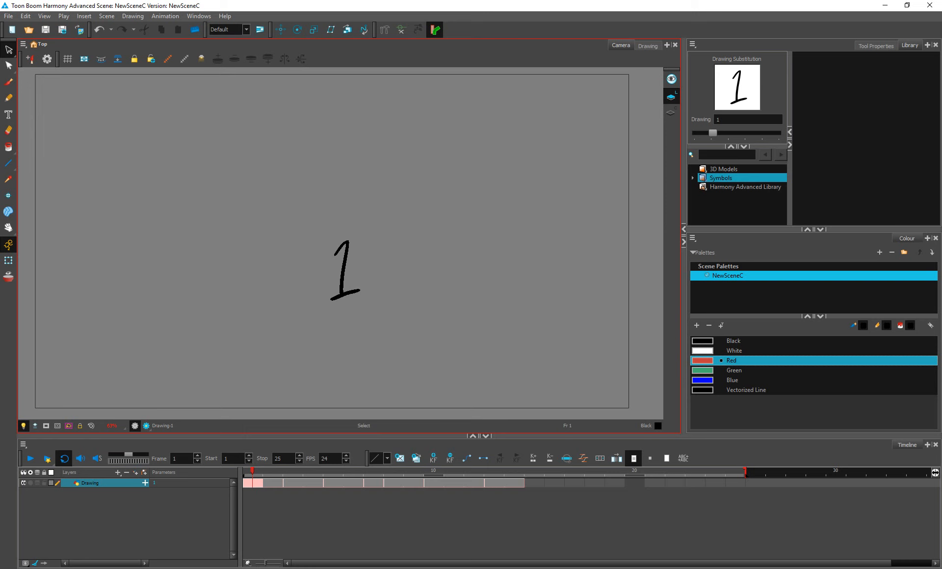
pyautogui.click(383, 568)
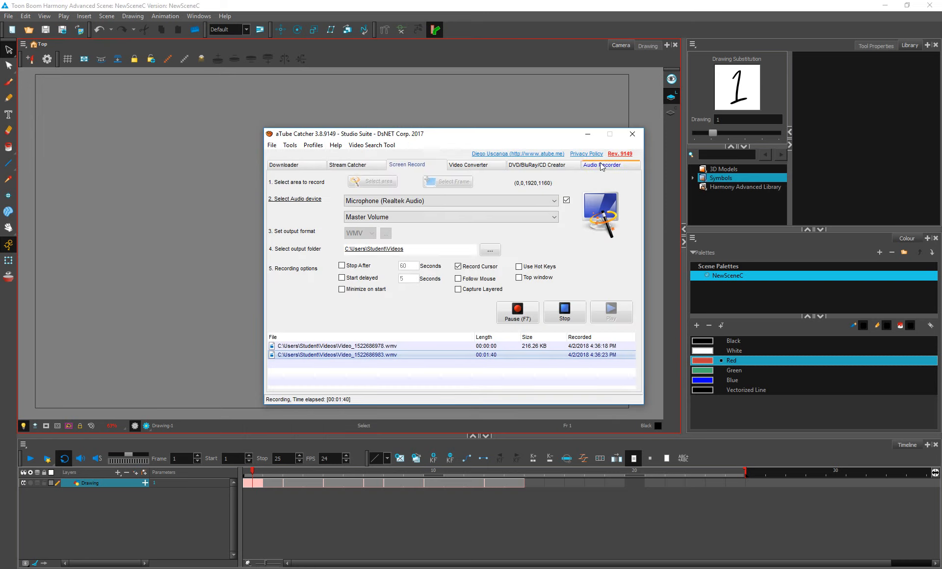
pyautogui.click(587, 134)
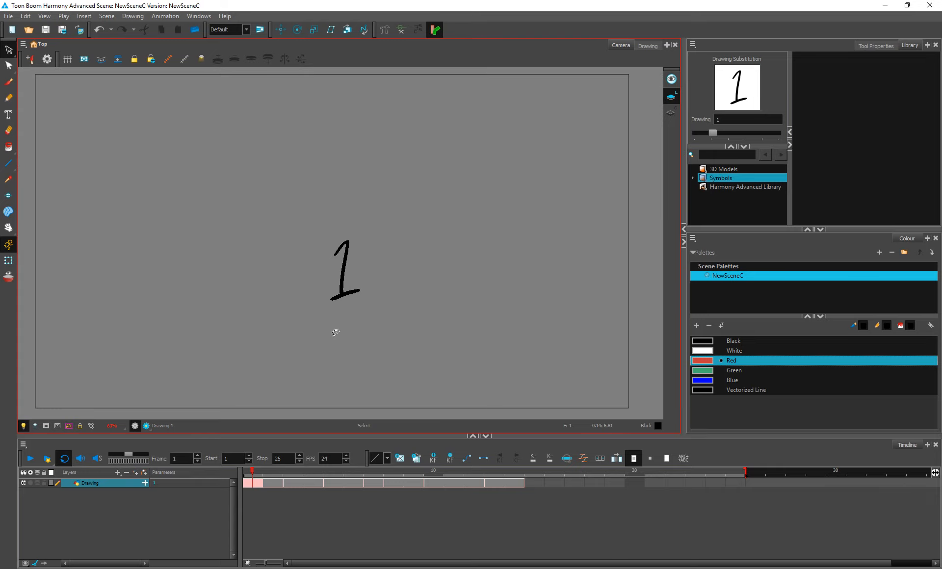
# Step: Activate the Brush tool for drawing on the current drawing
pyautogui.click(3, 83)
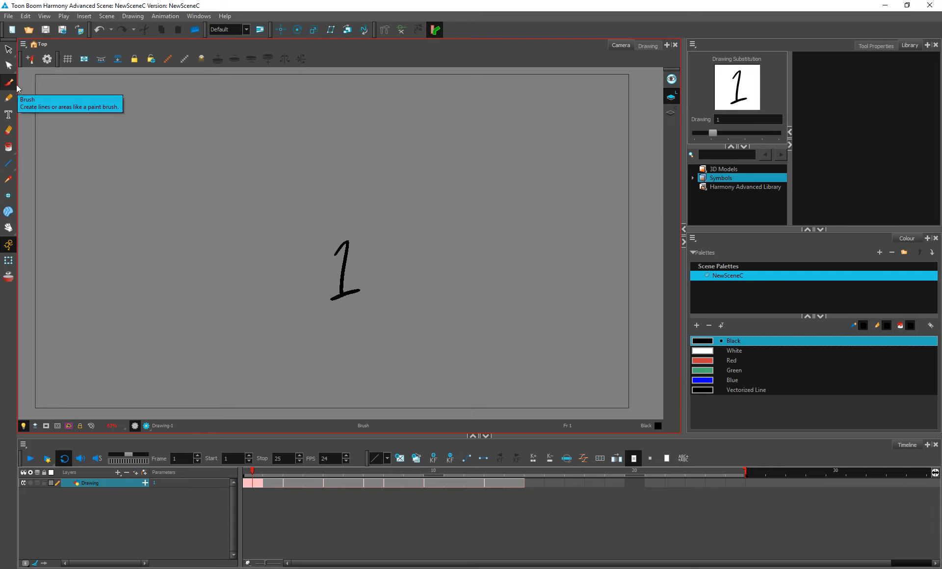
pyautogui.hotkey('alt', 'Tab')
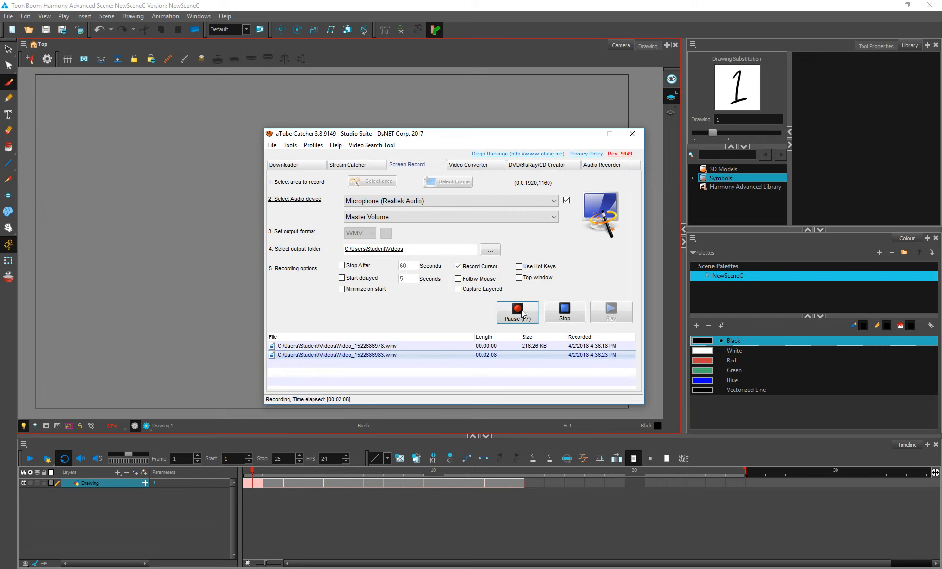
pyautogui.click(591, 137)
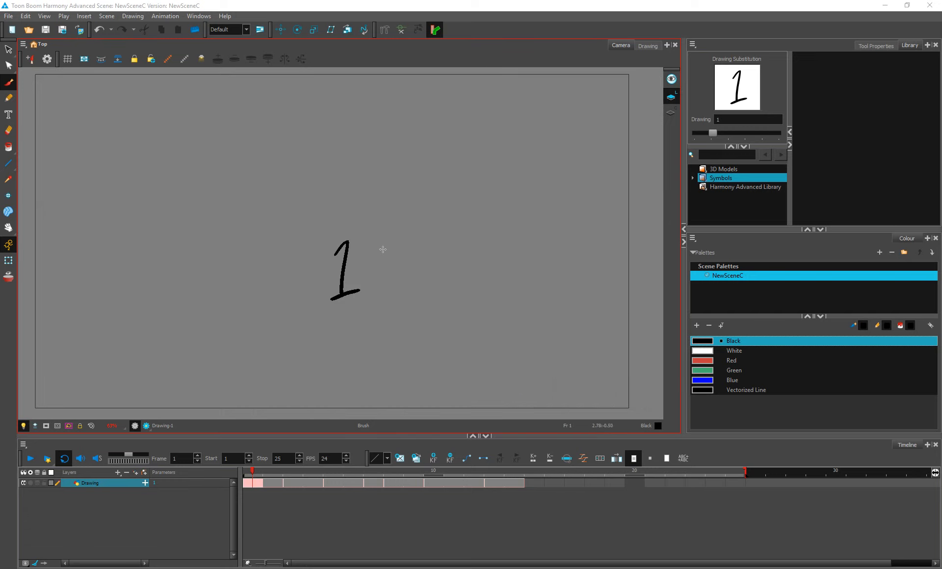
pyautogui.click(722, 328)
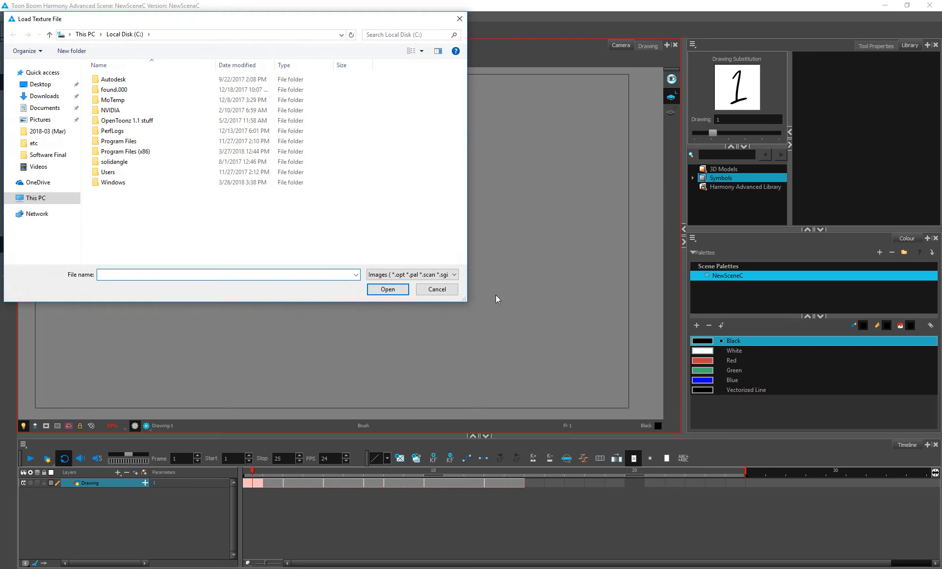
pyautogui.click(440, 290)
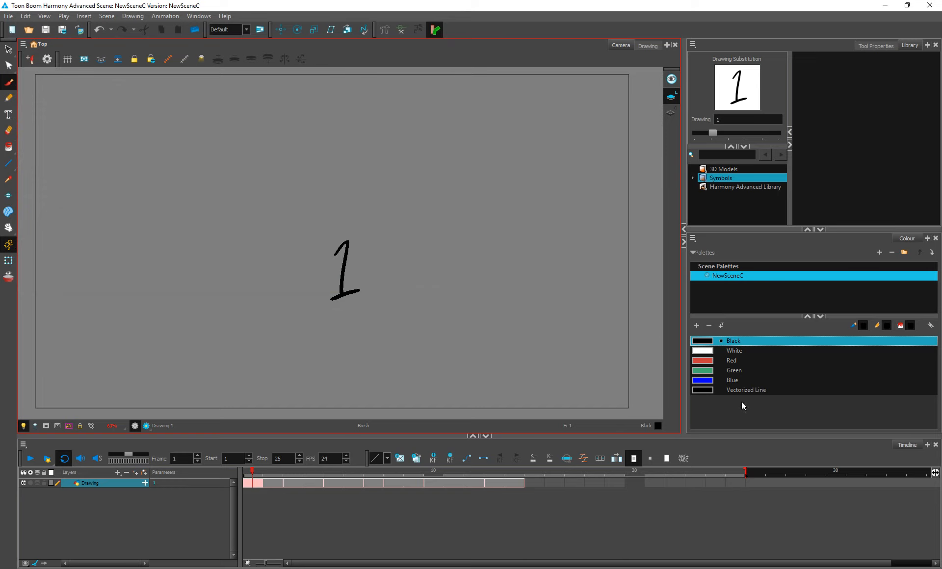
pyautogui.click(818, 230)
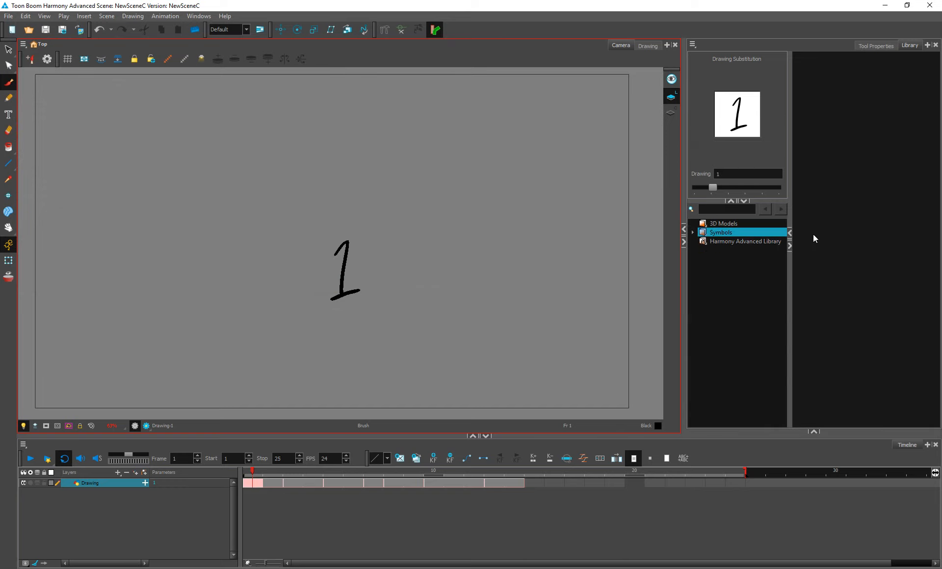
pyautogui.click(815, 431)
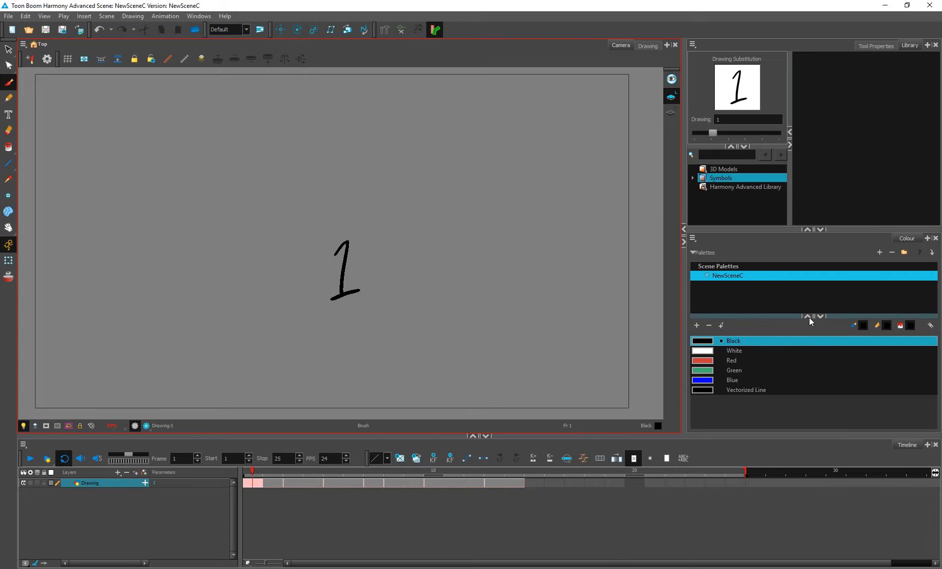
pyautogui.click(822, 317)
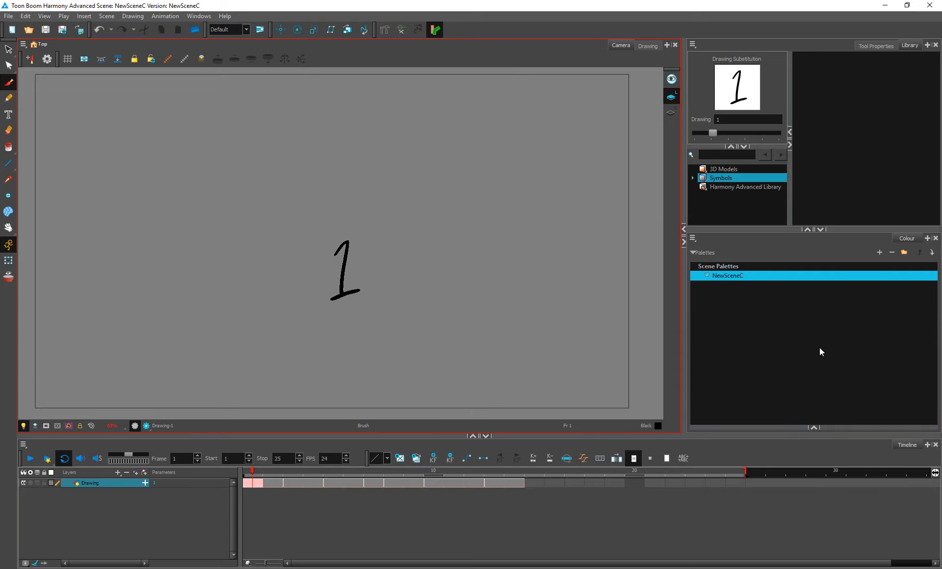
pyautogui.click(813, 428)
# Step: Collapse the list of scene palettes so the colour swatches fill the Colour view
pyautogui.click(807, 316)
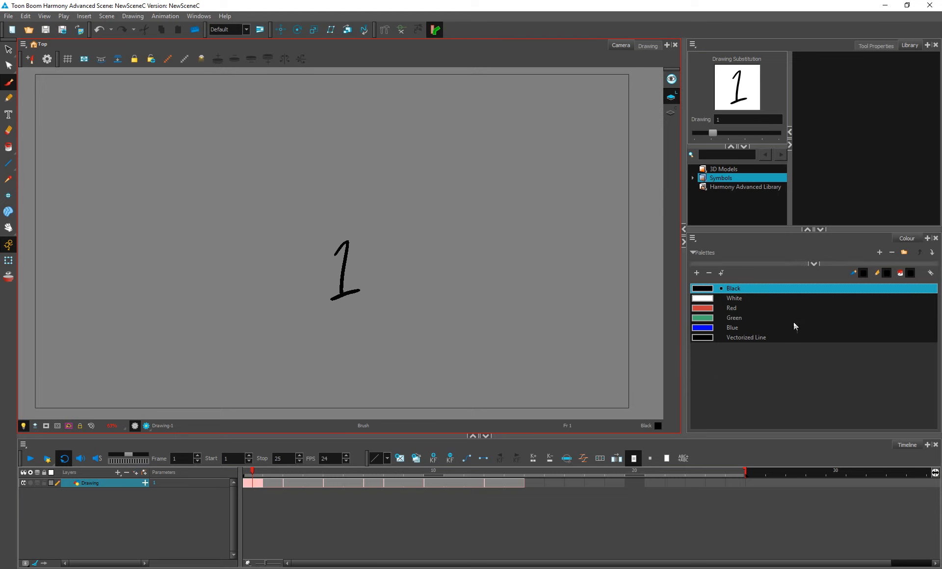
pyautogui.rightClick(755, 384)
pyautogui.click(724, 386)
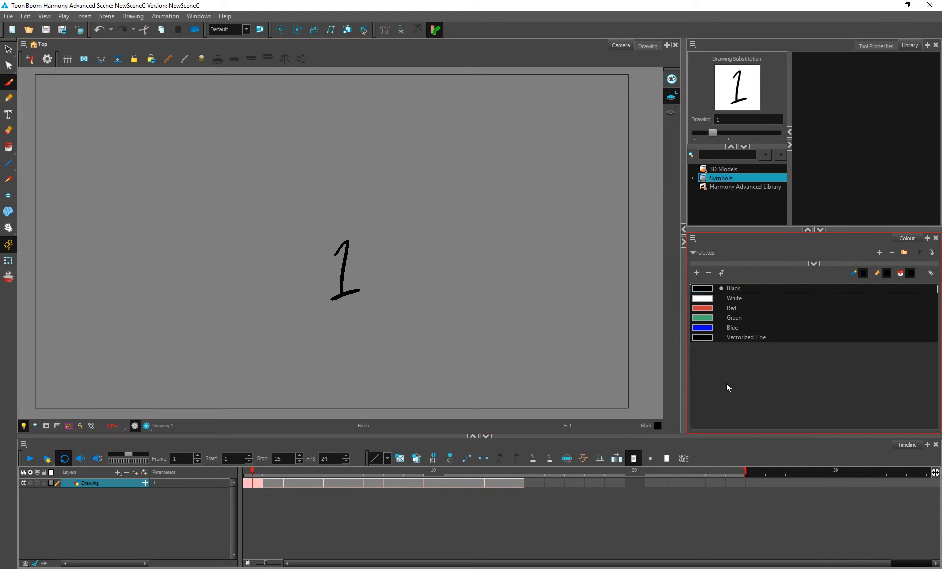
# Step: Draw a curved brush stroke with the Red swatch, arching up and over the left side of the number 1, replacing the first attempt
pyautogui.click(737, 304)
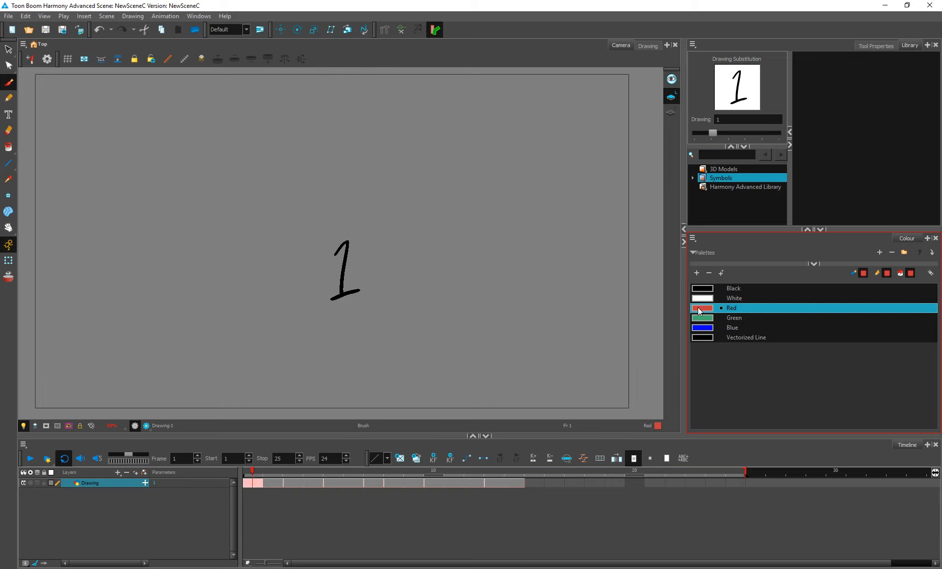
pyautogui.moveTo(190, 200)
pyautogui.mouseDown()
pyautogui.moveTo(218, 168)
pyautogui.moveTo(474, 140)
pyautogui.mouseUp()
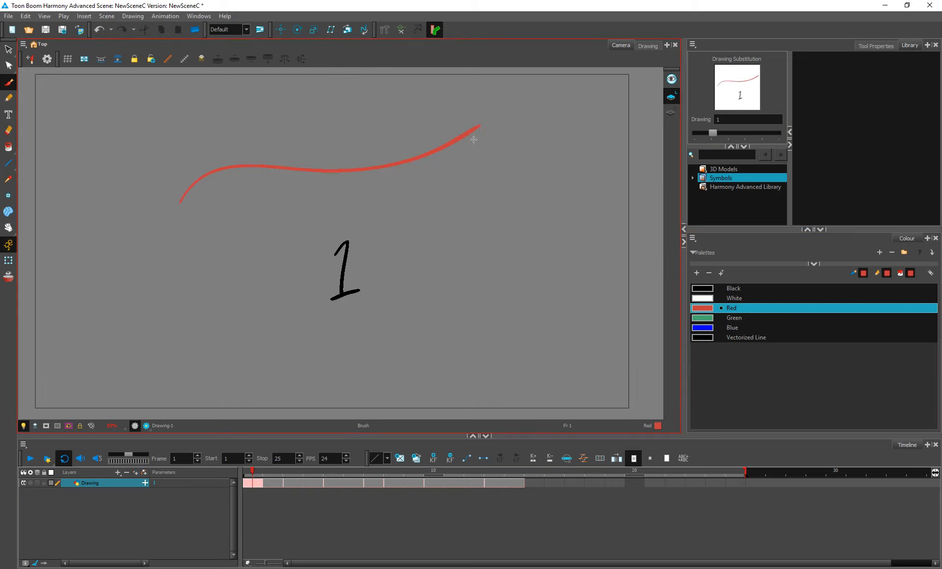
pyautogui.hotkey('ctrl', 'z')
pyautogui.moveTo(214, 280)
pyautogui.mouseDown()
pyautogui.moveTo(202, 203)
pyautogui.moveTo(377, 193)
pyautogui.mouseUp()
# Step: Darken the Red swatch to RGB 132, 24, 24
pyautogui.doubleClick(701, 315)
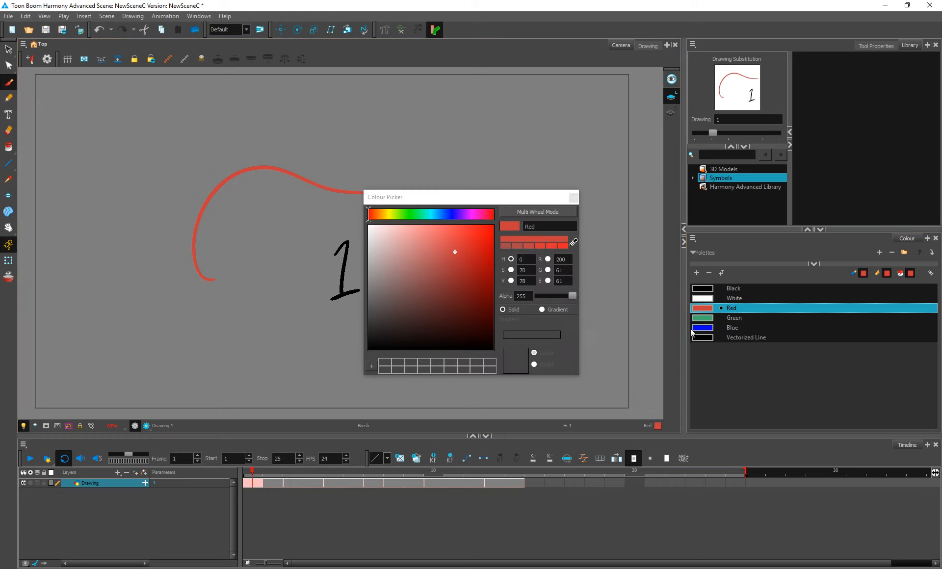
pyautogui.moveTo(480, 197)
pyautogui.mouseDown()
pyautogui.moveTo(541, 175)
pyautogui.moveTo(529, 159)
pyautogui.mouseUp()
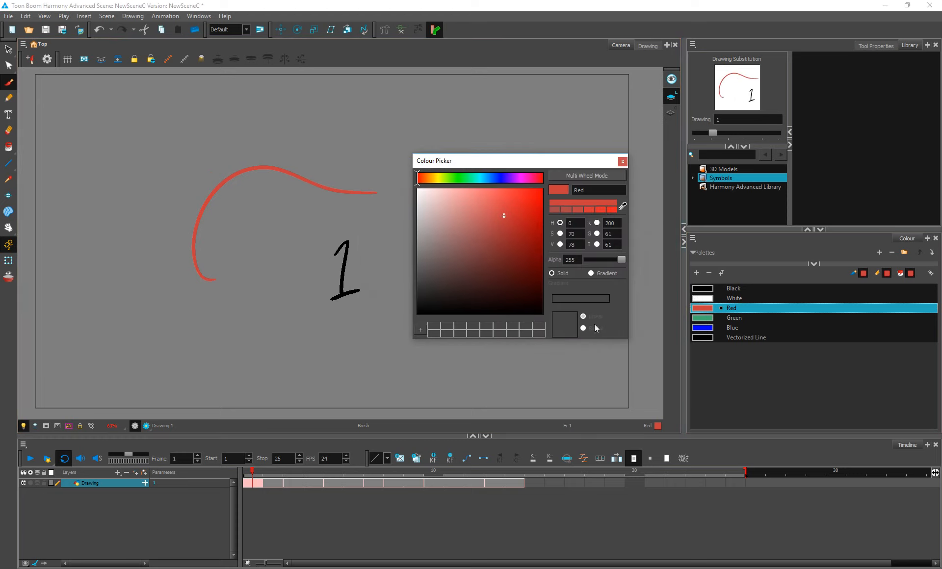
pyautogui.click(518, 202)
pyautogui.moveTo(518, 202); pyautogui.dragTo(519, 248)
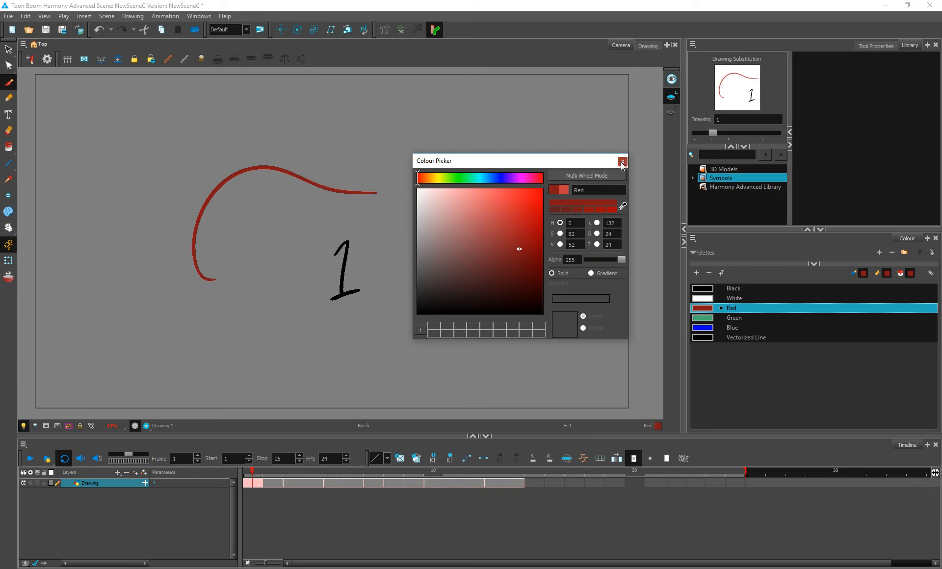
pyautogui.click(622, 162)
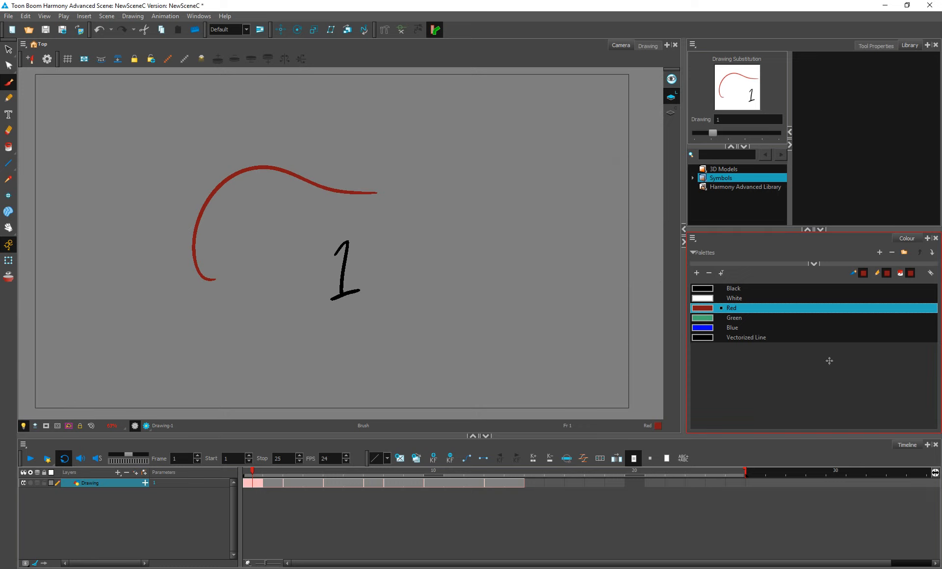
pyautogui.rightClick(824, 378)
pyautogui.click(693, 239)
pyautogui.click(693, 238)
pyautogui.moveTo(722, 251)
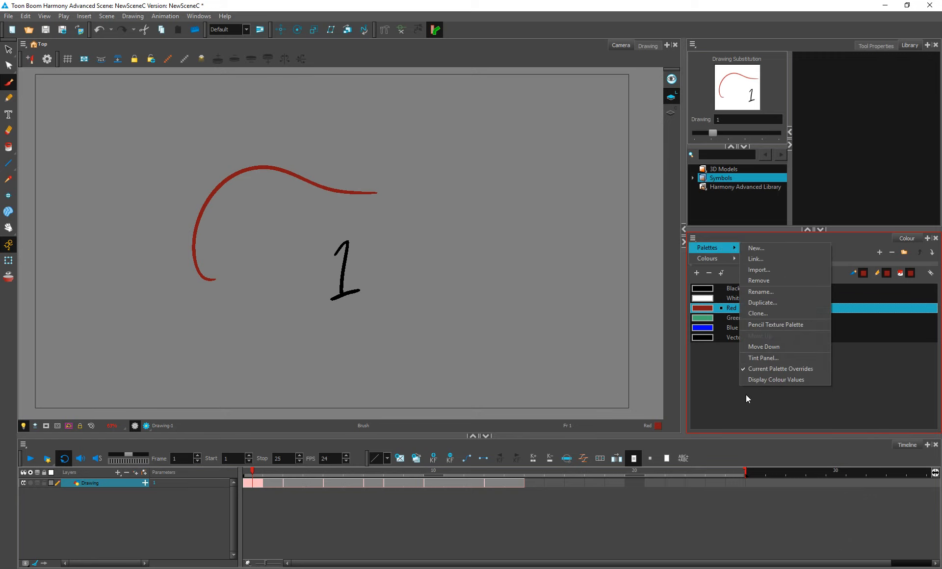
pyautogui.click(717, 390)
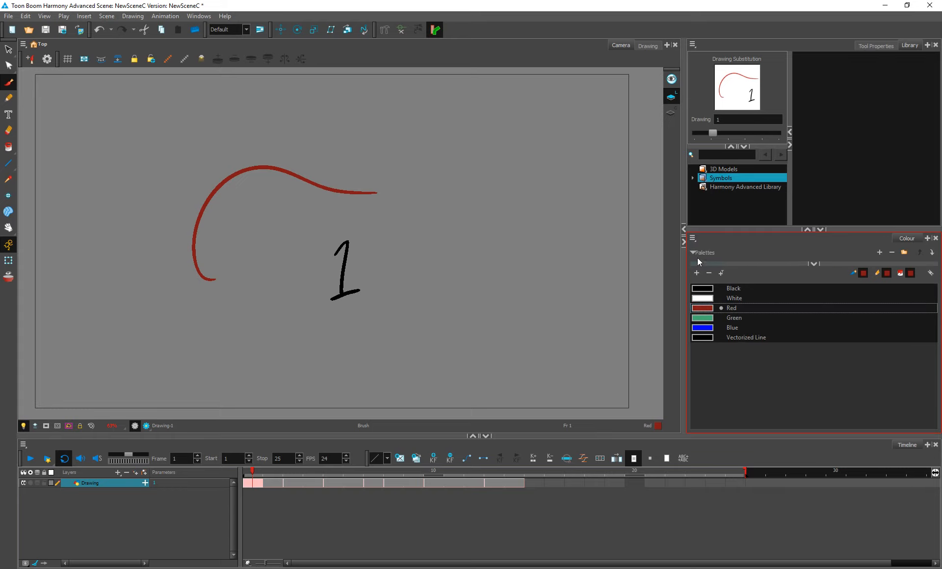
# Step: Move the Vectorized Line swatch above Blue in the palette, and fold away the scene palettes list
pyautogui.click(812, 264)
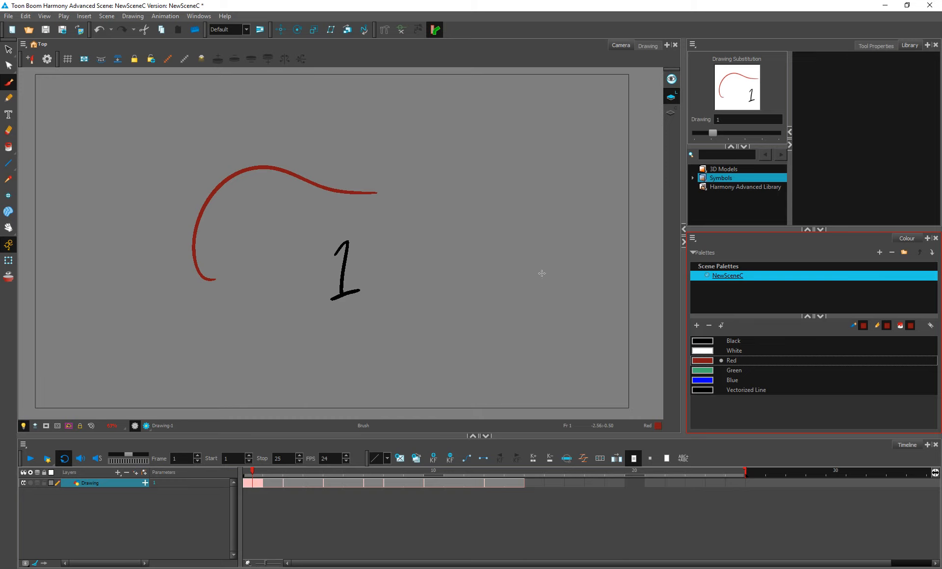
pyautogui.moveTo(771, 385); pyautogui.dragTo(731, 379)
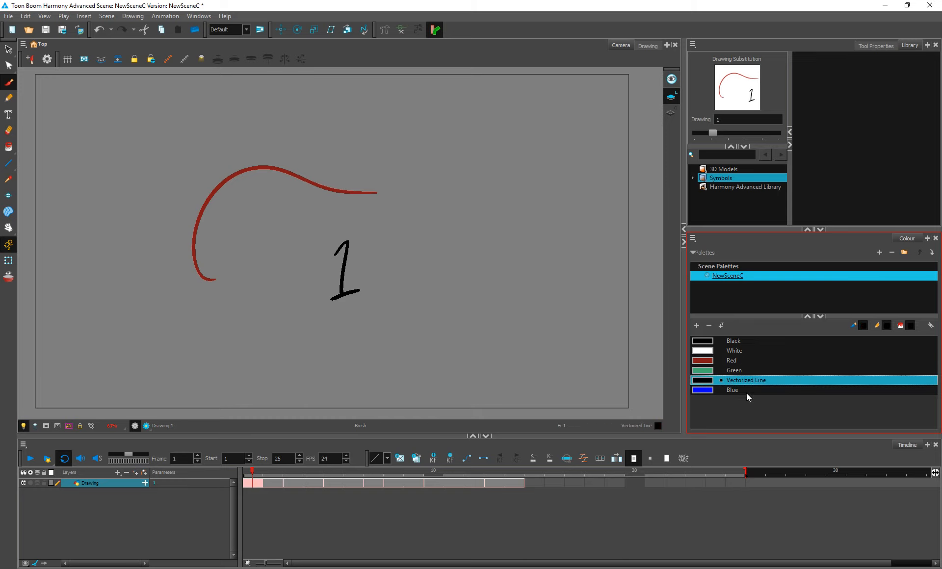
pyautogui.click(693, 251)
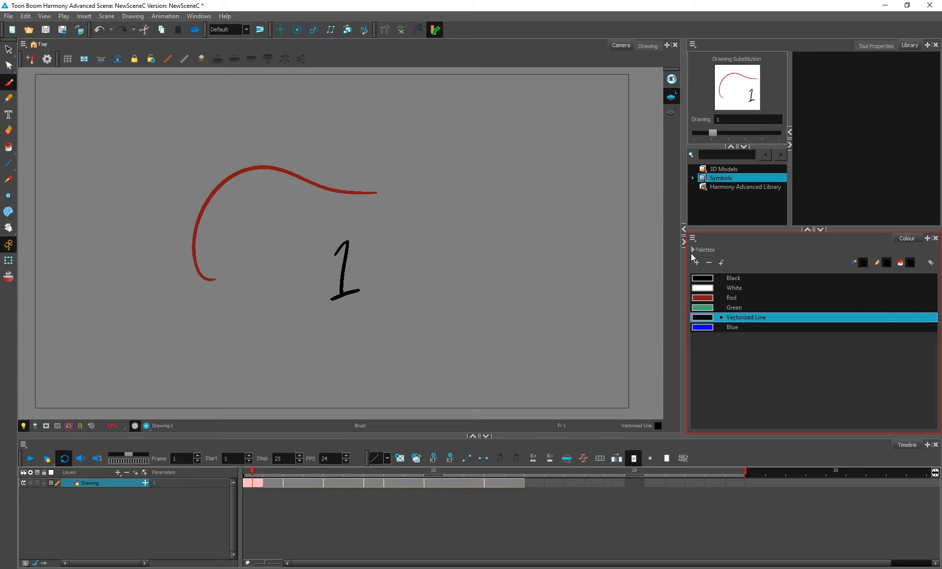
pyautogui.click(694, 239)
pyautogui.moveTo(709, 248)
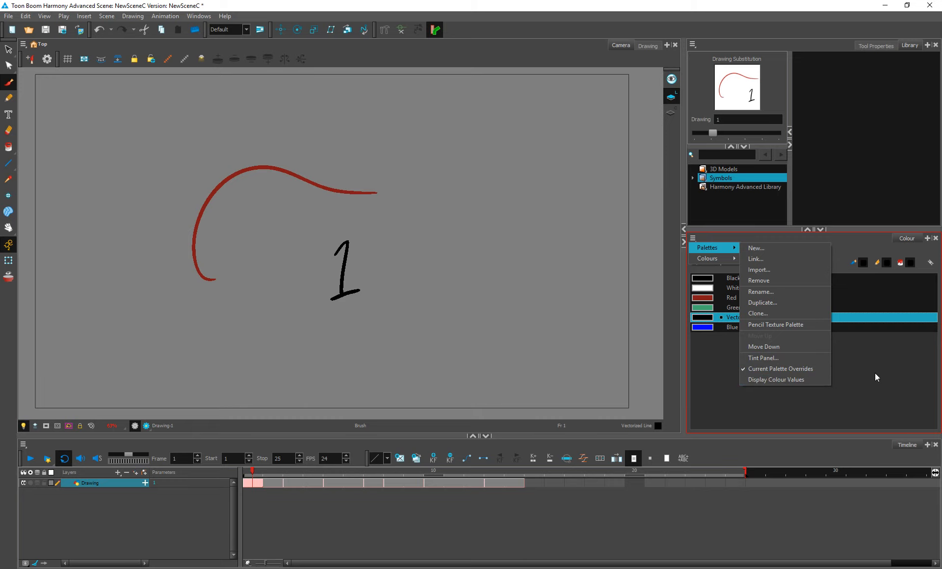
pyautogui.click(866, 400)
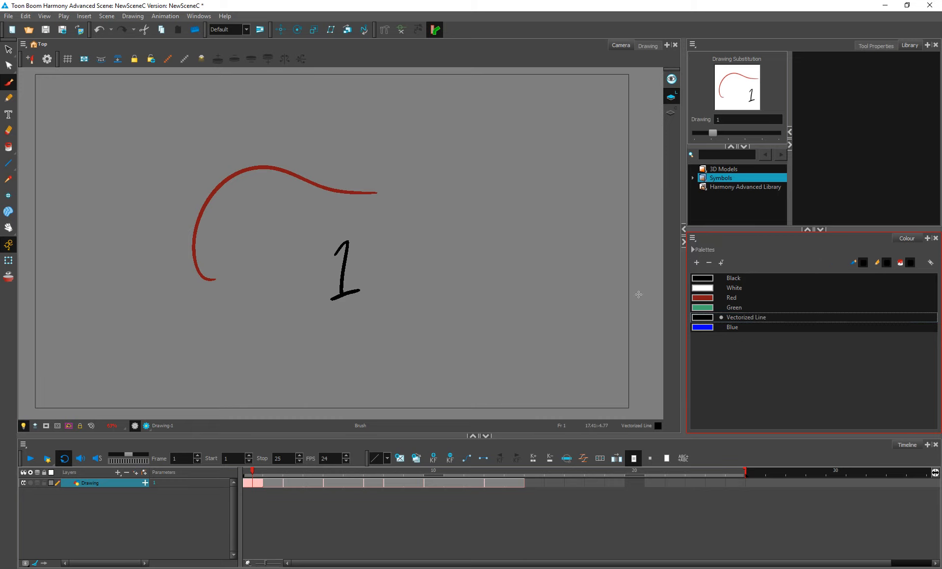
# Step: Make the Green swatch the drawing colour, trying one brush stroke on the canvas and undoing it
pyautogui.click(714, 297)
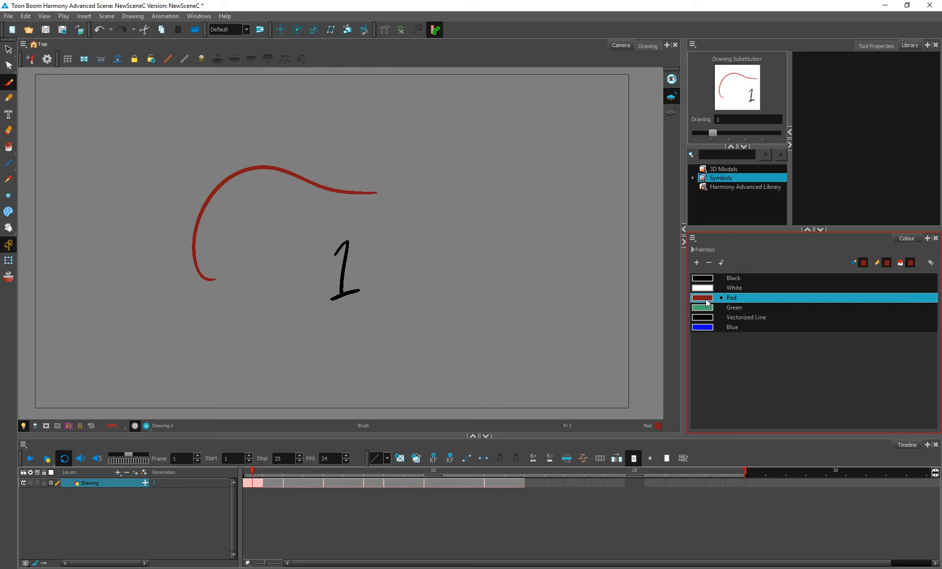
pyautogui.click(731, 308)
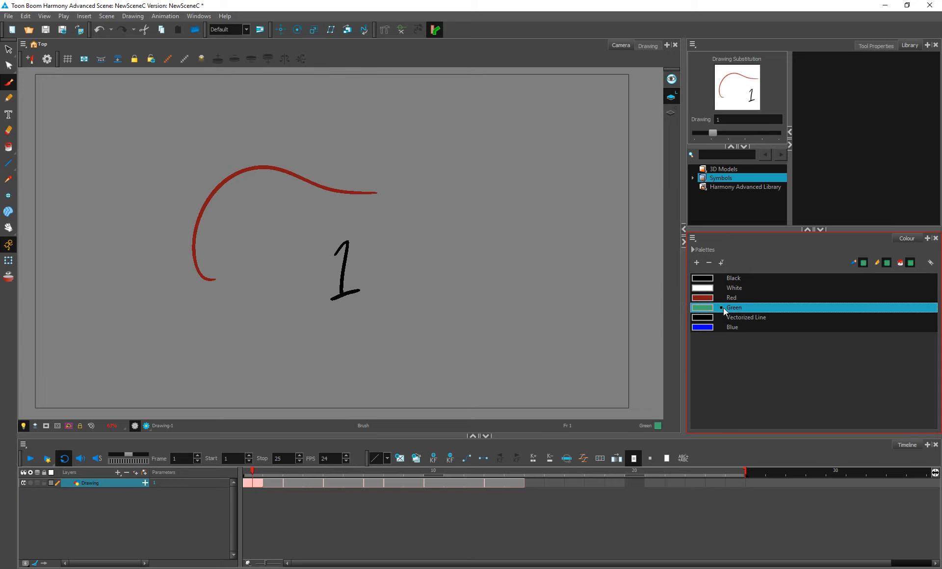
pyautogui.moveTo(435, 141); pyautogui.dragTo(567, 351)
pyautogui.hotkey('ctrl', 'z')
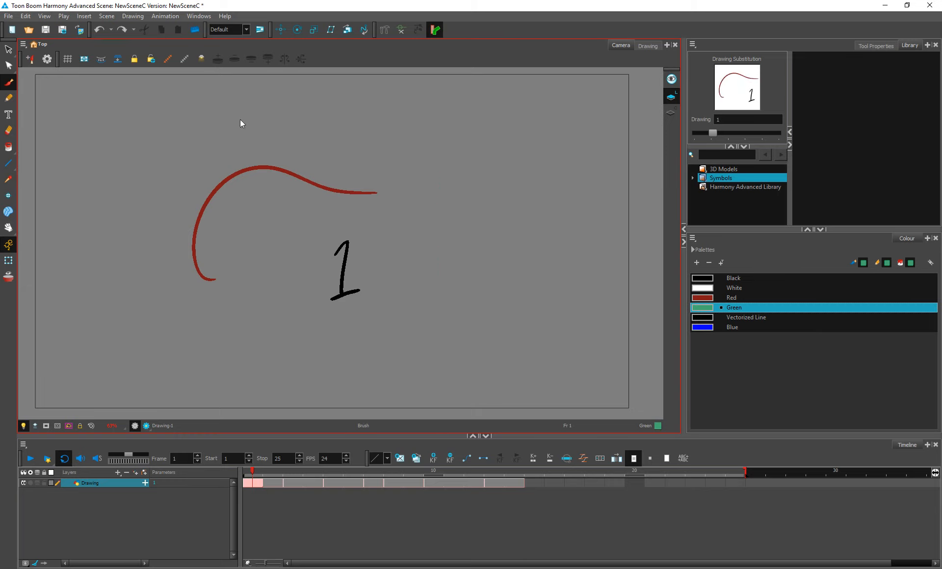
# Step: Choose the Texture 1 brush preset and draw a long winding green stroke above and to the right of the number 1
pyautogui.click(876, 46)
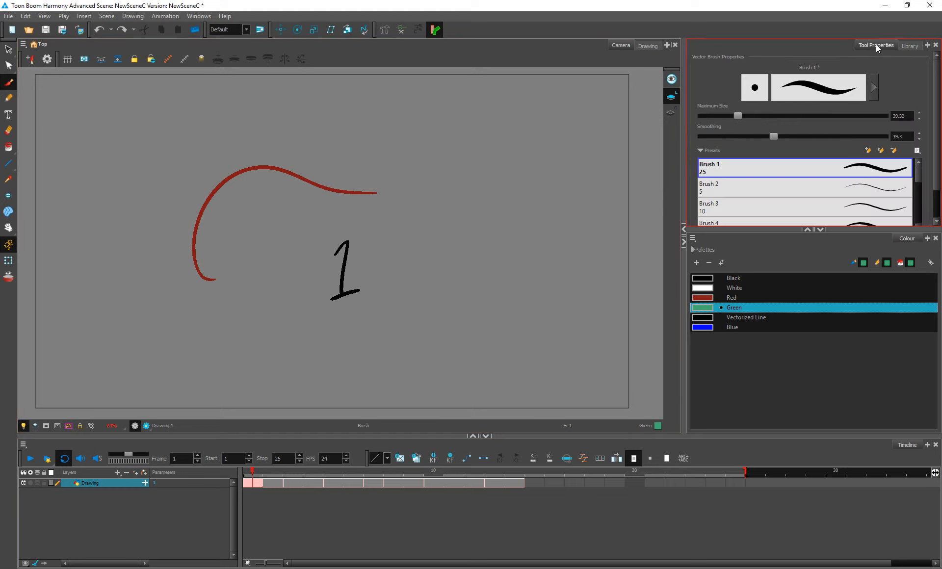
pyautogui.scroll(-5, 873, 206)
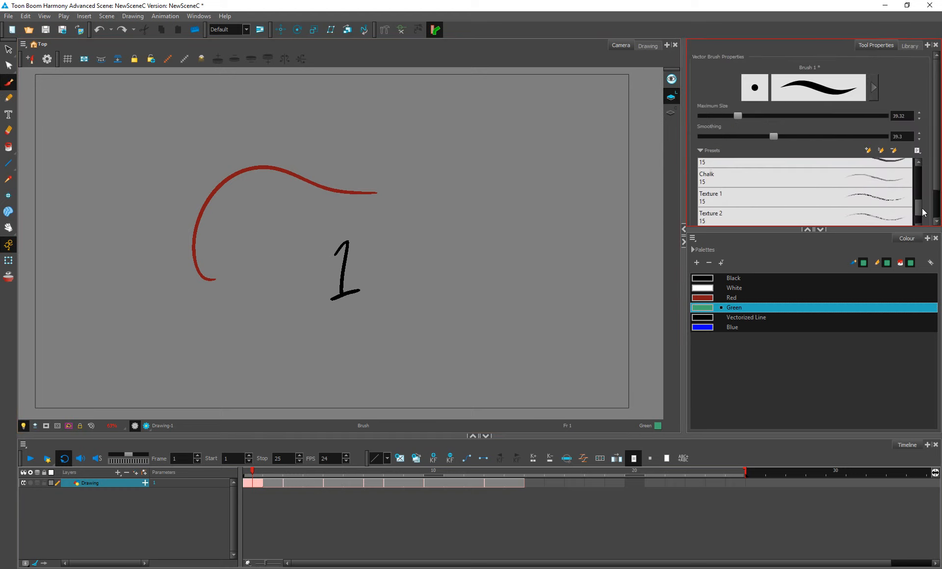
pyautogui.click(862, 213)
pyautogui.click(876, 188)
pyautogui.click(881, 172)
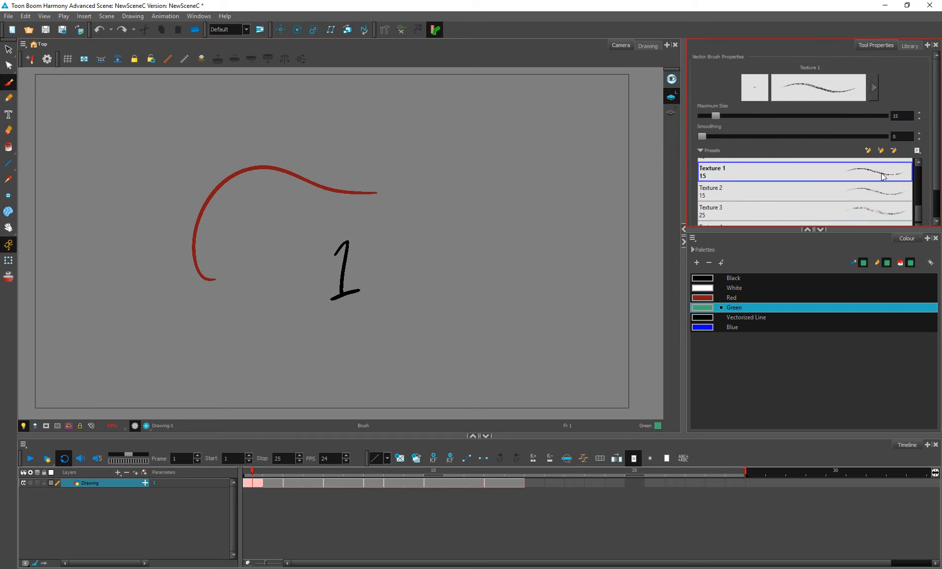
pyautogui.moveTo(350, 126)
pyautogui.mouseDown()
pyautogui.moveTo(526, 197)
pyautogui.moveTo(544, 297)
pyautogui.mouseUp()
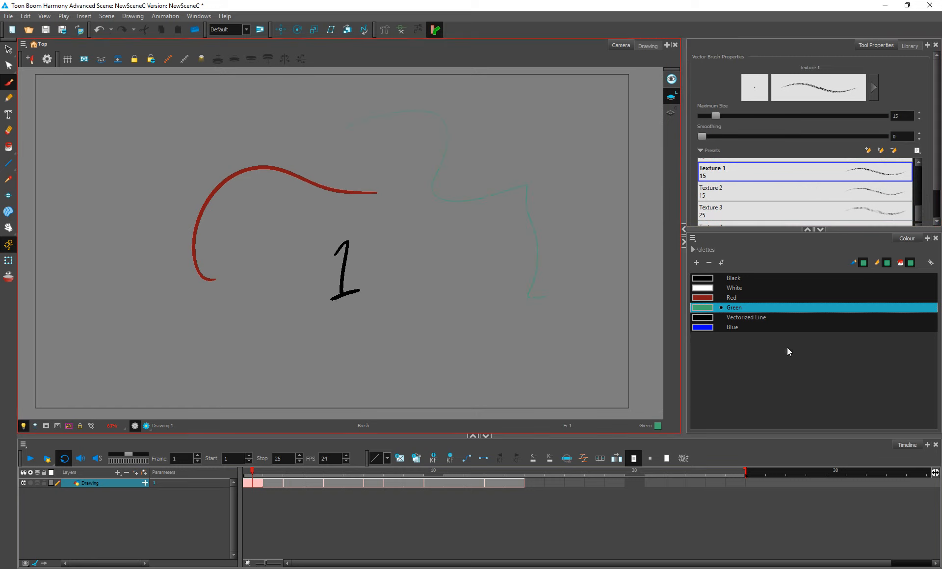
# Step: Darken the Green swatch to RGB 22, 72, 45 and draw a second wavy textured stroke passing just above the number 1
pyautogui.doubleClick(710, 311)
pyautogui.click(502, 279)
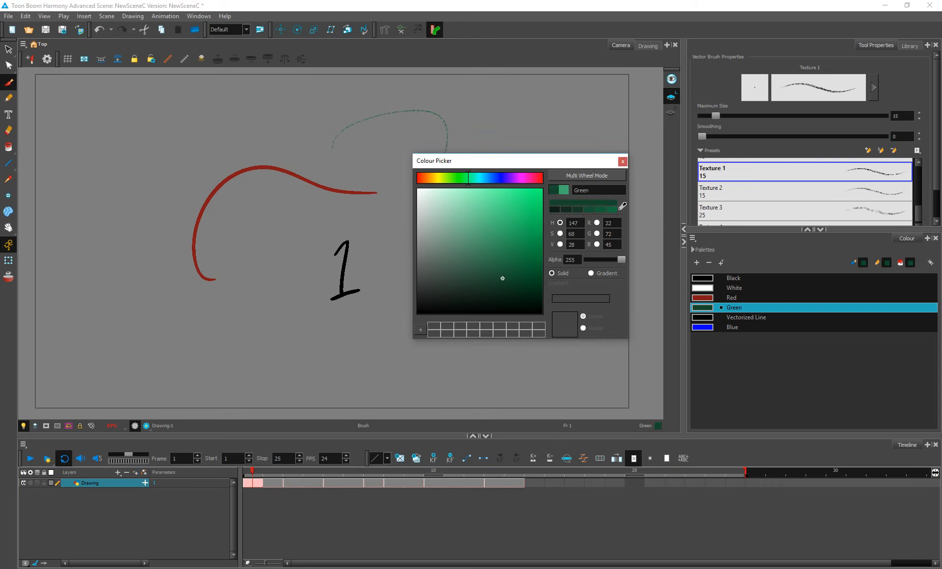
pyautogui.moveTo(521, 162); pyautogui.dragTo(729, 138)
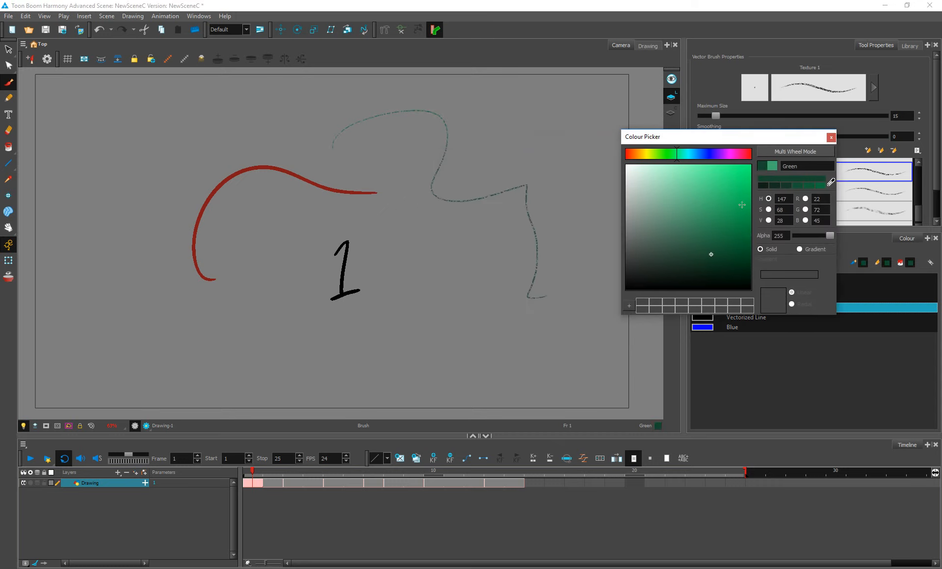
pyautogui.click(831, 138)
pyautogui.moveTo(292, 248); pyautogui.dragTo(511, 238)
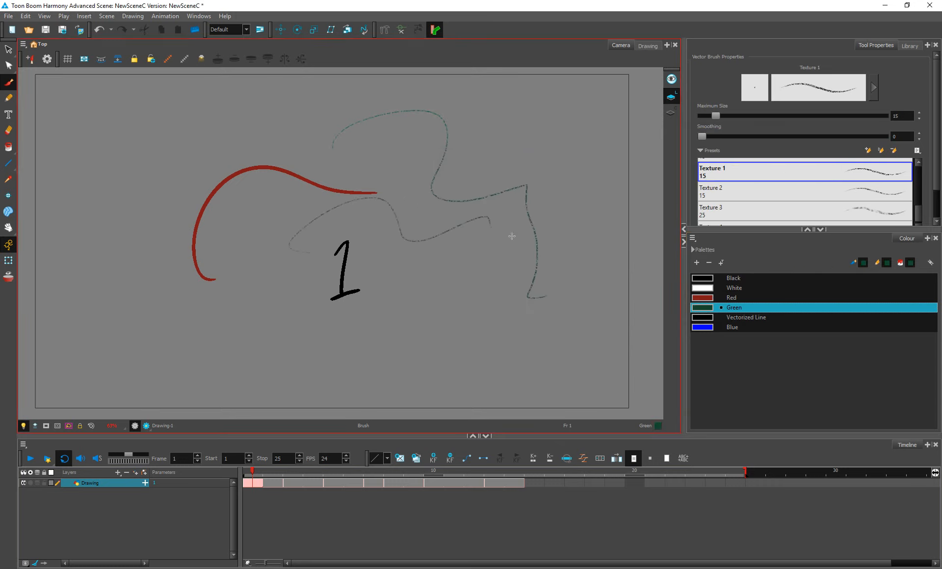
# Step: Replace the last stroke with a thick winding green textured one around the number 1, using a maximum brush size of 136
pyautogui.hotkey('ctrl', 'z')
pyautogui.moveTo(716, 116); pyautogui.dragTo(809, 115)
pyautogui.moveTo(219, 264)
pyautogui.mouseDown()
pyautogui.moveTo(479, 220)
pyautogui.moveTo(416, 343)
pyautogui.moveTo(569, 300)
pyautogui.mouseUp()
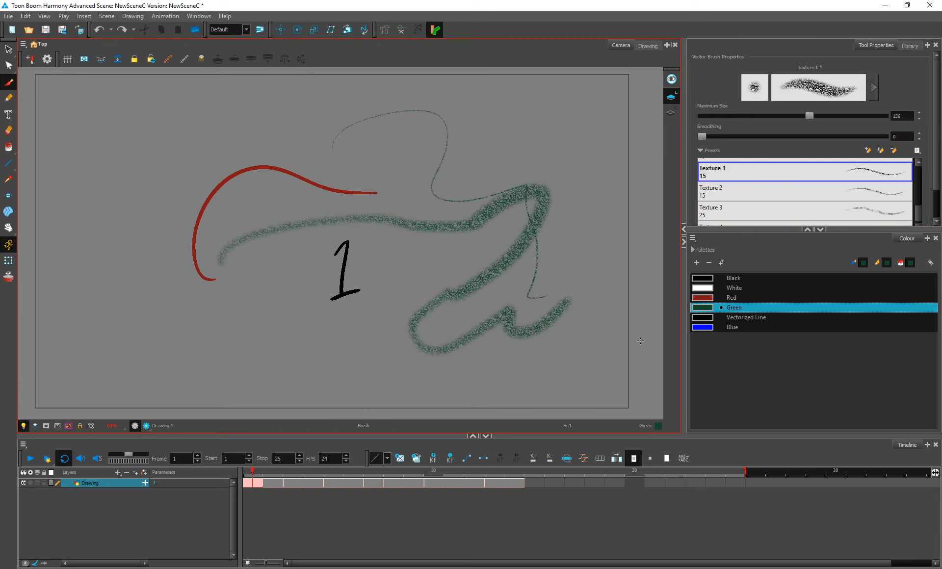
# Step: Edit the Green swatch's colour to a saturation of 82 and a value of 34
pyautogui.click(709, 308)
pyautogui.doubleClick(708, 309)
pyautogui.moveTo(716, 250)
pyautogui.mouseDown()
pyautogui.moveTo(729, 214)
pyautogui.moveTo(726, 248)
pyautogui.mouseUp()
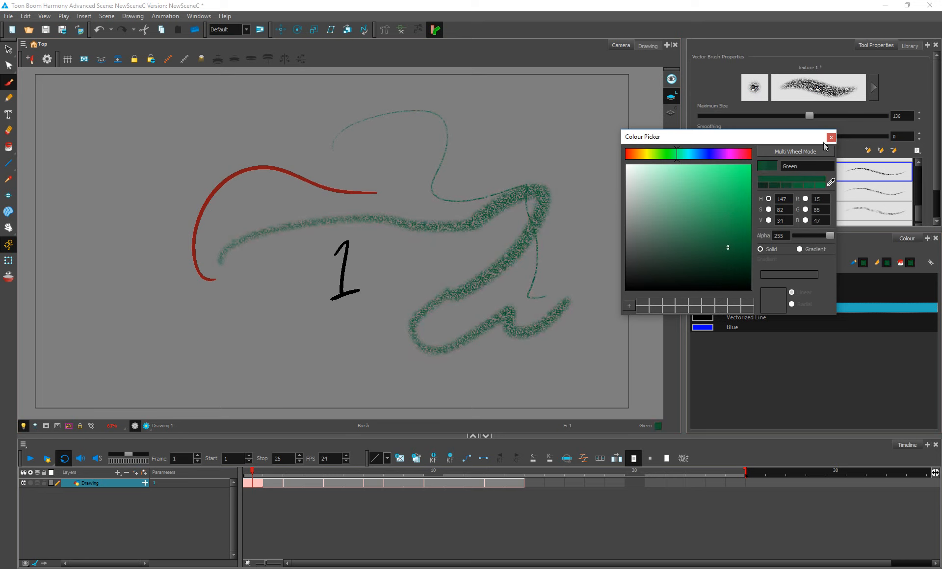
pyautogui.click(831, 137)
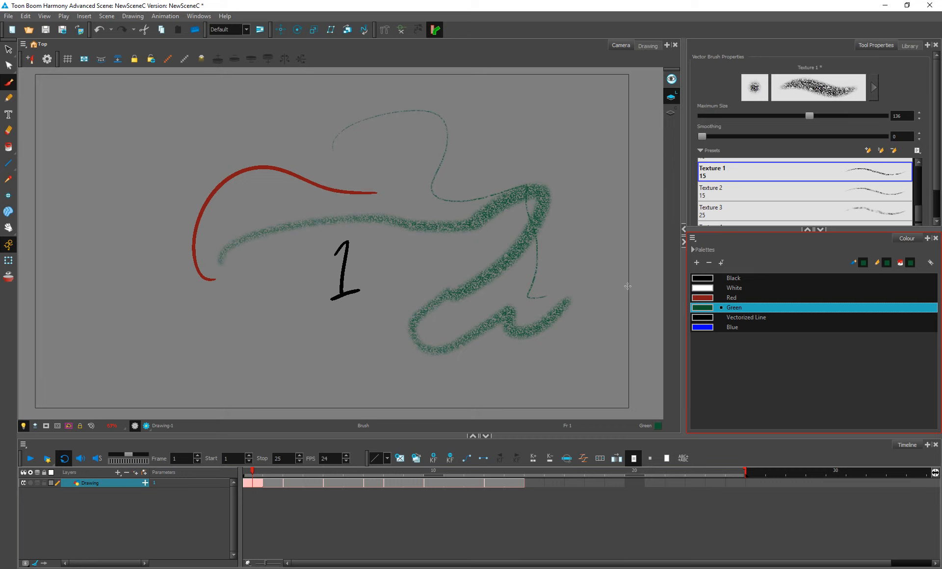
pyautogui.rightClick(119, 512)
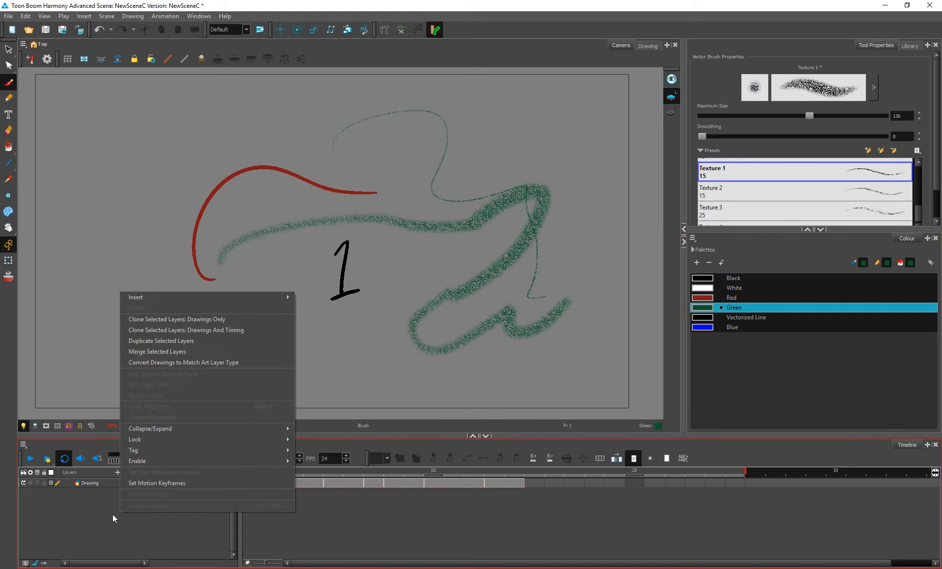
pyautogui.click(102, 526)
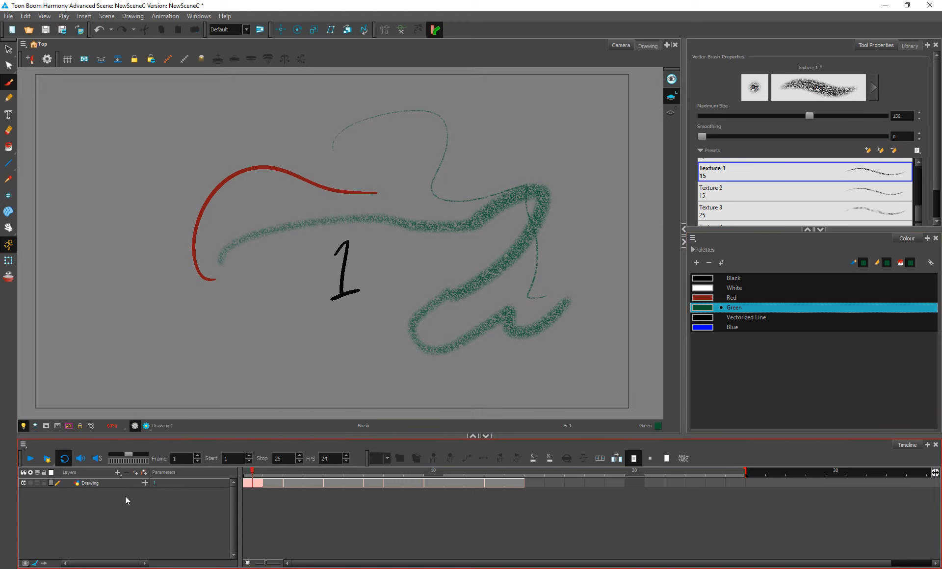
pyautogui.click(143, 473)
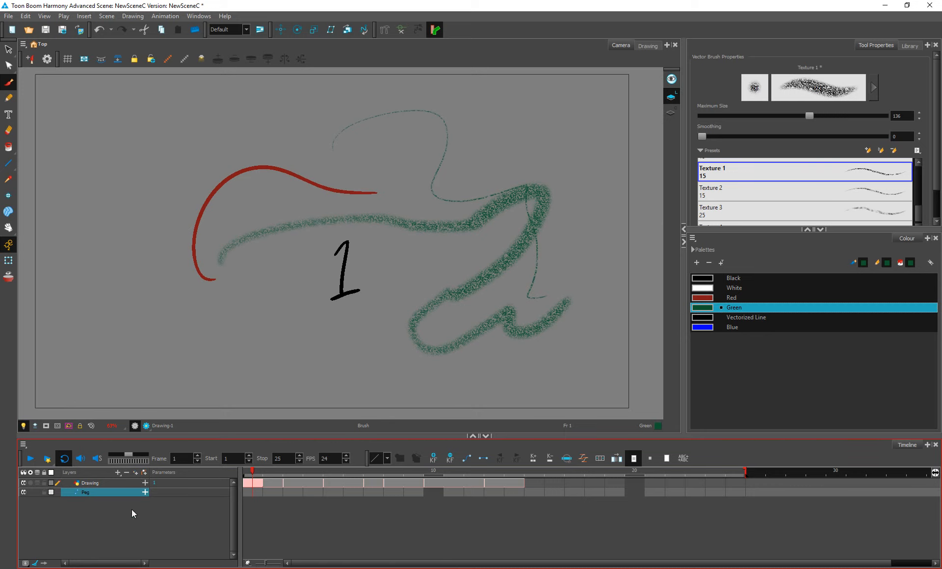
pyautogui.hotkey('ctrl', 'z')
# Step: Add a new drawing layer with both line art and colour art set to Bitmap
pyautogui.click(117, 473)
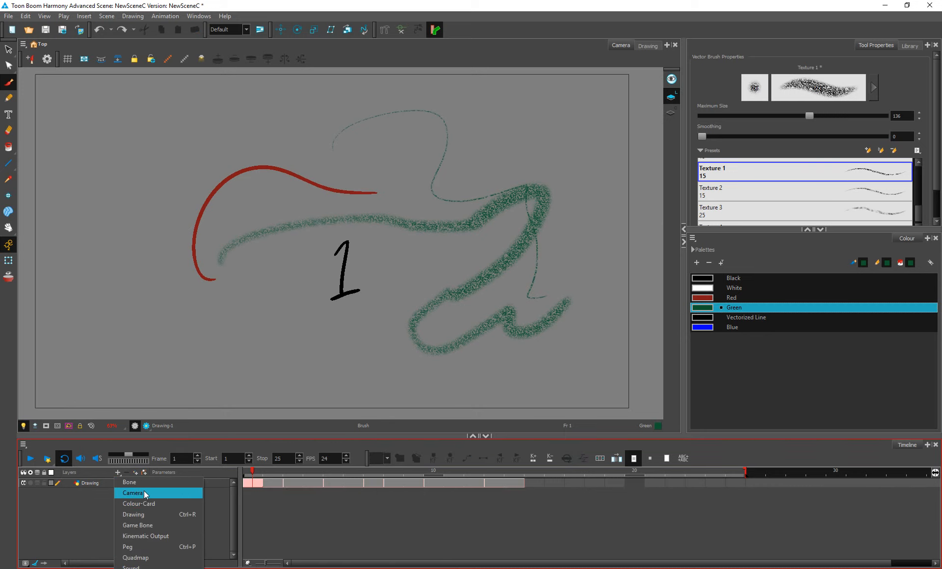
pyautogui.click(134, 474)
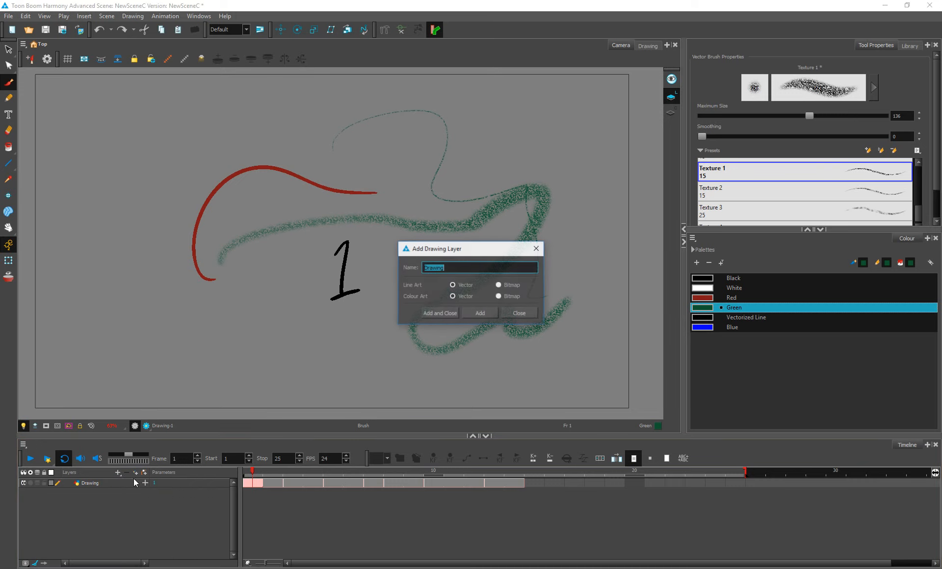
pyautogui.click(505, 285)
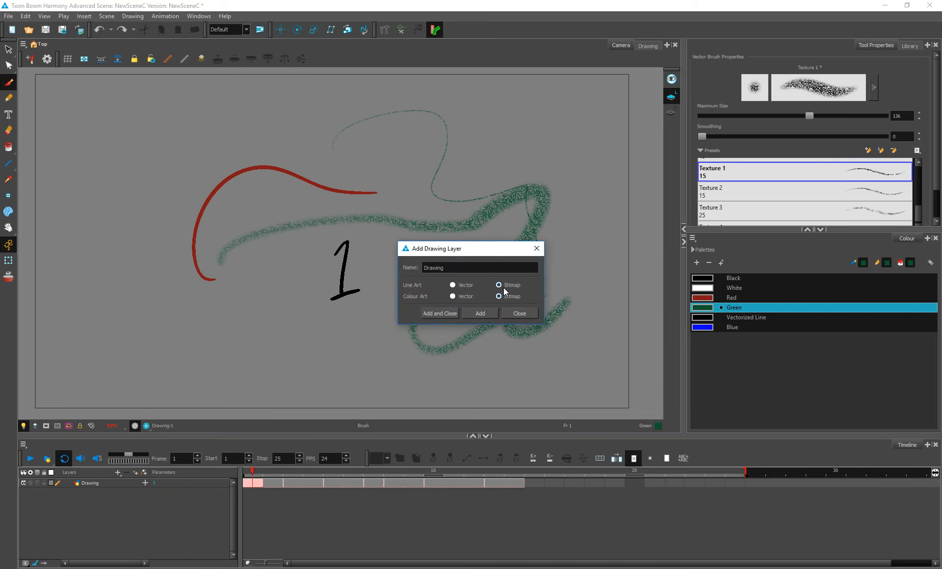
pyautogui.click(440, 314)
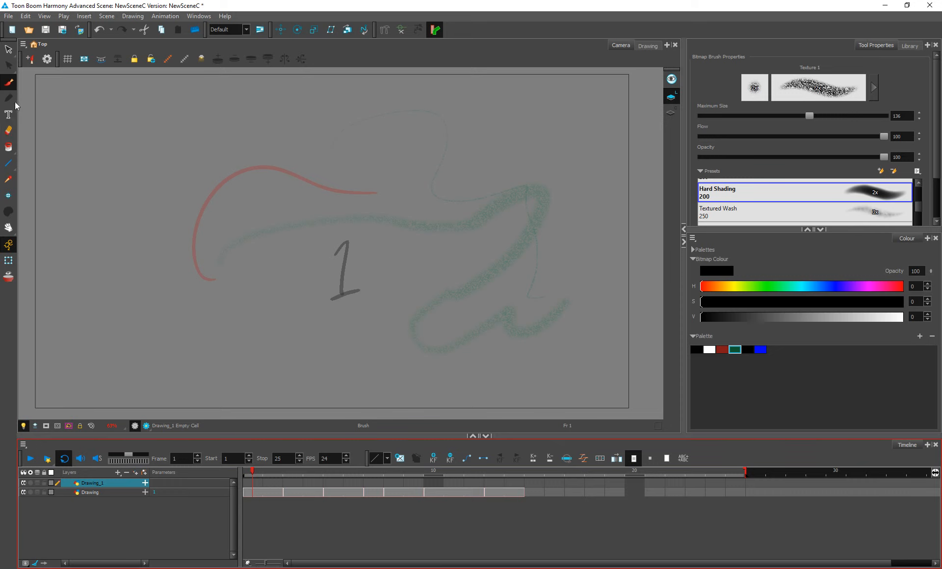
# Step: Draw a black textured scribble across the upper-left of the canvas, and a dense scribble overlapping it in the Green swatch colour
pyautogui.moveTo(116, 158)
pyautogui.mouseDown()
pyautogui.moveTo(145, 132)
pyautogui.moveTo(258, 191)
pyautogui.moveTo(357, 172)
pyautogui.mouseUp()
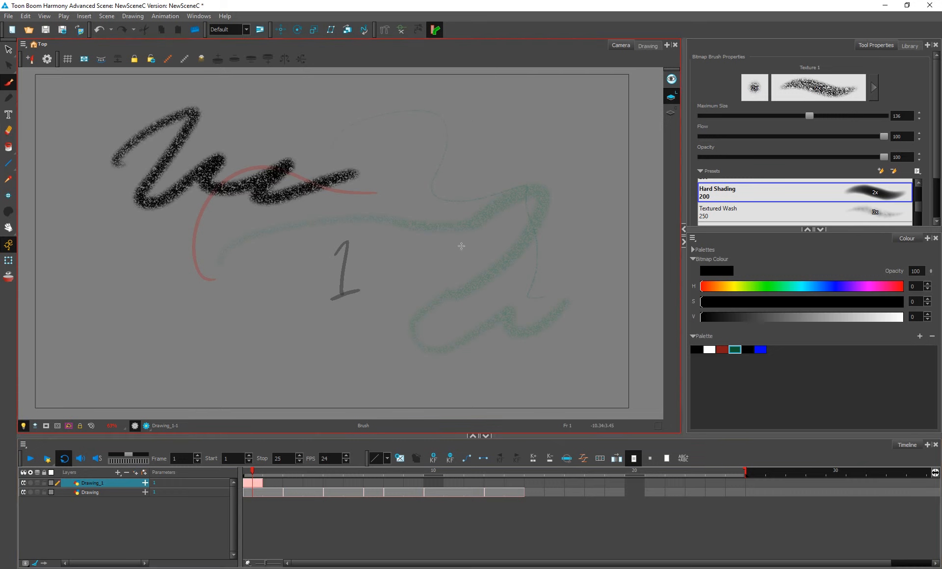
pyautogui.click(735, 350)
pyautogui.moveTo(284, 132)
pyautogui.mouseDown()
pyautogui.moveTo(346, 176)
pyautogui.moveTo(347, 228)
pyautogui.moveTo(448, 296)
pyautogui.moveTo(269, 208)
pyautogui.moveTo(259, 186)
pyautogui.moveTo(229, 240)
pyautogui.moveTo(236, 249)
pyautogui.moveTo(384, 225)
pyautogui.moveTo(399, 232)
pyautogui.moveTo(349, 307)
pyautogui.mouseUp()
# Step: Set the bitmap colour to hue 130 and value 56, and scribble the brighter green over the dark green strokes
pyautogui.click(774, 287)
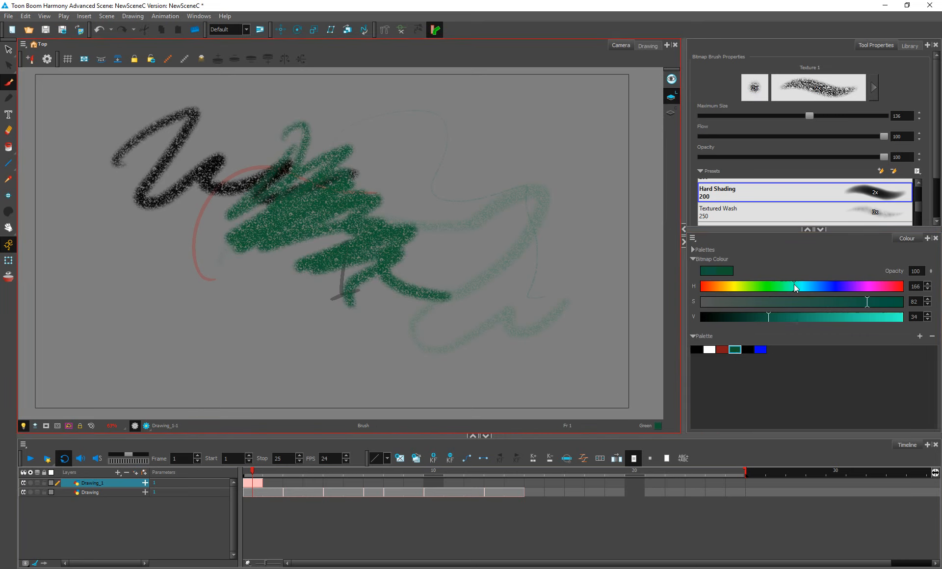
pyautogui.moveTo(787, 317); pyautogui.dragTo(814, 317)
pyautogui.moveTo(319, 155)
pyautogui.mouseDown()
pyautogui.moveTo(402, 211)
pyautogui.moveTo(444, 282)
pyautogui.mouseUp()
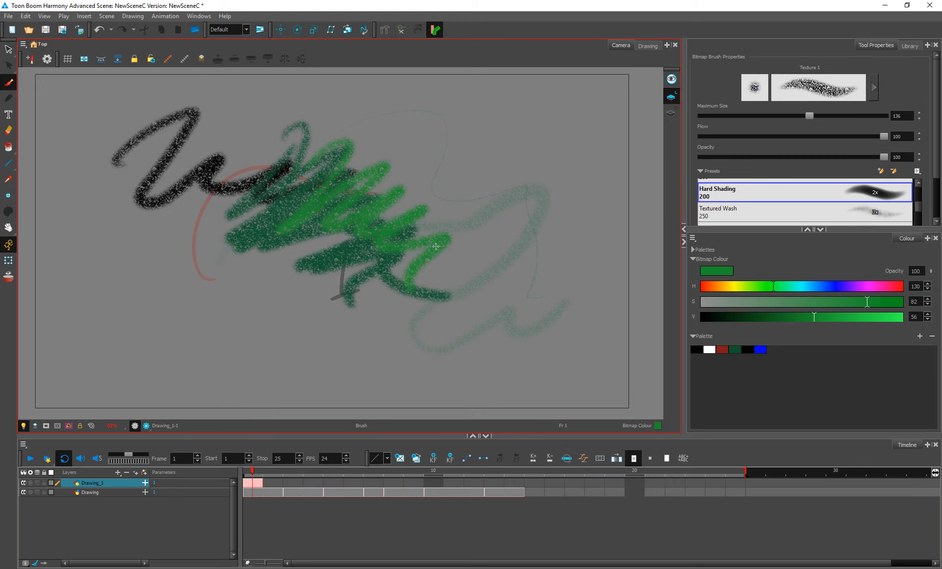
pyautogui.click(124, 484)
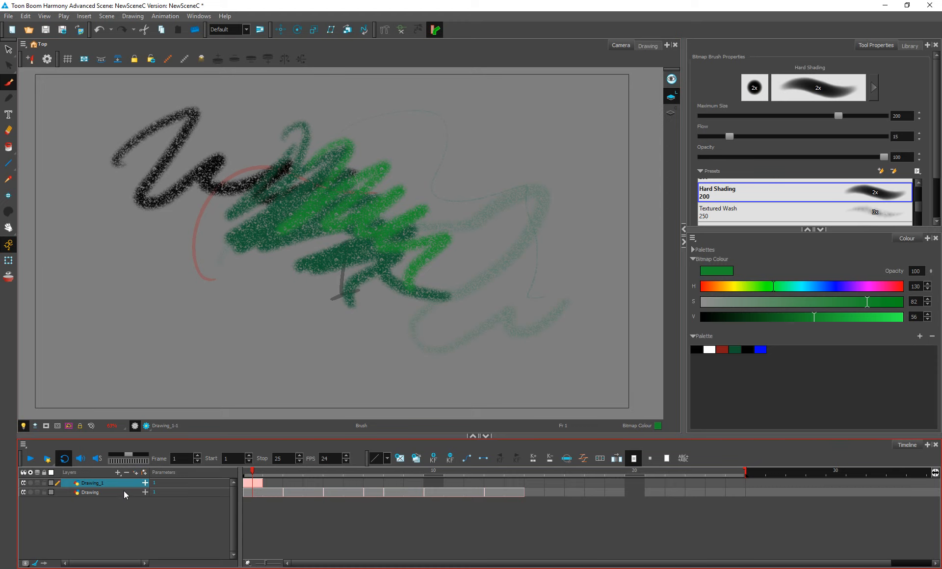
pyautogui.press('Delete')
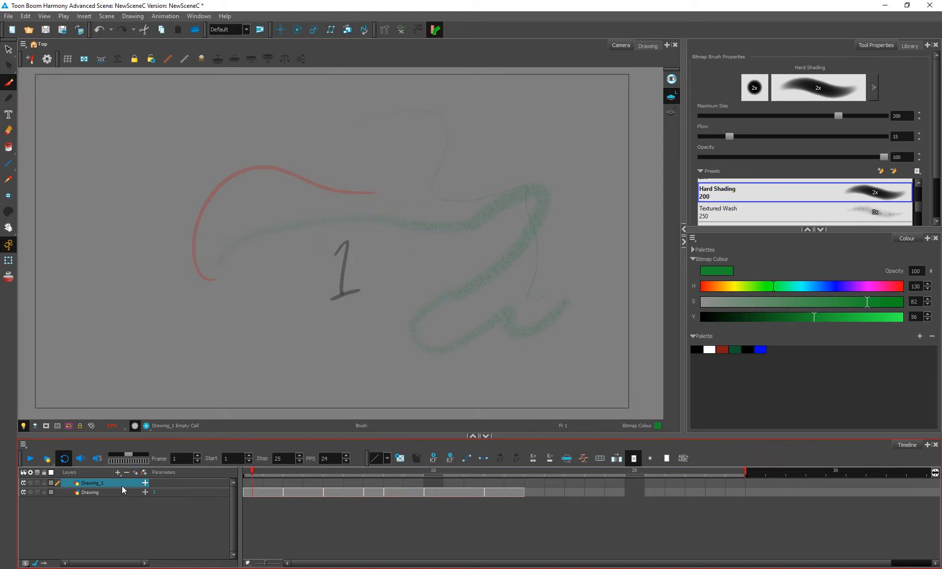
pyautogui.hotkey('ctrl', 'z')
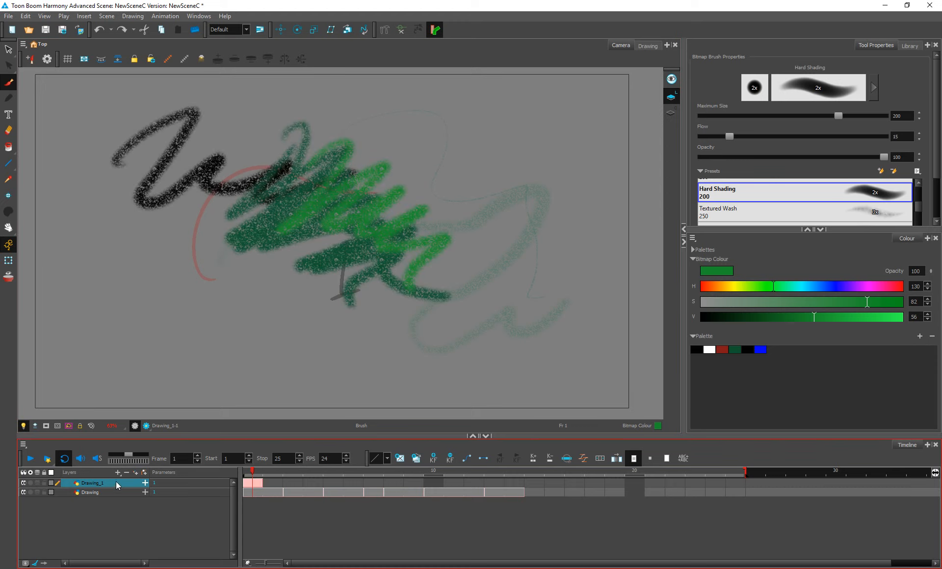
pyautogui.press('Delete')
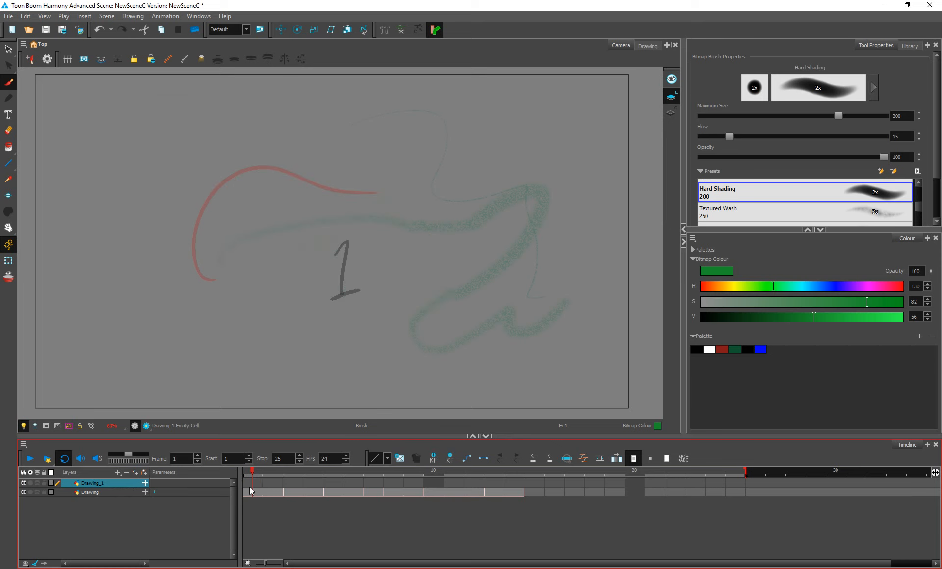
pyautogui.hotkey('ctrl', 'z')
# Step: Delete the bitmap drawing layer and select the remaining vector Drawing layer
pyautogui.rightClick(114, 487)
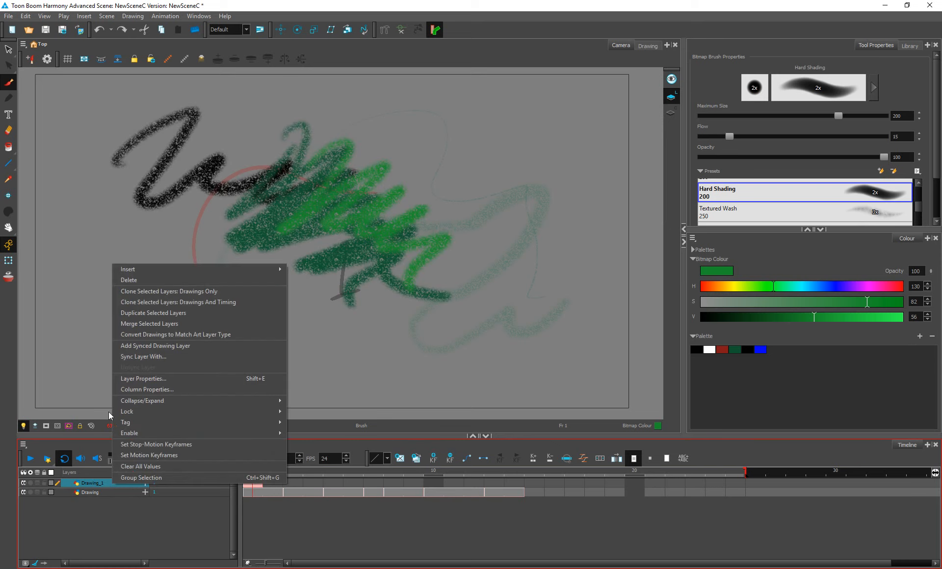
pyautogui.click(179, 280)
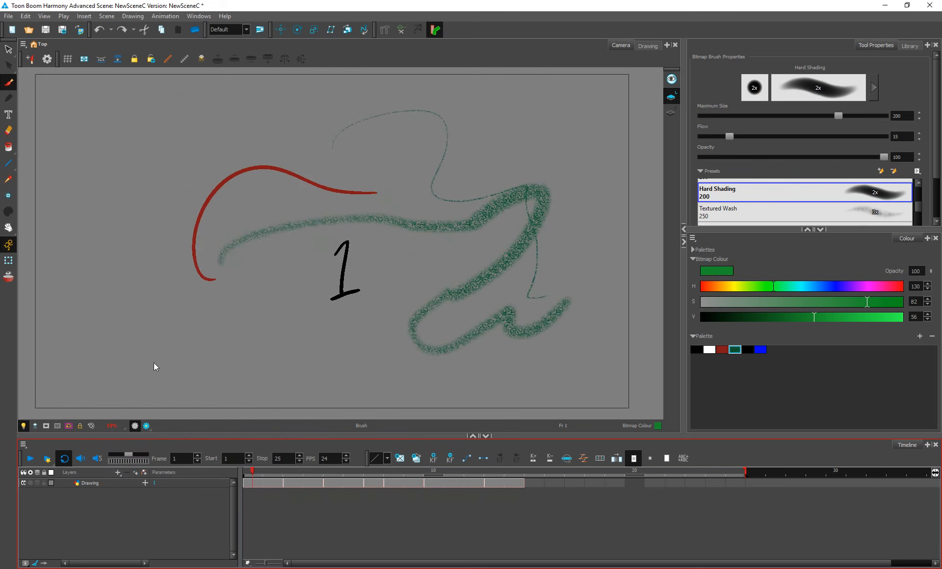
pyautogui.click(114, 485)
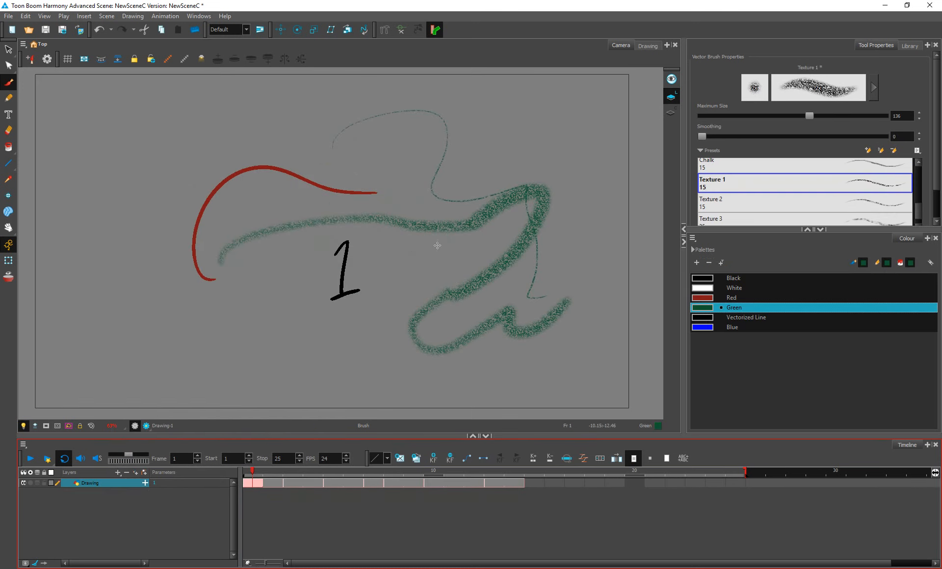
pyautogui.click(746, 309)
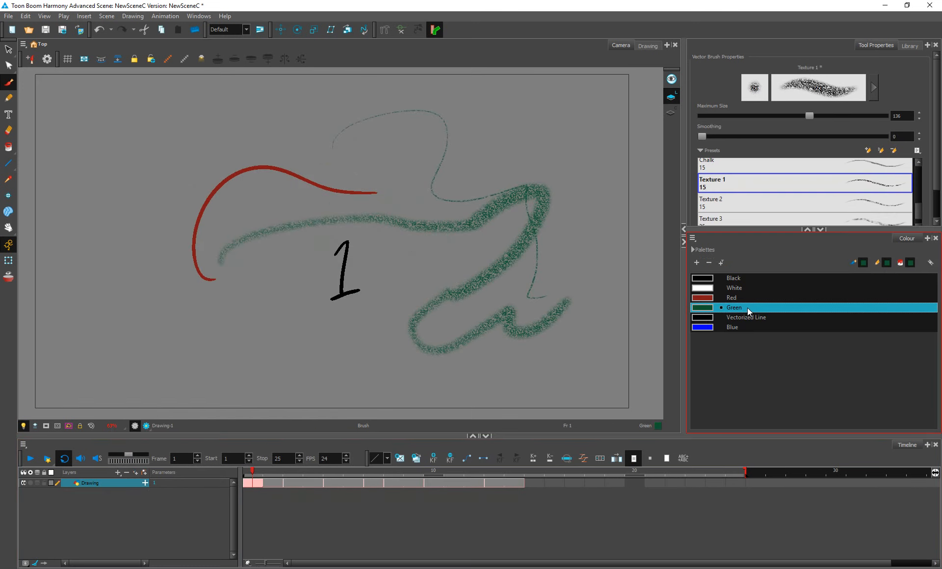
pyautogui.doubleClick(738, 308)
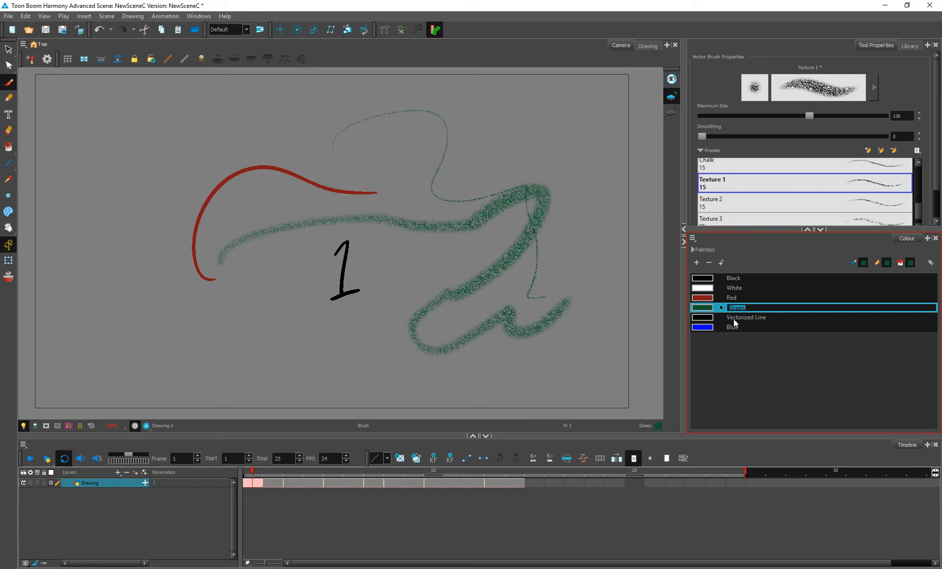
pyautogui.press('Return')
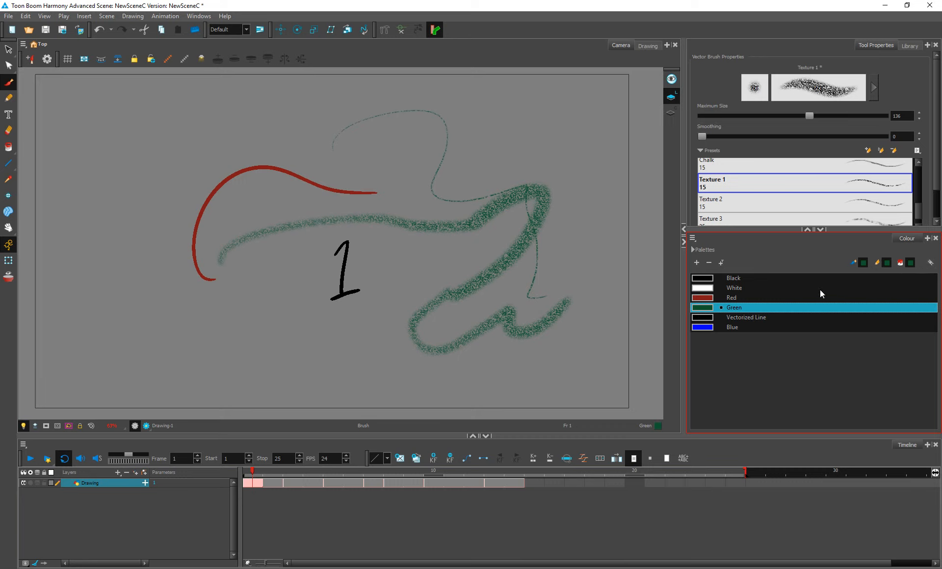
# Step: Unlink the brush, pencil and paint colours, assigning Red to the pencil and Blue to the brush
pyautogui.click(8, 99)
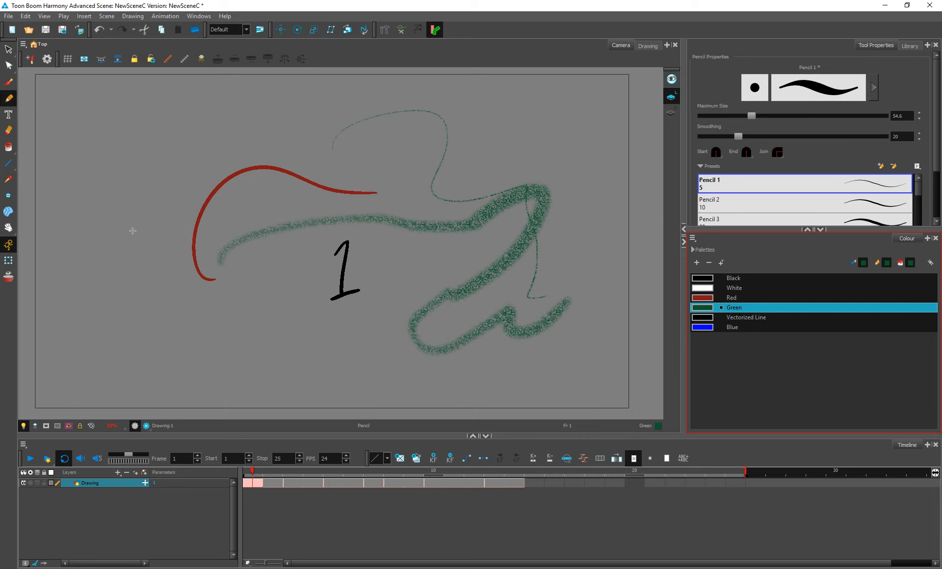
pyautogui.click(8, 147)
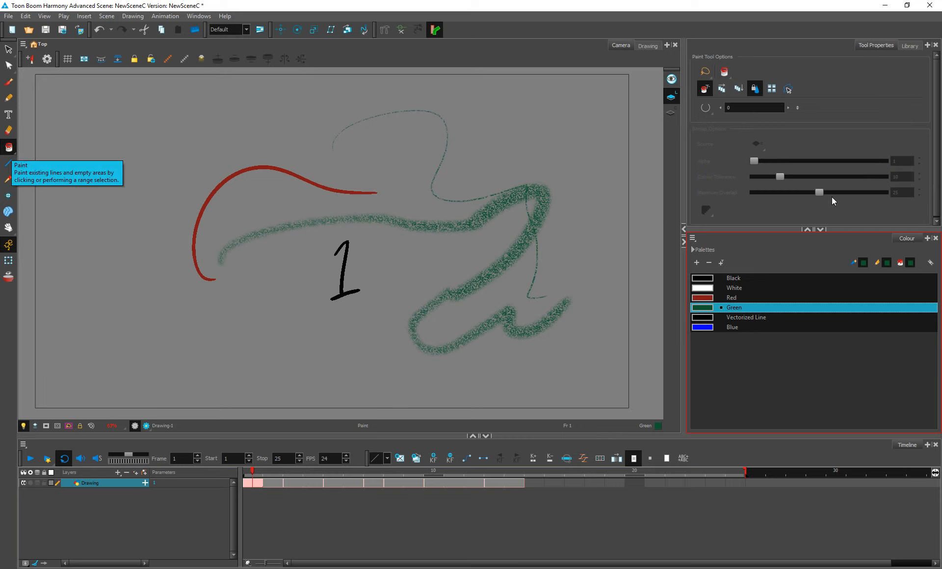
pyautogui.click(930, 264)
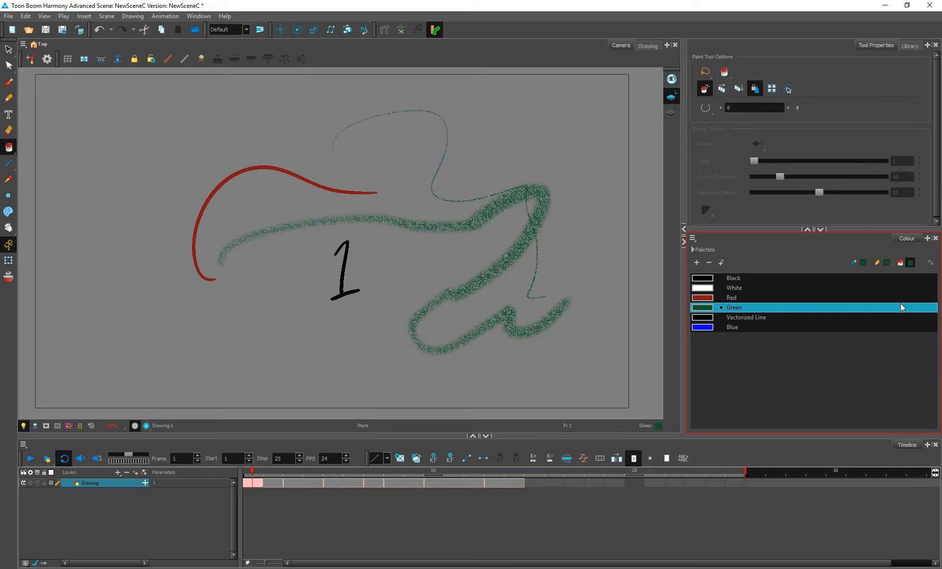
pyautogui.click(886, 264)
pyautogui.click(756, 298)
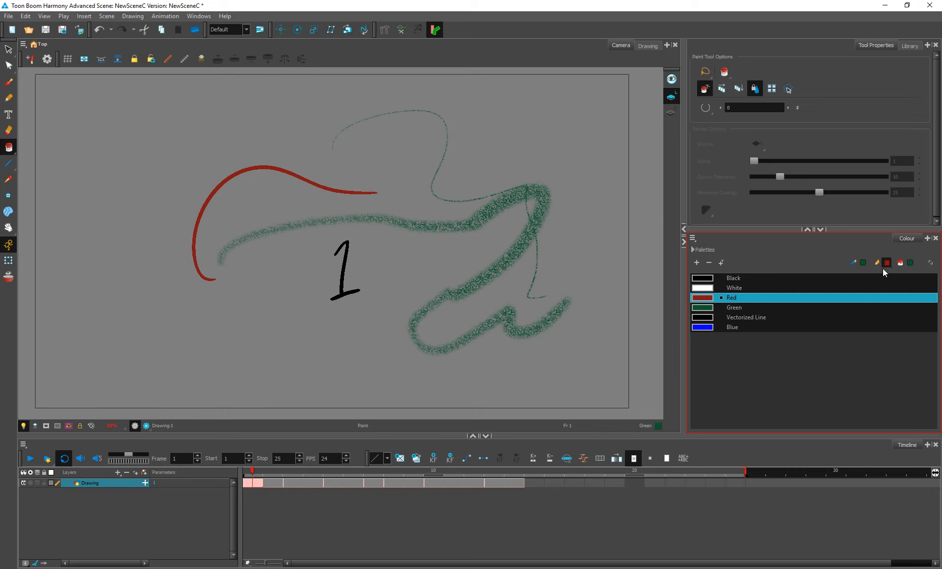
pyautogui.click(9, 82)
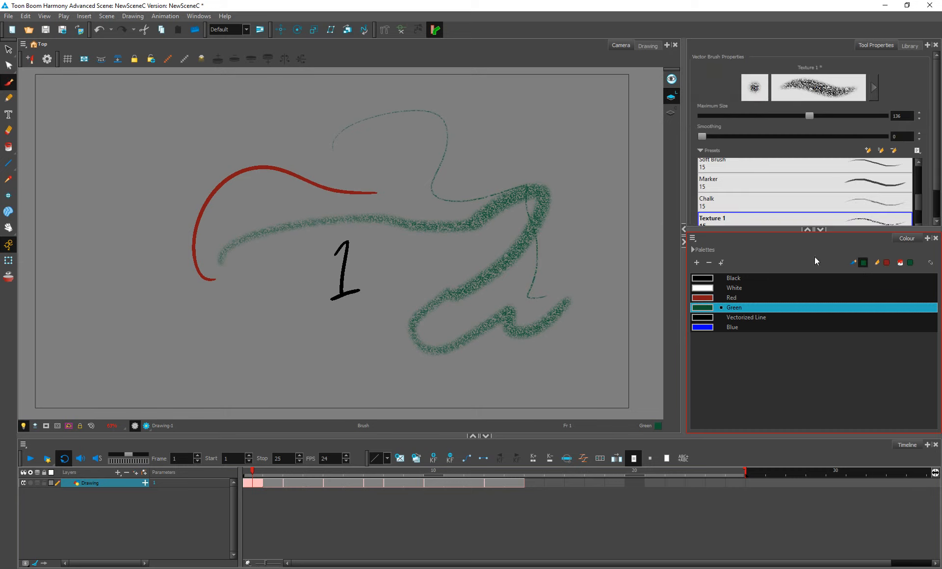
pyautogui.click(739, 328)
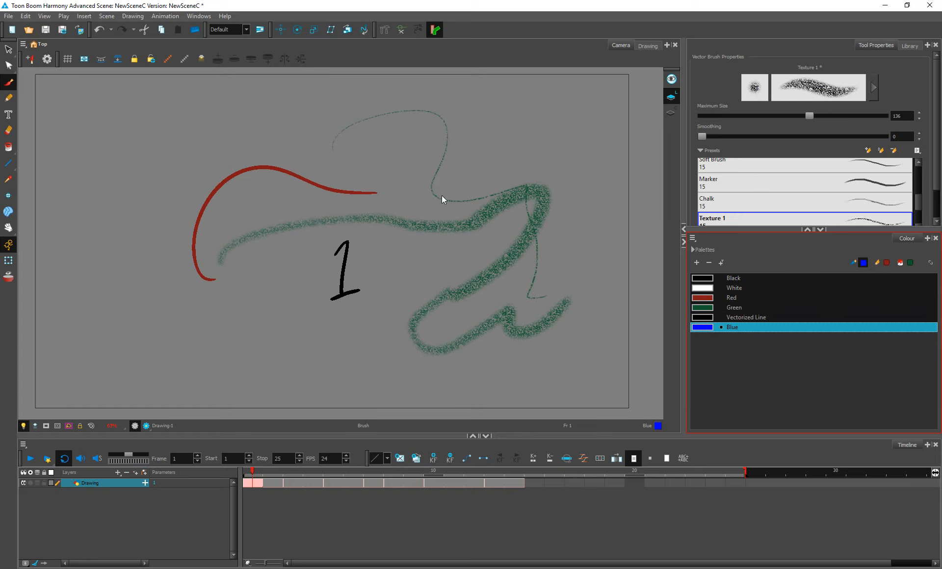
# Step: Draw a blue textured zigzag with the brush to the left of the red arc
pyautogui.moveTo(137, 123); pyautogui.dragTo(181, 158)
pyautogui.moveTo(159, 202); pyautogui.dragTo(187, 357)
# Step: Draw a red zigzag and a closed loop above the number 1 with the pencil, and fill the loop with Green
pyautogui.click(9, 97)
pyautogui.moveTo(226, 101); pyautogui.dragTo(298, 351)
pyautogui.moveTo(262, 138); pyautogui.dragTo(342, 92)
pyautogui.click(8, 147)
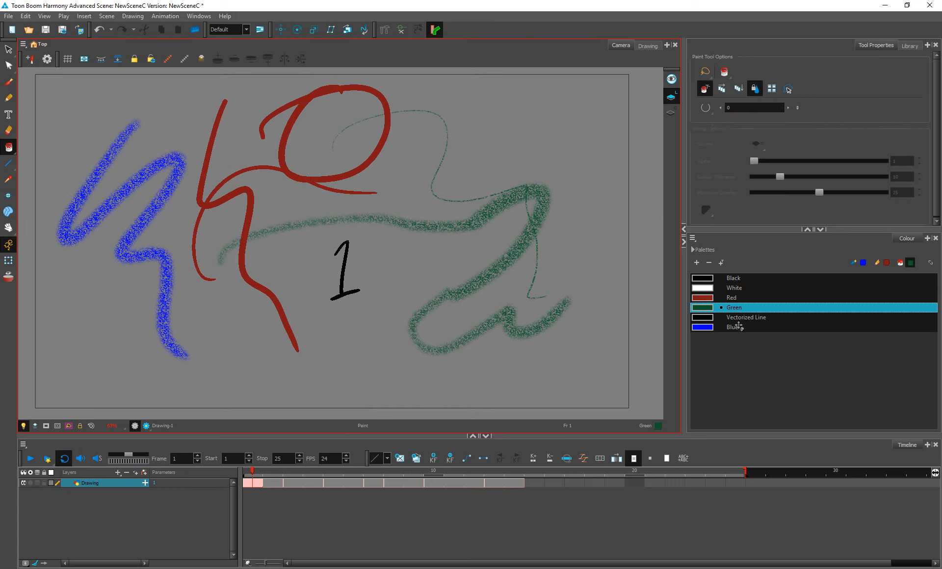
pyautogui.click(319, 116)
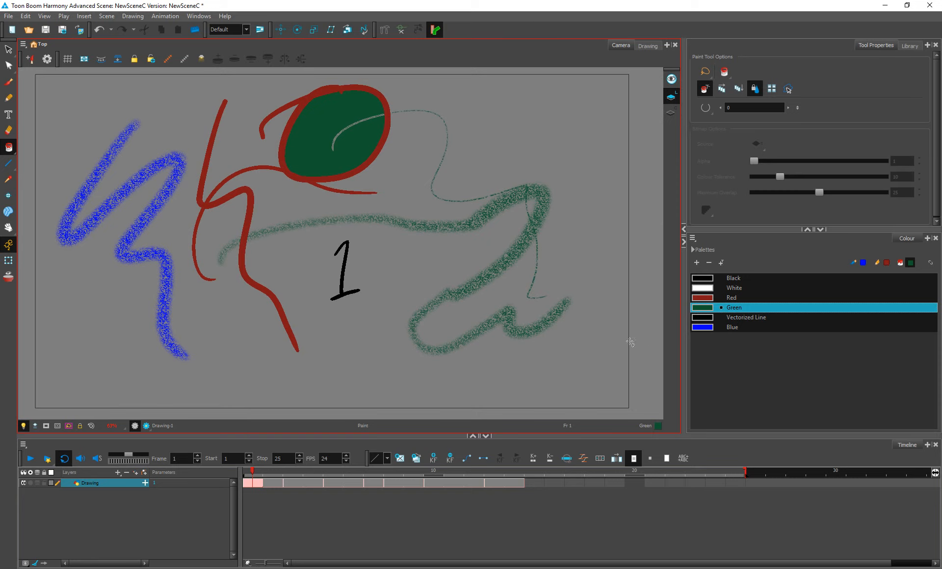
# Step: Undo the green fill, the red pencil strokes and the blue brush strokes, redoing the bitmap layer's deletion where the undo went too far
pyautogui.hotkey('ctrl', 'z')
pyautogui.hotkey('ctrl', 'z')
pyautogui.hotkey('ctrl', 'z')
pyautogui.hotkey('ctrl', 'z')
pyautogui.hotkey('ctrl', 'z')
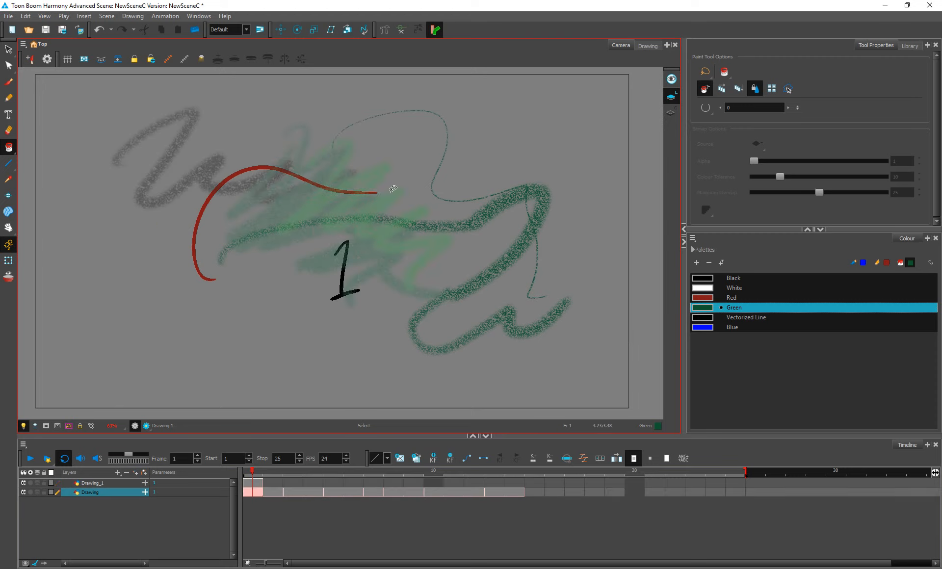
pyautogui.hotkey('ctrl', 'shift', 'z')
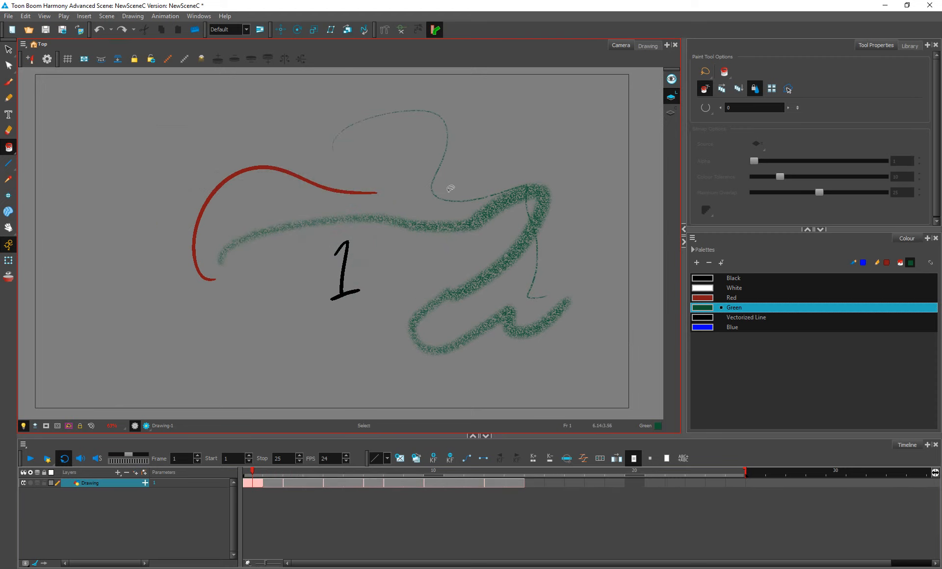
# Step: Select all the strokes on the drawing and delete them to clear the canvas
pyautogui.hotkey('alt', 's')
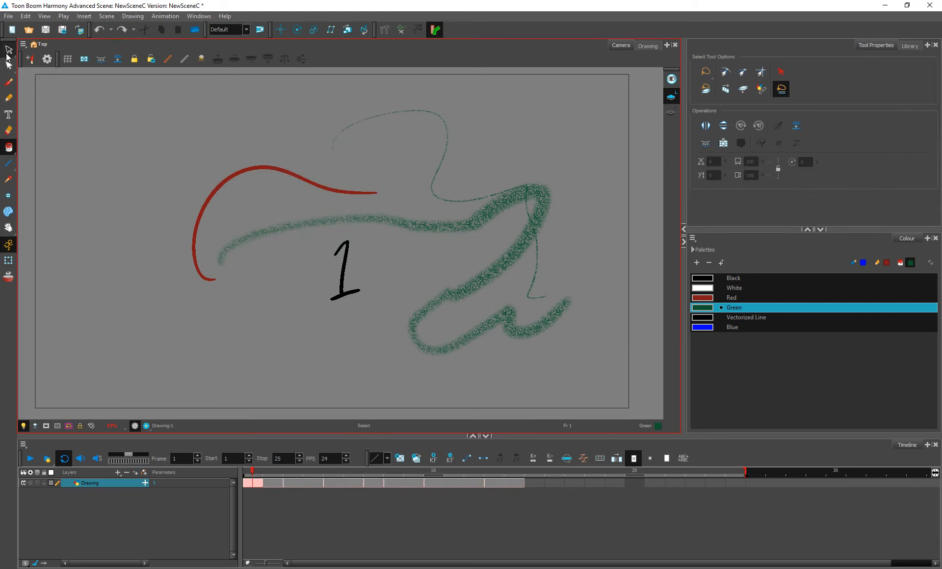
pyautogui.moveTo(208, 143)
pyautogui.mouseDown()
pyautogui.moveTo(467, 111)
pyautogui.moveTo(216, 378)
pyautogui.mouseUp()
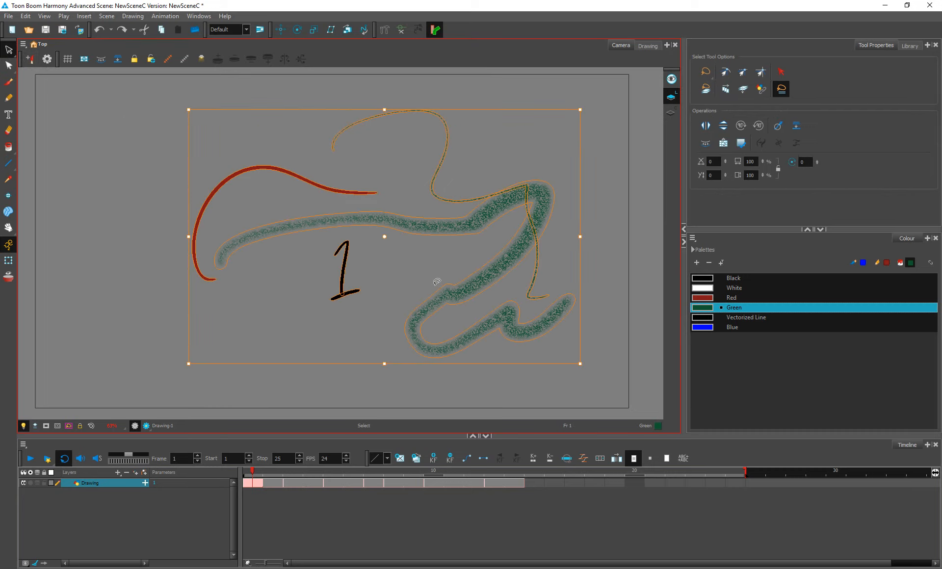
pyautogui.press('Delete')
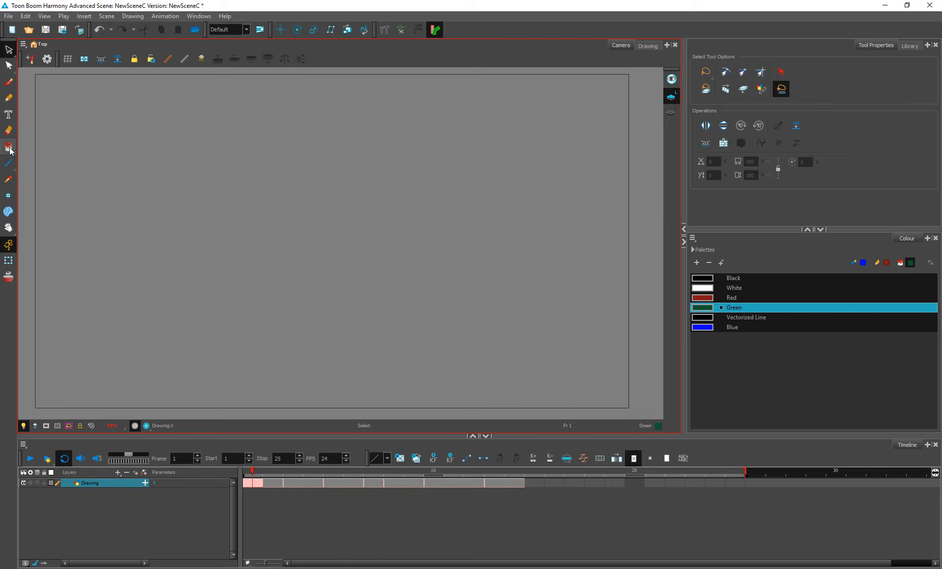
# Step: Draw a large rectangle in the middle of the frame with the Rectangle tool, using Red for the outline
pyautogui.click(15, 171)
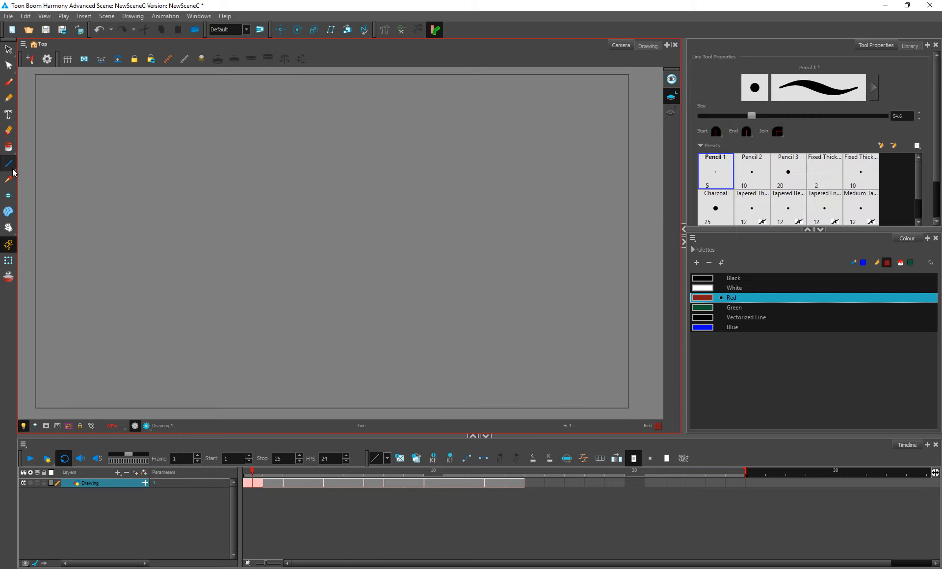
pyautogui.click(42, 173)
pyautogui.moveTo(113, 134); pyautogui.dragTo(559, 361)
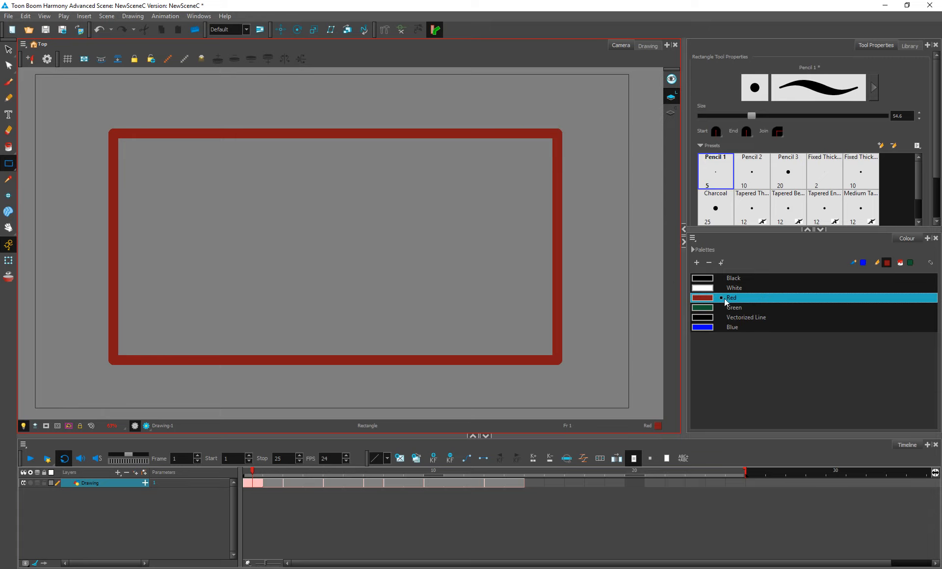
# Step: Add a new swatch based on Red and fill the rectangle's interior with it, undoing a stray Green fill
pyautogui.click(698, 264)
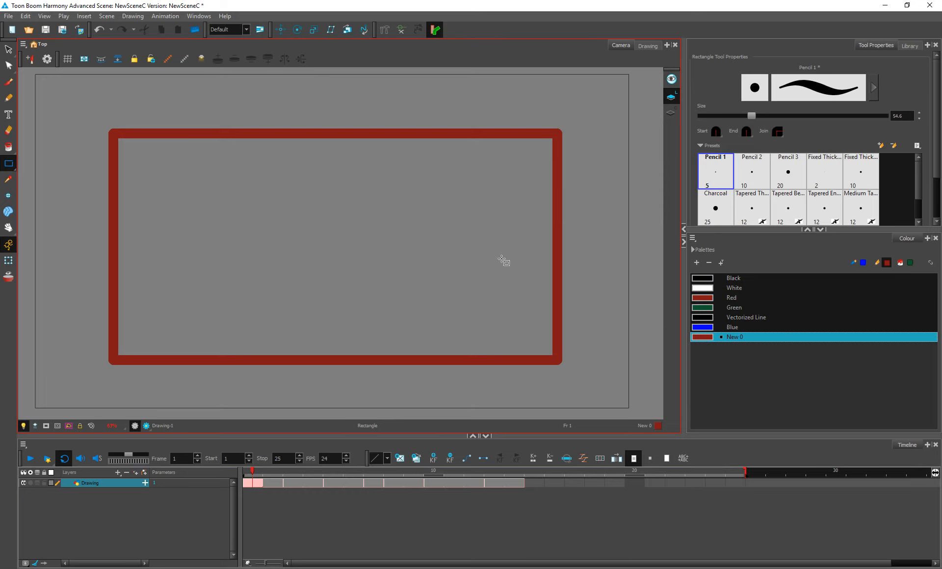
pyautogui.click(9, 147)
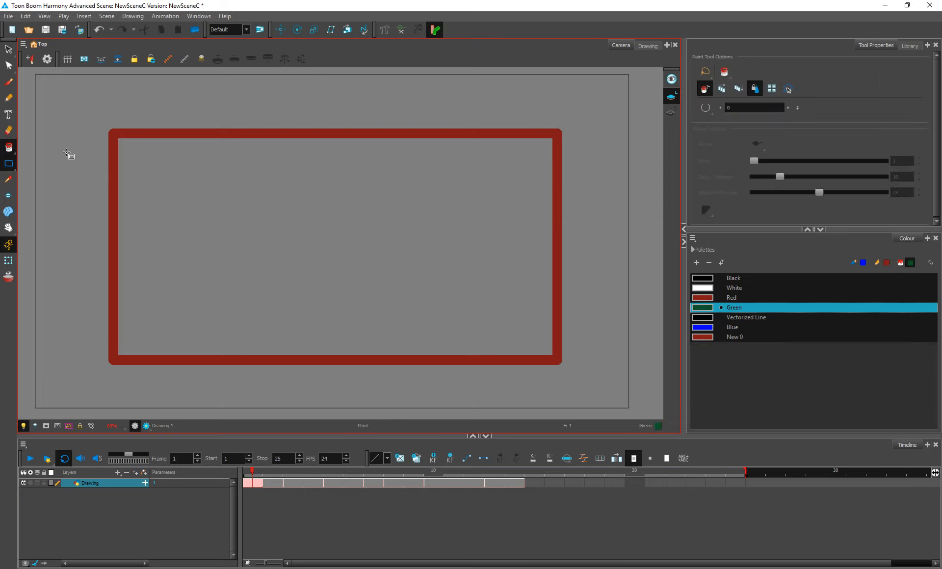
pyautogui.click(293, 225)
pyautogui.hotkey('ctrl', 'z')
pyautogui.click(737, 336)
pyautogui.click(365, 290)
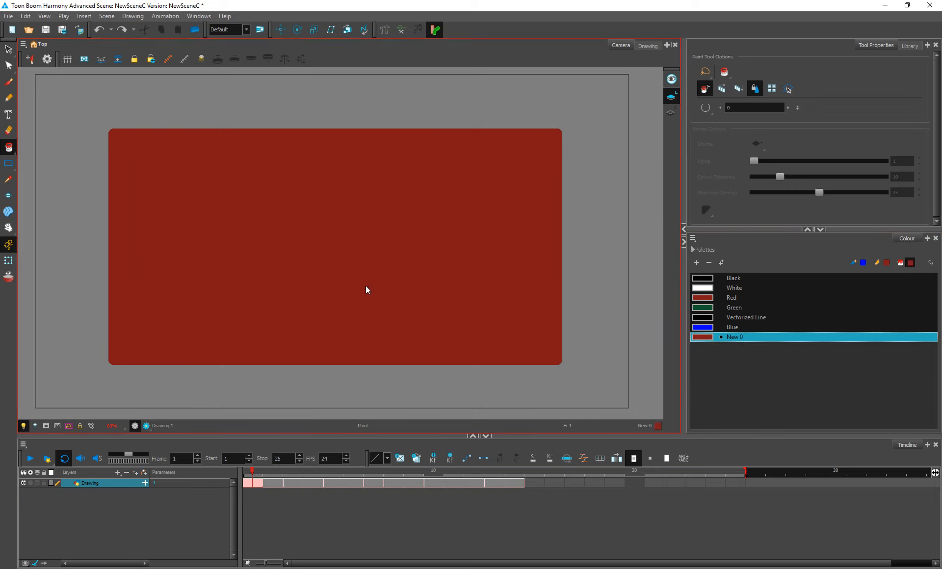
# Step: Open the new swatch's colour picker and change its type from solid to Gradient
pyautogui.doubleClick(713, 338)
pyautogui.moveTo(719, 131); pyautogui.dragTo(625, 118)
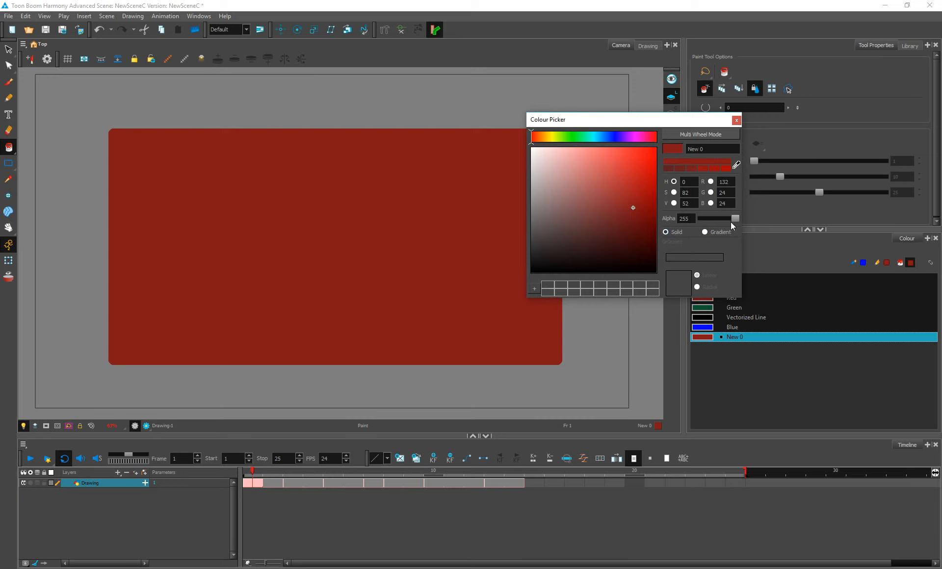
pyautogui.moveTo(735, 221)
pyautogui.mouseDown()
pyautogui.moveTo(692, 218)
pyautogui.moveTo(736, 219)
pyautogui.mouseUp()
pyautogui.click(705, 231)
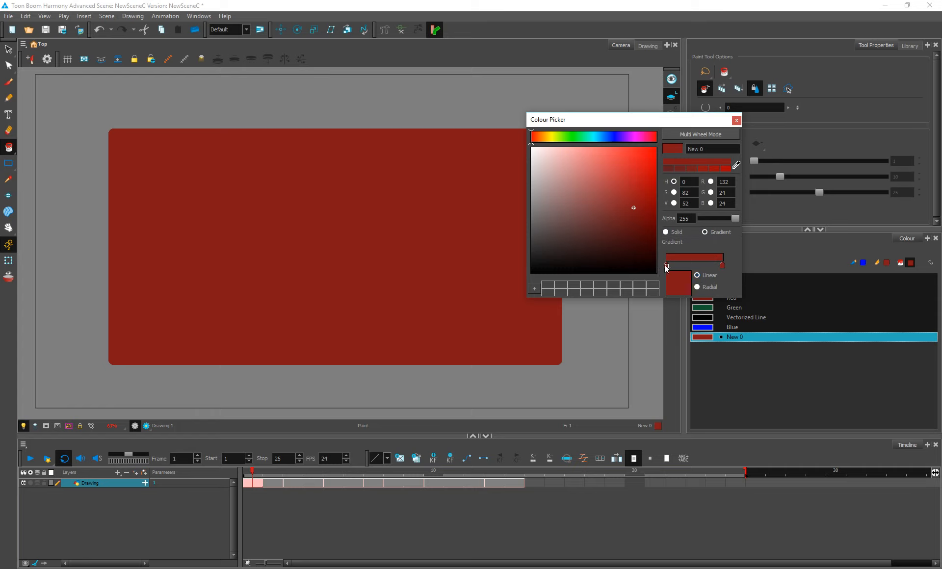
# Step: Try extra stops on the gradient, remove them, and set the end stop to green with RGB 42, 132, 24
pyautogui.click(722, 265)
pyautogui.click(697, 265)
pyautogui.click(707, 265)
pyautogui.click(682, 265)
pyautogui.click(707, 265)
pyautogui.moveTo(706, 266); pyautogui.dragTo(682, 303)
pyautogui.click(697, 266)
pyautogui.moveTo(554, 137); pyautogui.dragTo(569, 138)
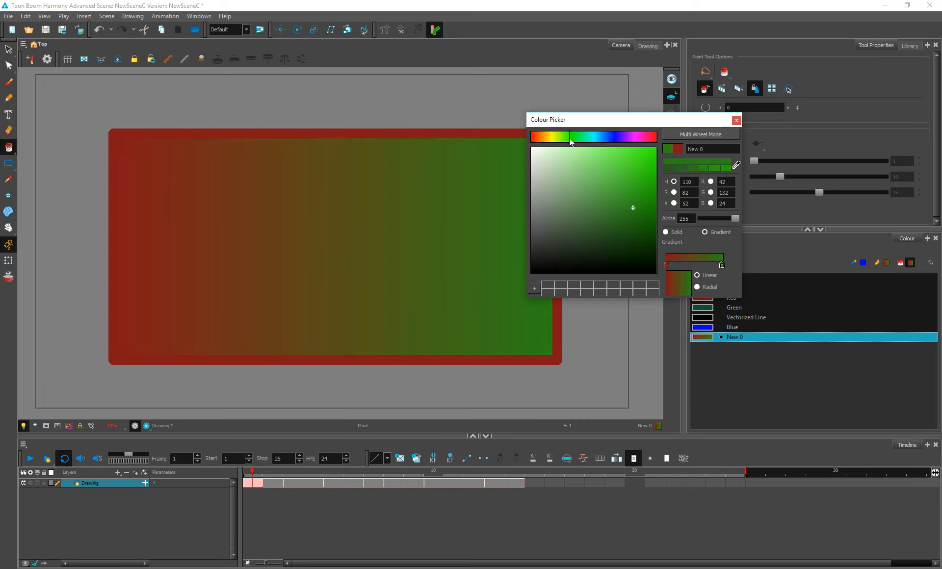
# Step: Darken the gradient's red start stop to RGB 70, 19, 19
pyautogui.click(667, 265)
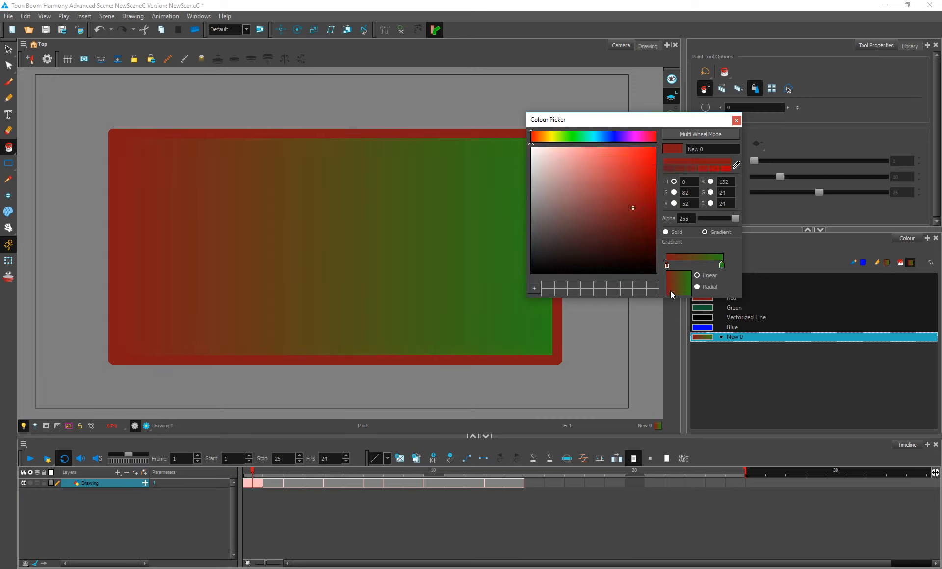
pyautogui.click(614, 230)
pyautogui.moveTo(614, 231)
pyautogui.mouseDown()
pyautogui.moveTo(627, 210)
pyautogui.moveTo(622, 248)
pyautogui.moveTo(620, 239)
pyautogui.mouseUp()
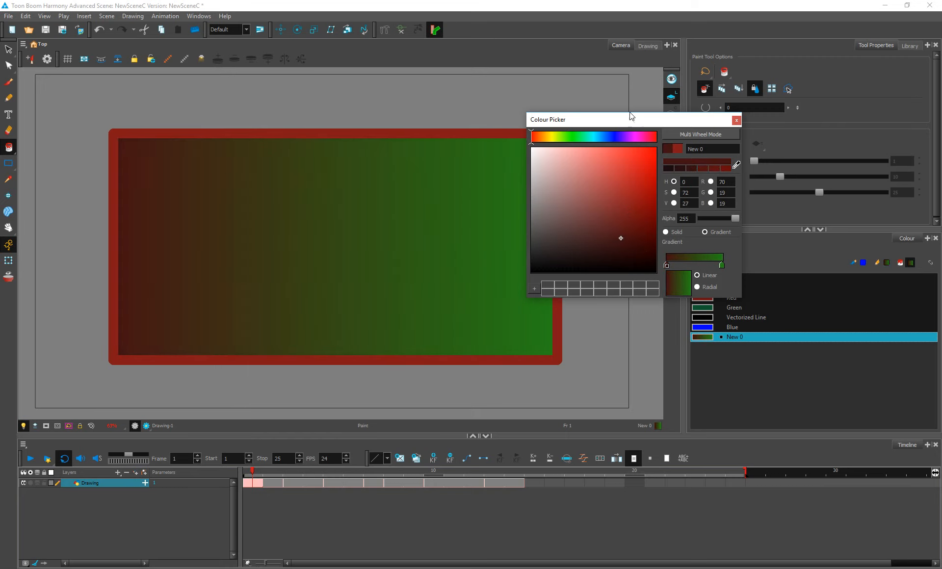
# Step: Add a stop in the middle of the gradient and colour it yellow with RGB 182, 169, 23
pyautogui.moveTo(631, 115); pyautogui.dragTo(703, 127)
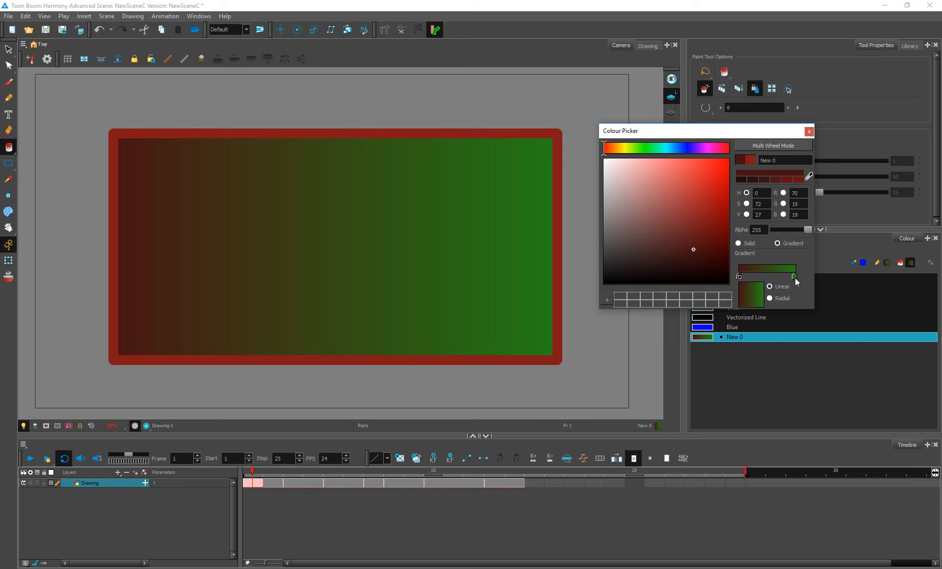
pyautogui.moveTo(795, 277); pyautogui.dragTo(736, 279)
pyautogui.click(770, 276)
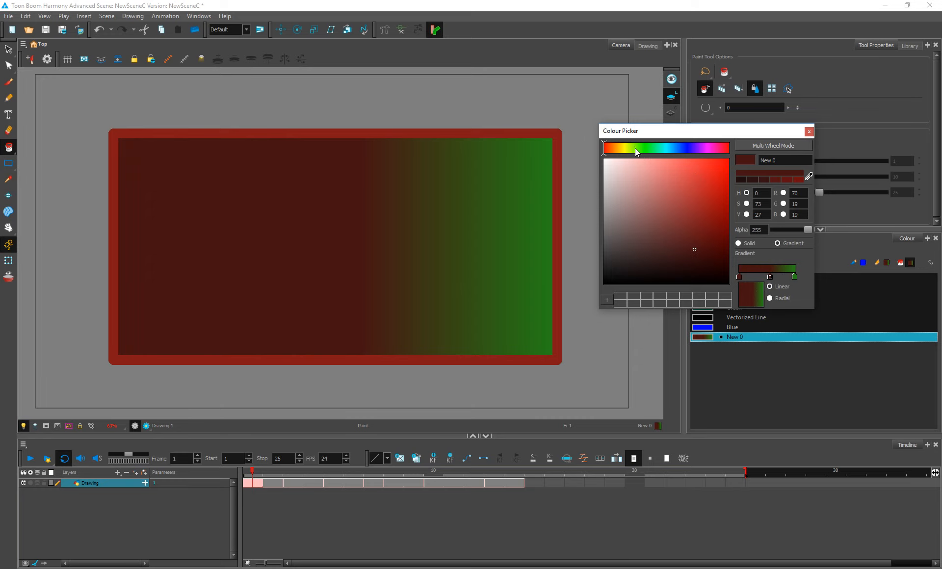
pyautogui.moveTo(635, 149); pyautogui.dragTo(623, 149)
pyautogui.click(725, 199)
pyautogui.click(714, 196)
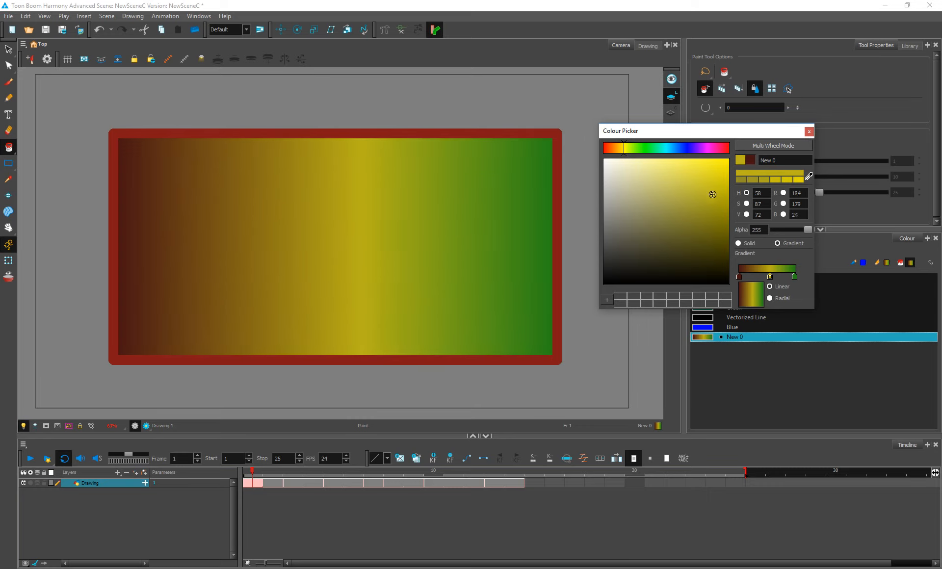
pyautogui.moveTo(624, 149); pyautogui.dragTo(622, 148)
# Step: Try making the yellow middle stop transparent, restore its alpha to 255, and close the colour picker
pyautogui.moveTo(808, 227); pyautogui.dragTo(756, 227)
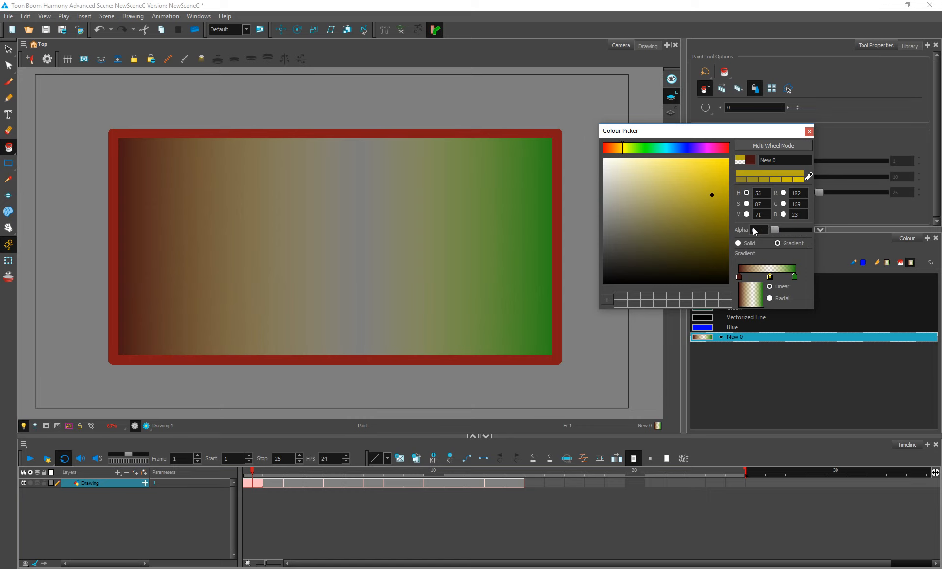
pyautogui.moveTo(753, 228); pyautogui.dragTo(814, 228)
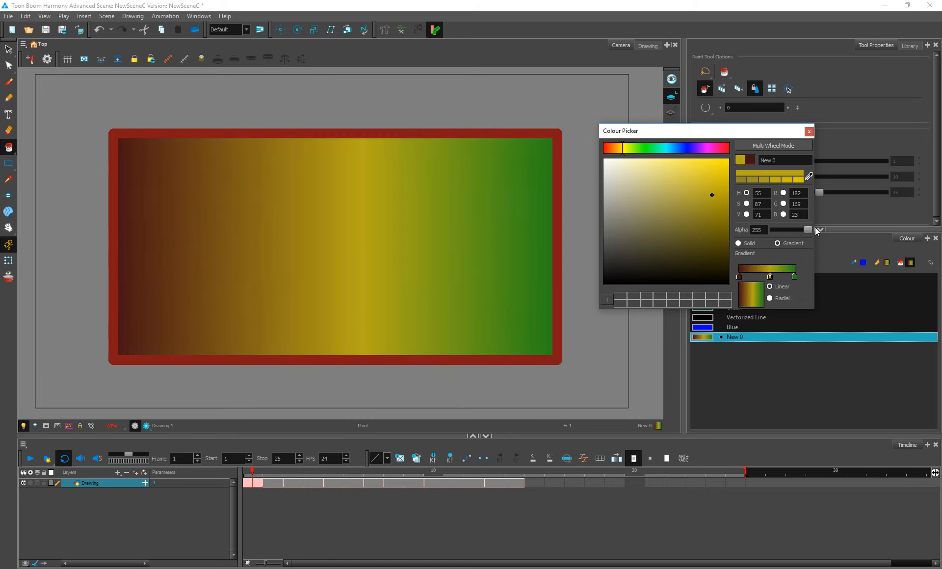
pyautogui.moveTo(762, 132); pyautogui.dragTo(694, 119)
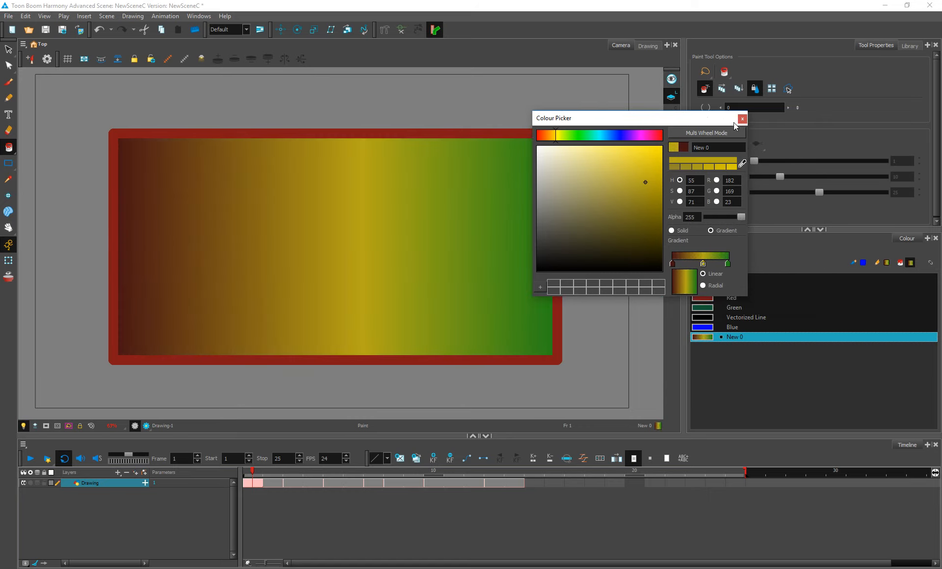
pyautogui.click(742, 120)
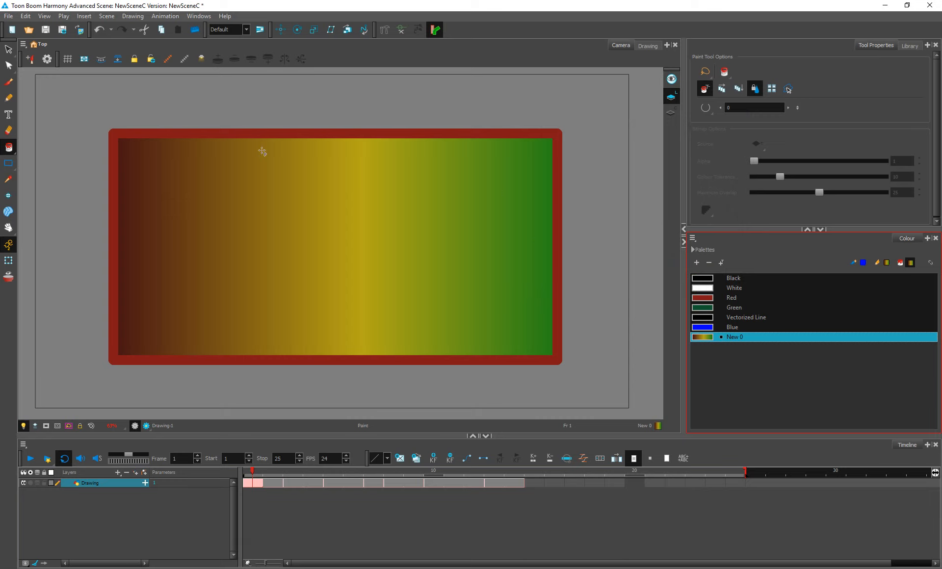
# Step: Activate the Brush, relink the brush, pencil and paint colours, and assign the gradient swatch to all three
pyautogui.click(763, 328)
pyautogui.click(9, 82)
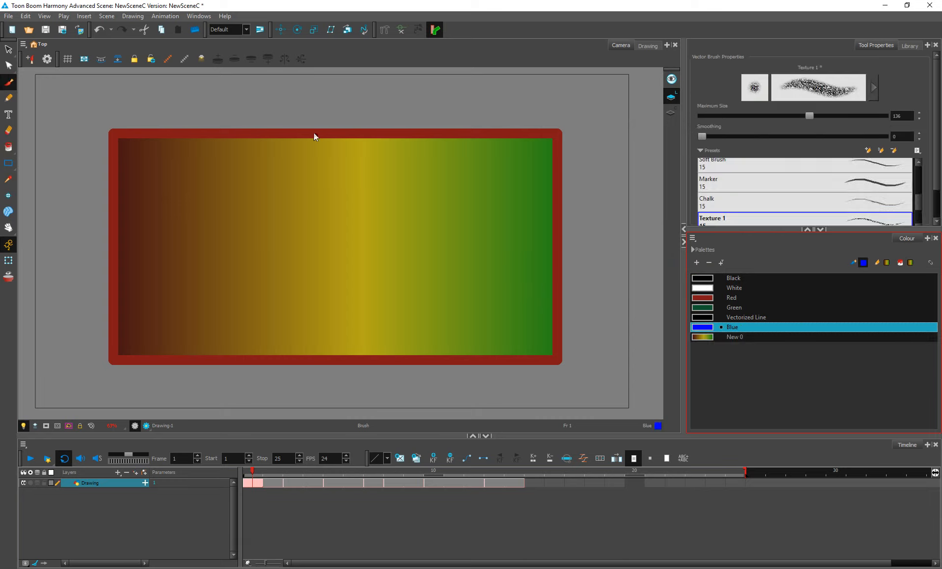
pyautogui.click(931, 263)
pyautogui.click(784, 338)
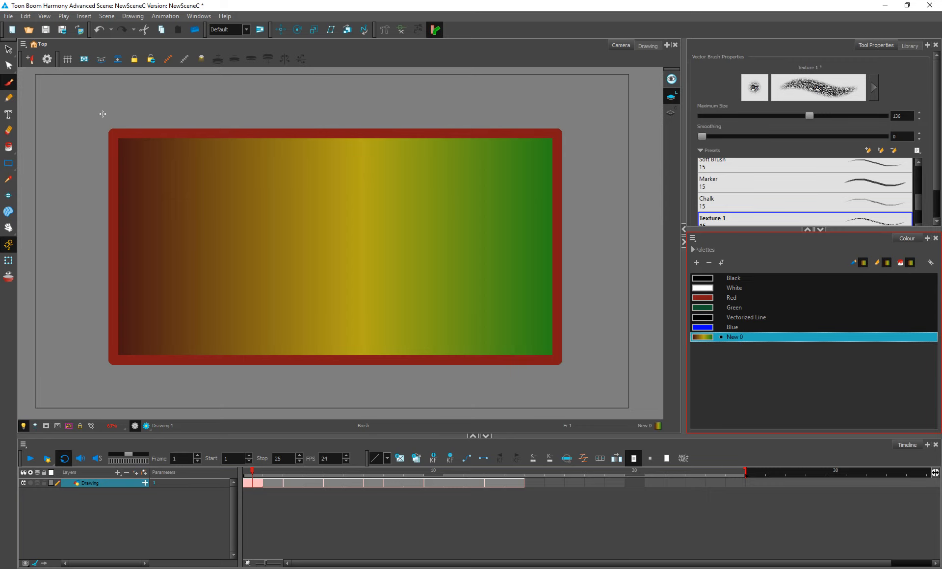
# Step: Paint three textured gradient strokes around the rectangle with the brush and undo them
pyautogui.moveTo(67, 119)
pyautogui.mouseDown()
pyautogui.moveTo(137, 89)
pyautogui.moveTo(473, 84)
pyautogui.mouseUp()
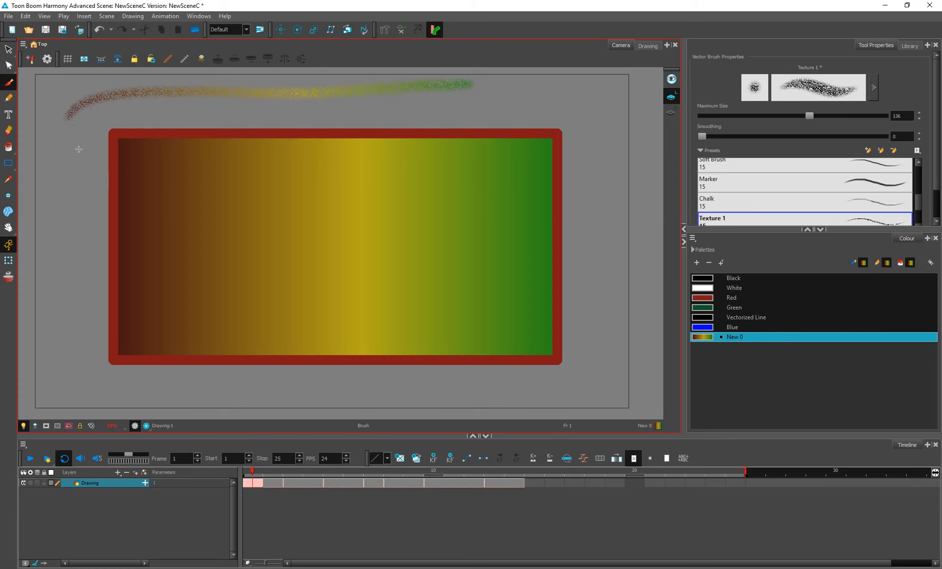
pyautogui.moveTo(74, 127)
pyautogui.mouseDown()
pyautogui.moveTo(60, 183)
pyautogui.moveTo(80, 354)
pyautogui.moveTo(158, 387)
pyautogui.moveTo(365, 381)
pyautogui.moveTo(465, 394)
pyautogui.mouseUp()
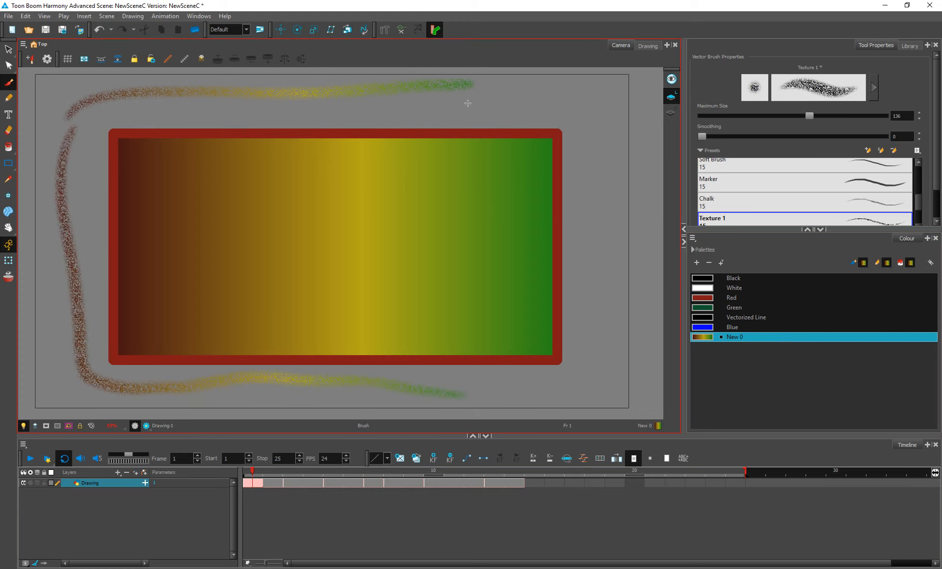
pyautogui.moveTo(362, 105)
pyautogui.mouseDown()
pyautogui.moveTo(454, 110)
pyautogui.moveTo(593, 333)
pyautogui.moveTo(403, 394)
pyautogui.mouseUp()
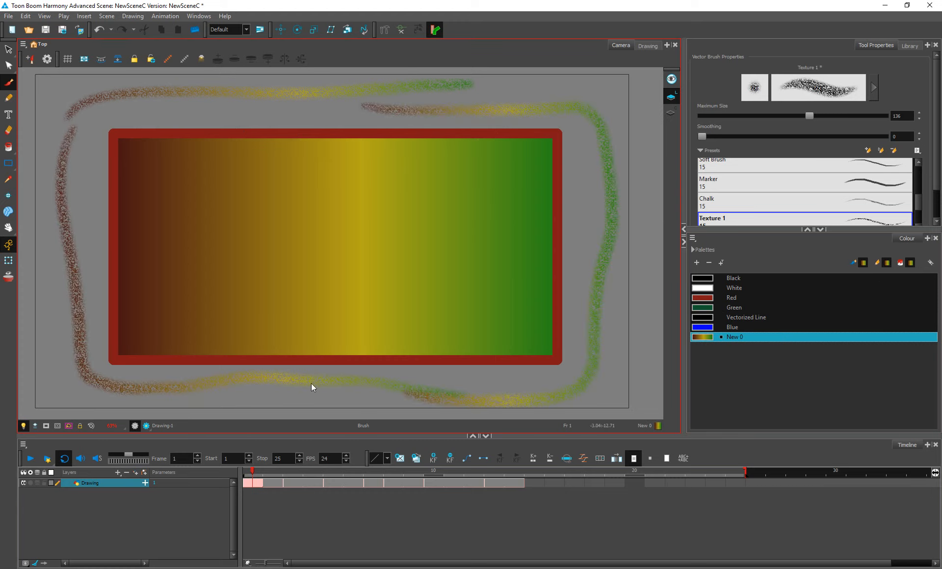
pyautogui.hotkey('ctrl', 'z')
pyautogui.hotkey('ctrl', 'z')
pyautogui.hotkey('ctrl', 'z')
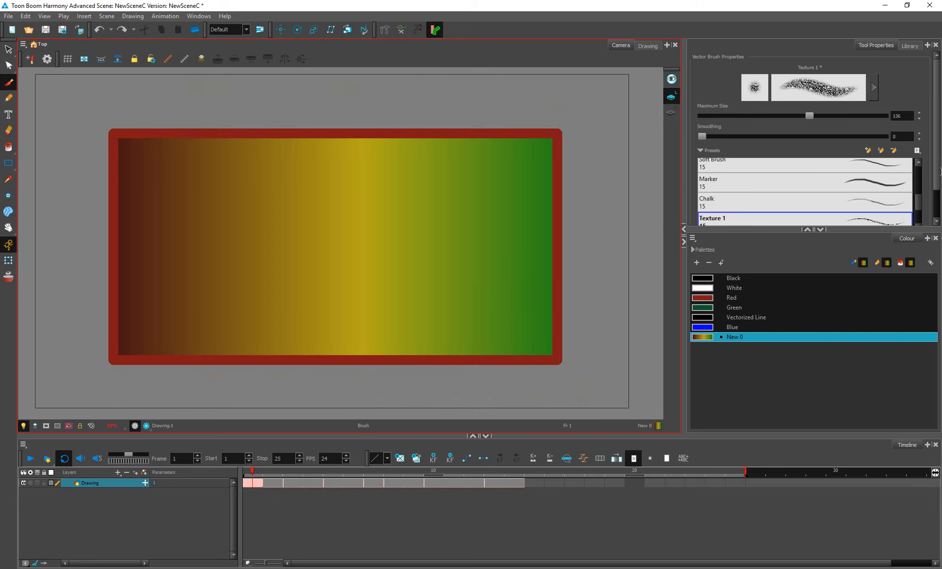
# Step: Paint gradient strokes beside the rectangle with the Brush 1 preset at sizes 25 and 68.6, and undo both
pyautogui.scroll(5, 916, 187)
pyautogui.click(882, 171)
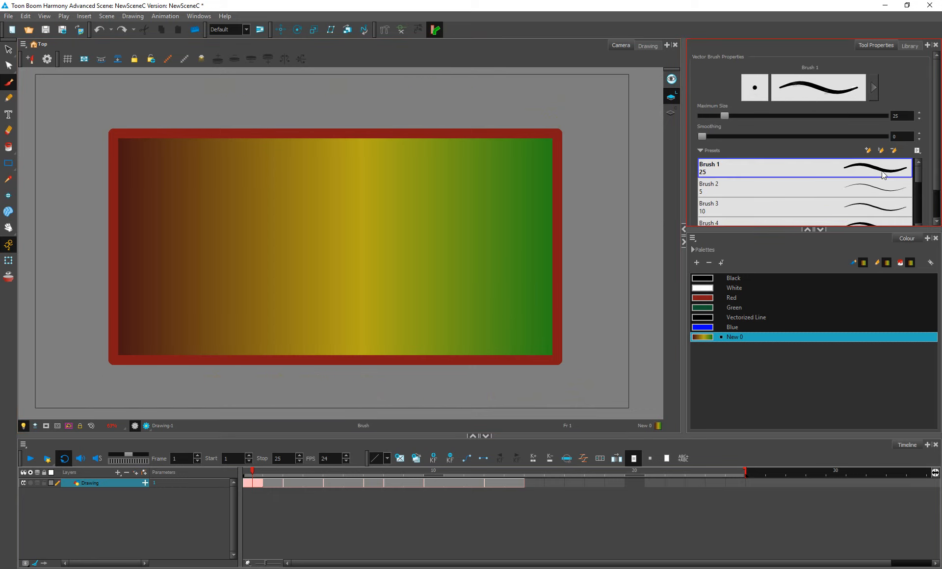
pyautogui.moveTo(60, 197)
pyautogui.mouseDown()
pyautogui.moveTo(54, 169)
pyautogui.moveTo(415, 98)
pyautogui.moveTo(560, 104)
pyautogui.mouseUp()
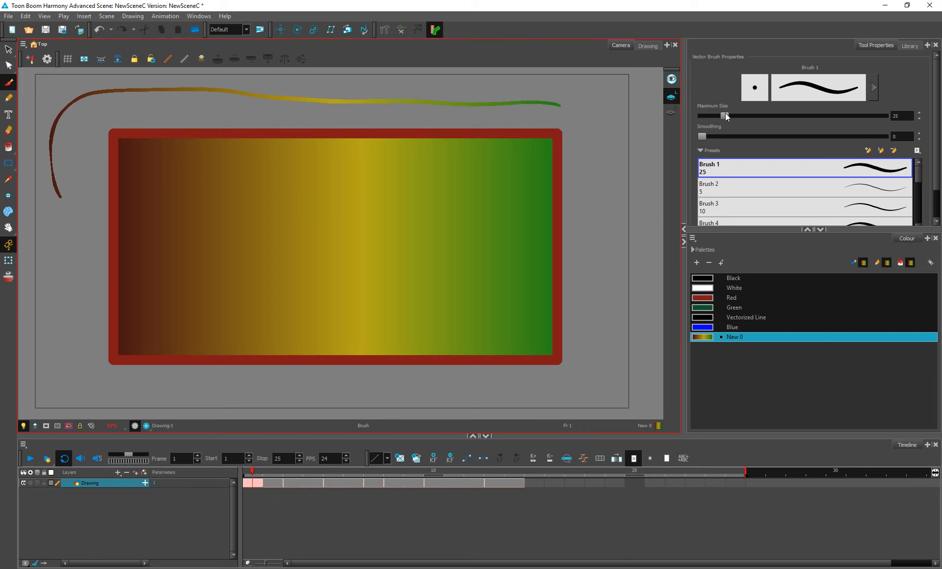
pyautogui.moveTo(725, 116); pyautogui.dragTo(764, 115)
pyautogui.moveTo(585, 92); pyautogui.dragTo(601, 351)
pyautogui.hotkey('ctrl', 'z')
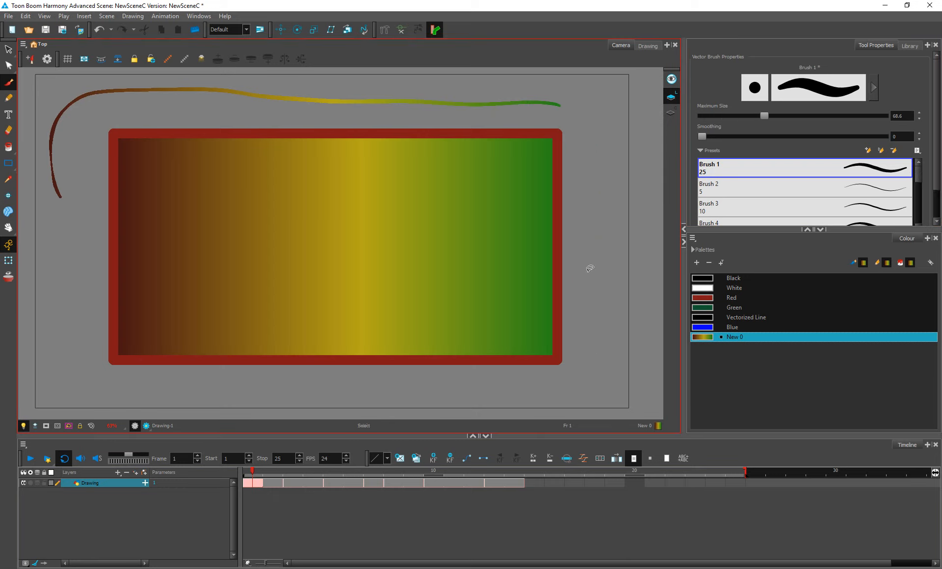
pyautogui.hotkey('ctrl', 'z')
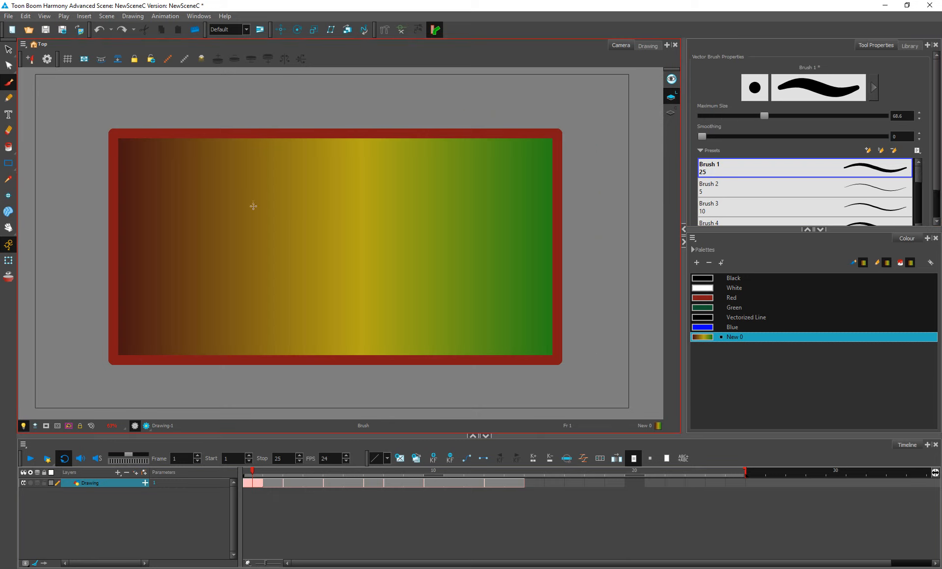
# Step: Activate the Edit Gradient/Texture tool and select the rectangle's gradient fill
pyautogui.click(6, 56)
pyautogui.click(9, 80)
pyautogui.click(11, 68)
pyautogui.click(13, 72)
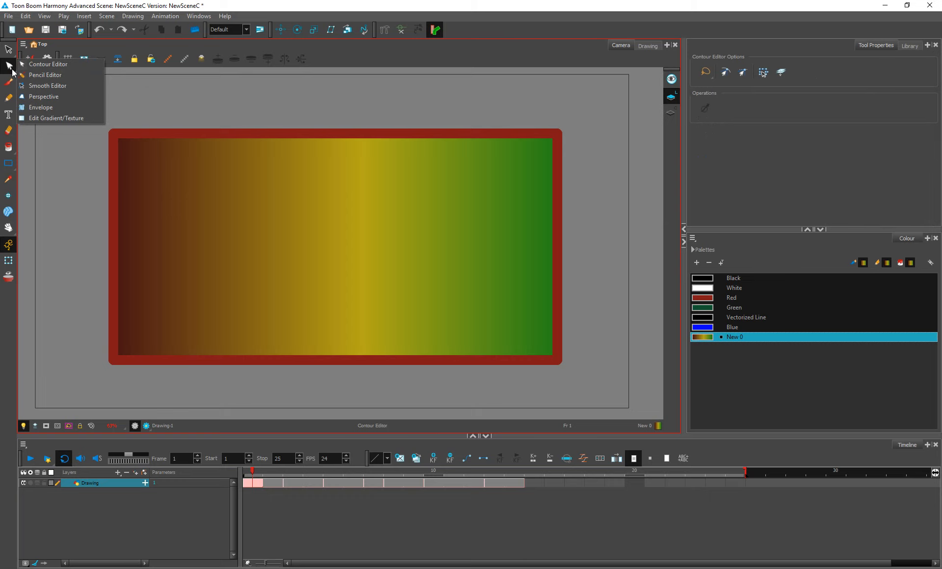
pyautogui.click(57, 118)
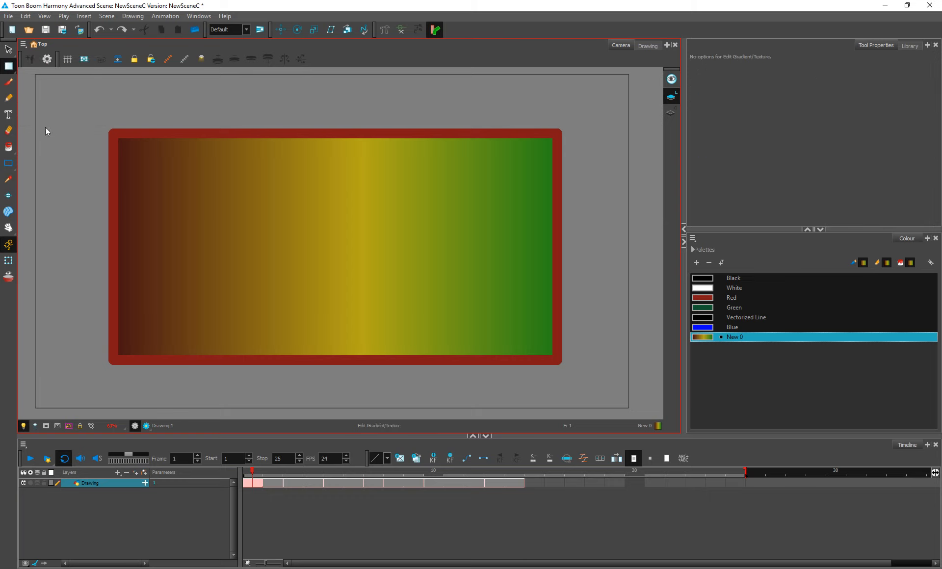
pyautogui.click(330, 206)
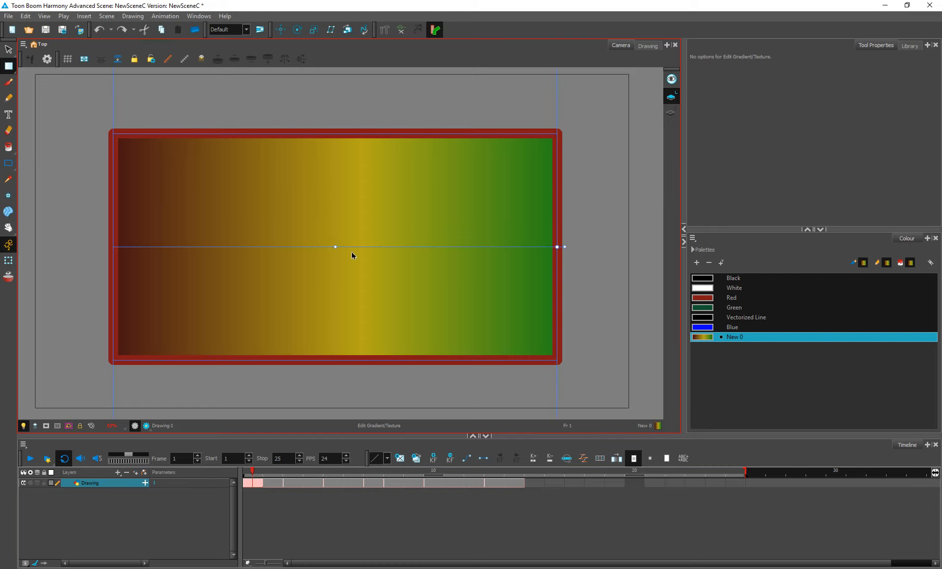
# Step: Try shortening the rectangle's gradient by moving its green end inward, and undo the change
pyautogui.scroll(-4, 414, 228)
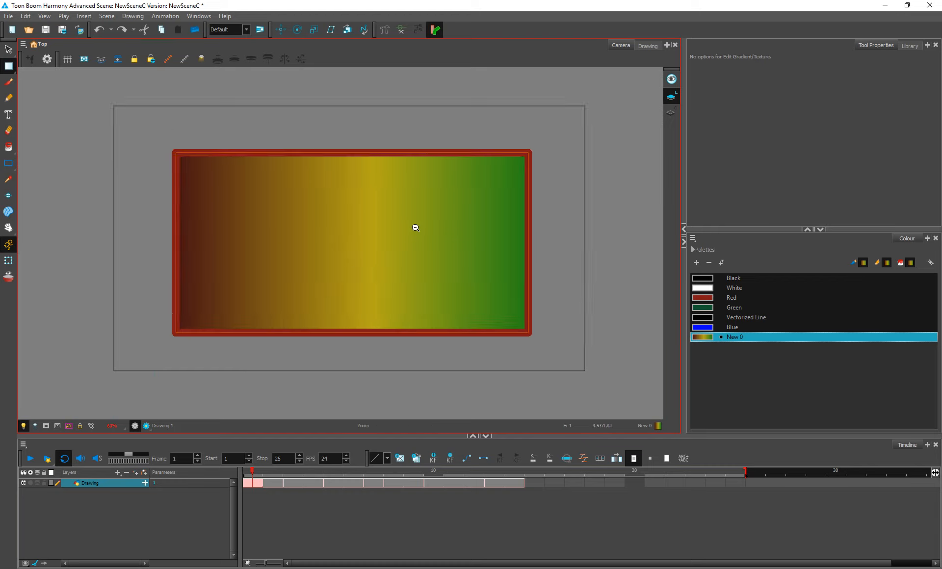
pyautogui.hotkey('alt', 'z')
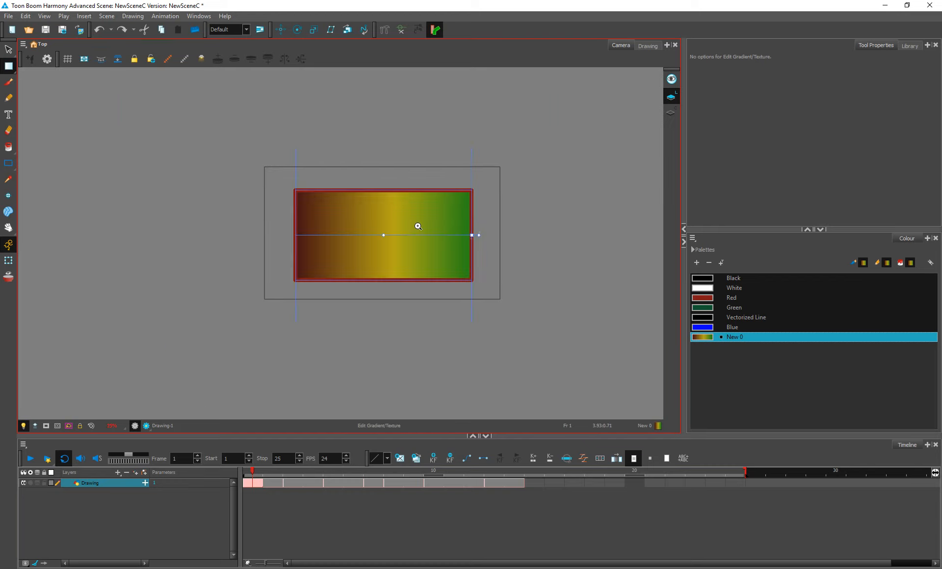
pyautogui.hotkey('alt', 'z')
pyautogui.scroll(2, 417, 228)
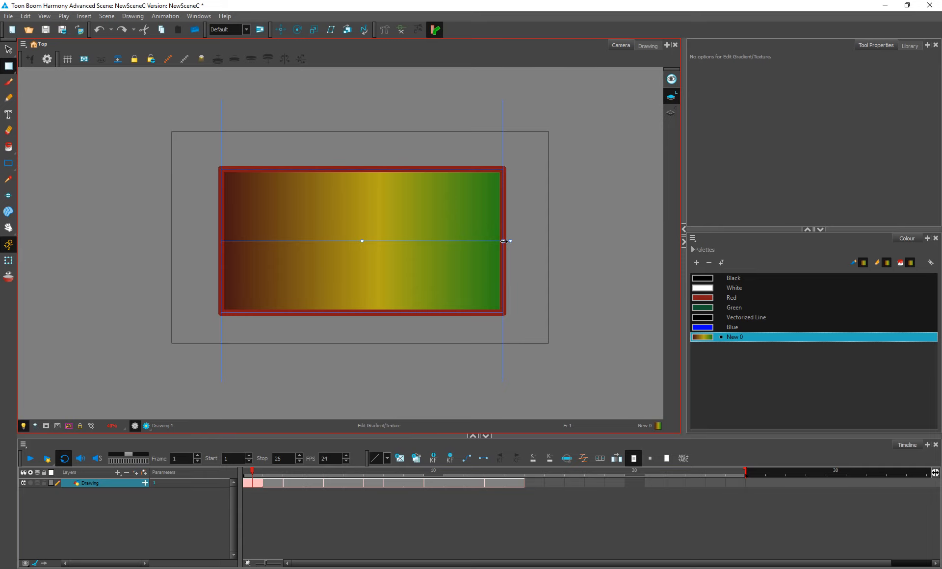
pyautogui.moveTo(505, 241); pyautogui.dragTo(412, 241)
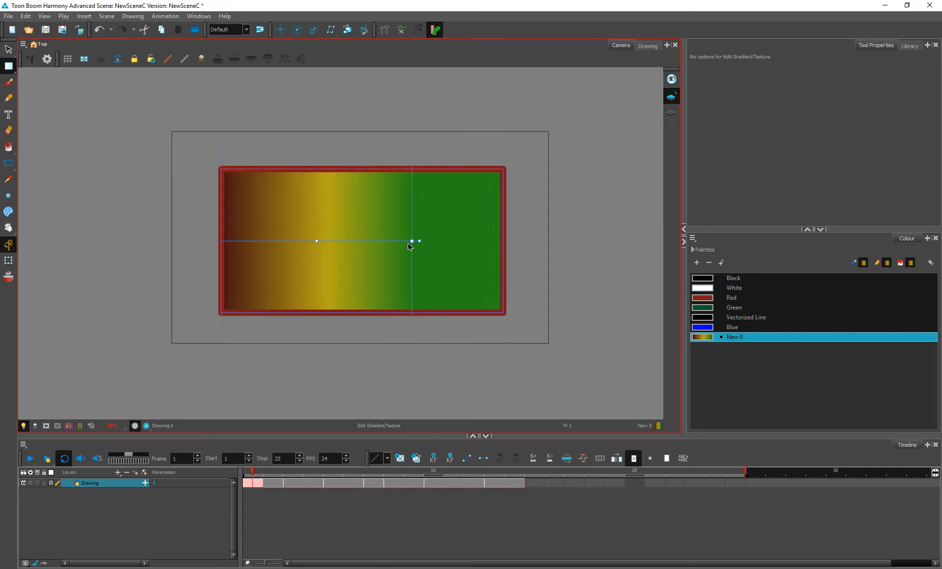
pyautogui.hotkey('ctrl', 'z')
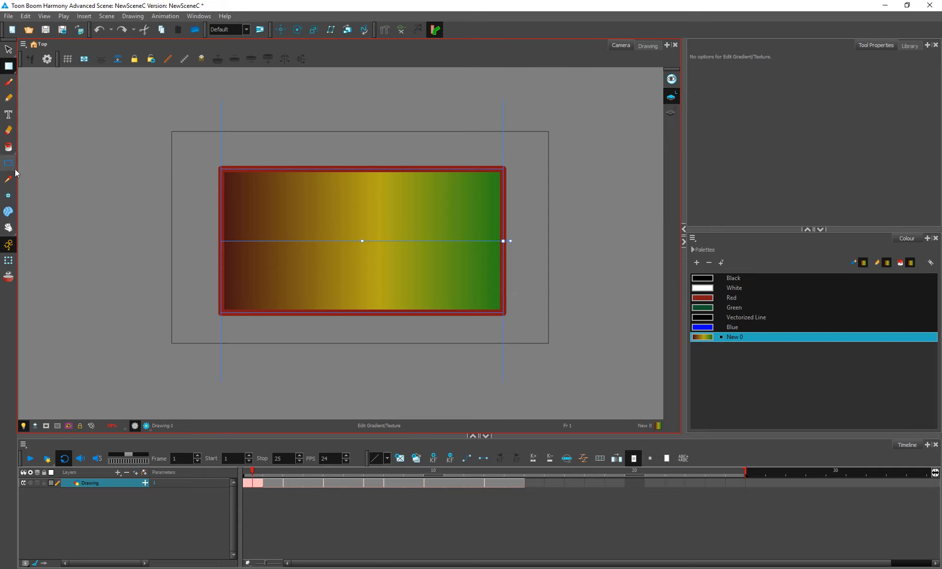
# Step: Draw a circle with a gradient outline above the rectangle using the Ellipse tool, and fill it with the gradient swatch
pyautogui.moveTo(16, 170); pyautogui.dragTo(42, 185)
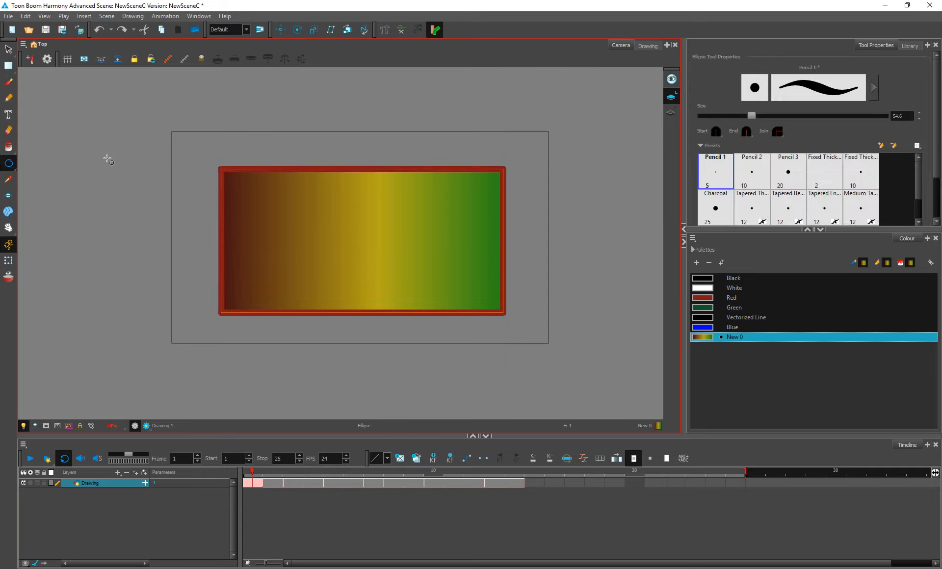
pyautogui.moveTo(251, 92); pyautogui.dragTo(317, 157)
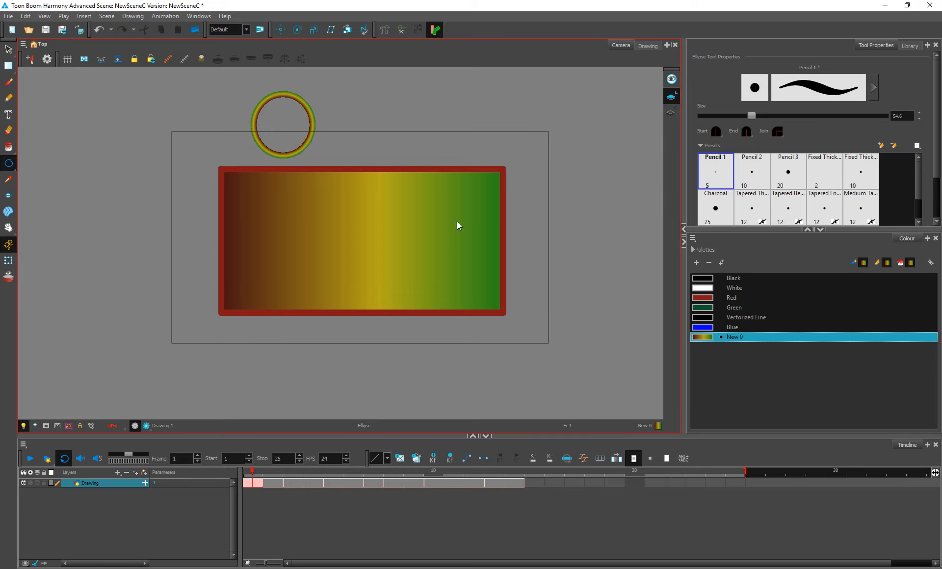
pyautogui.click(9, 147)
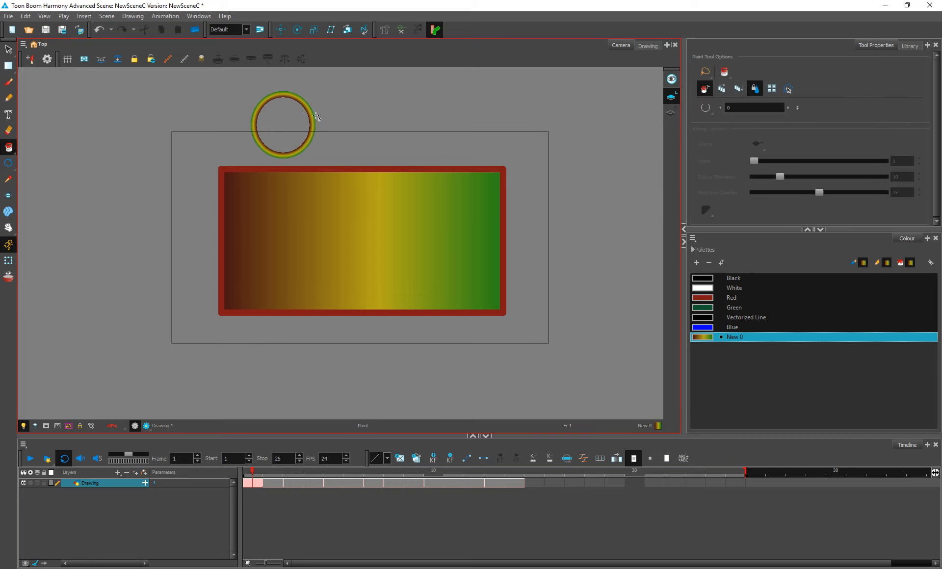
pyautogui.click(287, 117)
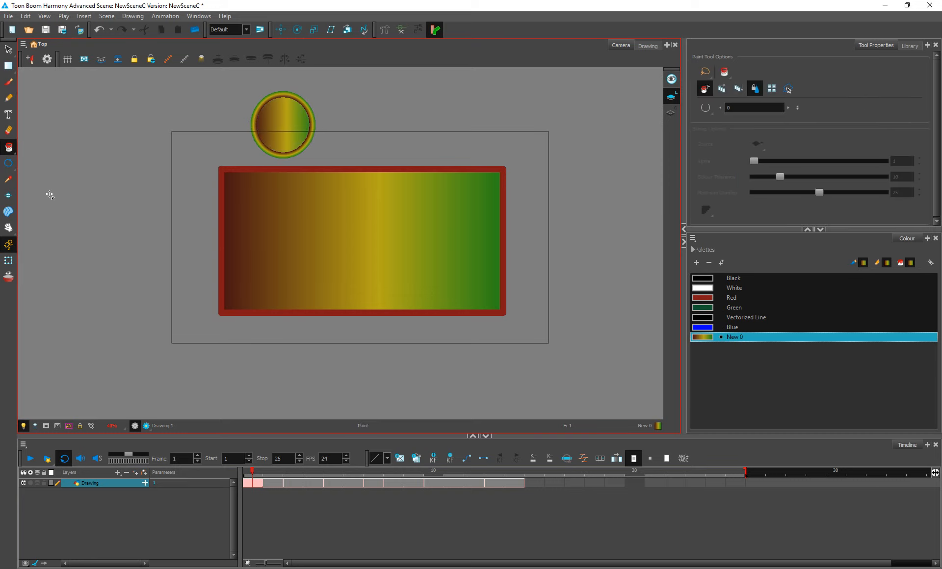
# Step: Activate the Brush and choose the Texture 4 preset
pyautogui.click(8, 82)
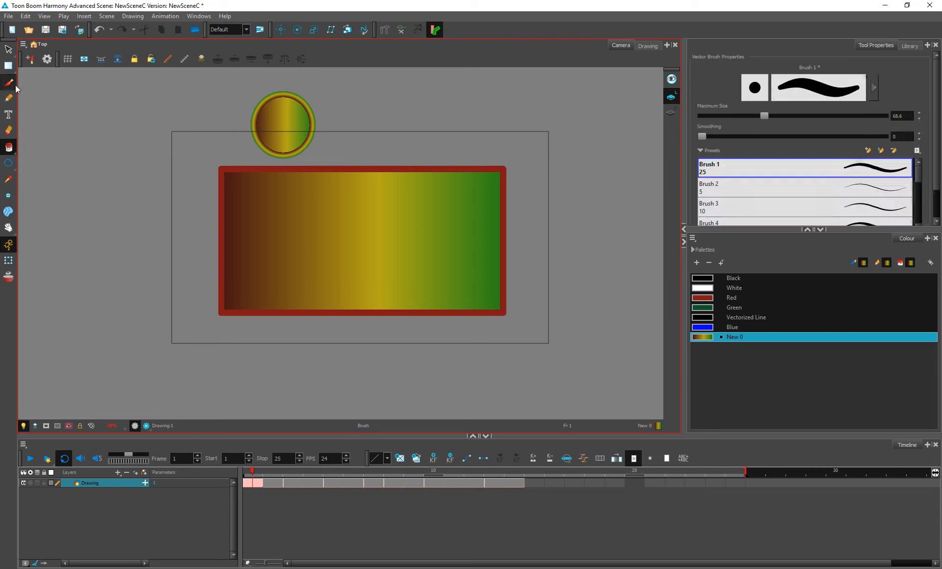
pyautogui.click(919, 177)
pyautogui.moveTo(917, 186); pyautogui.dragTo(918, 218)
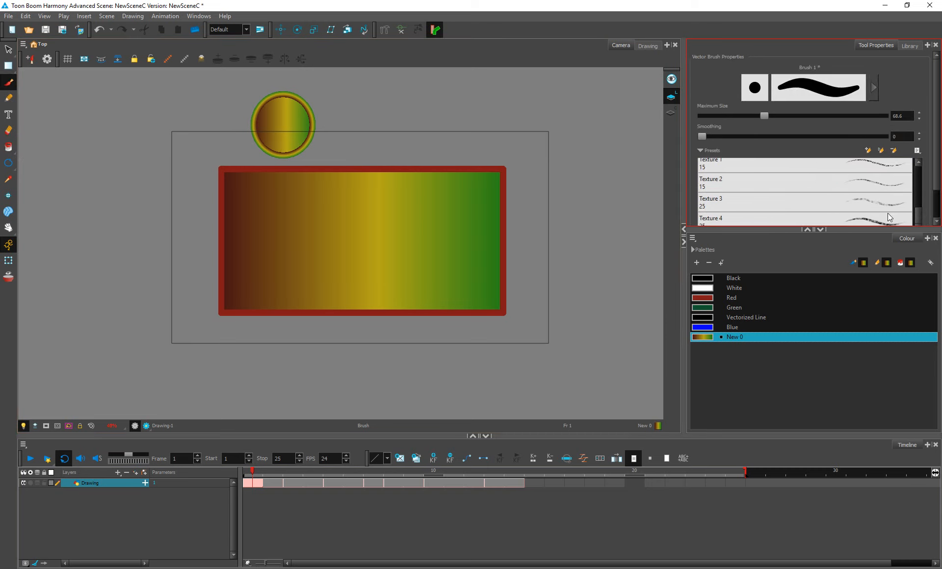
pyautogui.click(887, 216)
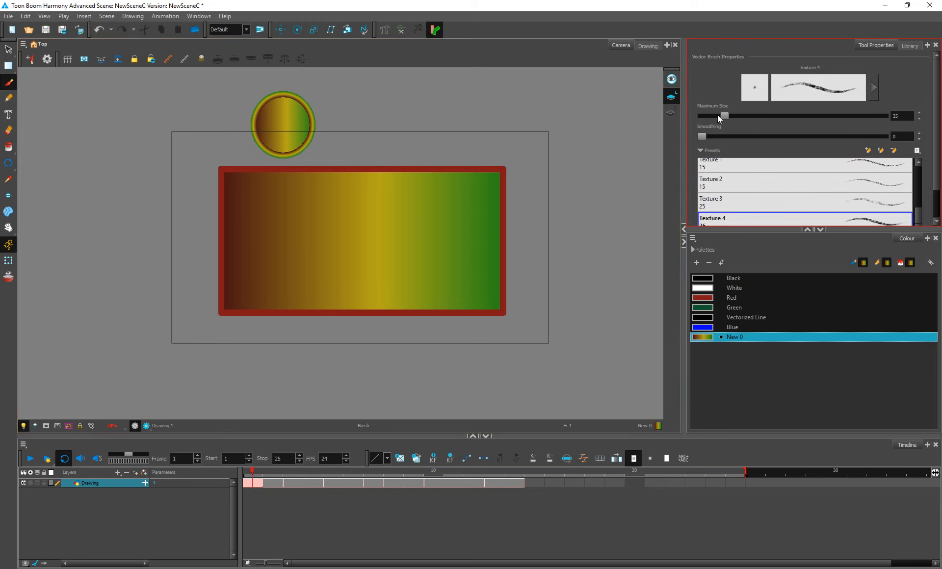
# Step: Try a gradient stroke above the rectangle at maximum size 104.8, and undo it
pyautogui.moveTo(723, 116); pyautogui.dragTo(795, 117)
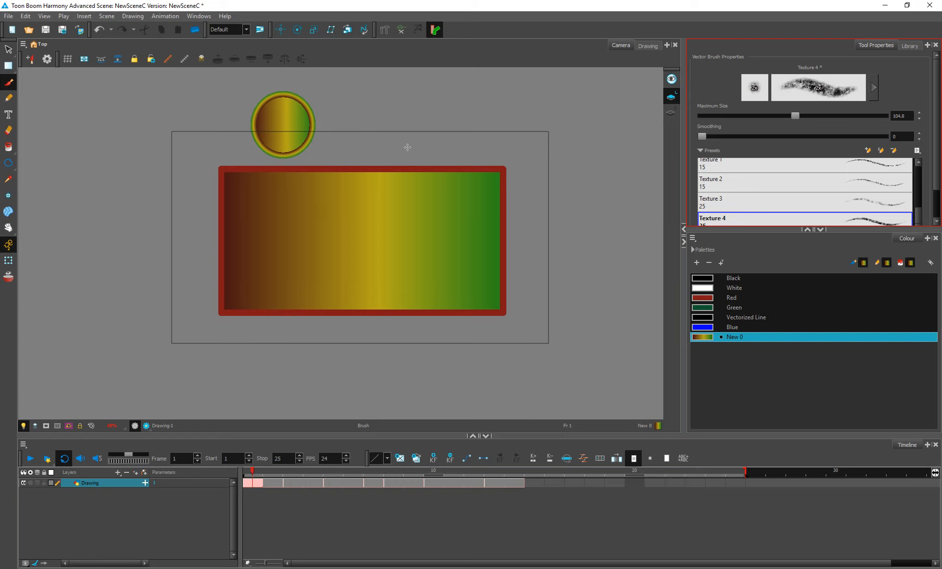
pyautogui.moveTo(347, 139); pyautogui.dragTo(603, 139)
pyautogui.hotkey('ctrl', 'z')
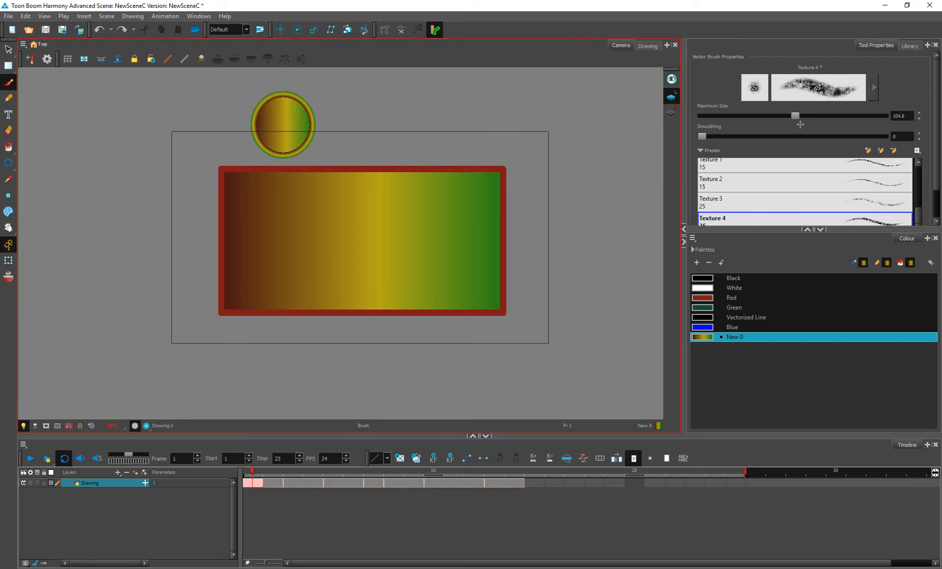
# Step: Set the brush's maximum size to 316 and paint a horizontal gradient stroke beside the circle, above the rectangle
pyautogui.moveTo(794, 116); pyautogui.dragTo(862, 116)
pyautogui.moveTo(343, 154); pyautogui.dragTo(557, 145)
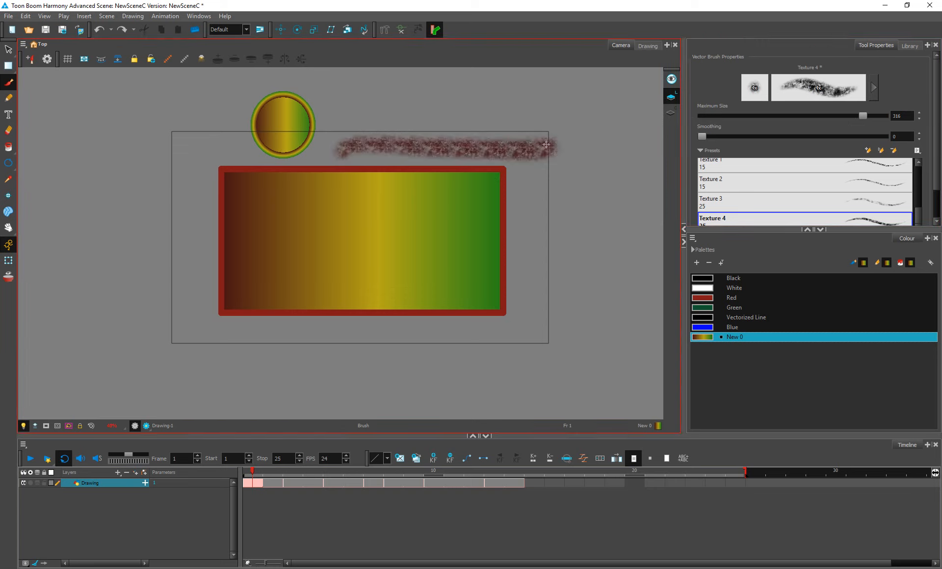
# Step: Return to Edit Gradient/Texture, select the rectangle's fill, and shorten its gradient by moving the green end toward the centre
pyautogui.click(9, 65)
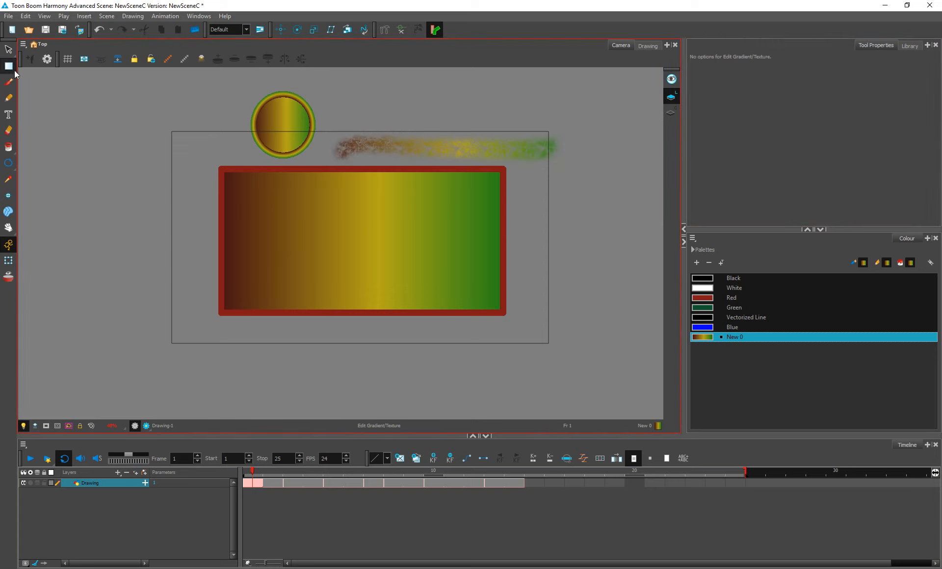
pyautogui.click(422, 294)
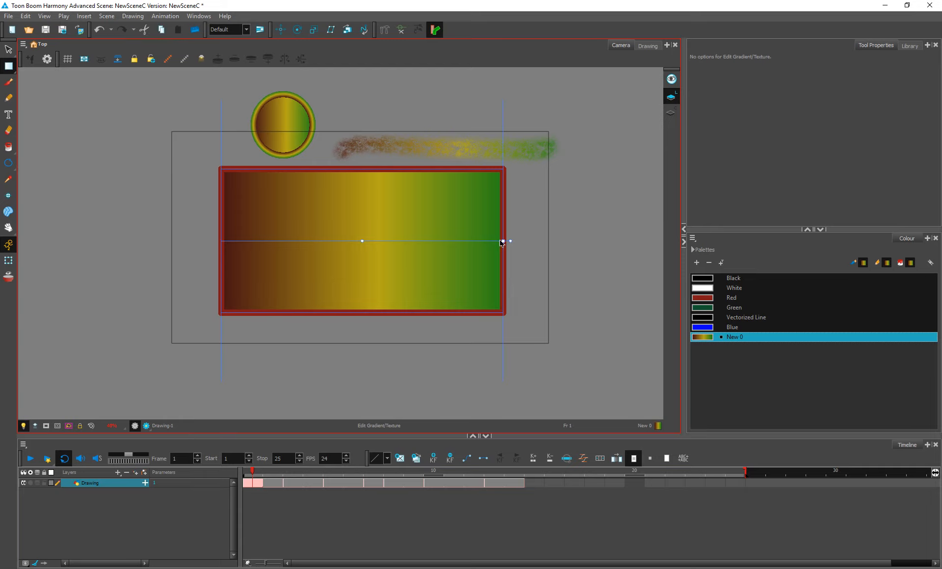
pyautogui.moveTo(502, 241); pyautogui.dragTo(362, 241)
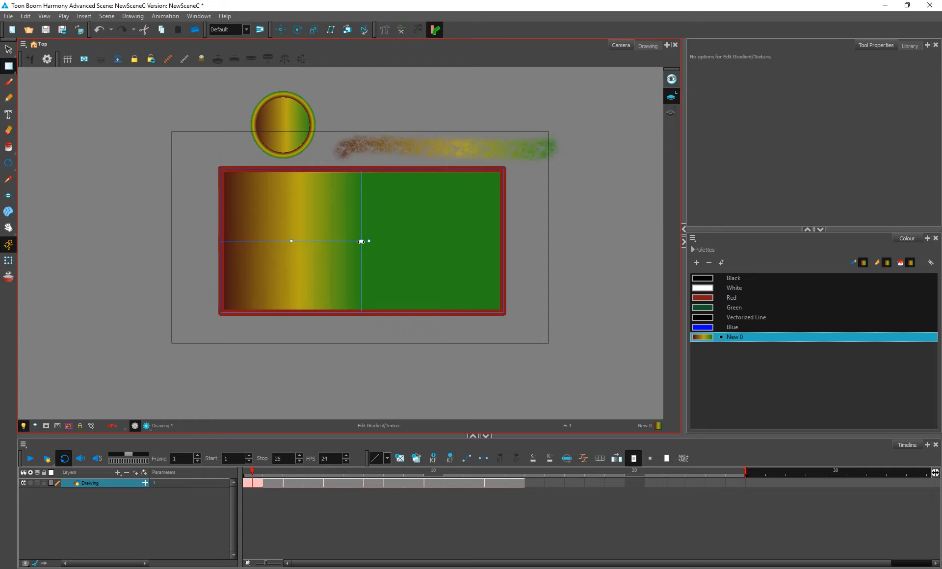
pyautogui.hotkey('ctrl', 'z')
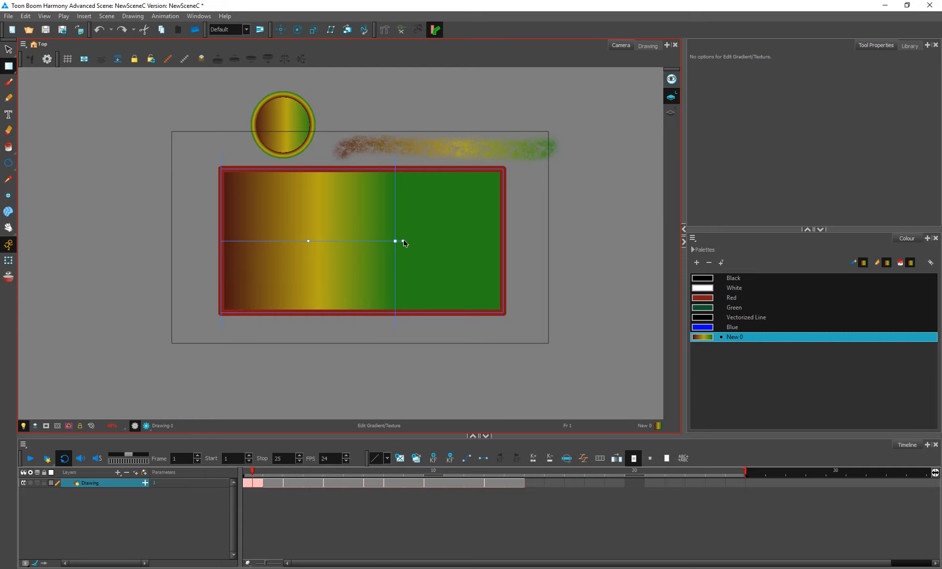
# Step: Tilt the rectangle's gradient diagonally, shorten it, and bring it back to a nearly horizontal span across the full rectangle
pyautogui.moveTo(399, 240); pyautogui.dragTo(450, 373)
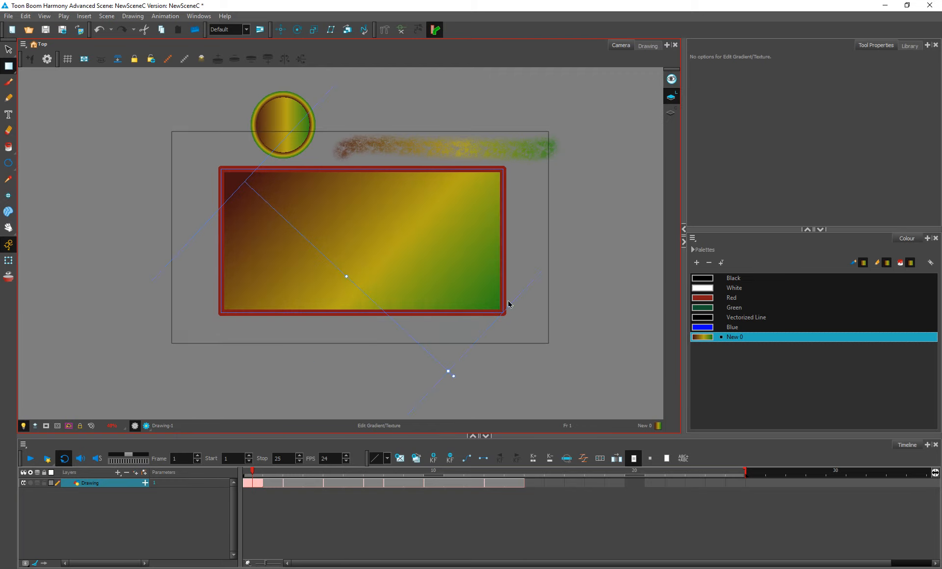
pyautogui.moveTo(449, 373); pyautogui.dragTo(426, 308)
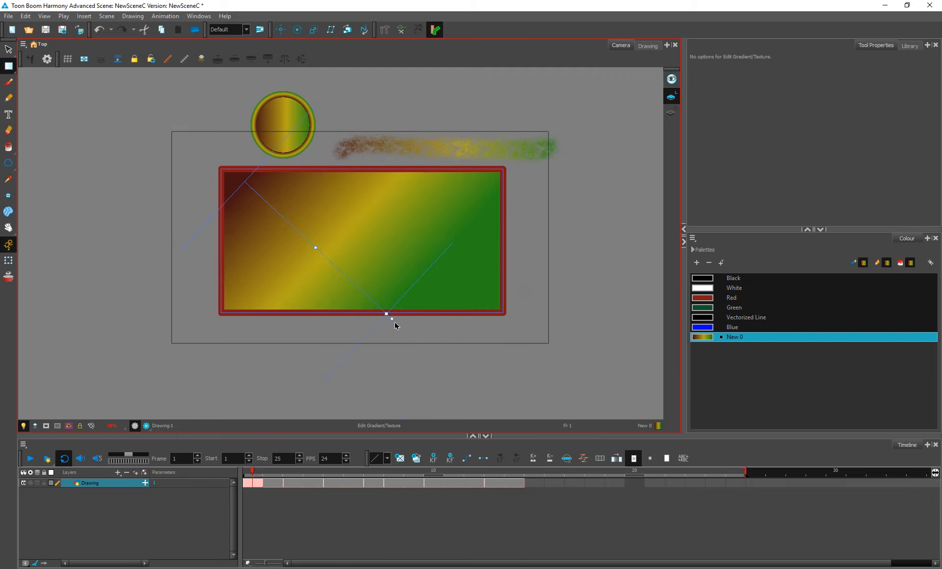
pyautogui.moveTo(434, 241); pyautogui.dragTo(510, 244)
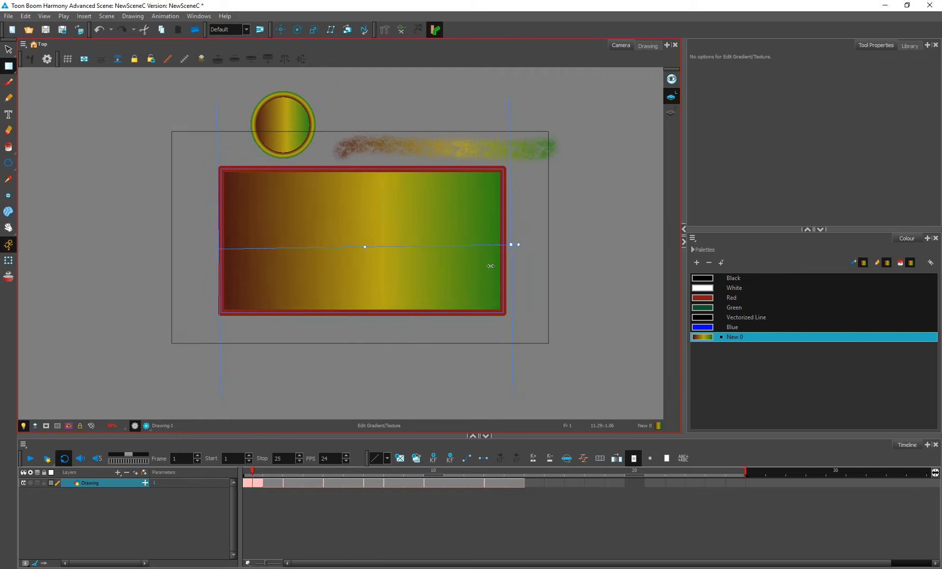
pyautogui.click(493, 107)
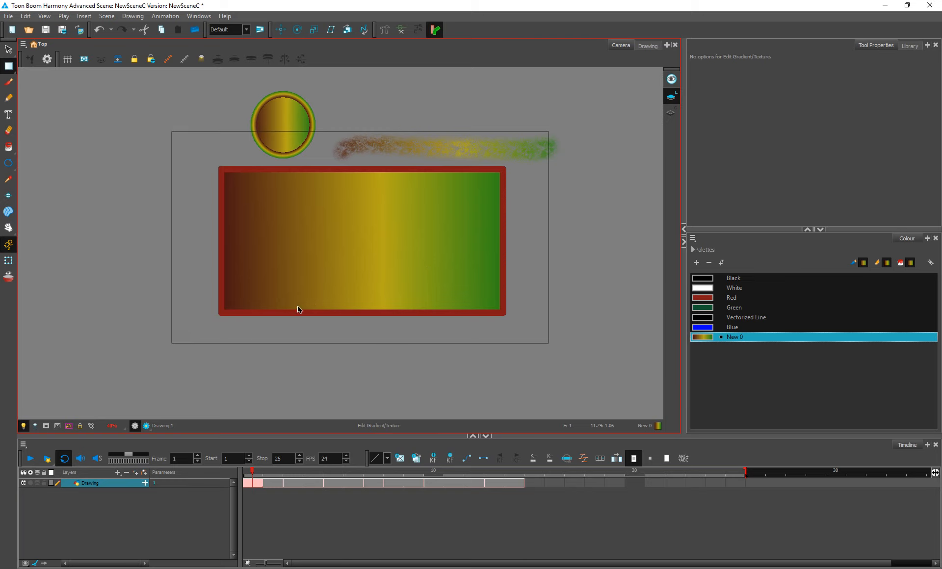
pyautogui.click(328, 245)
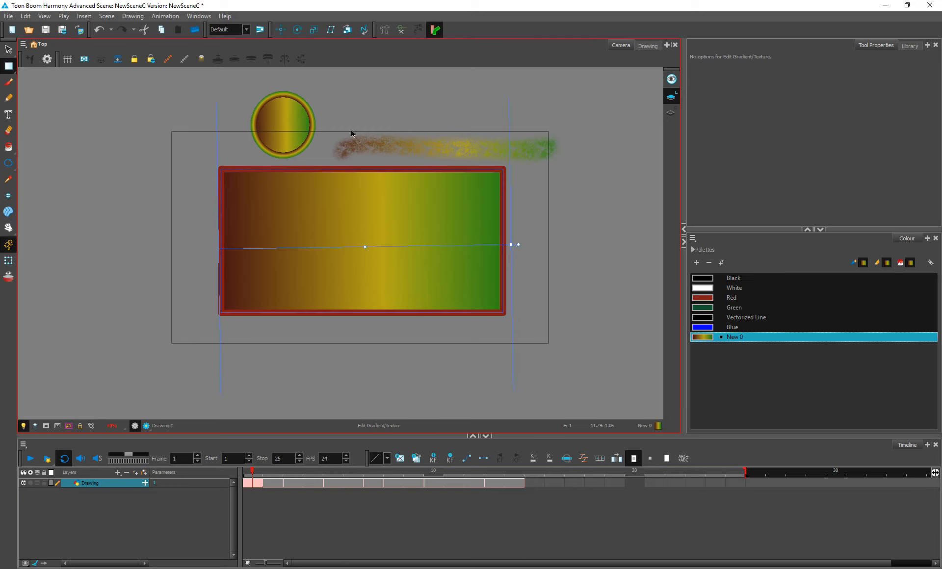
# Step: Tilt the circle's fill gradient diagonally and shift the brush stroke's gradient slightly to the left
pyautogui.click(292, 125)
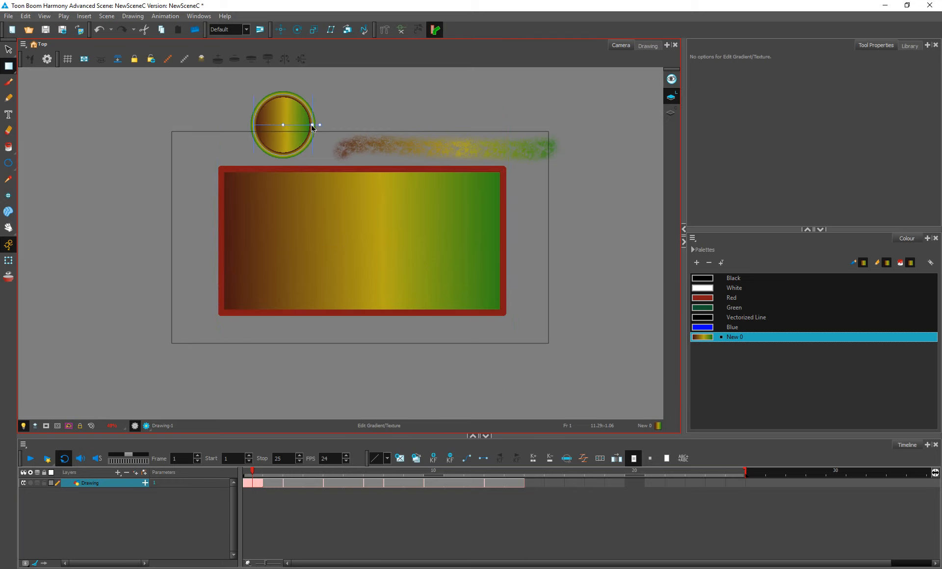
pyautogui.moveTo(283, 125); pyautogui.dragTo(298, 140)
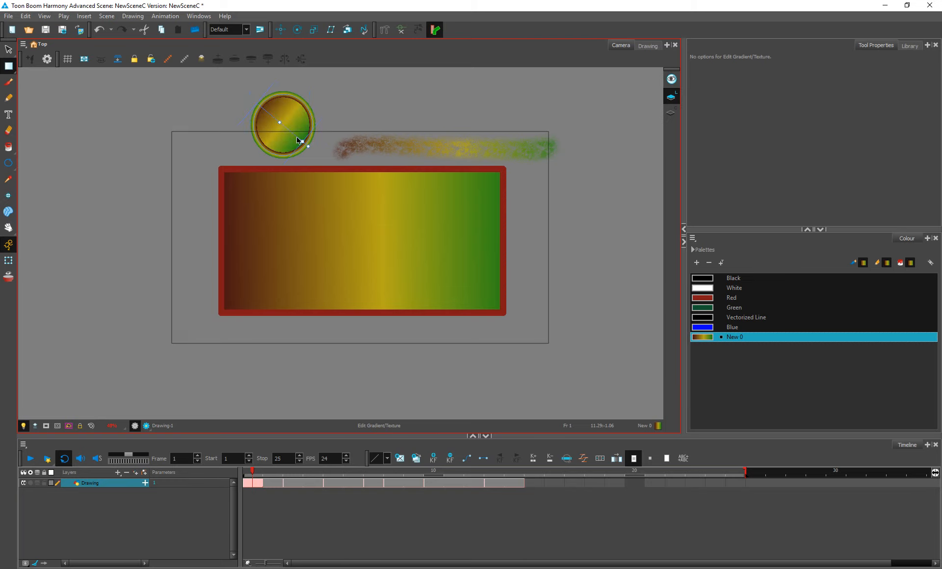
pyautogui.click(449, 156)
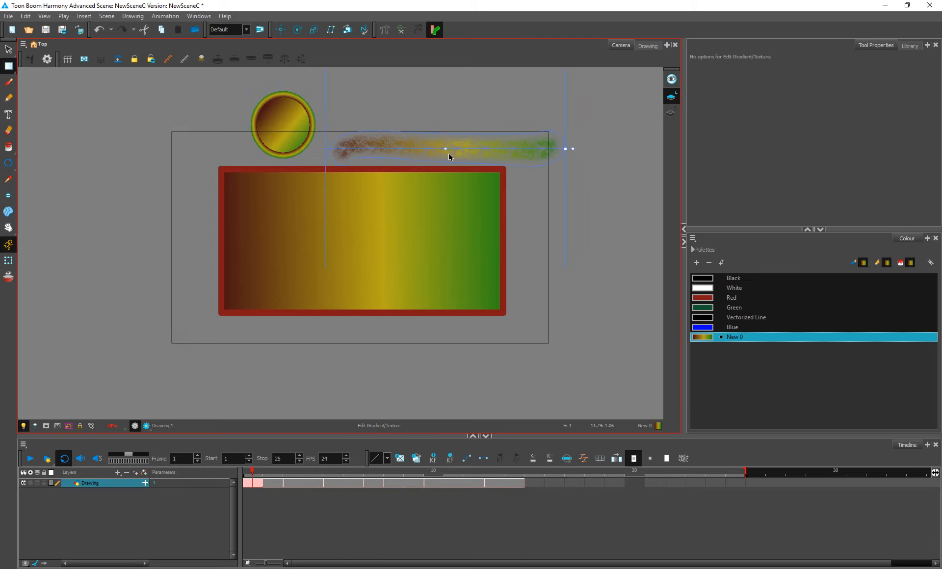
pyautogui.moveTo(446, 150)
pyautogui.mouseDown()
pyautogui.moveTo(490, 146)
pyautogui.moveTo(398, 152)
pyautogui.moveTo(429, 149)
pyautogui.mouseUp()
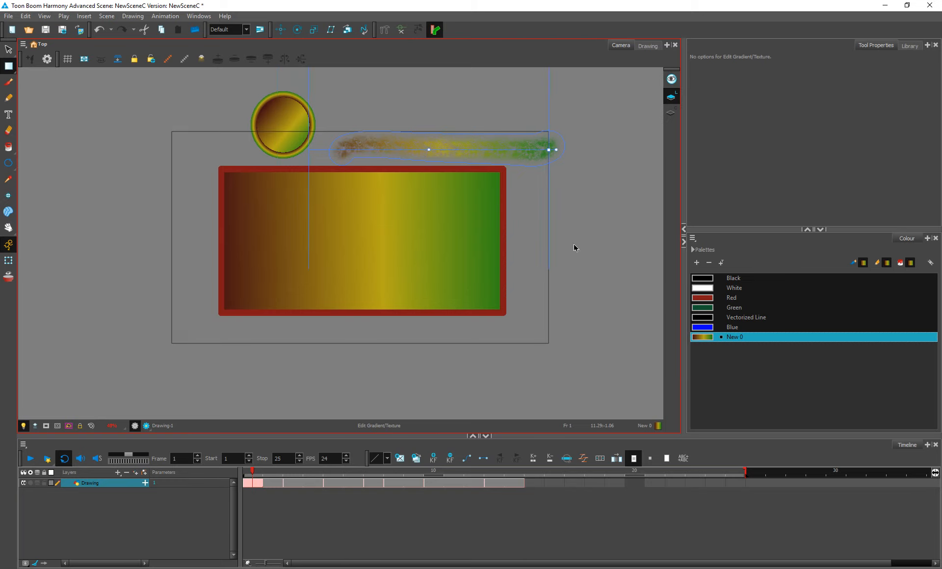
# Step: Change the New 0 gradient swatch to Radial, close the colour picker, and select the rectangle's gradient for editing
pyautogui.doubleClick(702, 337)
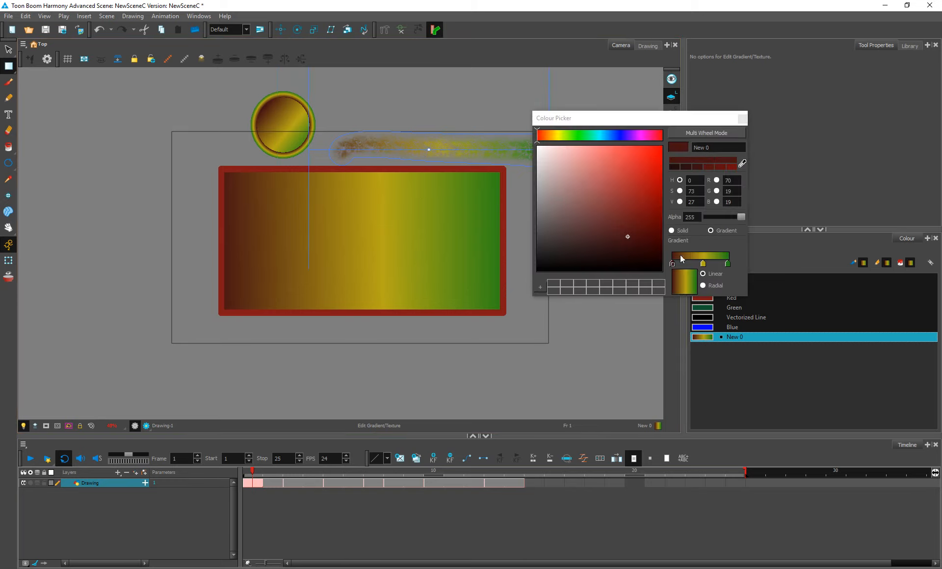
pyautogui.click(703, 286)
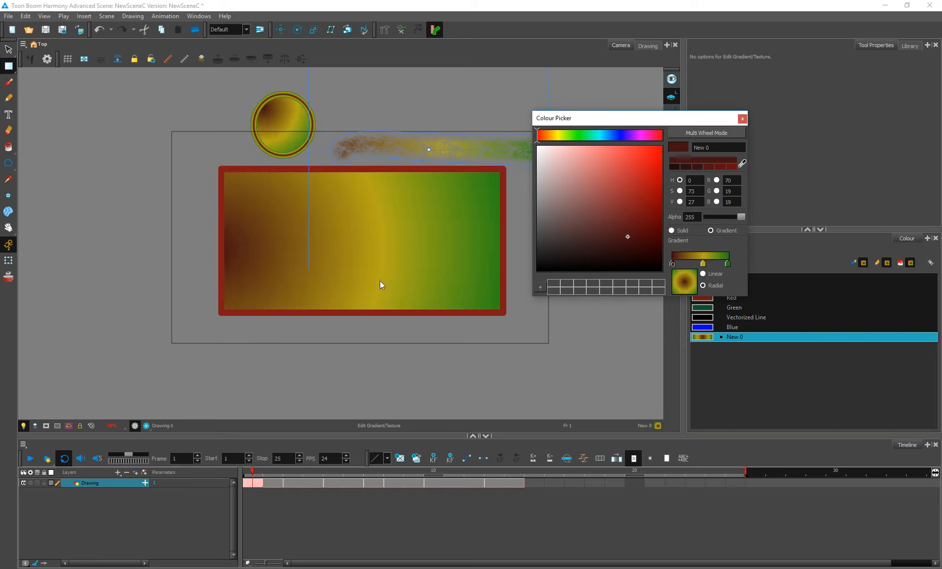
pyautogui.click(742, 119)
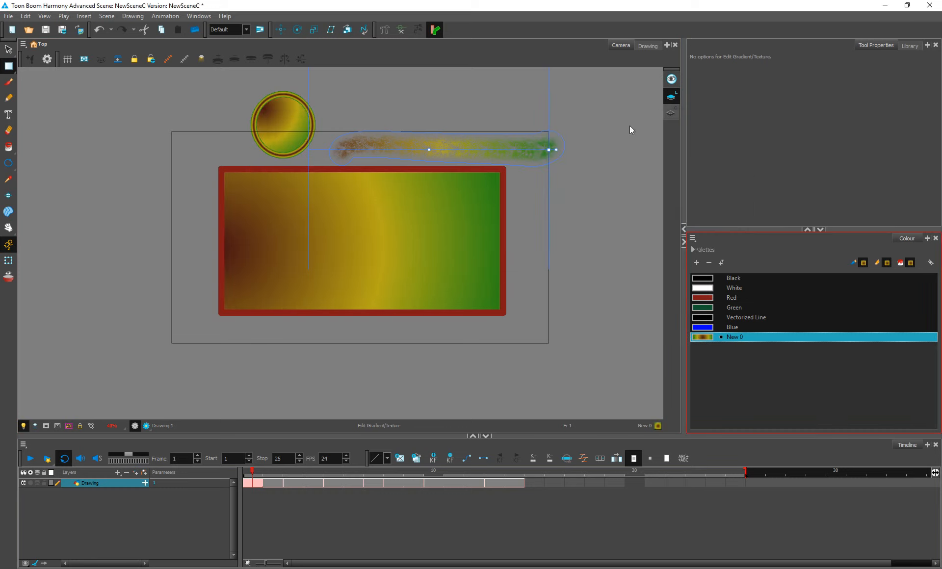
pyautogui.click(324, 248)
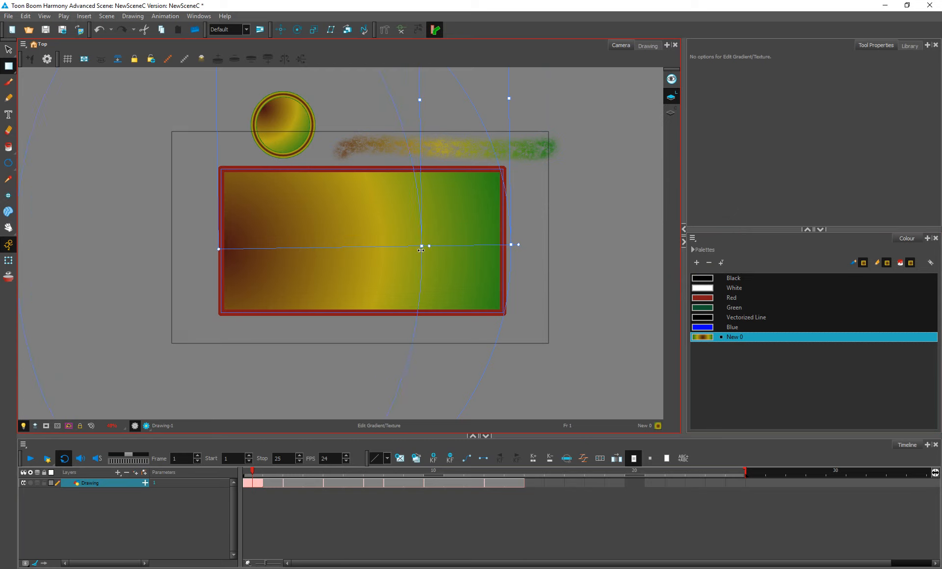
# Step: Shorten the rectangle's radial gradient so its green end sits about two-thirds across, and reselect its fill for editing
pyautogui.moveTo(421, 250); pyautogui.dragTo(419, 250)
pyautogui.click(266, 271)
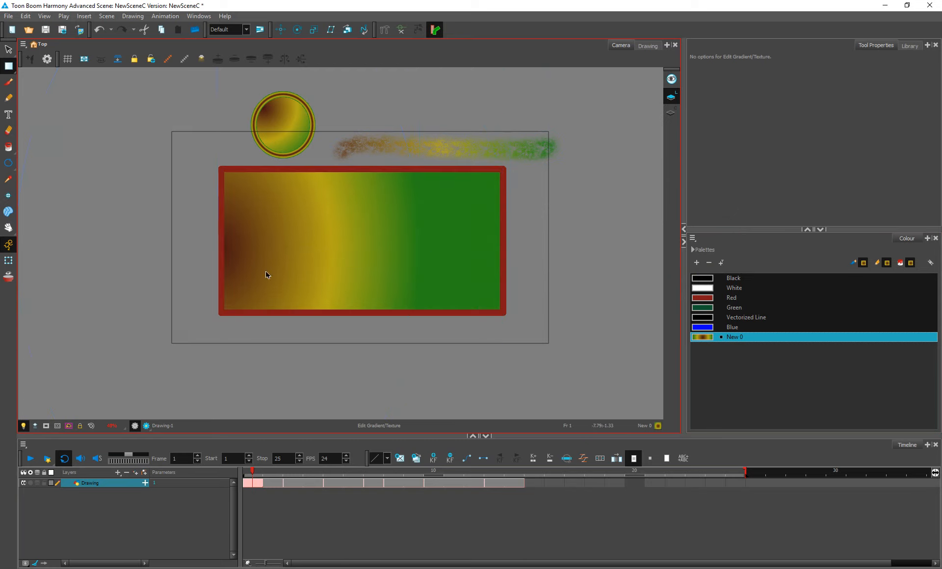
pyautogui.click(252, 247)
pyautogui.click(231, 267)
pyautogui.click(229, 254)
pyautogui.click(282, 266)
pyautogui.click(237, 253)
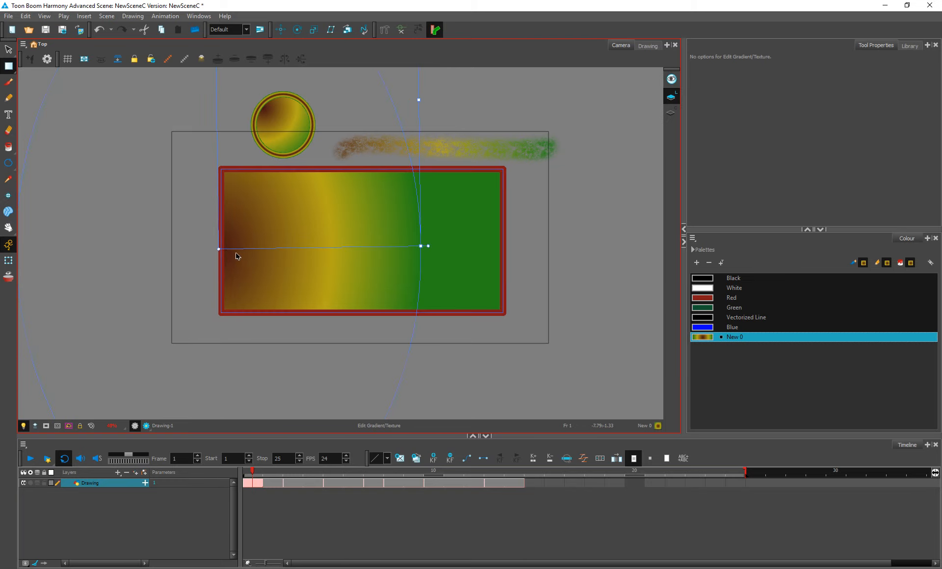
# Step: Reduce the height of the rectangle's radial gradient to make a wide ellipse, and centre it in the rectangle
pyautogui.moveTo(217, 250); pyautogui.dragTo(374, 308)
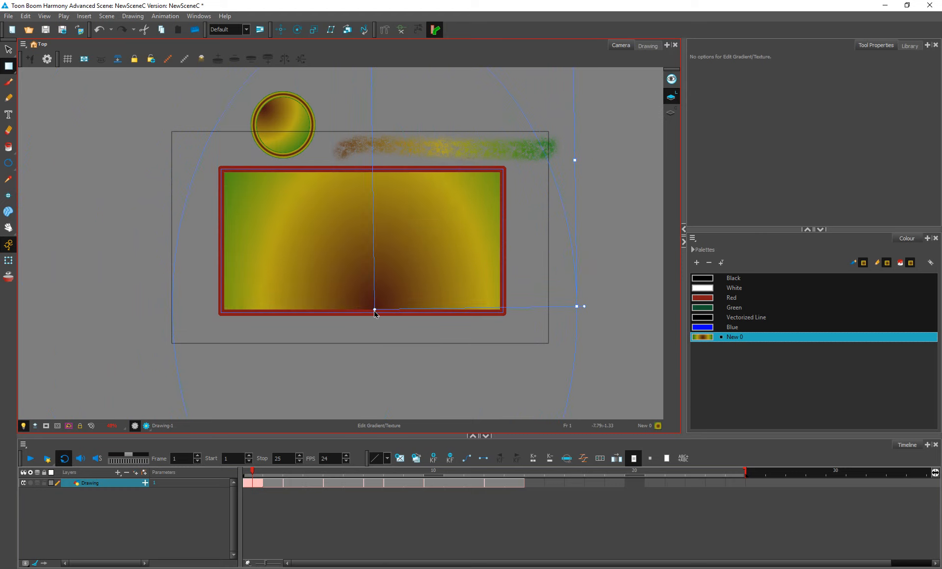
pyautogui.moveTo(374, 310); pyautogui.dragTo(378, 392)
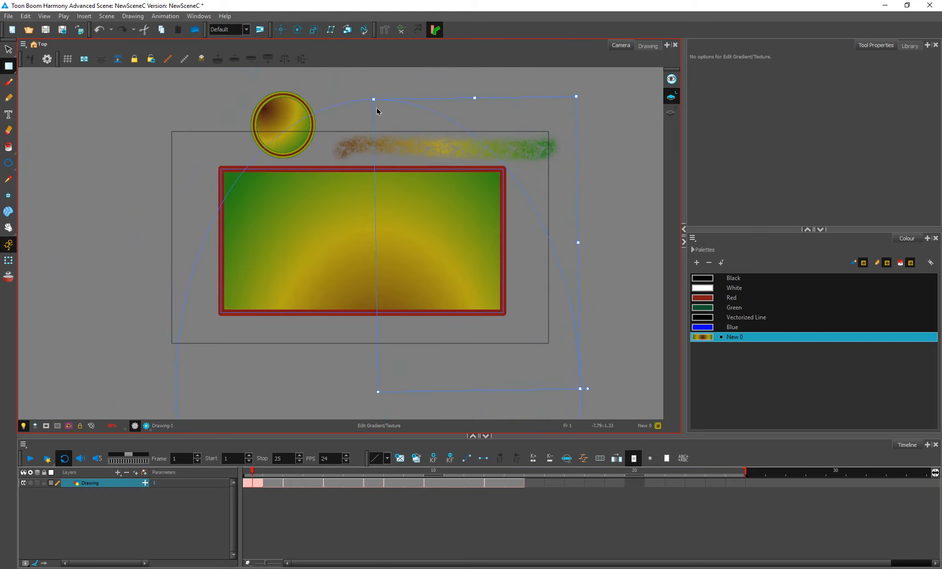
pyautogui.moveTo(373, 237); pyautogui.dragTo(371, 276)
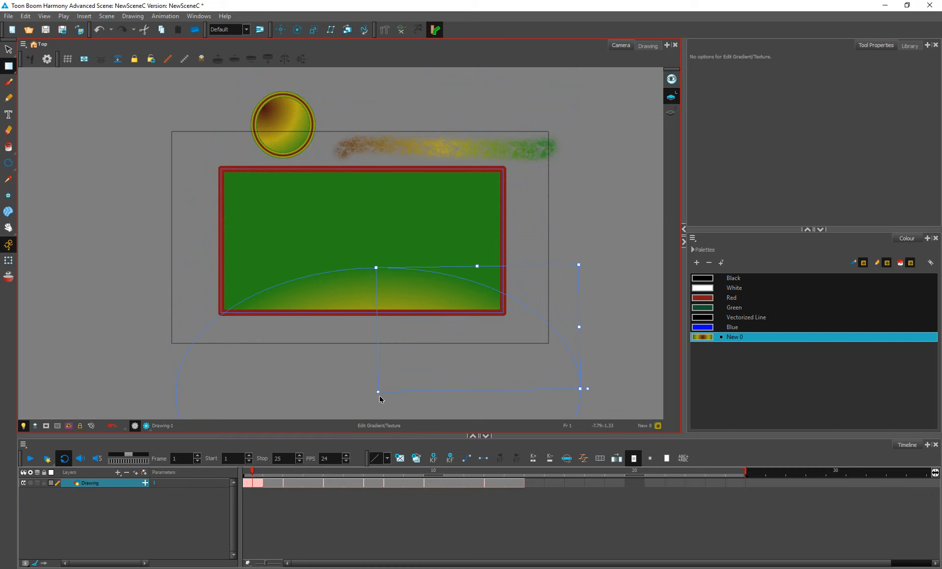
pyautogui.moveTo(378, 392); pyautogui.dragTo(362, 239)
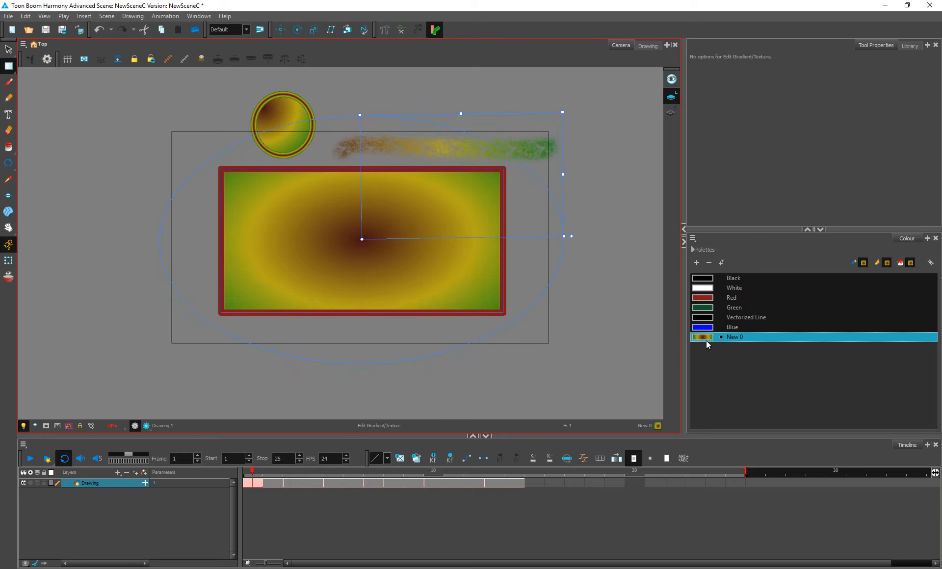
# Step: Centre the radial gradient on the circle's fill and shrink both of its radii to just outside the circle's edge
pyautogui.click(273, 115)
pyautogui.moveTo(264, 110); pyautogui.dragTo(281, 122)
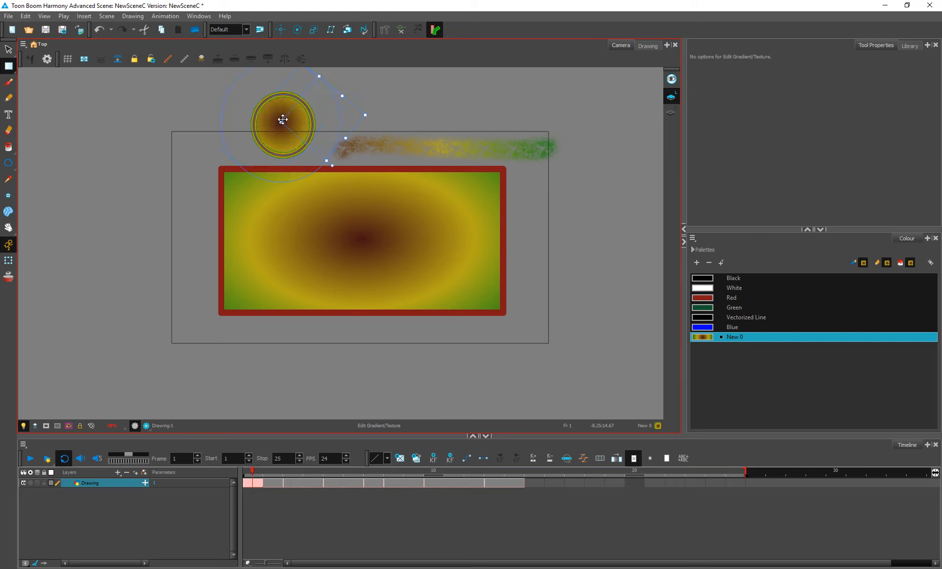
pyautogui.click(707, 338)
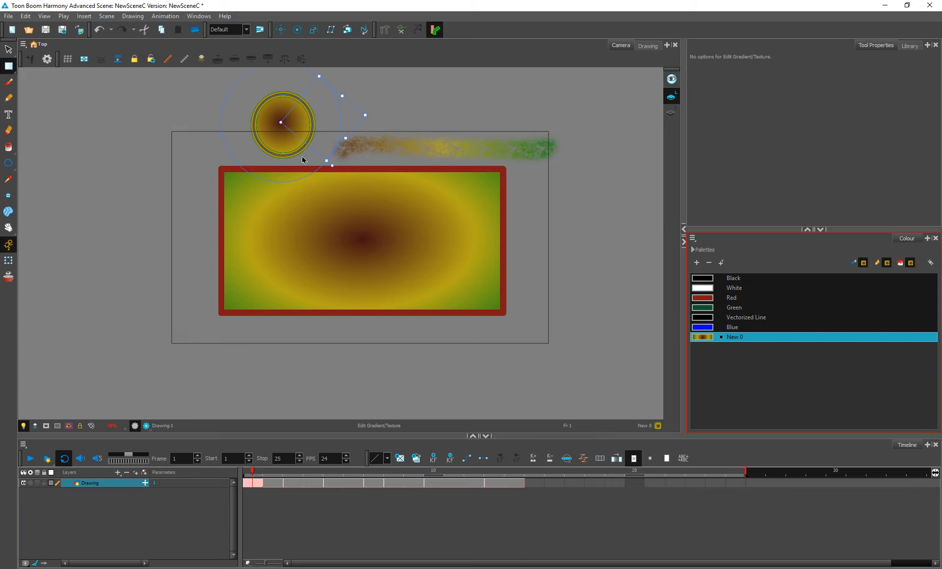
pyautogui.click(325, 160)
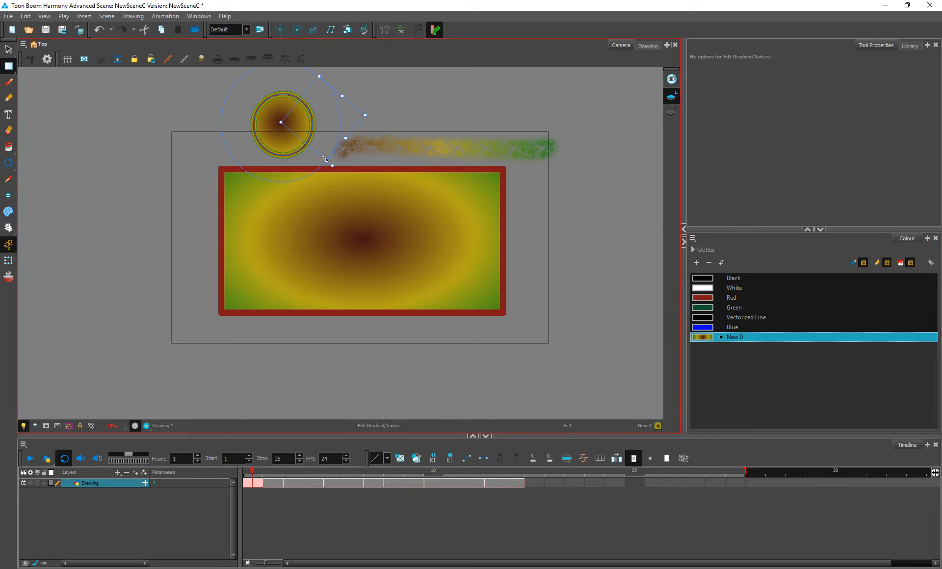
pyautogui.moveTo(308, 149); pyautogui.dragTo(306, 148)
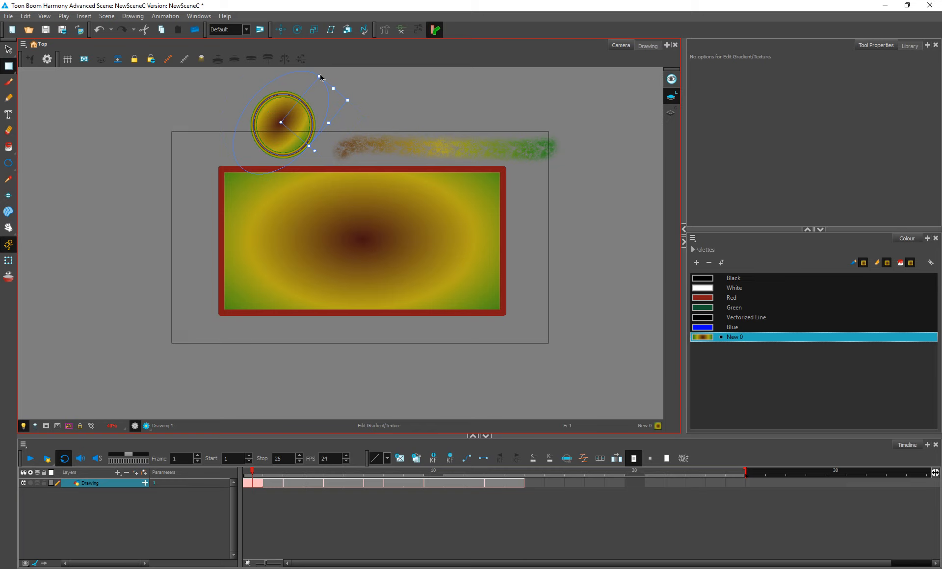
pyautogui.moveTo(306, 95); pyautogui.dragTo(307, 94)
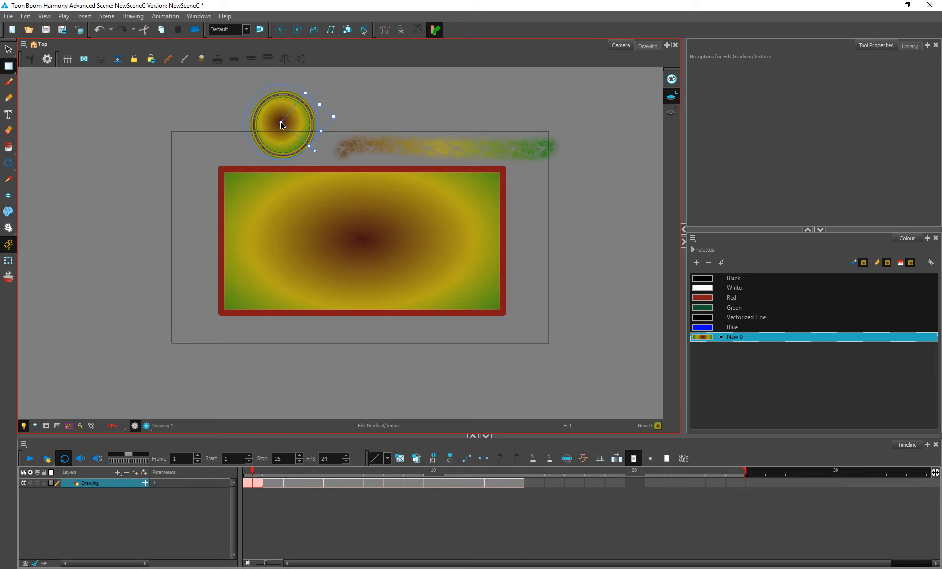
pyautogui.moveTo(284, 127); pyautogui.dragTo(281, 123)
# Step: Move the centre of the brush stroke's radial gradient to the stroke's brown end, and reselect the rectangle's fill
pyautogui.click(339, 210)
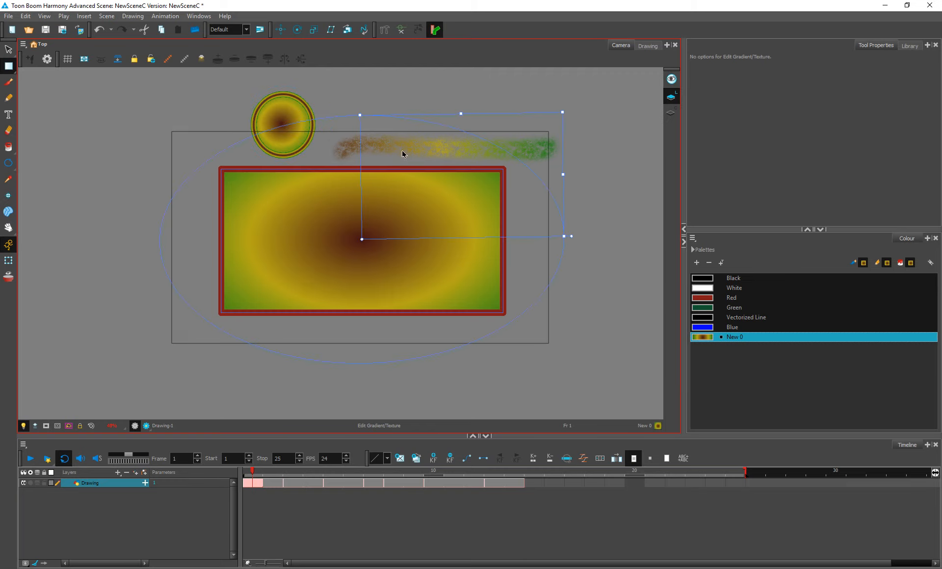
pyautogui.click(446, 154)
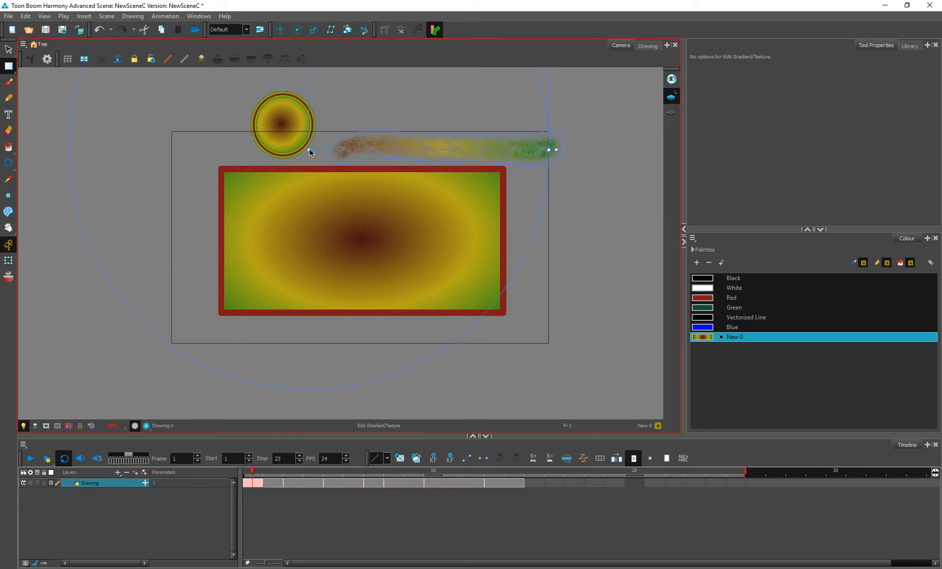
pyautogui.moveTo(310, 152)
pyautogui.mouseDown()
pyautogui.moveTo(463, 149)
pyautogui.moveTo(336, 163)
pyautogui.mouseUp()
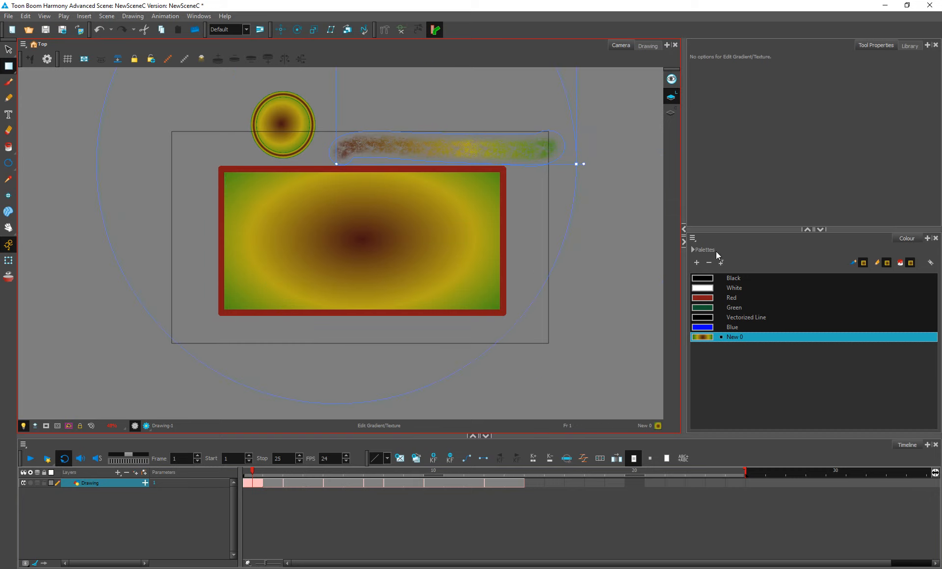
pyautogui.click(494, 231)
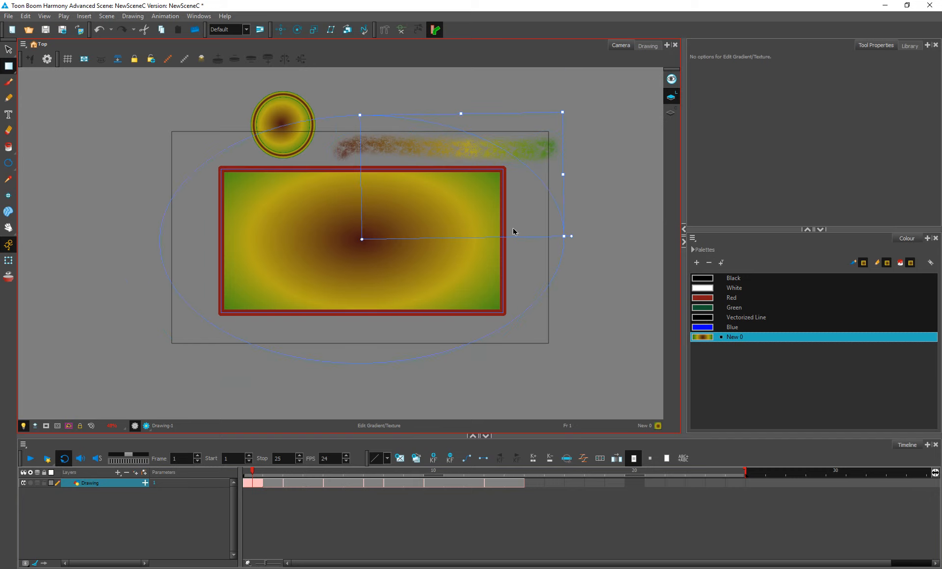
# Step: Load Lonely-Tree-Dark-Sky-HD-Wallpaper from the desktop's deskt folder into the palette as a texture swatch
pyautogui.click(742, 365)
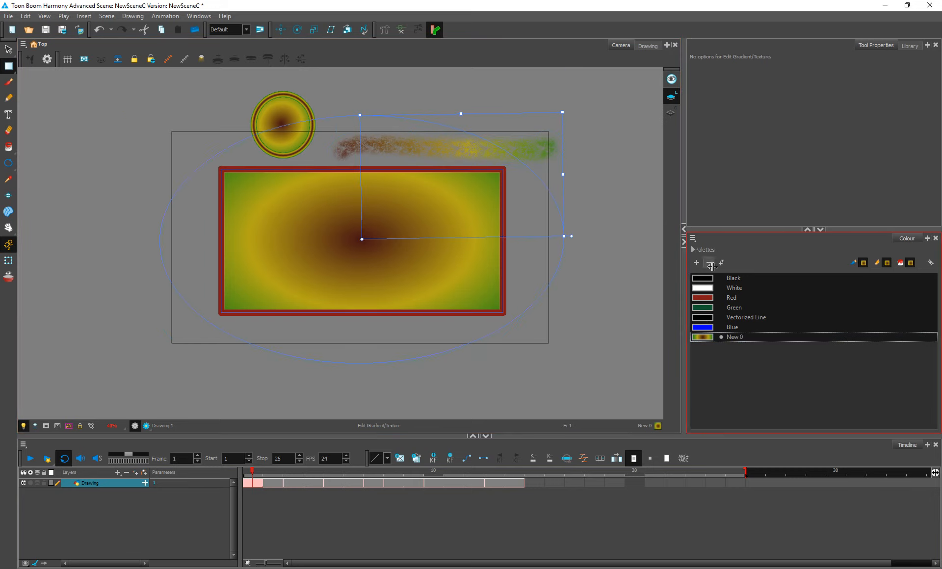
pyautogui.click(721, 265)
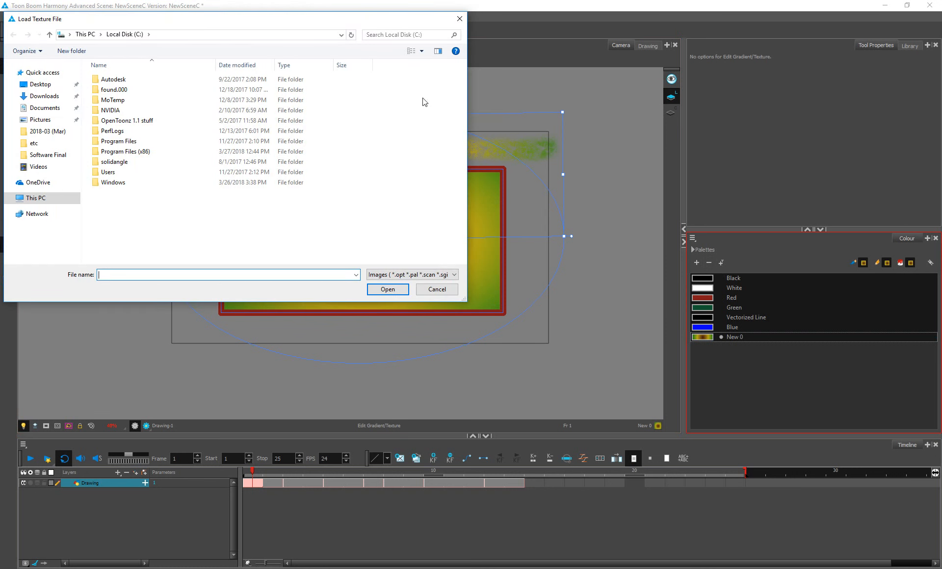
pyautogui.click(42, 85)
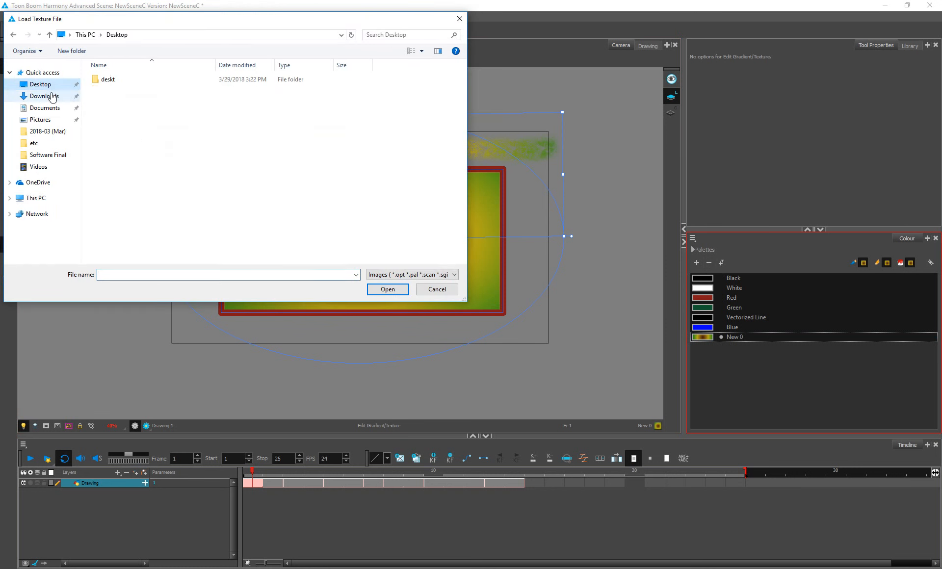
pyautogui.doubleClick(107, 79)
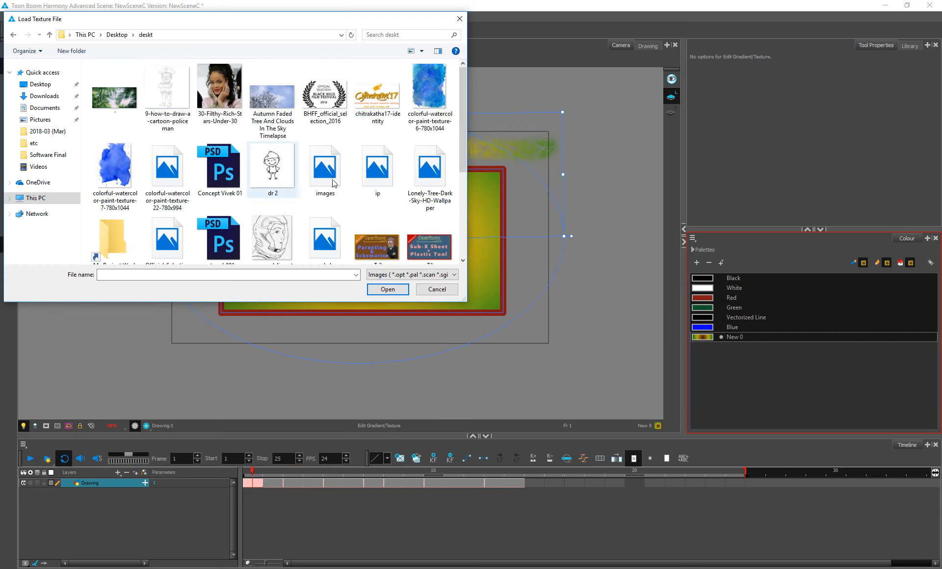
pyautogui.moveTo(463, 93)
pyautogui.mouseDown()
pyautogui.moveTo(455, 176)
pyautogui.moveTo(448, 82)
pyautogui.moveTo(452, 180)
pyautogui.moveTo(448, 78)
pyautogui.moveTo(453, 185)
pyautogui.moveTo(447, 85)
pyautogui.mouseUp()
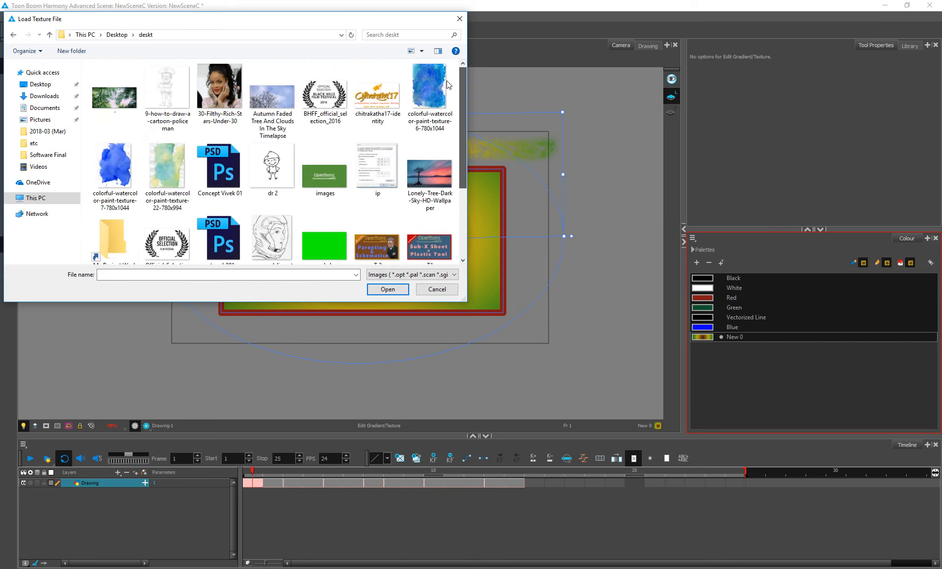
pyautogui.click(434, 178)
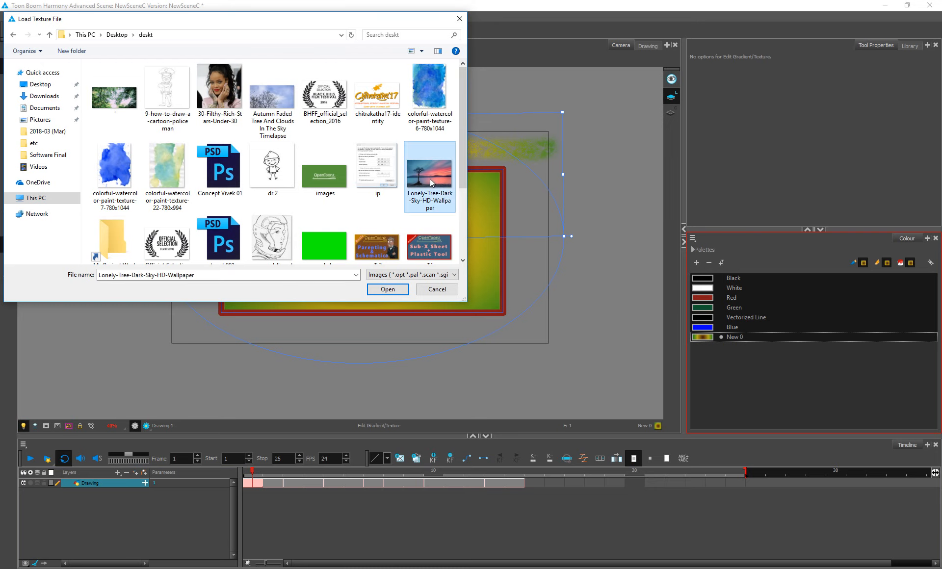
pyautogui.doubleClick(430, 179)
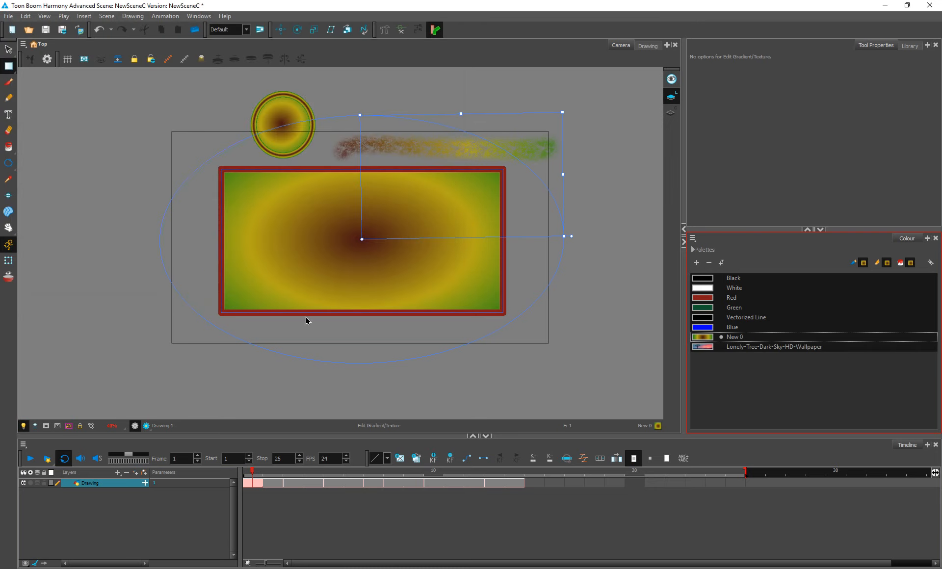
# Step: Paint the rectangle's fill with the Lonely-Tree-Dark-Sky-HD-Wallpaper texture using the Paint tool
pyautogui.click(734, 346)
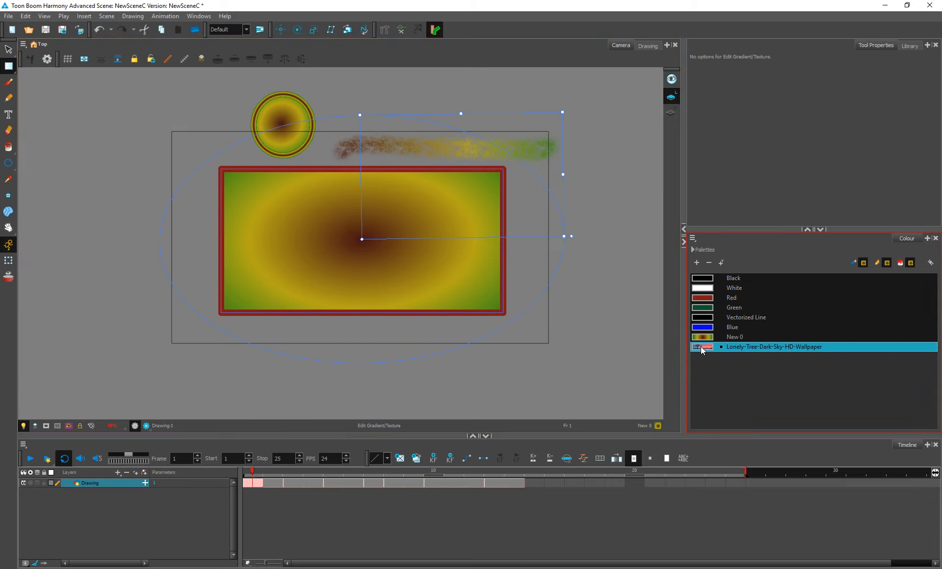
pyautogui.click(9, 146)
pyautogui.click(273, 226)
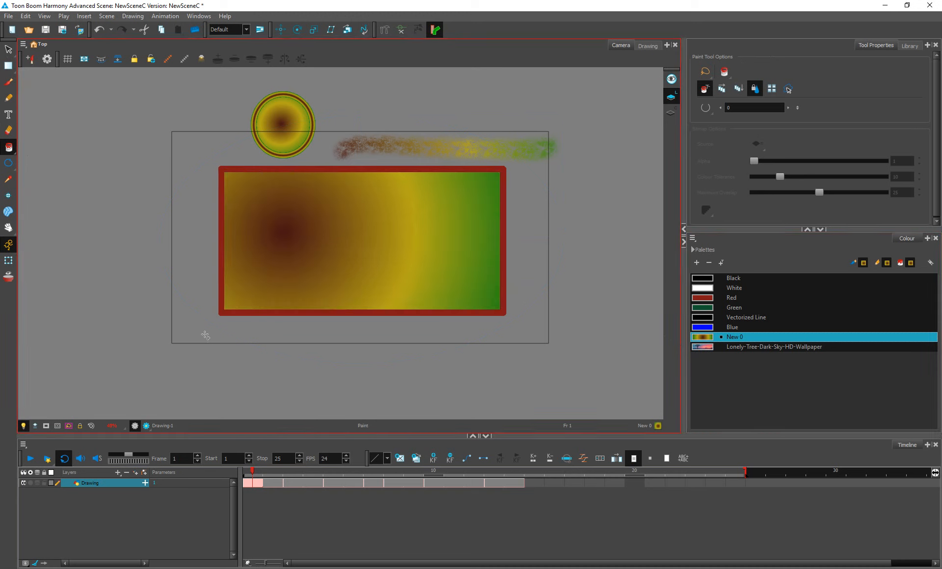
pyautogui.click(700, 347)
pyautogui.click(353, 234)
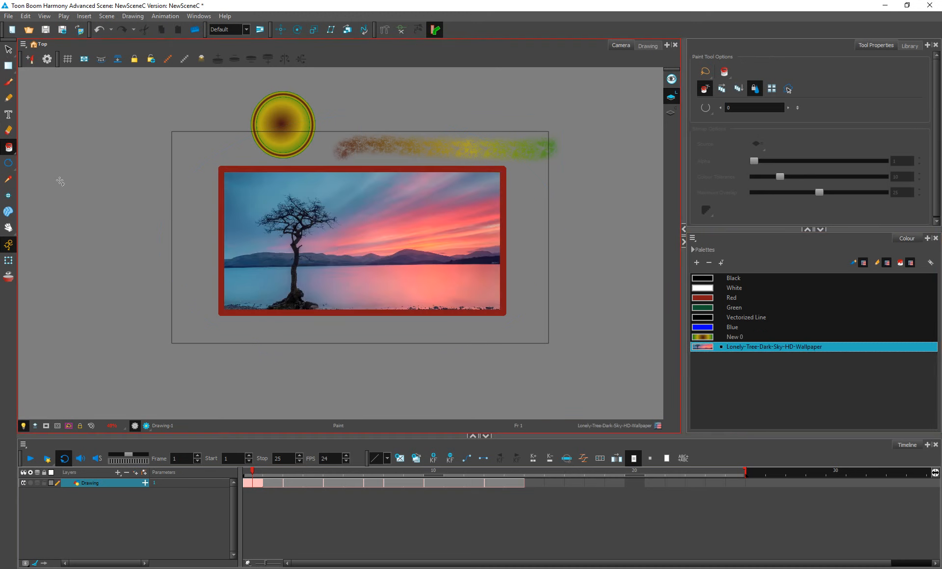
# Step: Select the rectangle's texture with Edit Gradient/Texture, narrow it until it repeats, and widen it past the rectangle's right edge
pyautogui.scroll(2, 311, 259)
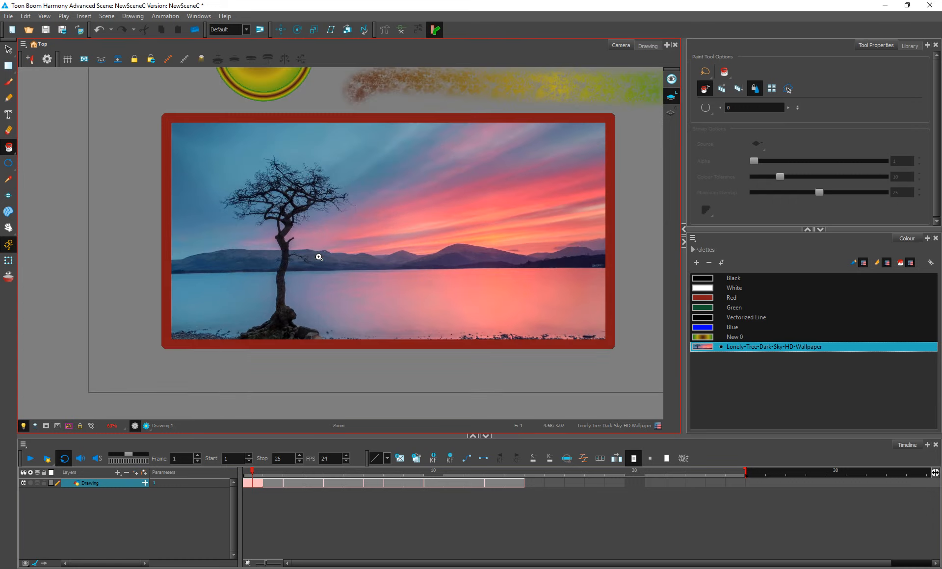
pyautogui.scroll(10, 323, 241)
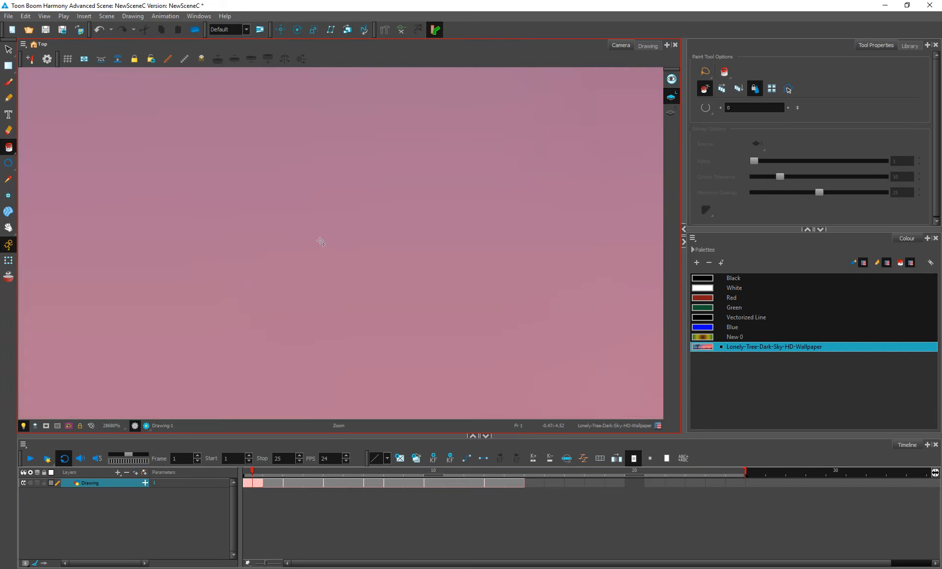
pyautogui.scroll(-5, 314, 252)
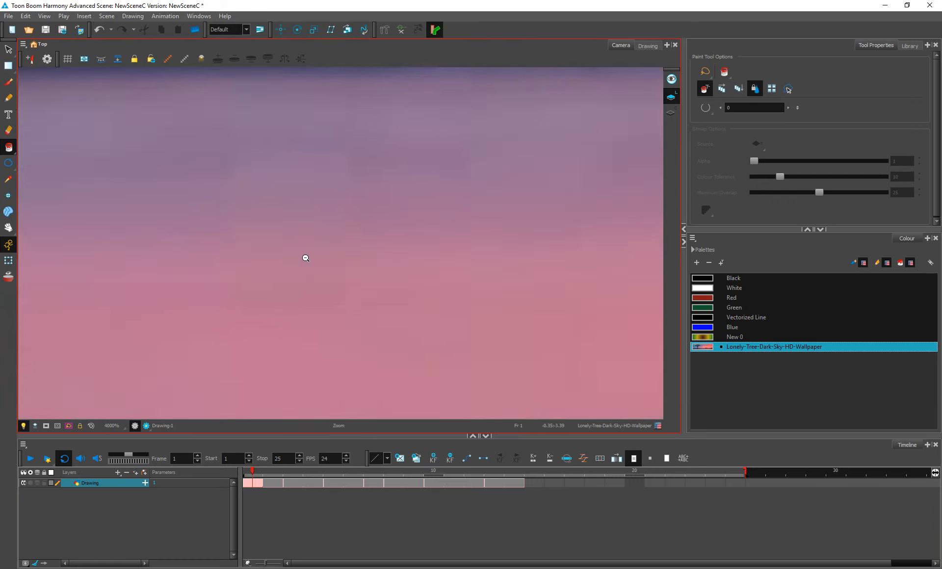
pyautogui.scroll(-5, 302, 259)
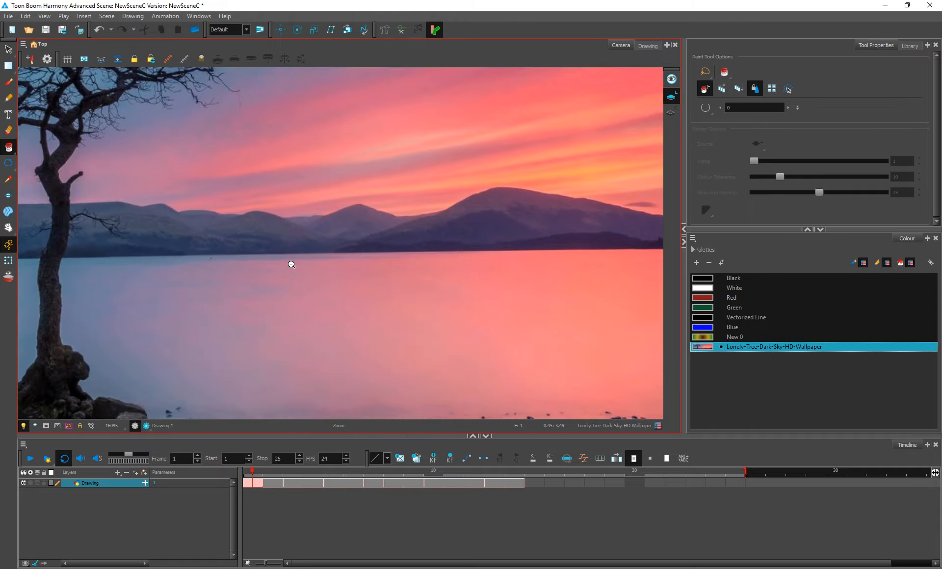
pyautogui.scroll(-3, 288, 269)
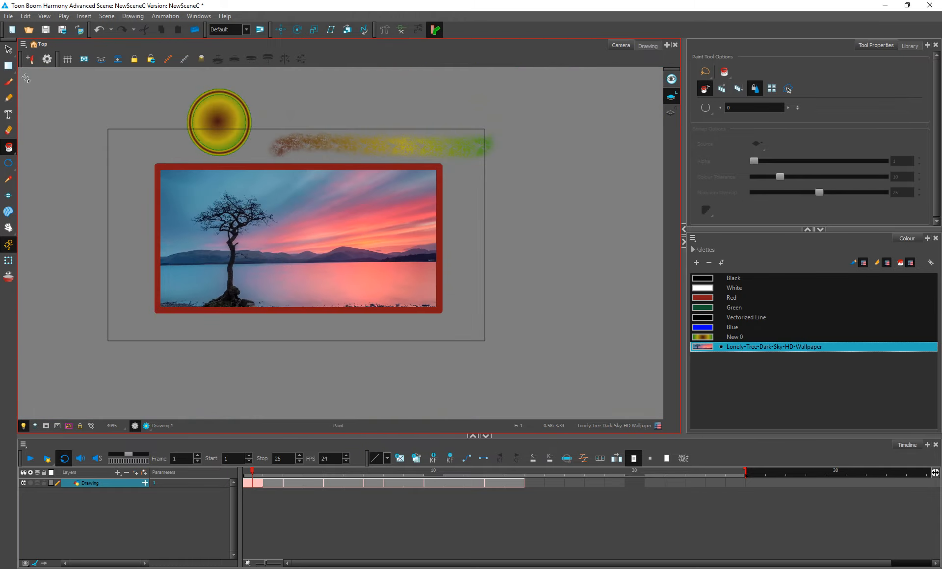
pyautogui.click(8, 66)
pyautogui.click(226, 221)
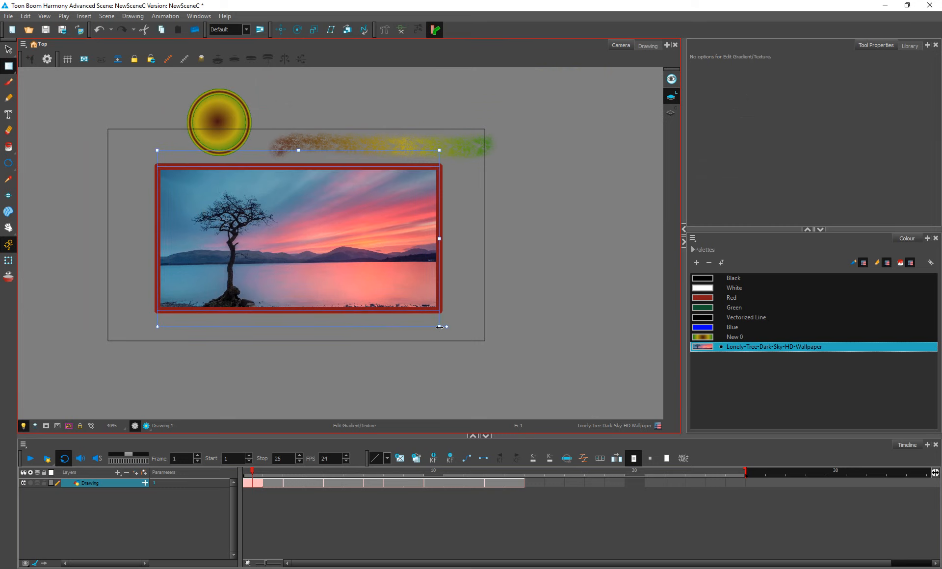
pyautogui.moveTo(405, 327); pyautogui.dragTo(366, 317)
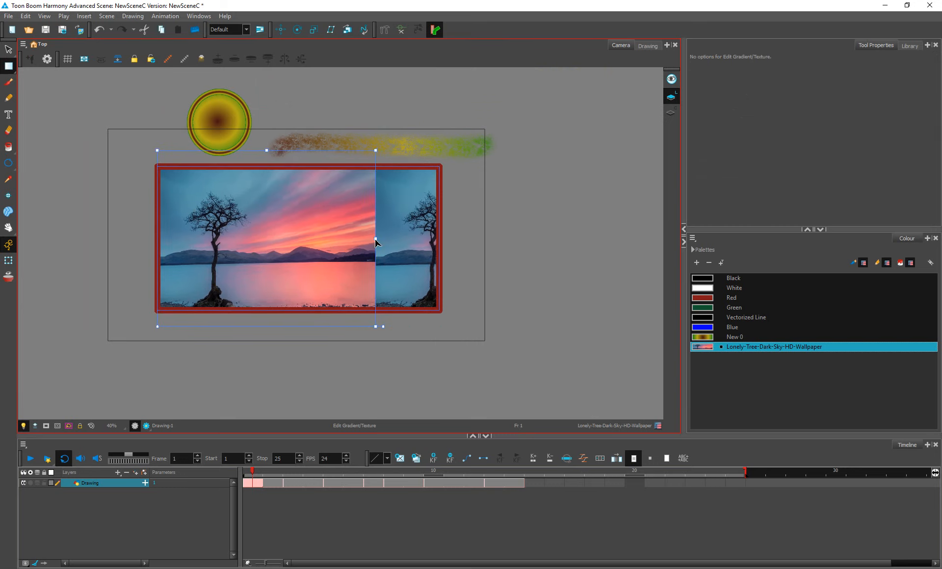
pyautogui.moveTo(375, 239); pyautogui.dragTo(469, 241)
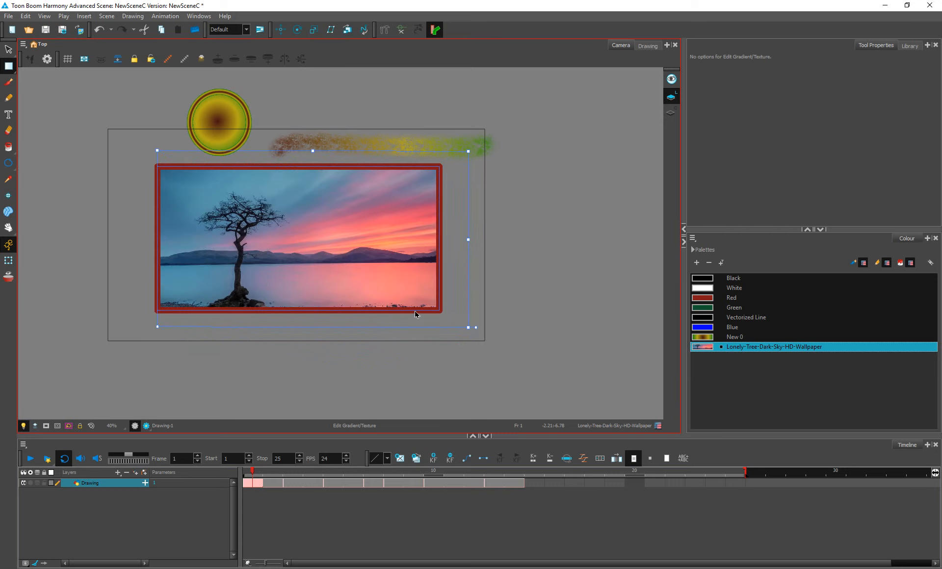
# Step: Try erasing strokes across the textured rectangle with the Eraser tool, undoing each one
pyautogui.click(10, 86)
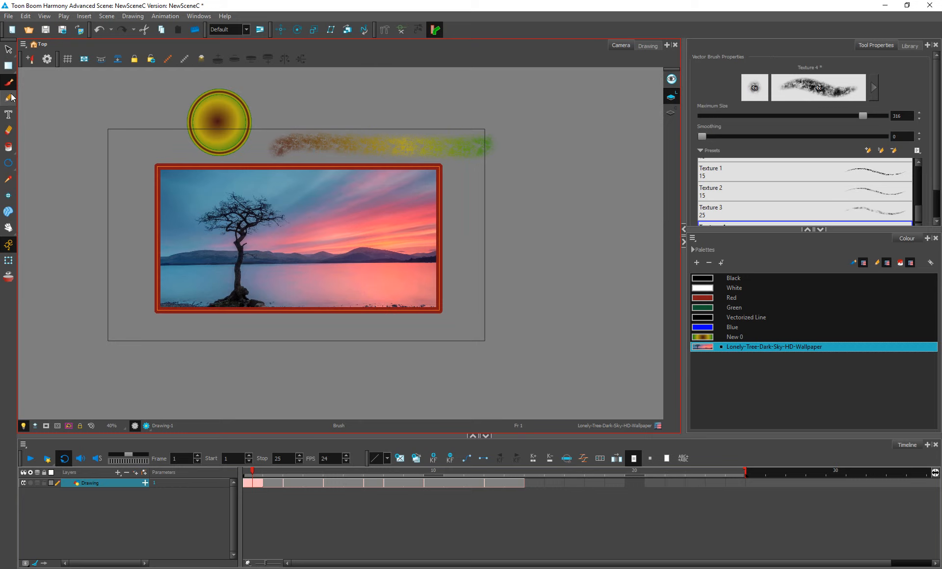
pyautogui.hotkey('alt', 'e')
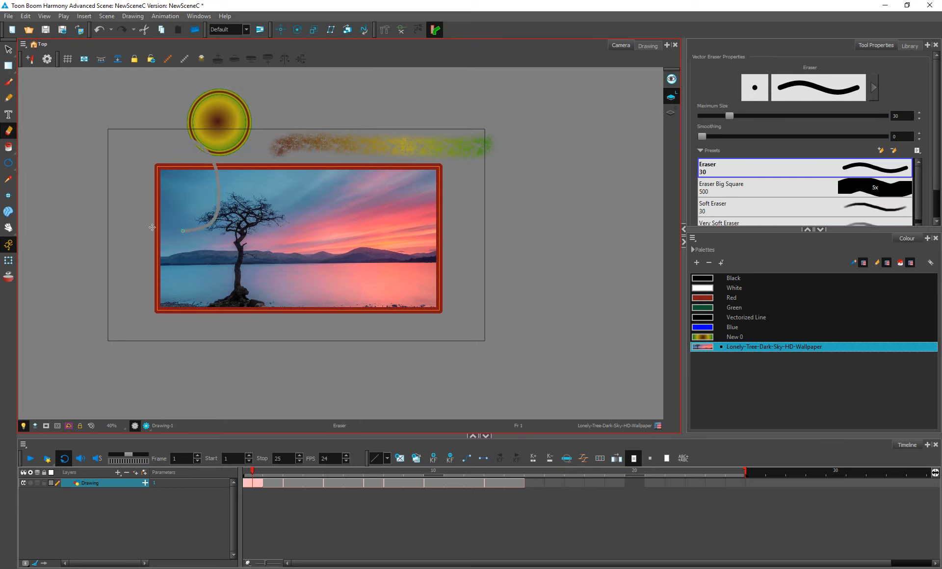
pyautogui.hotkey('ctrl', 'z')
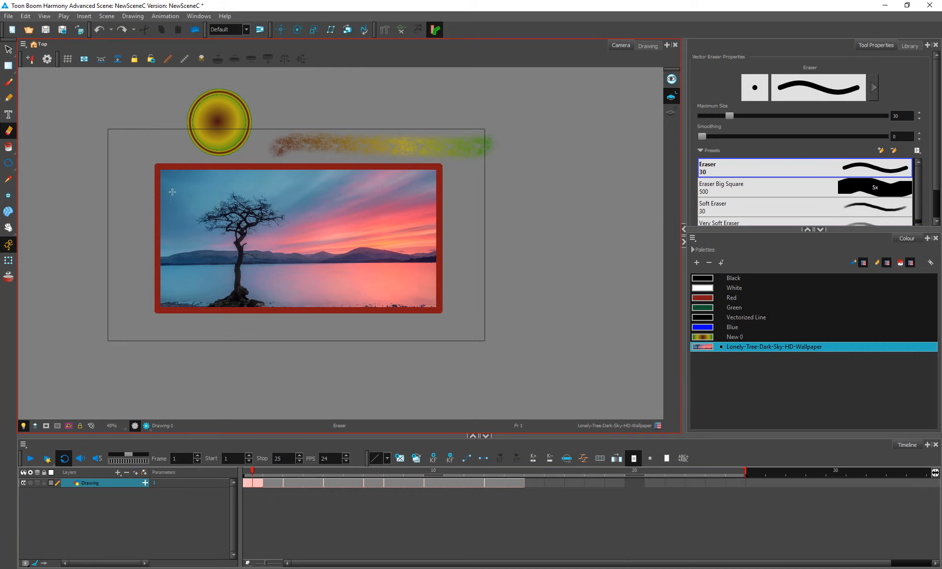
pyautogui.moveTo(158, 179)
pyautogui.mouseDown()
pyautogui.moveTo(181, 173)
pyautogui.moveTo(157, 234)
pyautogui.moveTo(192, 229)
pyautogui.moveTo(261, 192)
pyautogui.moveTo(240, 273)
pyautogui.mouseUp()
pyautogui.hotkey('ctrl', 'z')
pyautogui.moveTo(215, 134)
pyautogui.mouseDown()
pyautogui.moveTo(149, 262)
pyautogui.moveTo(179, 297)
pyautogui.moveTo(186, 338)
pyautogui.mouseUp()
pyautogui.hotkey('ctrl', 'z')
# Step: Try cutting out the upper-left part of the textured rectangle with the Cutter tool and moving it away, and undo it
pyautogui.click(13, 54)
pyautogui.click(30, 59)
pyautogui.moveTo(140, 152)
pyautogui.mouseDown()
pyautogui.moveTo(227, 250)
pyautogui.moveTo(121, 168)
pyautogui.mouseUp()
pyautogui.moveTo(232, 222); pyautogui.dragTo(74, 291)
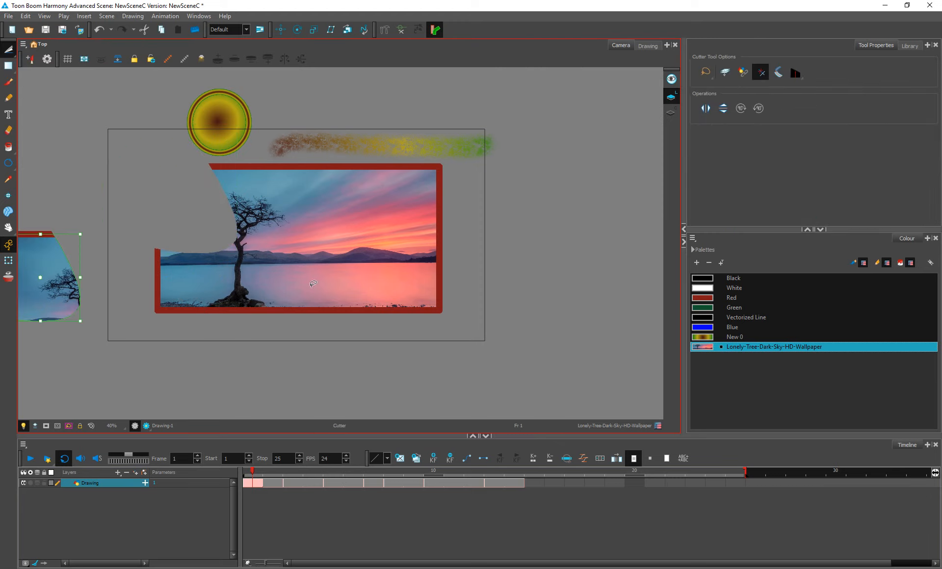
pyautogui.hotkey('ctrl', 'z')
# Step: Try cutting out the rectangle's lower-right part and moving the piece to the right, undo it and clear the selection
pyautogui.moveTo(510, 216); pyautogui.dragTo(525, 216)
pyautogui.moveTo(425, 256)
pyautogui.mouseDown()
pyautogui.moveTo(476, 237)
pyautogui.moveTo(601, 226)
pyautogui.mouseUp()
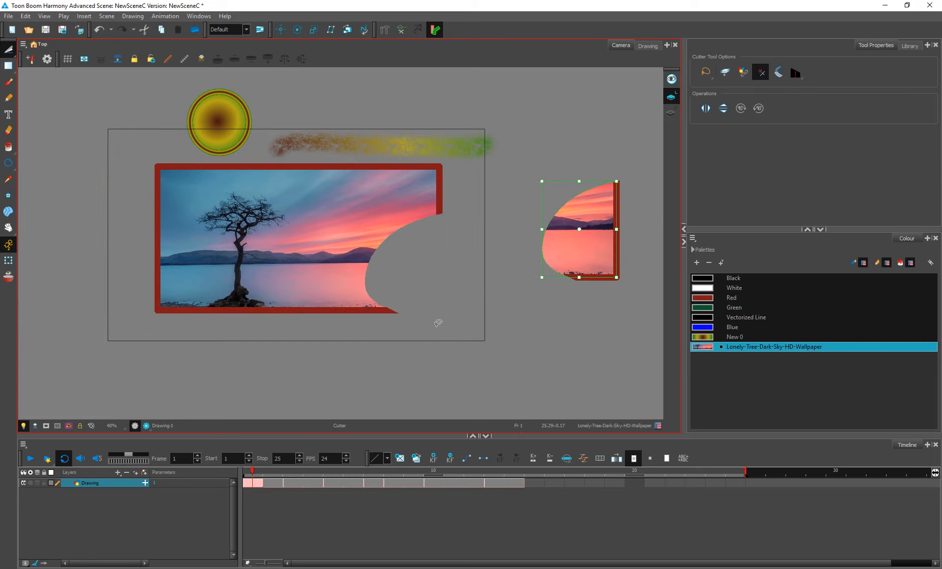
pyautogui.hotkey('ctrl', 'z')
pyautogui.click(419, 364)
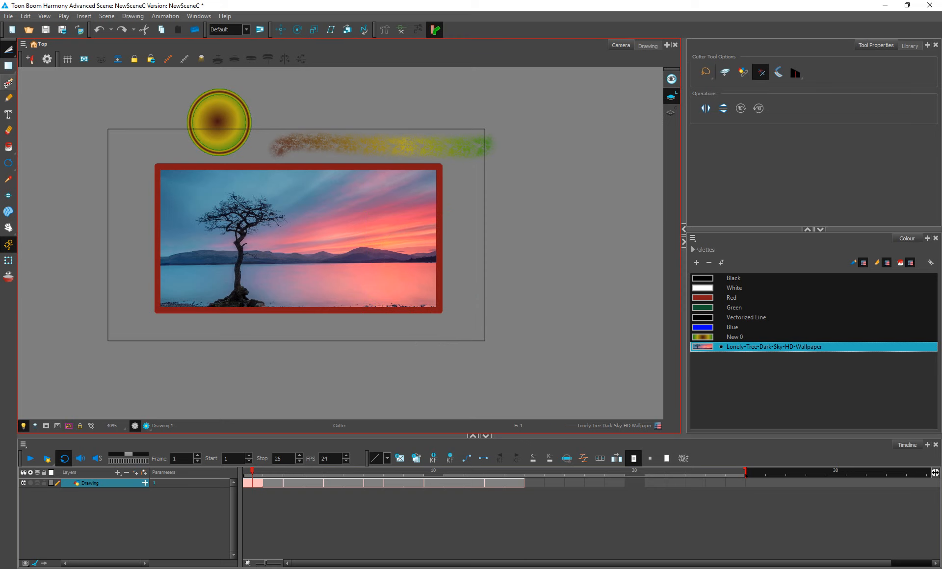
# Step: Brush a long curved stroke around the rectangle with the wallpaper texture, and move its texture down and left with Edit Gradient/Texture
pyautogui.click(9, 83)
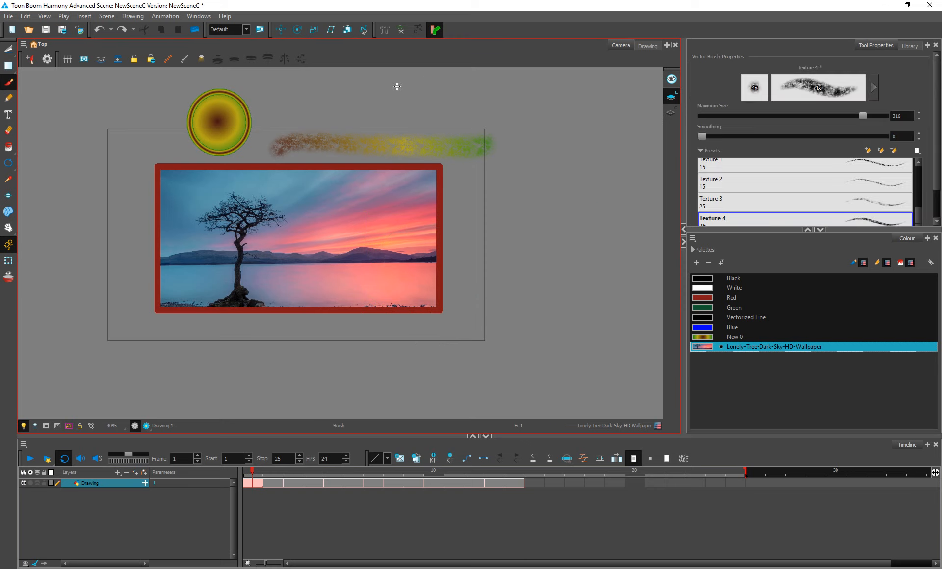
pyautogui.moveTo(397, 87)
pyautogui.mouseDown()
pyautogui.moveTo(534, 347)
pyautogui.moveTo(169, 339)
pyautogui.mouseUp()
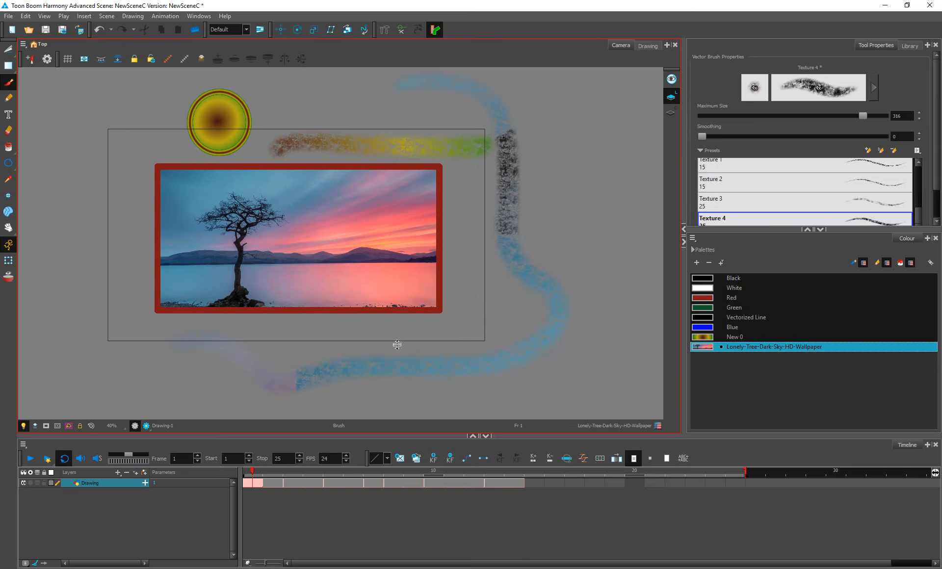
pyautogui.click(9, 65)
pyautogui.click(518, 266)
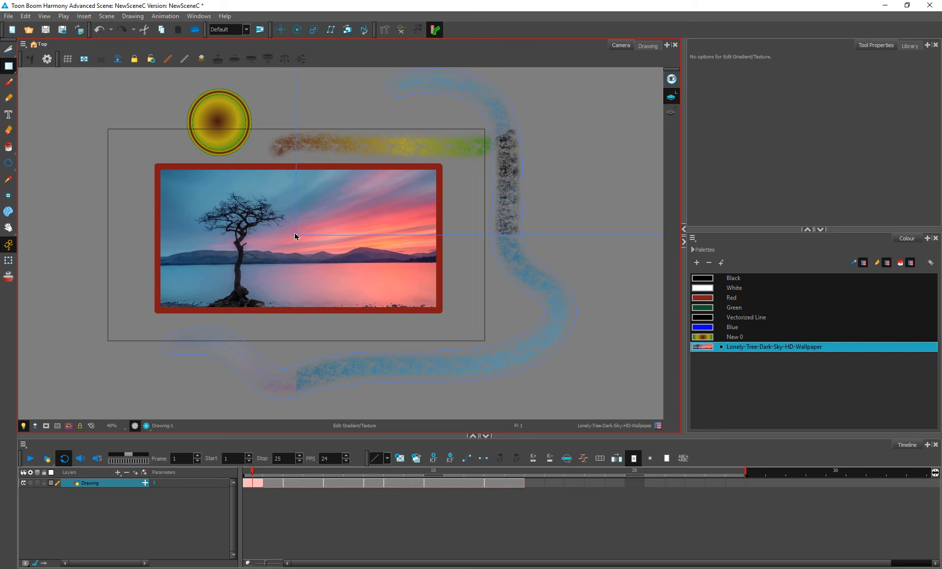
pyautogui.moveTo(296, 235); pyautogui.dragTo(210, 327)
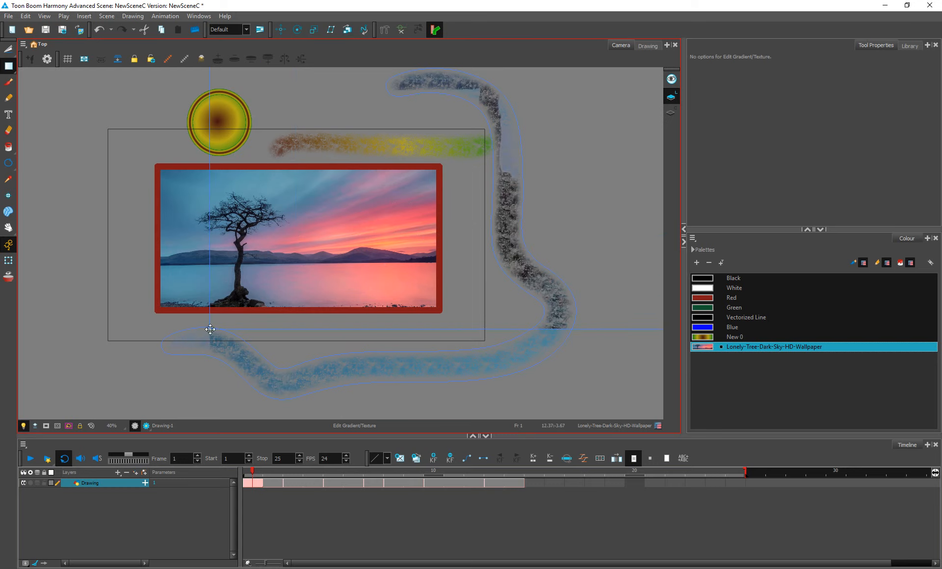
pyautogui.moveTo(211, 330); pyautogui.dragTo(98, 421)
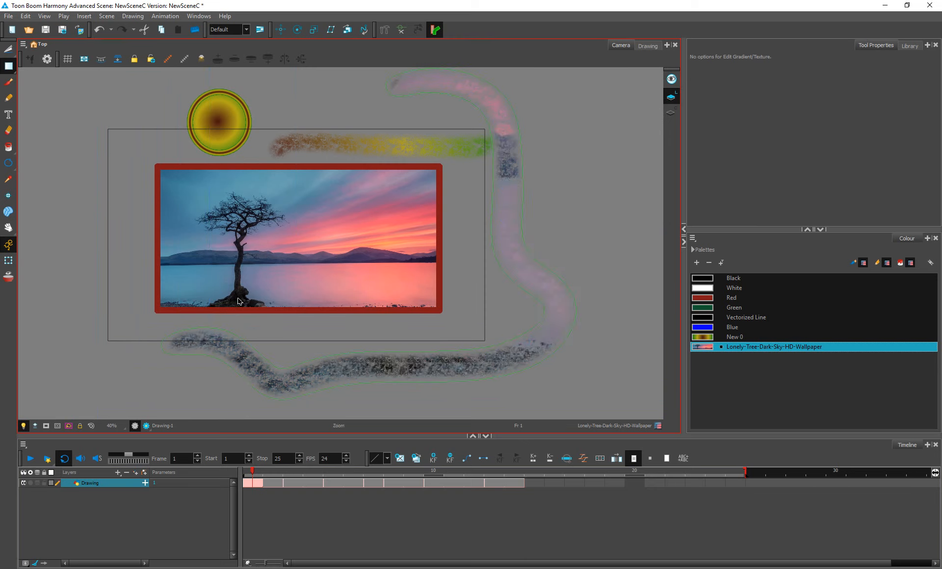
# Step: Shrink the long stroke's texture to about half its size by its upper-right corner handle
pyautogui.scroll(-3, 240, 301)
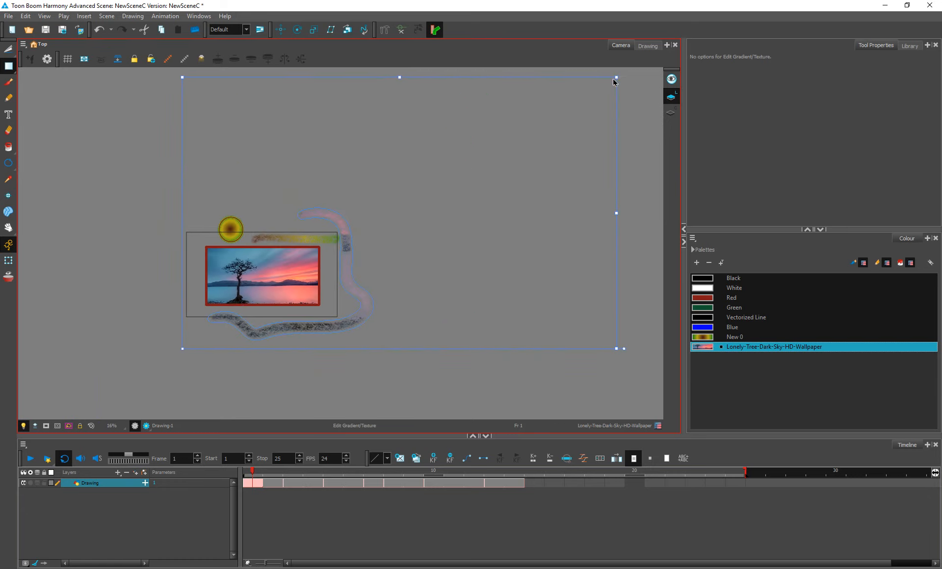
pyautogui.moveTo(408, 199); pyautogui.dragTo(401, 204)
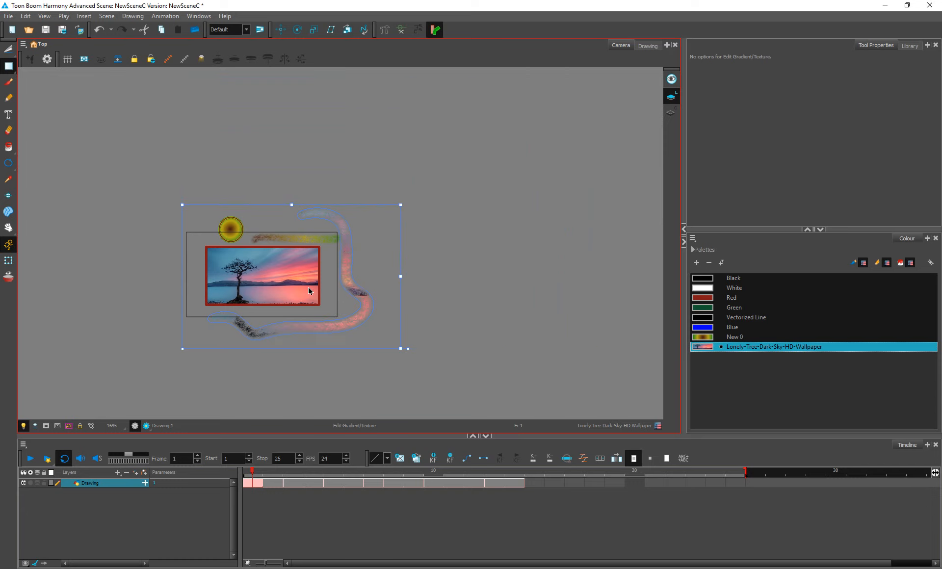
pyautogui.scroll(4, 282, 290)
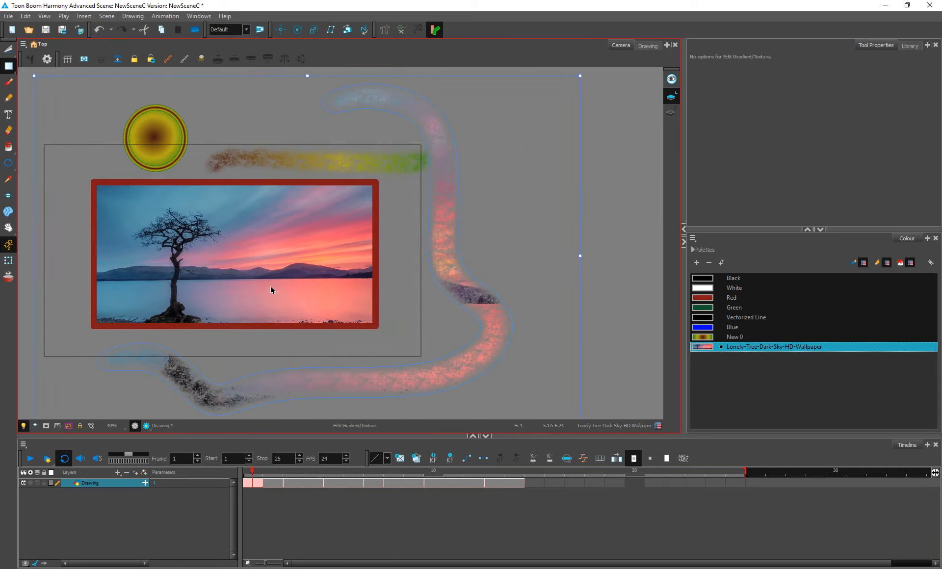
pyautogui.moveTo(249, 272); pyautogui.dragTo(330, 263)
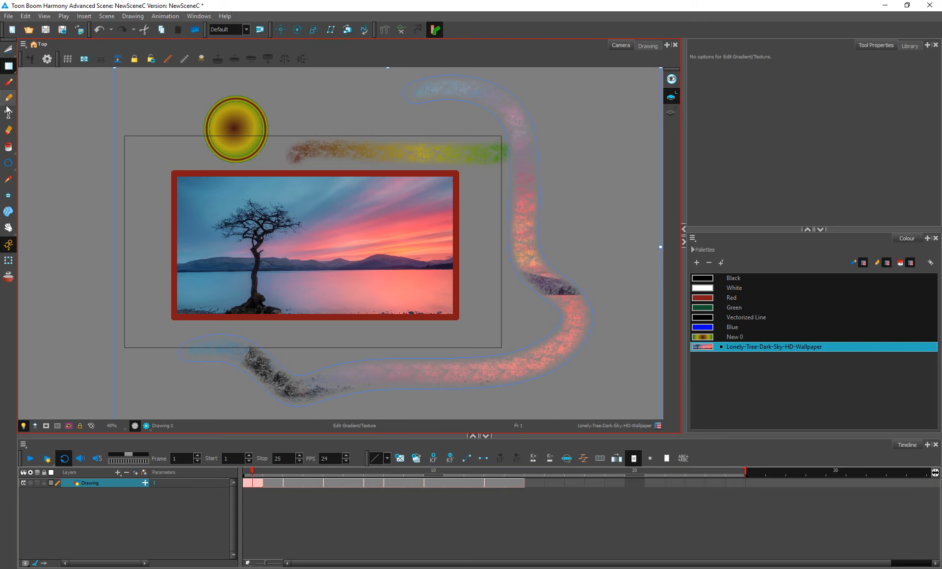
# Step: Add colorful-watercolor-paint-texture-22-780x994 from the deskt folder as the Texture 4 brush's paper texture, and set its texture scale to 2.9
pyautogui.click(7, 83)
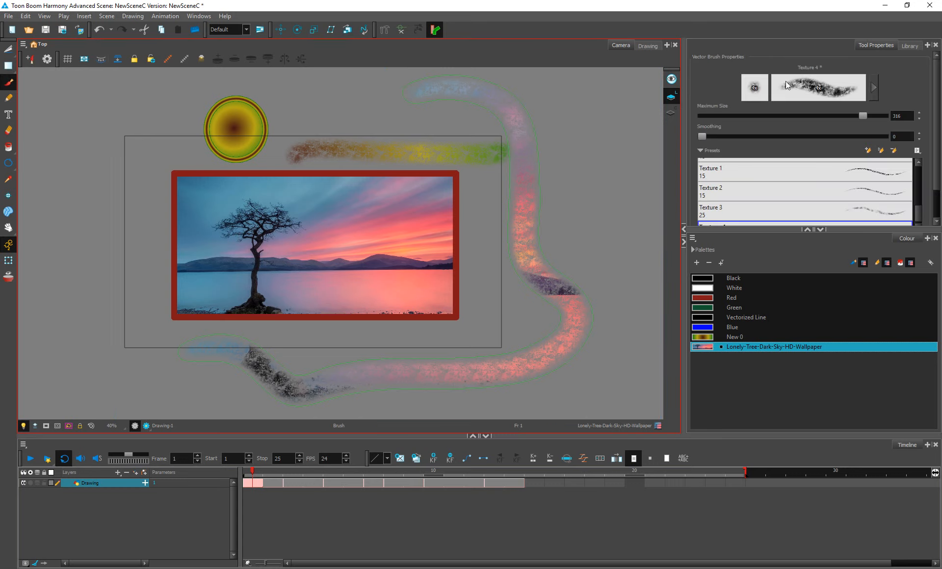
pyautogui.click(872, 85)
pyautogui.click(873, 91)
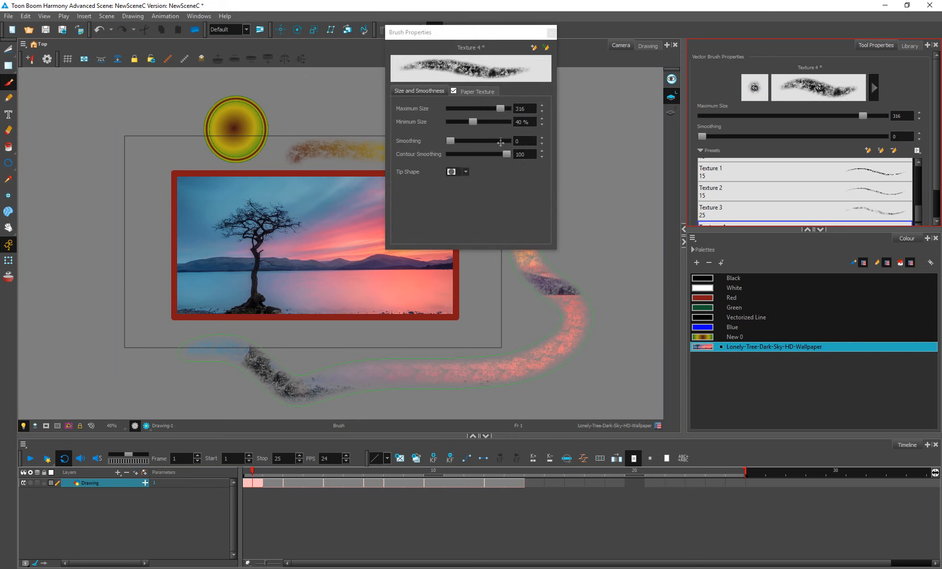
pyautogui.click(425, 92)
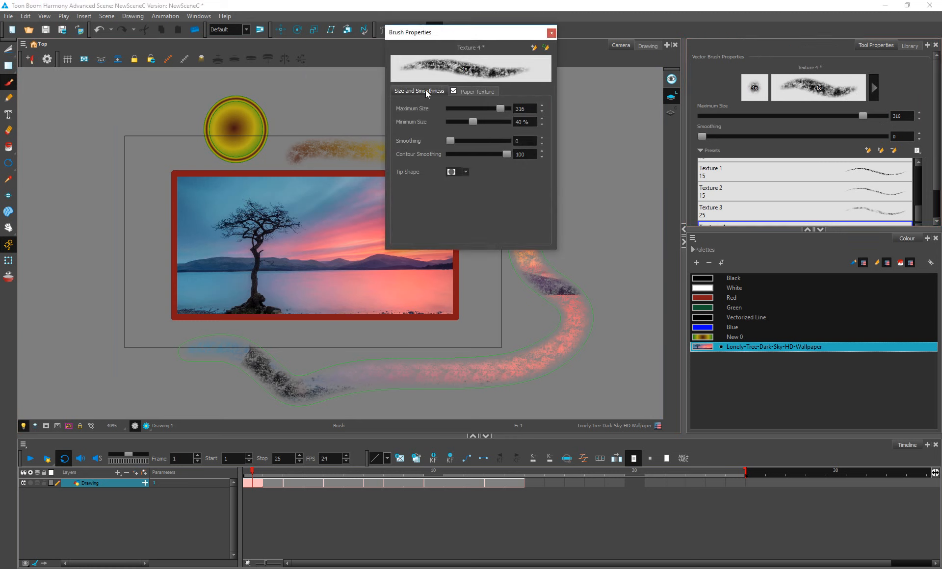
pyautogui.click(474, 93)
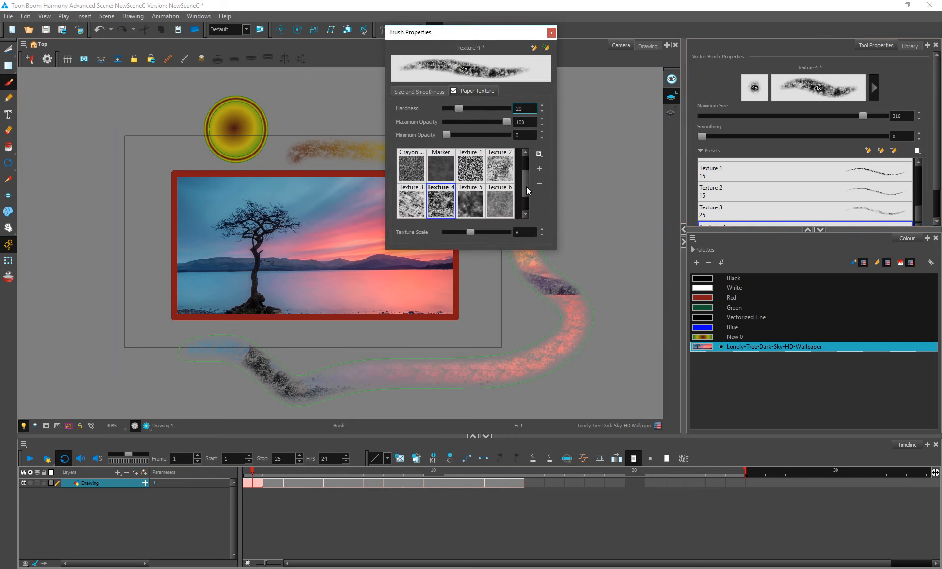
pyautogui.moveTo(526, 186); pyautogui.dragTo(525, 197)
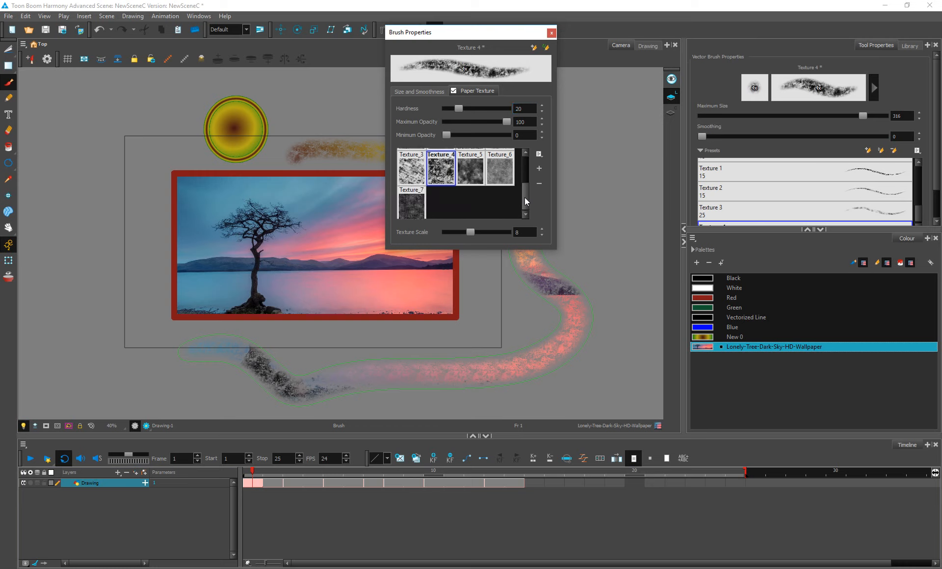
pyautogui.click(540, 155)
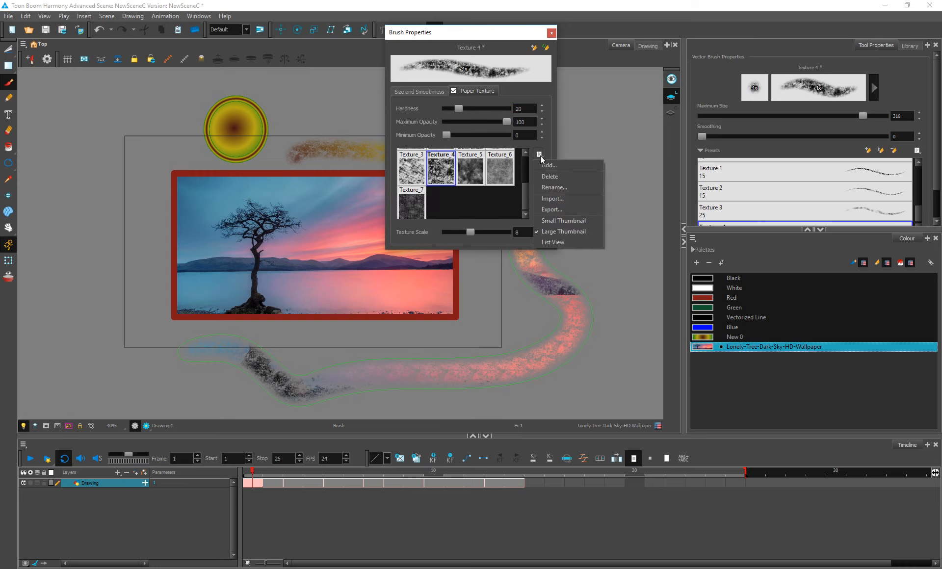
pyautogui.click(548, 166)
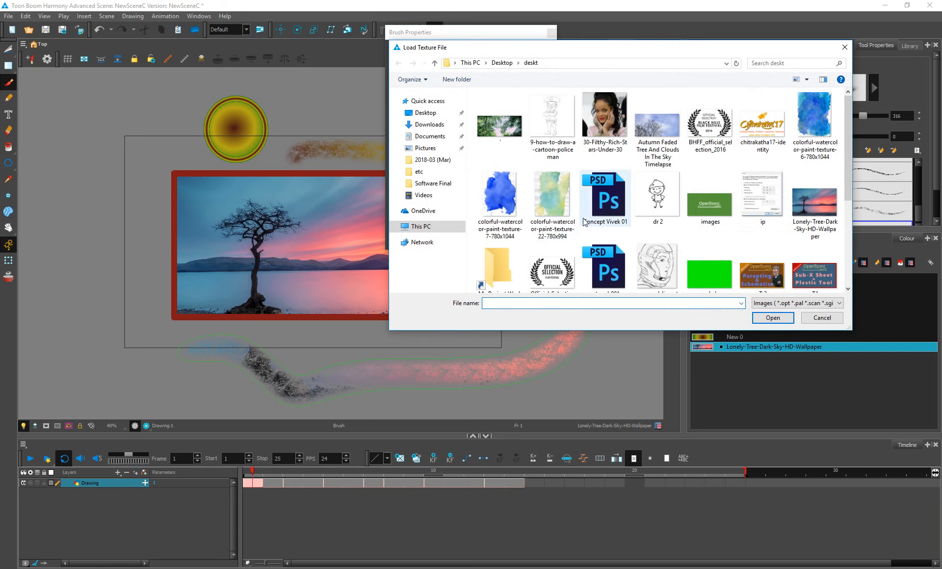
pyautogui.moveTo(585, 49); pyautogui.dragTo(483, 57)
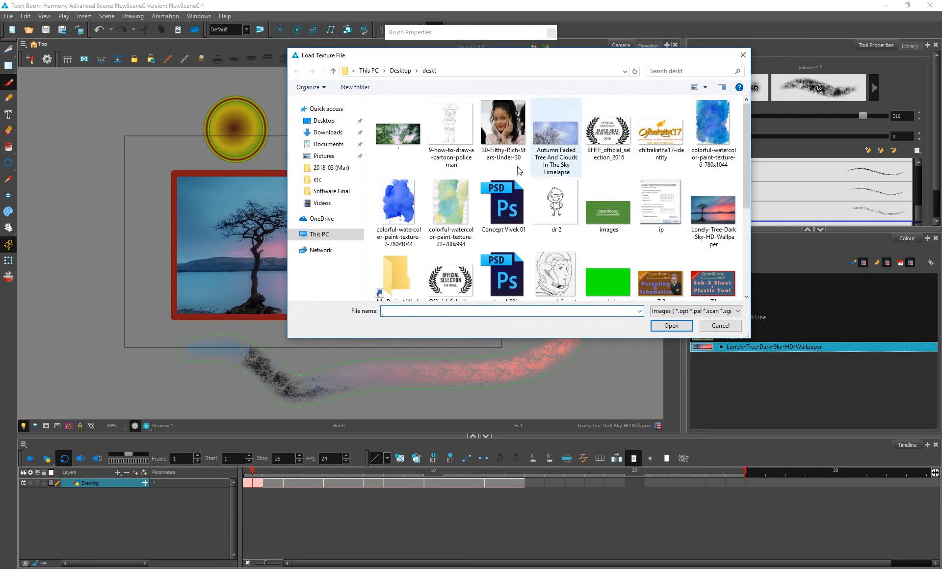
pyautogui.doubleClick(450, 202)
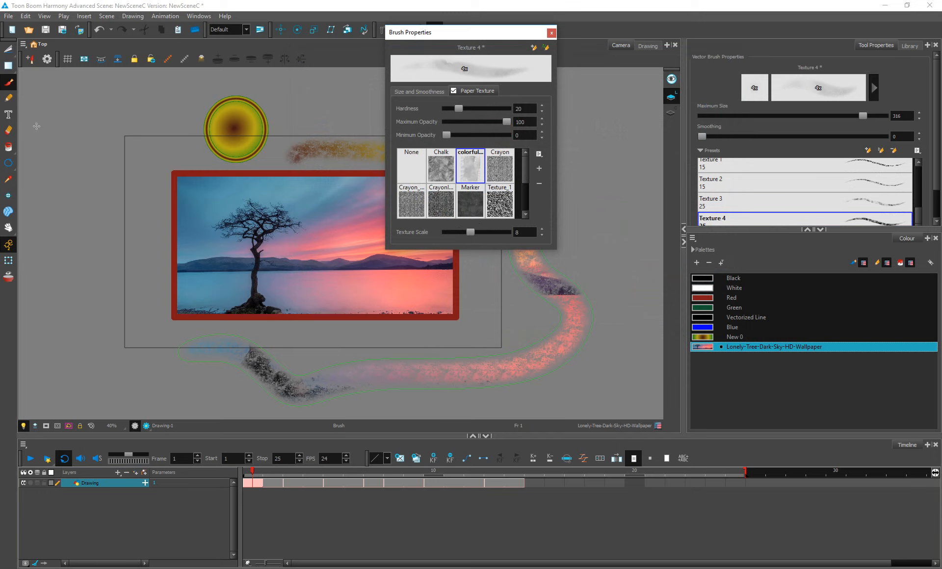
pyautogui.moveTo(470, 232)
pyautogui.mouseDown()
pyautogui.moveTo(499, 237)
pyautogui.moveTo(442, 235)
pyautogui.mouseUp()
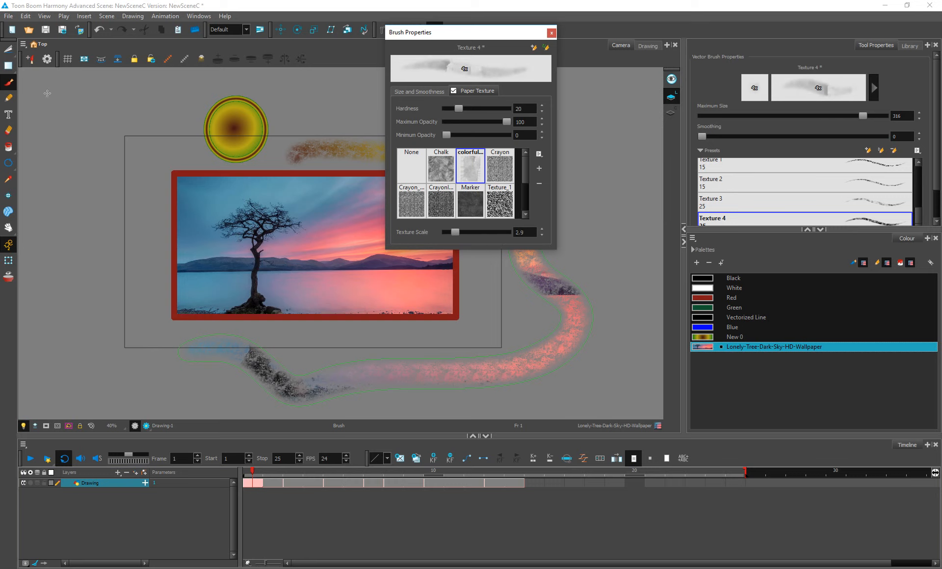
# Step: Paint test strokes beside the rectangle's left edge with the watercolour brush, first in the wallpaper texture and then in Red
pyautogui.moveTo(73, 202)
pyautogui.mouseDown()
pyautogui.moveTo(253, 104)
pyautogui.moveTo(140, 189)
pyautogui.moveTo(112, 174)
pyautogui.moveTo(126, 214)
pyautogui.mouseUp()
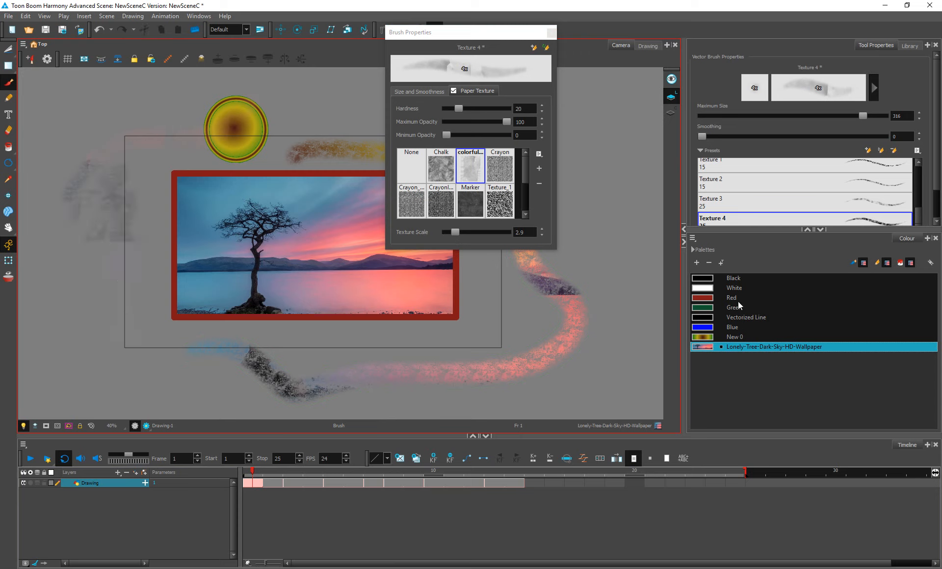
pyautogui.click(735, 298)
pyautogui.moveTo(91, 243)
pyautogui.mouseDown()
pyautogui.moveTo(121, 347)
pyautogui.moveTo(163, 404)
pyautogui.mouseUp()
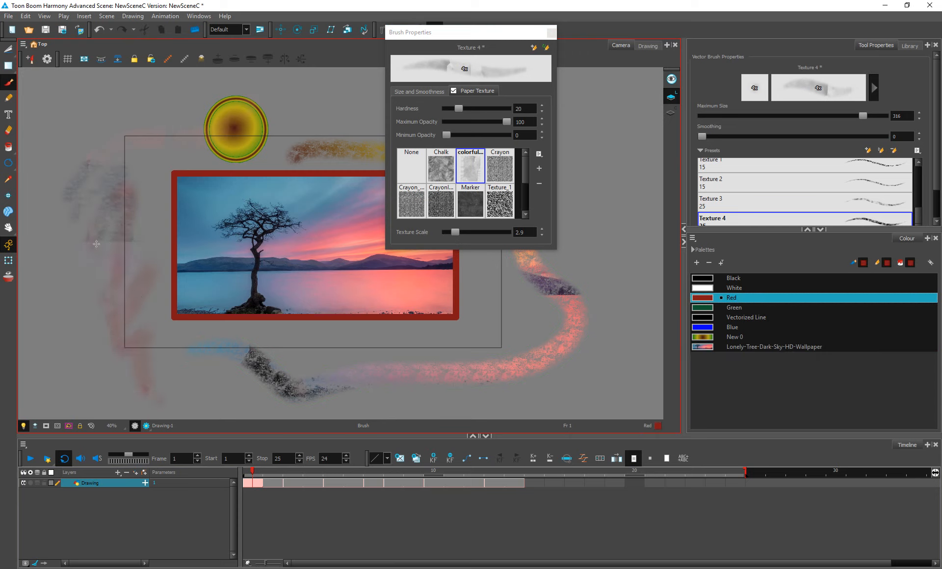
pyautogui.moveTo(96, 244)
pyautogui.mouseDown()
pyautogui.moveTo(108, 310)
pyautogui.moveTo(253, 406)
pyautogui.moveTo(143, 346)
pyautogui.moveTo(159, 364)
pyautogui.moveTo(281, 347)
pyautogui.moveTo(90, 187)
pyautogui.moveTo(72, 234)
pyautogui.moveTo(116, 361)
pyautogui.mouseUp()
# Step: Undo the watercolour test strokes and the long stroke's texture resizing
pyautogui.hotkey('ctrl', 'z')
pyautogui.hotkey('ctrl', 'z')
pyautogui.hotkey('ctrl', 'z')
pyautogui.hotkey('ctrl', 'z')
pyautogui.hotkey('ctrl', 'z')
pyautogui.hotkey('ctrl', 'z')
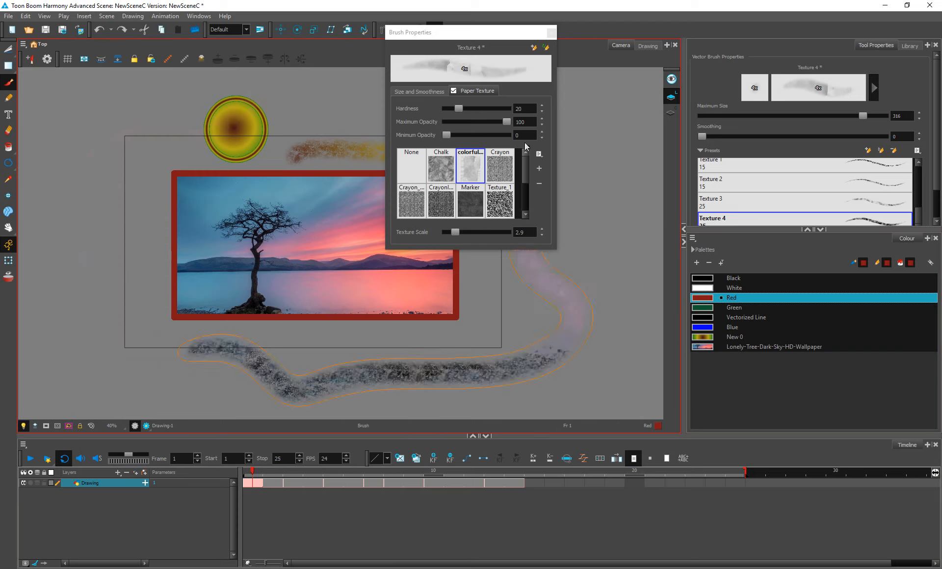
# Step: Review the brush's Size and Smoothness and Paper Texture settings, and close Brush Properties
pyautogui.click(419, 90)
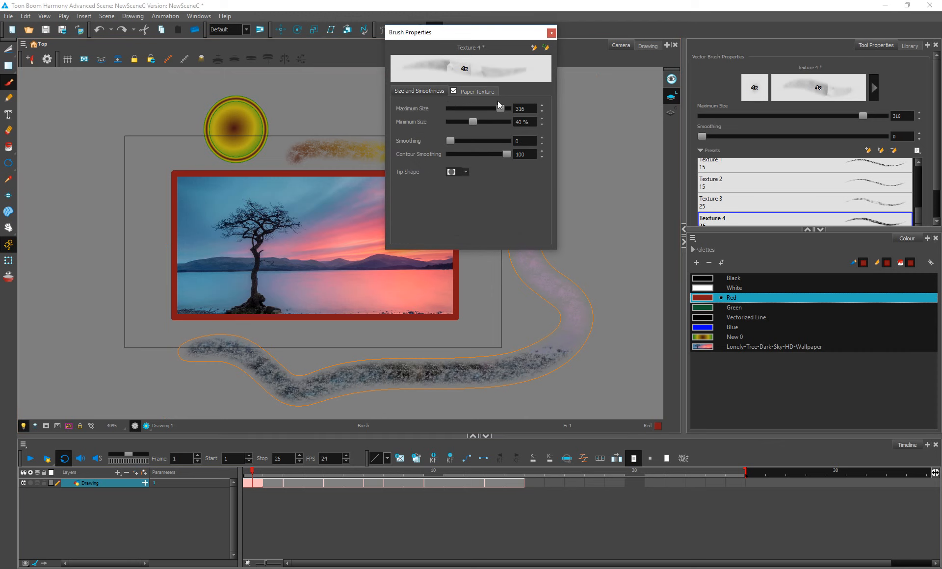
pyautogui.click(477, 92)
pyautogui.moveTo(526, 157)
pyautogui.mouseDown()
pyautogui.moveTo(524, 205)
pyautogui.moveTo(531, 156)
pyautogui.mouseUp()
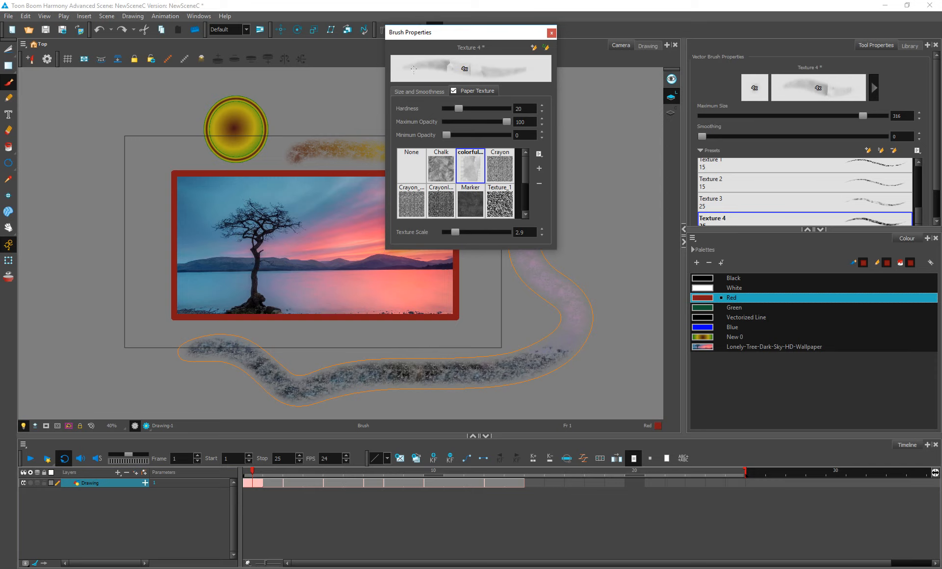
pyautogui.click(552, 33)
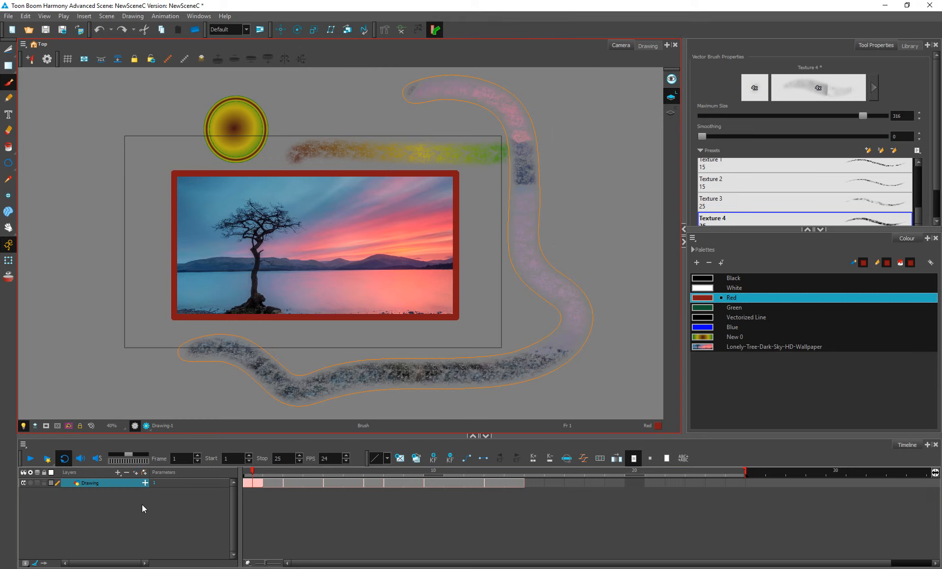
# Step: Add a new drawing layer with both Line Art and Colour Art set to Bitmap
pyautogui.click(136, 472)
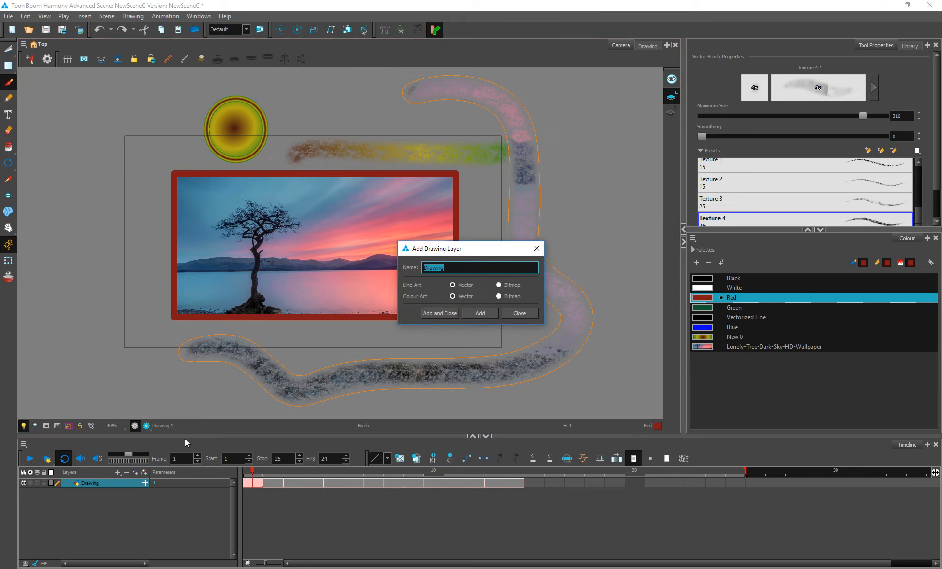
pyautogui.click(511, 285)
pyautogui.click(511, 296)
pyautogui.click(440, 314)
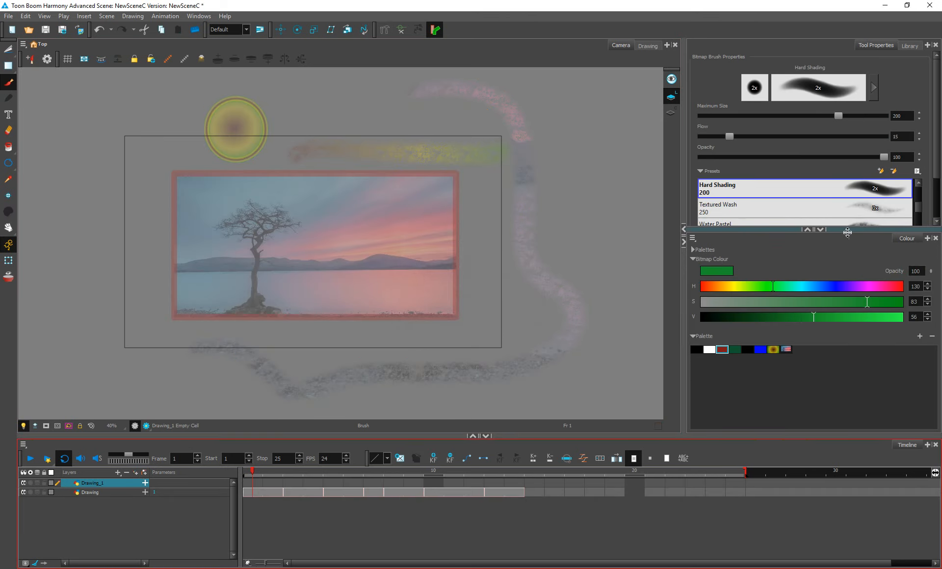
# Step: Select the Soft Pastel bitmap brush preset, try a stroke across the picture and undo it
pyautogui.click(819, 229)
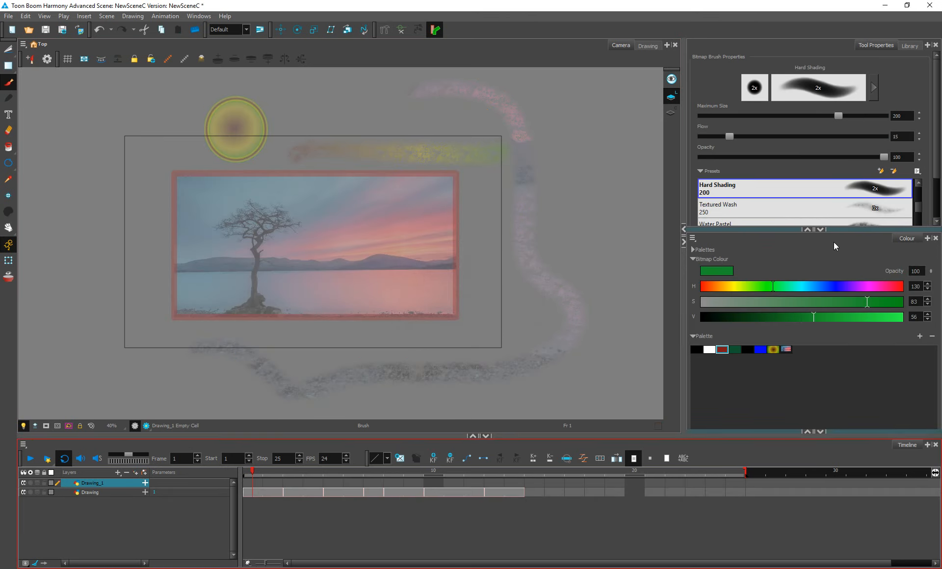
pyautogui.click(893, 291)
pyautogui.moveTo(269, 212)
pyautogui.mouseDown()
pyautogui.moveTo(348, 201)
pyautogui.moveTo(449, 230)
pyautogui.moveTo(500, 293)
pyautogui.mouseUp()
pyautogui.hotkey('ctrl', 'z')
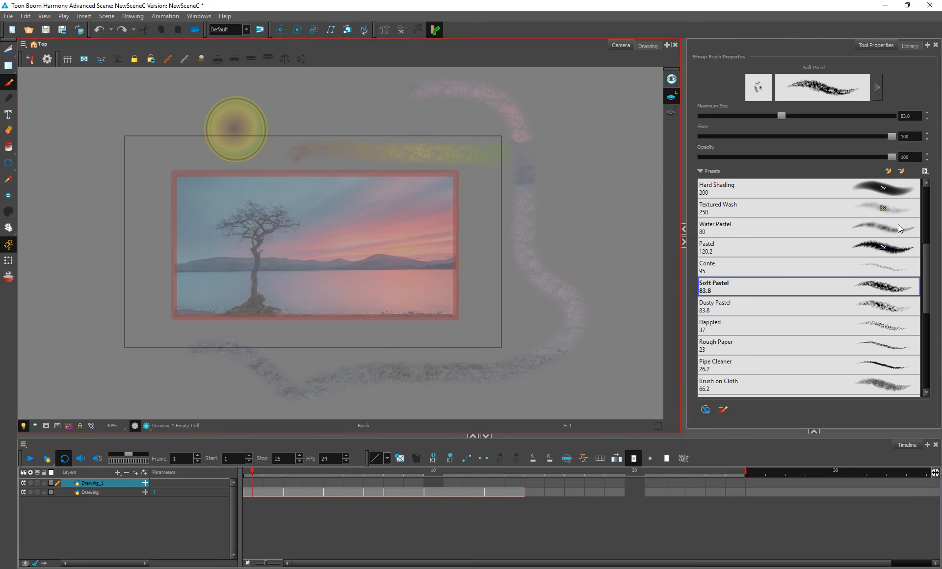
# Step: Open the Soft Pastel brush's properties and review its Paper Texture, Dual Tip and dual-tip Randomness settings
pyautogui.click(880, 94)
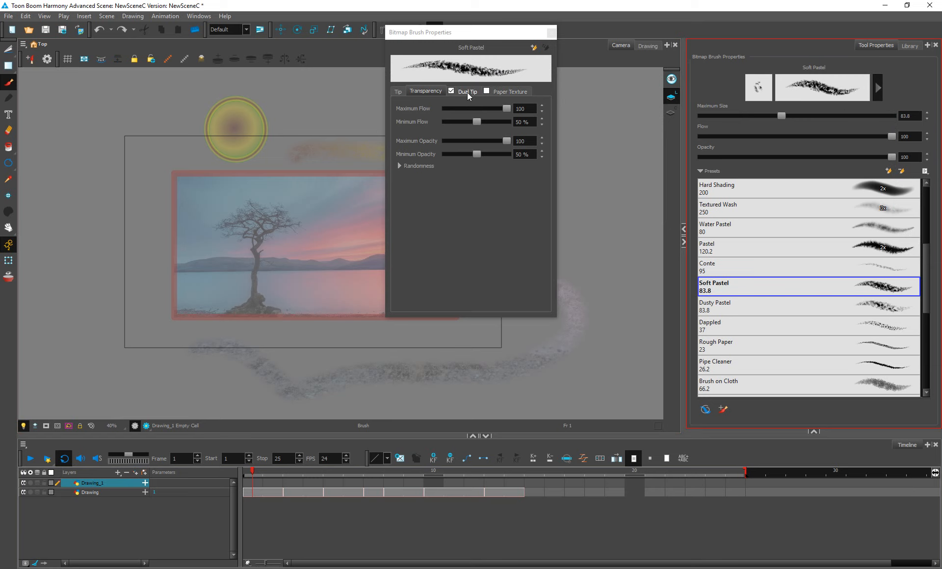
pyautogui.click(512, 92)
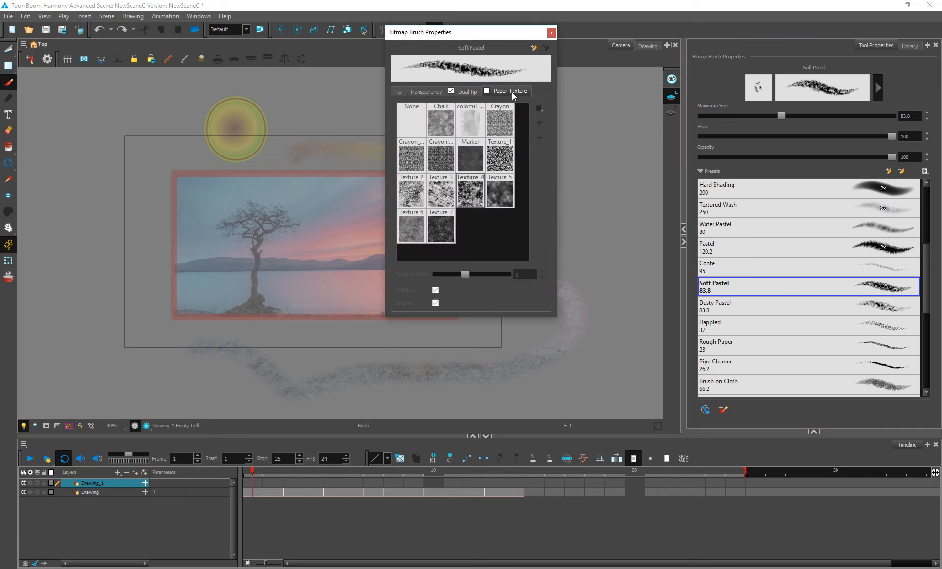
pyautogui.click(466, 92)
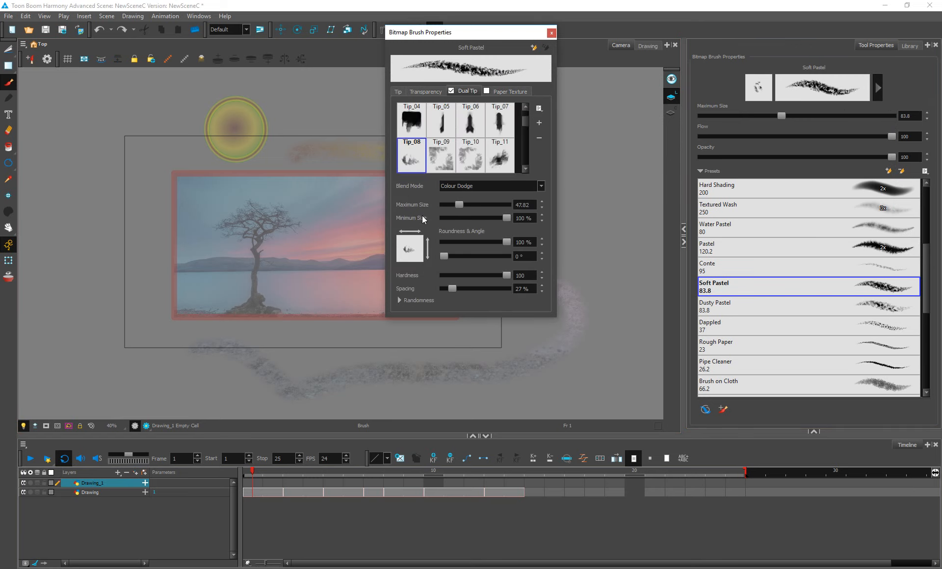
pyautogui.click(400, 300)
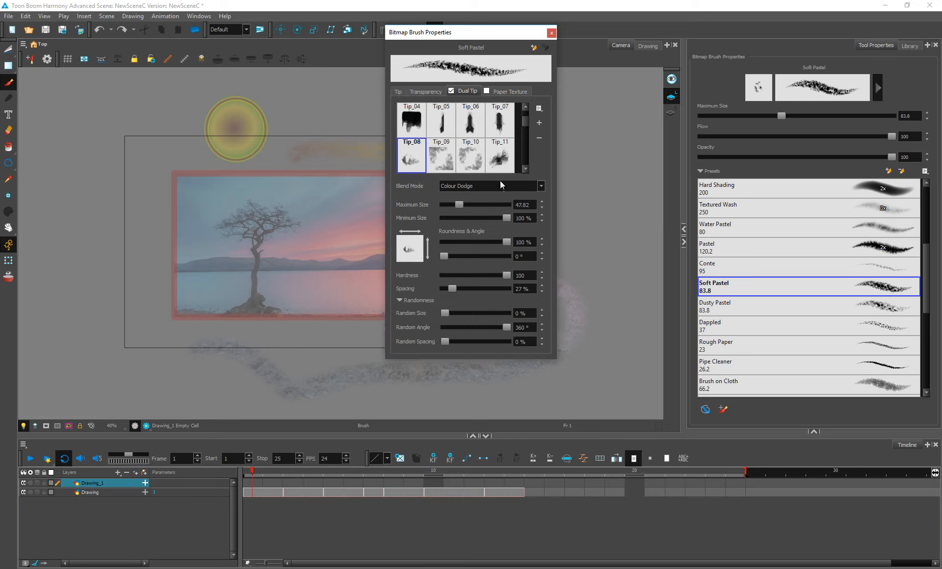
# Step: Set the dual tip to Tip_02 with Random Size 21.1%, Random Angle 126.6° and Spacing 13.2%, and disable Dual Tip
pyautogui.scroll(2, 527, 116)
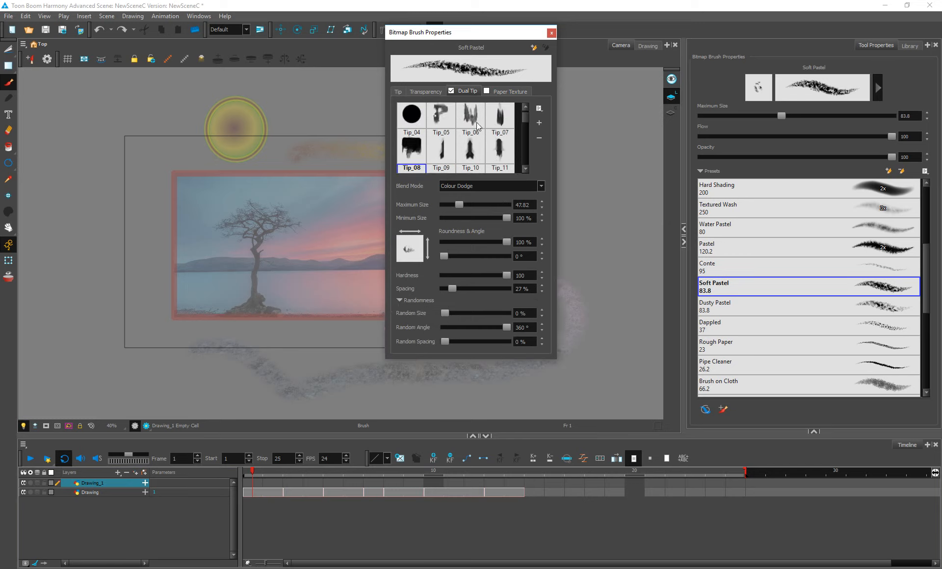
pyautogui.click(475, 122)
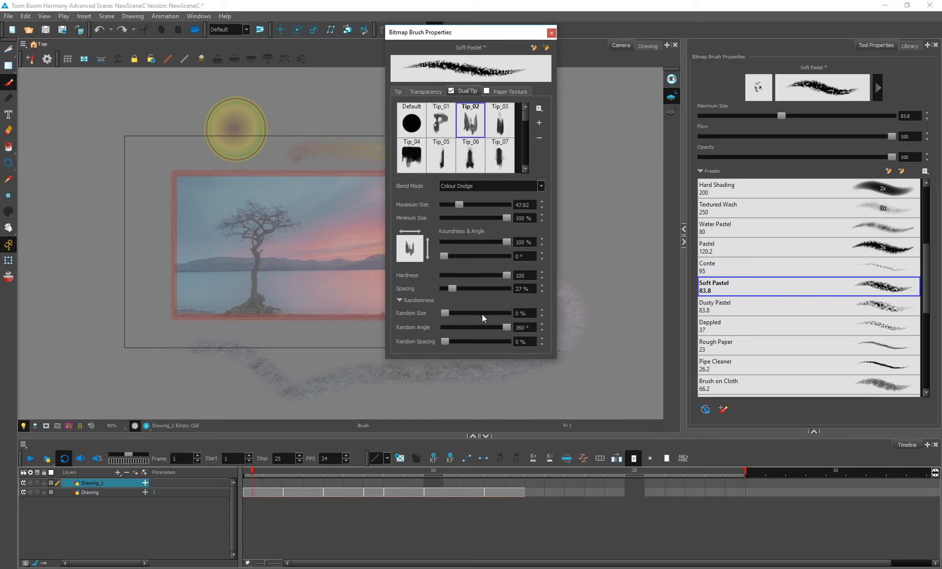
pyautogui.moveTo(445, 313); pyautogui.dragTo(464, 327)
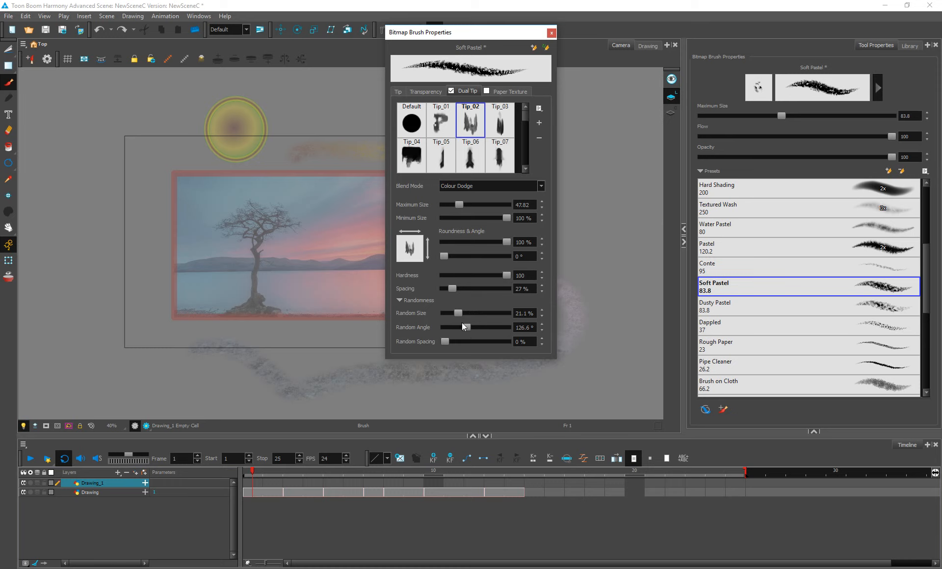
pyautogui.moveTo(453, 287)
pyautogui.mouseDown()
pyautogui.moveTo(516, 290)
pyautogui.moveTo(414, 296)
pyautogui.moveTo(456, 296)
pyautogui.moveTo(448, 289)
pyautogui.mouseUp()
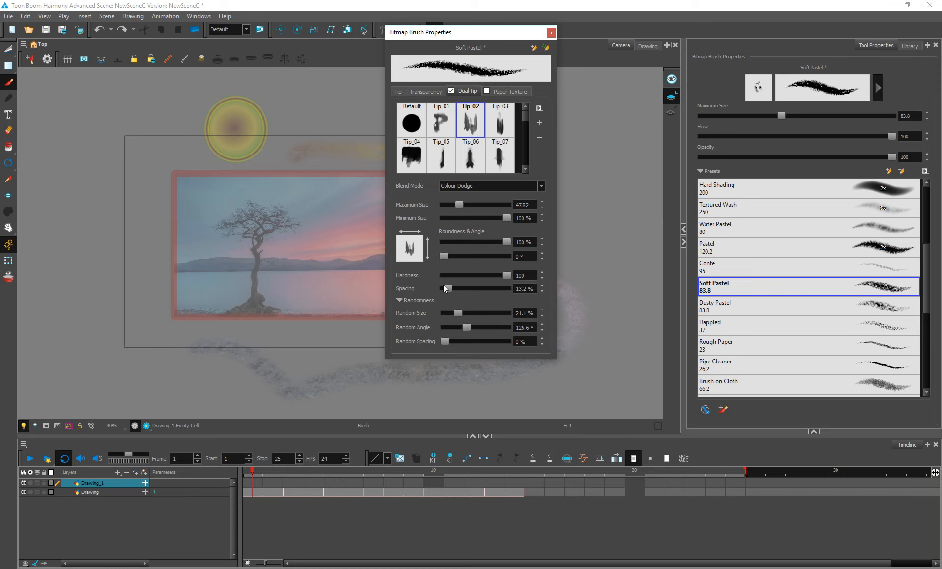
pyautogui.click(451, 91)
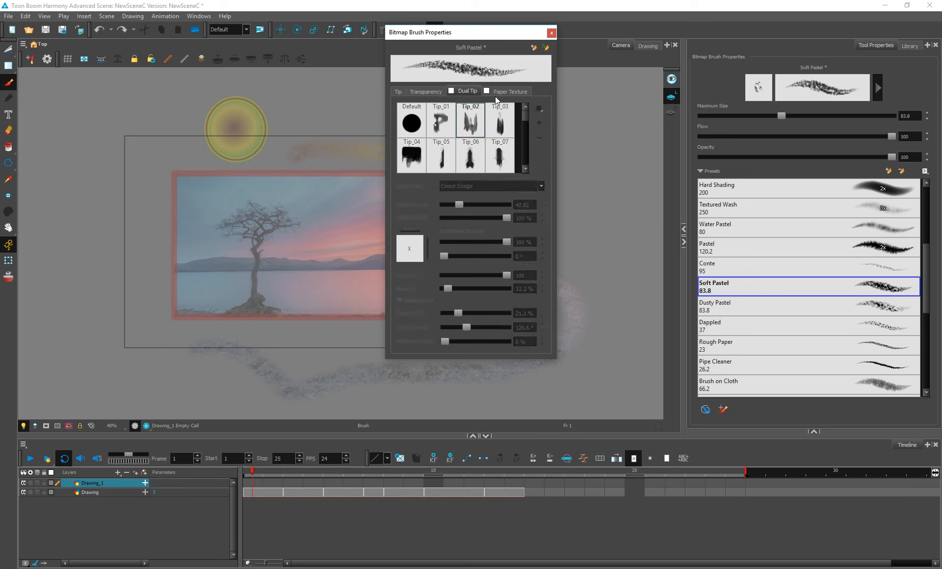
# Step: Adjust the main brush tip to 24% Spacing, 9.4% Random Size, 360° Random Angle and 66.5% Roundness
pyautogui.click(426, 92)
pyautogui.click(399, 92)
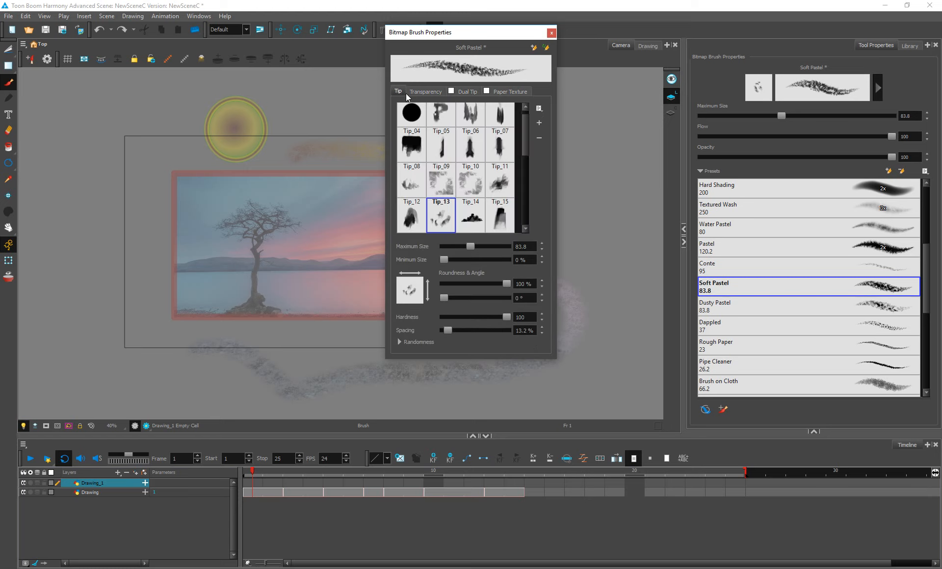
pyautogui.click(399, 342)
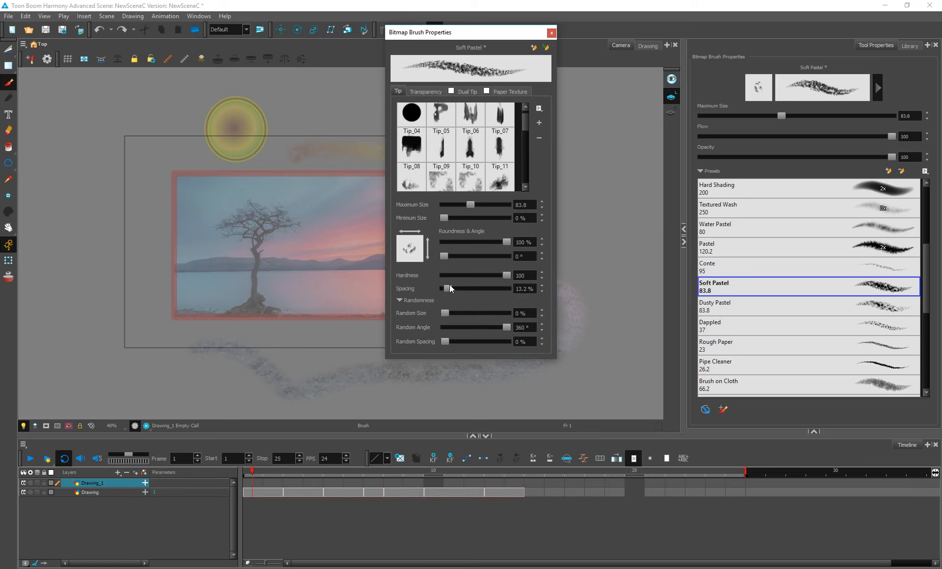
pyautogui.moveTo(450, 286)
pyautogui.mouseDown()
pyautogui.moveTo(508, 315)
pyautogui.moveTo(446, 317)
pyautogui.mouseUp()
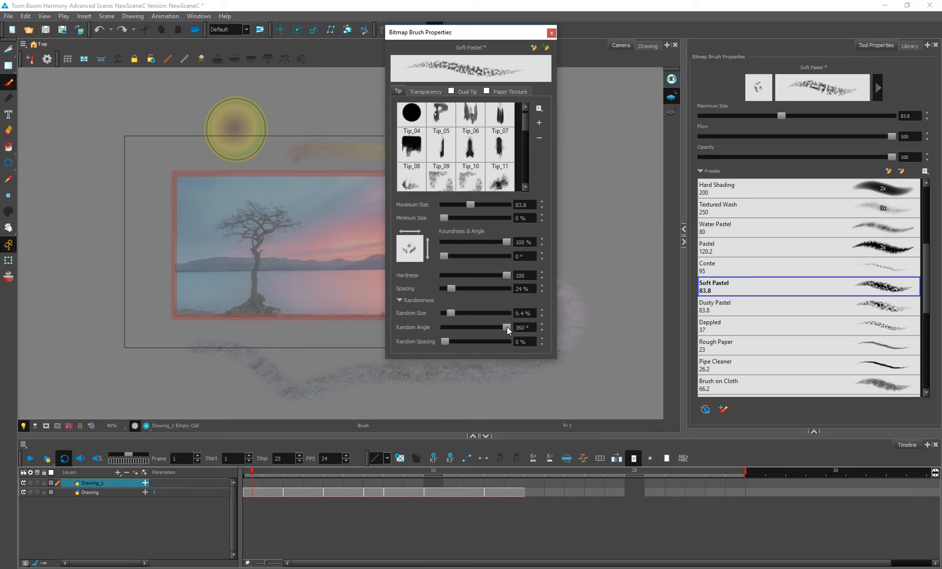
pyautogui.moveTo(507, 328)
pyautogui.mouseDown()
pyautogui.moveTo(440, 333)
pyautogui.moveTo(518, 333)
pyautogui.mouseUp()
pyautogui.moveTo(440, 343)
pyautogui.mouseDown()
pyautogui.moveTo(532, 346)
pyautogui.moveTo(441, 348)
pyautogui.mouseUp()
pyautogui.moveTo(508, 240)
pyautogui.mouseDown()
pyautogui.moveTo(459, 255)
pyautogui.moveTo(501, 255)
pyautogui.moveTo(415, 257)
pyautogui.mouseUp()
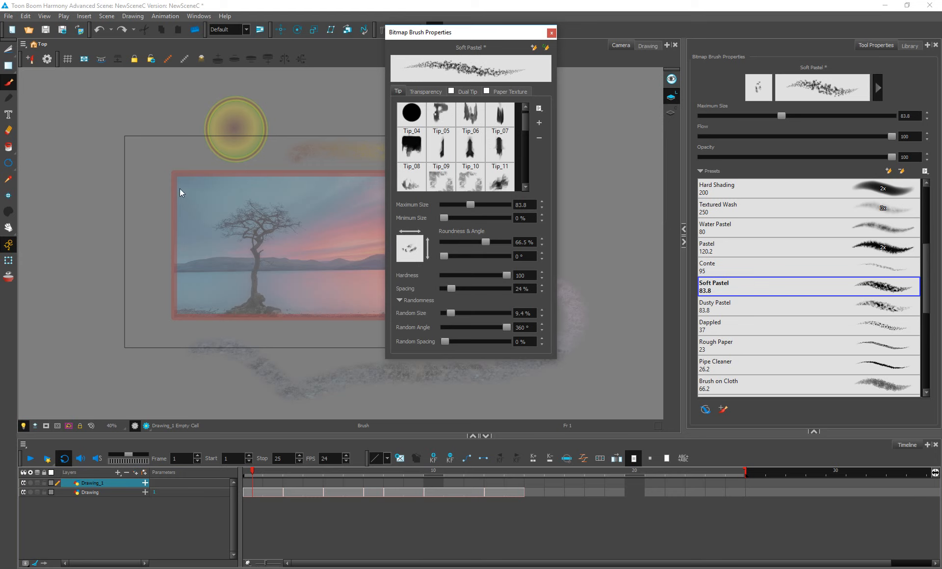
# Step: Test the modified pastel brush over the picture, close its properties, and undo the strokes and the bitmap layer
pyautogui.moveTo(153, 271)
pyautogui.mouseDown()
pyautogui.moveTo(196, 196)
pyautogui.moveTo(288, 353)
pyautogui.moveTo(317, 318)
pyautogui.mouseUp()
pyautogui.hotkey('ctrl', 'z')
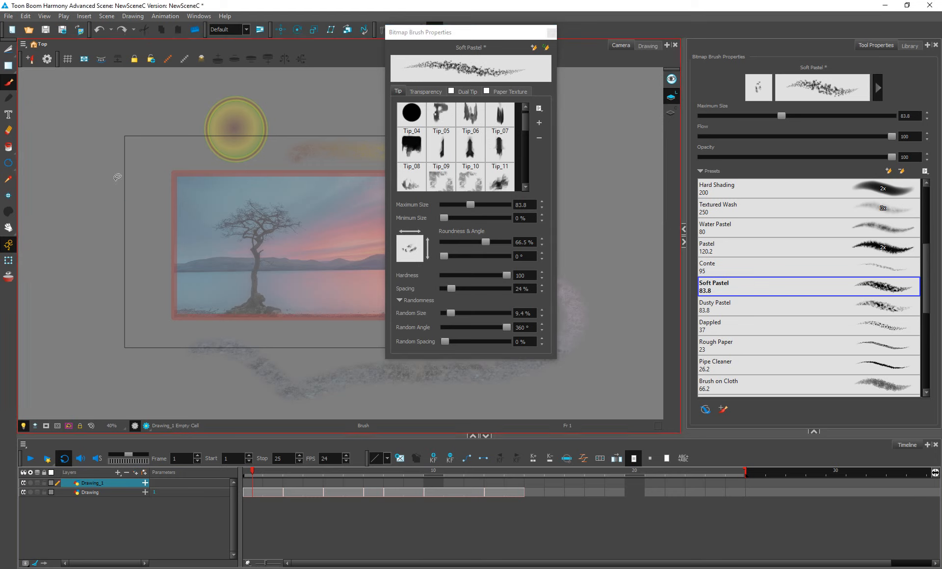
pyautogui.moveTo(91, 241)
pyautogui.mouseDown()
pyautogui.moveTo(137, 147)
pyautogui.moveTo(340, 336)
pyautogui.mouseUp()
pyautogui.hotkey('ctrl', 'z')
pyautogui.moveTo(147, 106)
pyautogui.mouseDown()
pyautogui.moveTo(177, 122)
pyautogui.moveTo(159, 258)
pyautogui.moveTo(185, 315)
pyautogui.moveTo(246, 359)
pyautogui.moveTo(224, 369)
pyautogui.mouseUp()
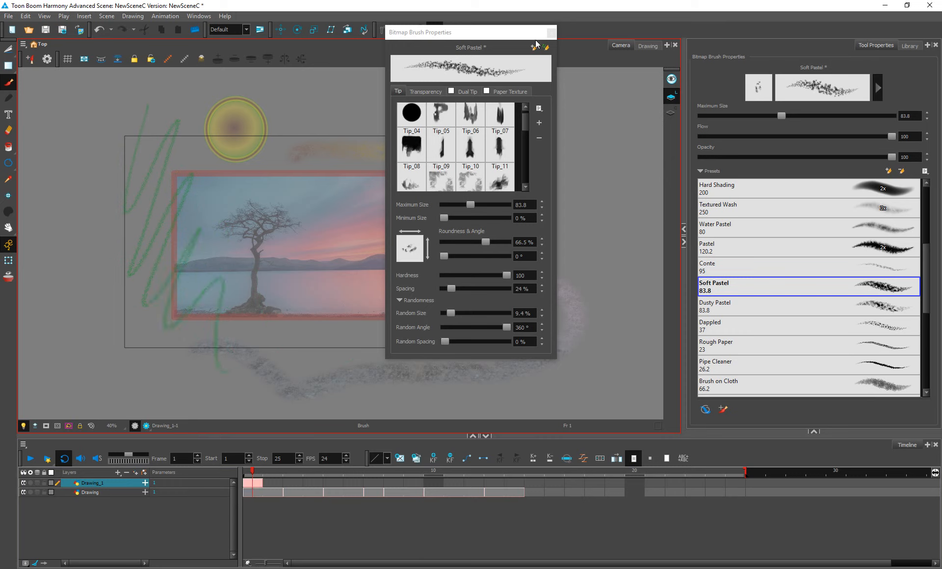
pyautogui.click(552, 33)
pyautogui.hotkey('ctrl', 'z')
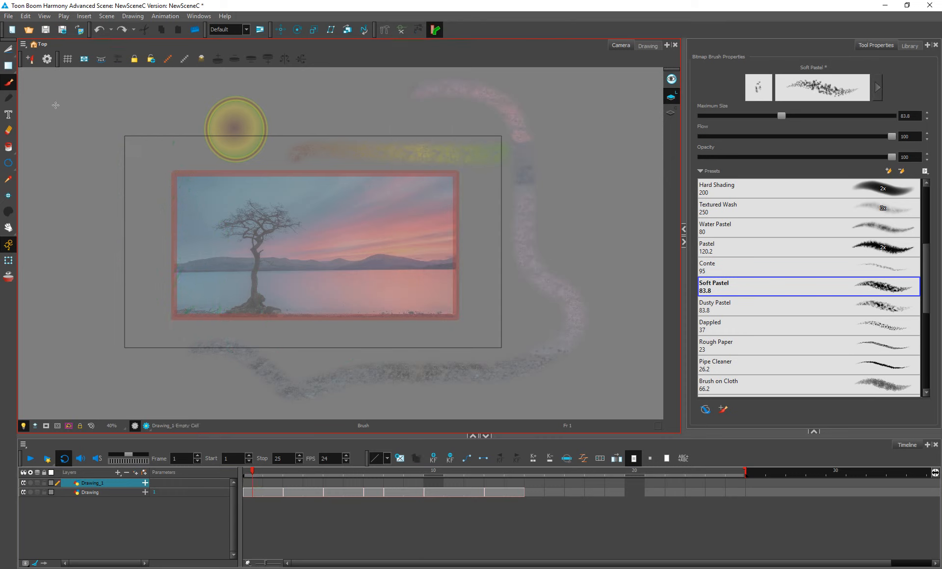
pyautogui.hotkey('ctrl', 'z')
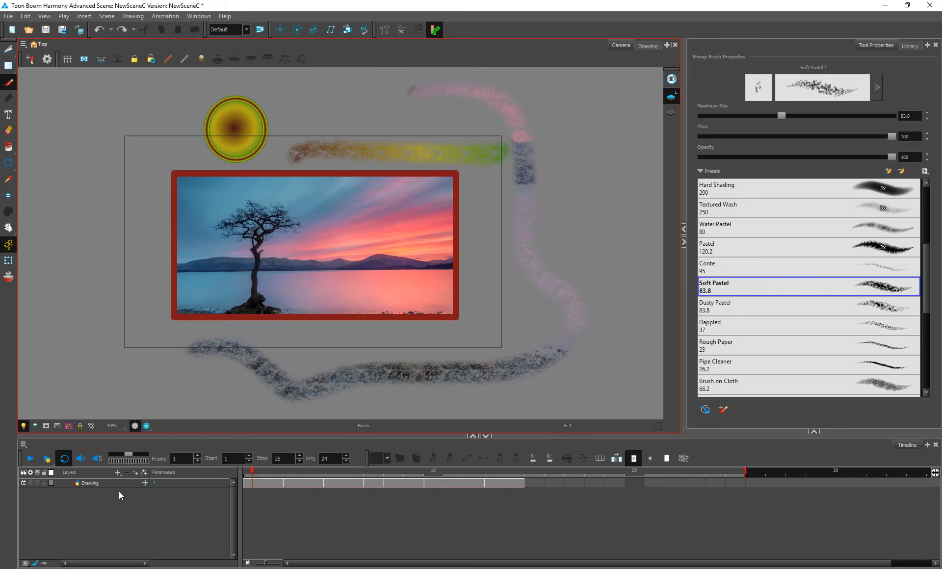
pyautogui.rightClick(131, 507)
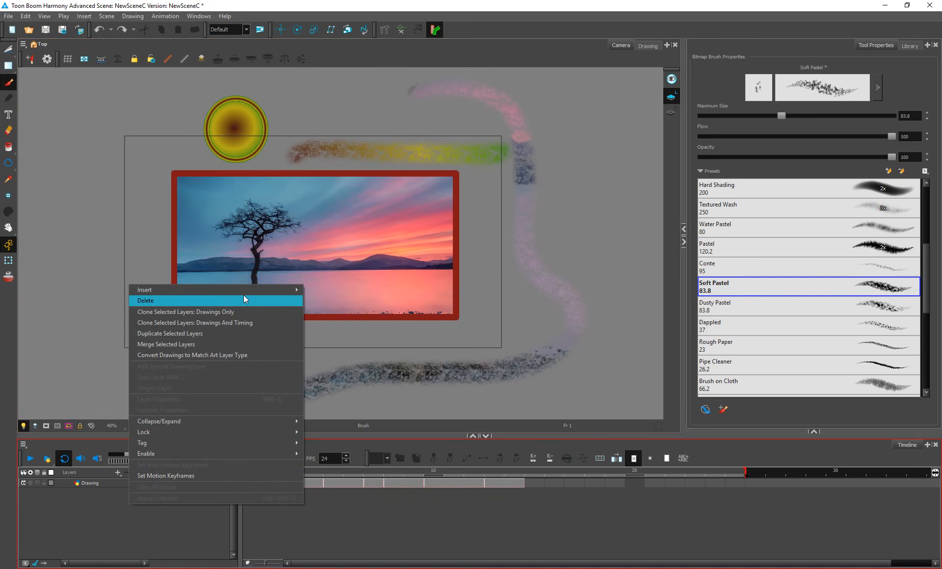
pyautogui.moveTo(251, 290)
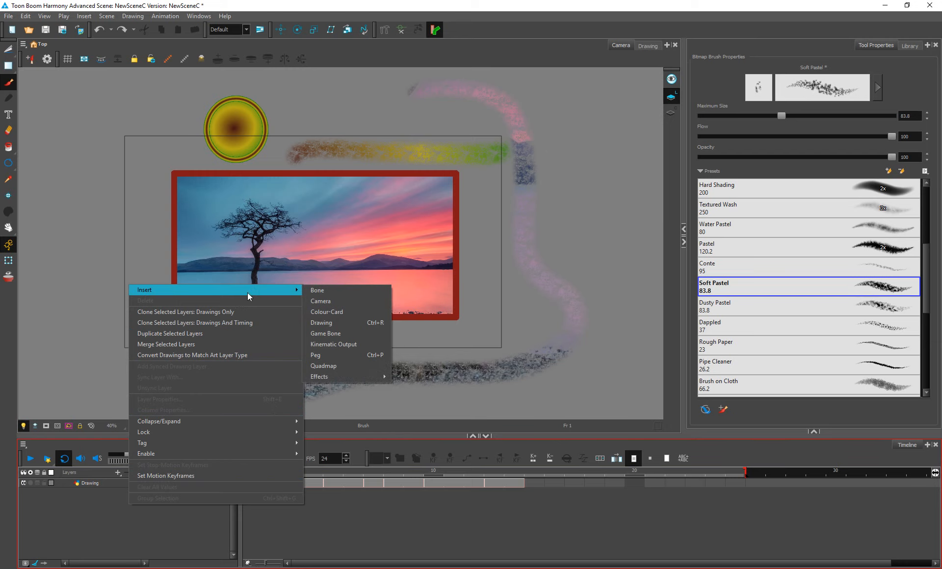
pyautogui.press('Escape')
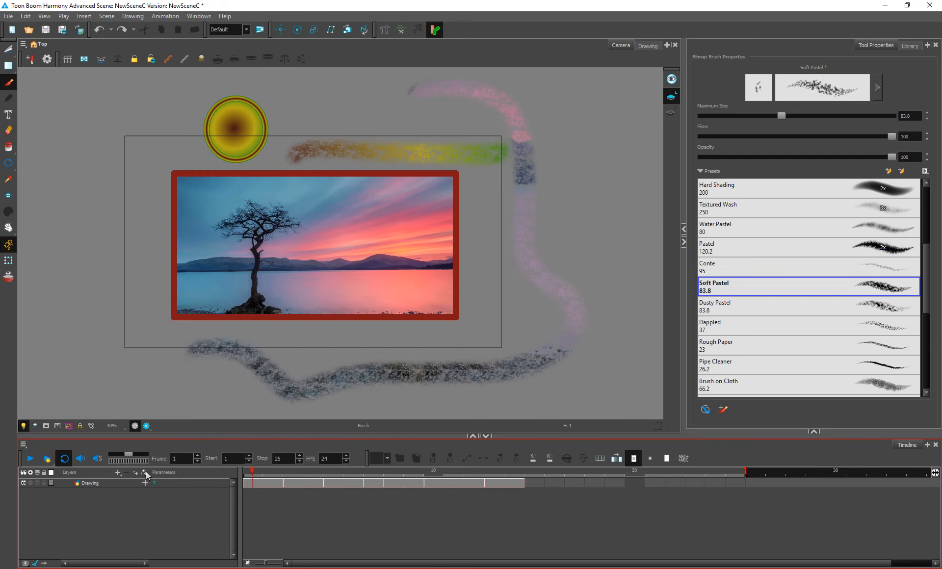
# Step: Add a drawing layer with Line Art and Colour Art set to Vector, and try and undo a Texture 4 stroke
pyautogui.click(136, 474)
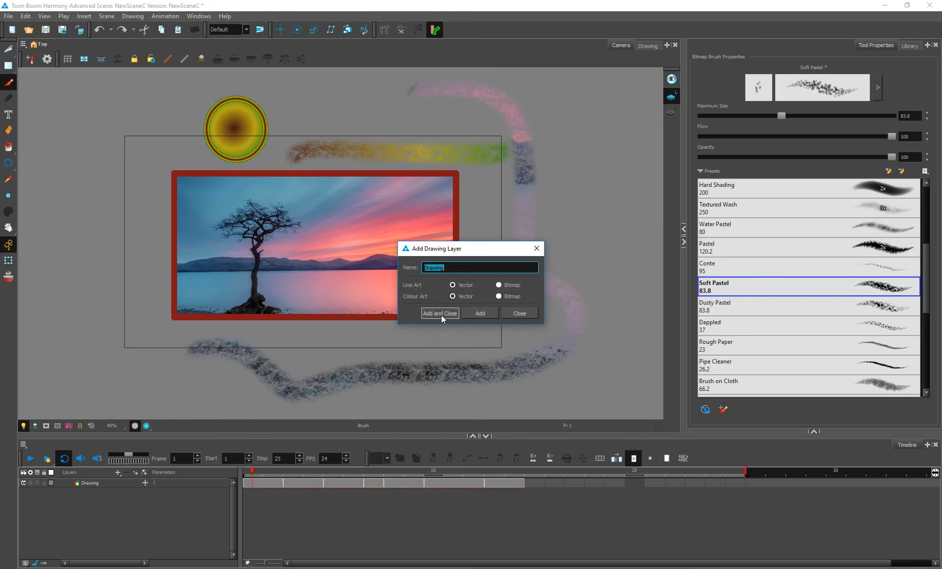
pyautogui.click(441, 315)
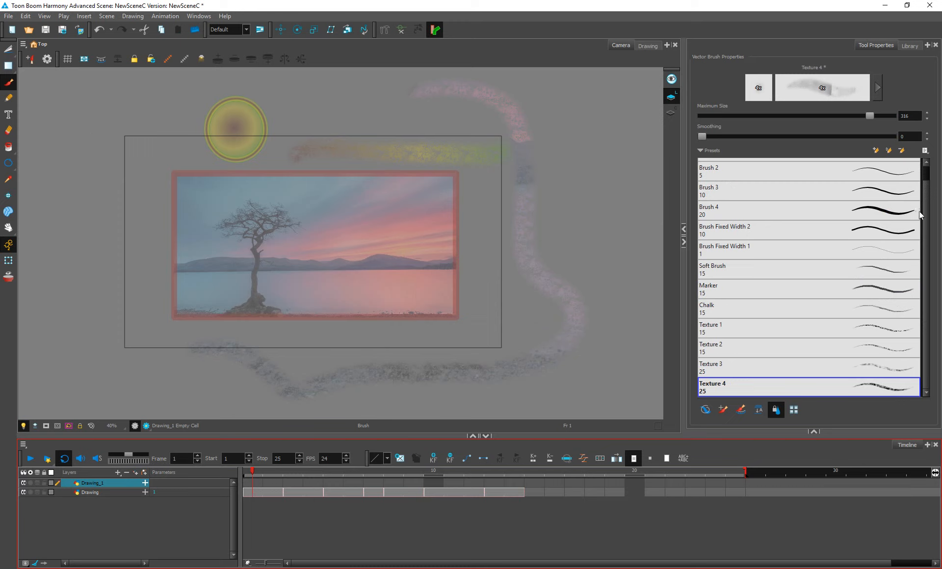
pyautogui.scroll(1, 925, 211)
pyautogui.moveTo(354, 216); pyautogui.dragTo(452, 247)
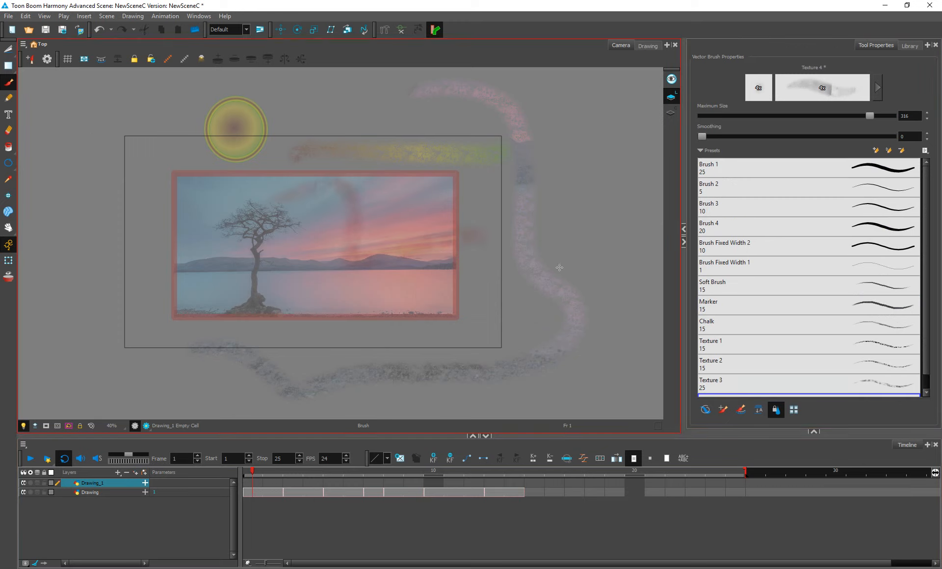
pyautogui.hotkey('ctrl', 'z')
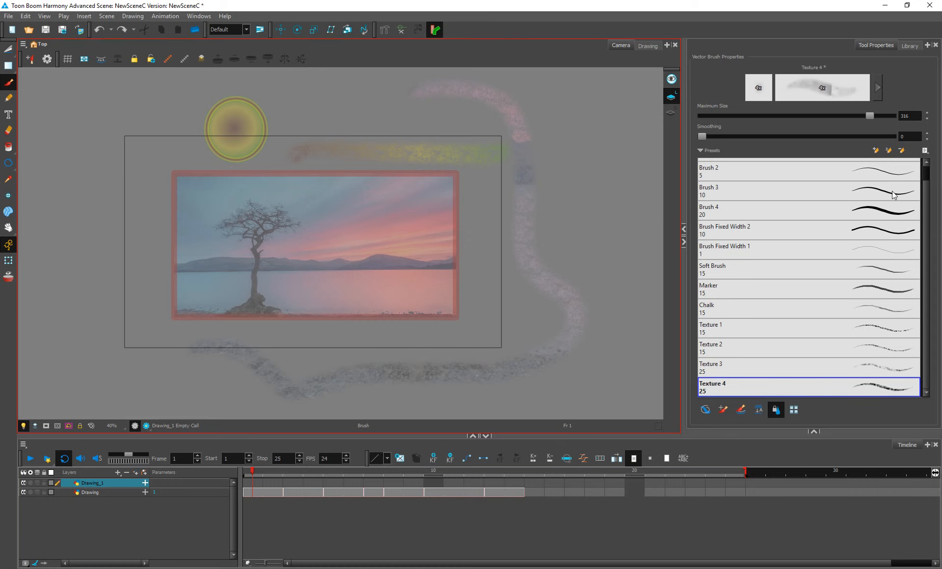
# Step: Select the Brush 1 preset with Maximum Size 500, and try and undo a red stroke across the picture
pyautogui.click(886, 230)
pyautogui.click(897, 191)
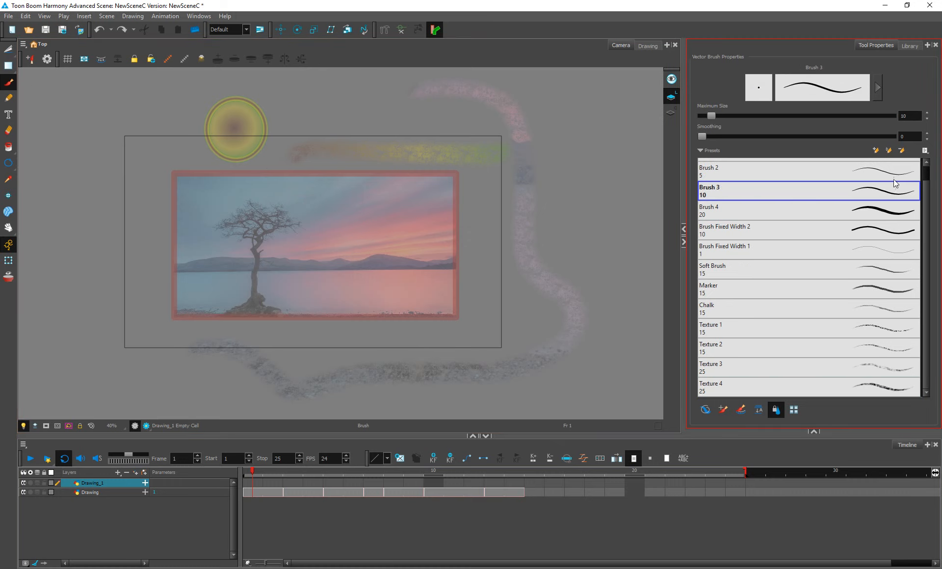
pyautogui.scroll(1, 922, 167)
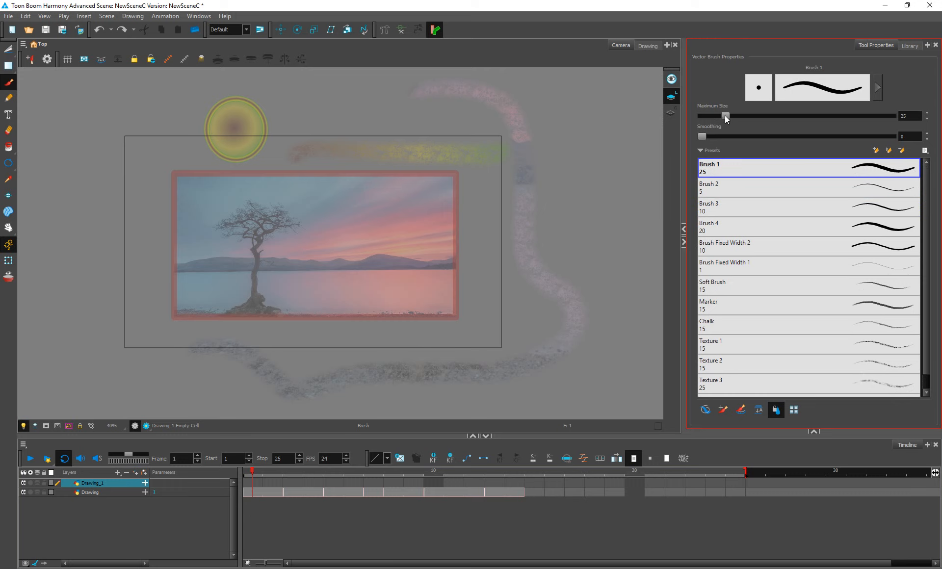
pyautogui.moveTo(725, 116); pyautogui.dragTo(892, 116)
pyautogui.moveTo(133, 260); pyautogui.dragTo(517, 135)
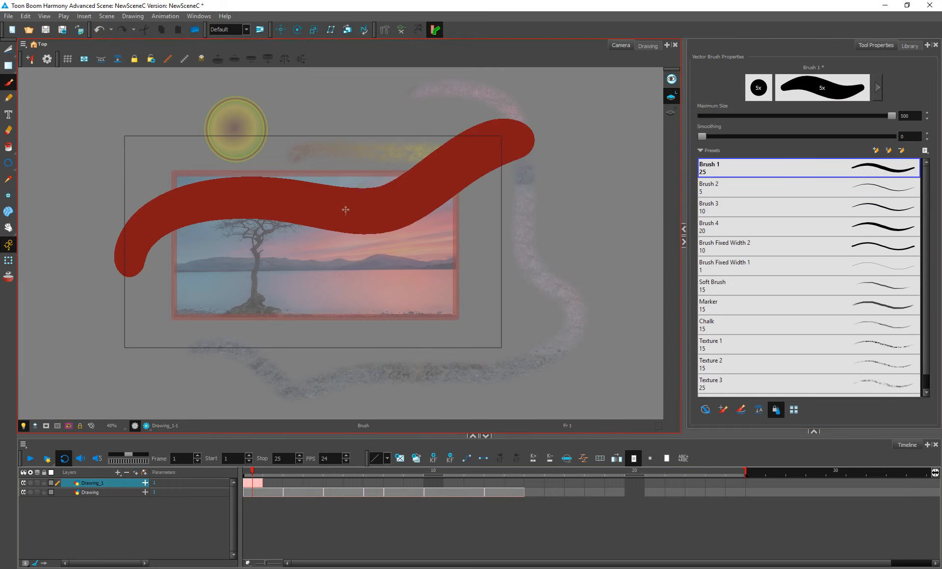
pyautogui.hotkey('ctrl', 'z')
# Step: Paint two thick curved strokes across the picture with the Black swatch, undoing any extra mark between them
pyautogui.click(814, 432)
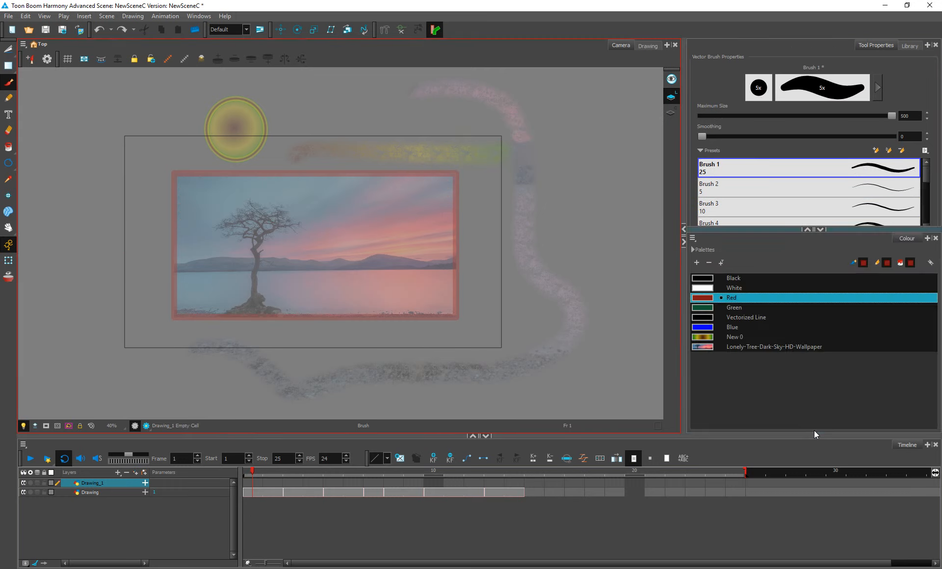
pyautogui.click(731, 278)
pyautogui.moveTo(104, 281)
pyautogui.mouseDown()
pyautogui.moveTo(81, 245)
pyautogui.moveTo(415, 127)
pyautogui.mouseUp()
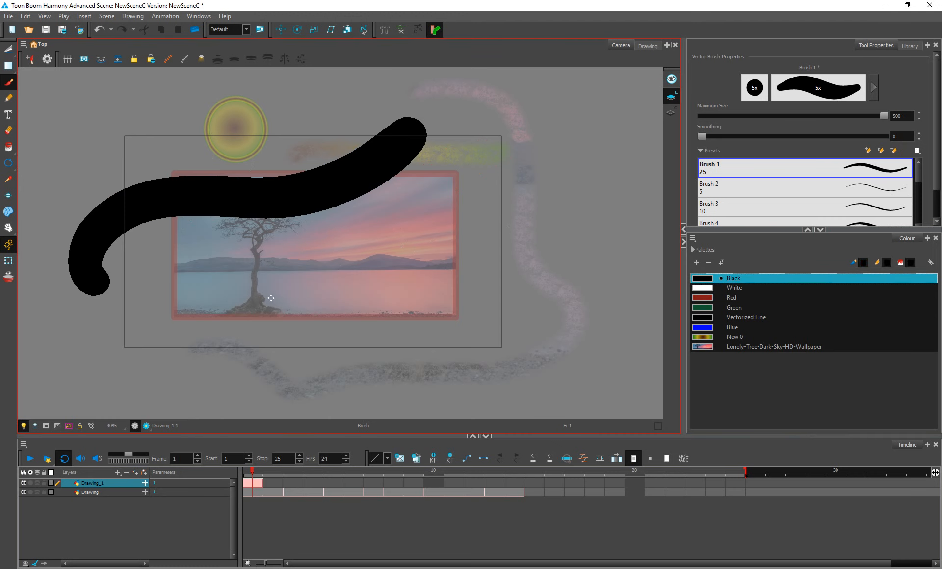
pyautogui.moveTo(209, 297); pyautogui.dragTo(464, 192)
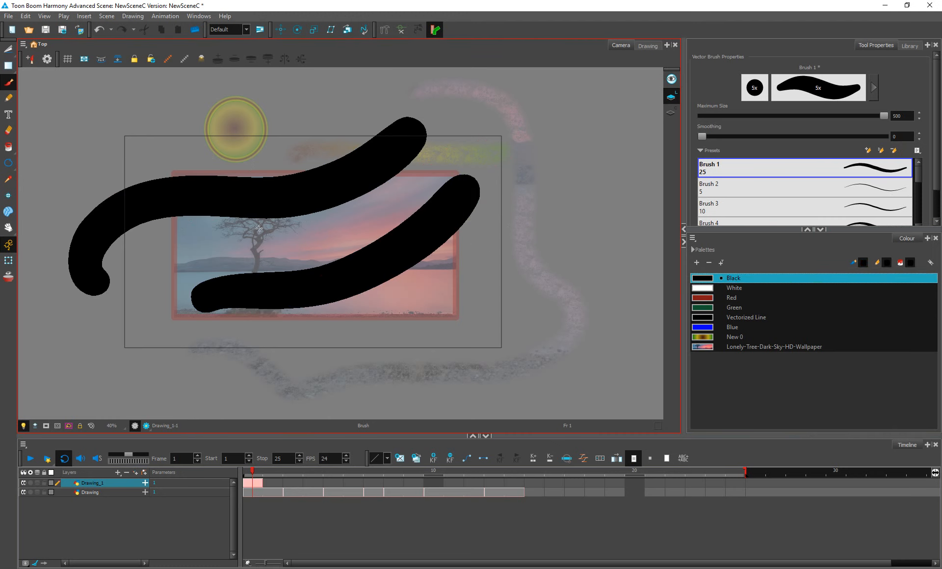
pyautogui.moveTo(259, 228); pyautogui.dragTo(292, 239)
pyautogui.hotkey('ctrl', 'z')
# Step: Add another drawing layer with vector Line Art and Colour Art above the black strokes
pyautogui.scroll(-2, 336, 222)
pyautogui.scroll(3, 328, 236)
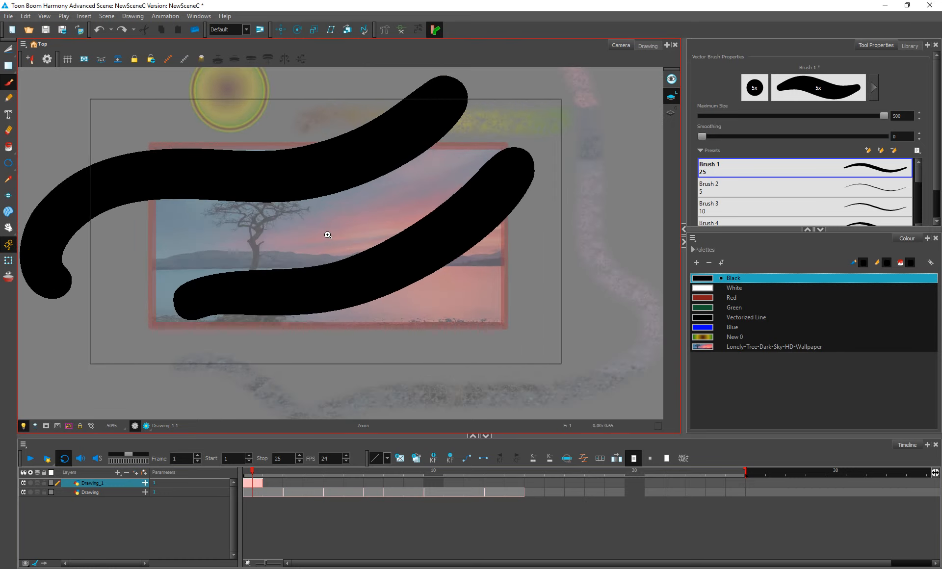
pyautogui.scroll(1, 328, 235)
pyautogui.moveTo(332, 155)
pyautogui.mouseDown()
pyautogui.moveTo(343, 180)
pyautogui.moveTo(333, 174)
pyautogui.mouseUp()
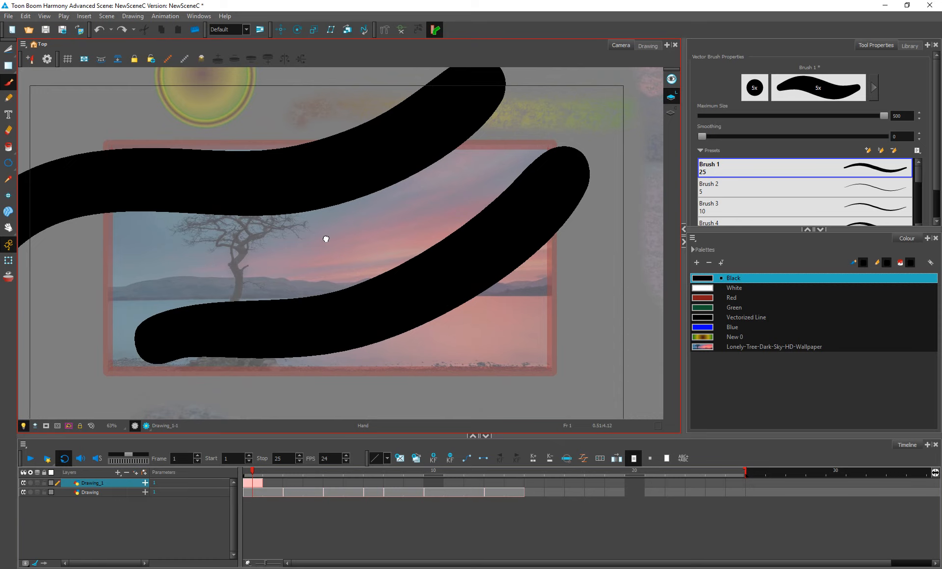
pyautogui.moveTo(325, 238); pyautogui.dragTo(326, 227)
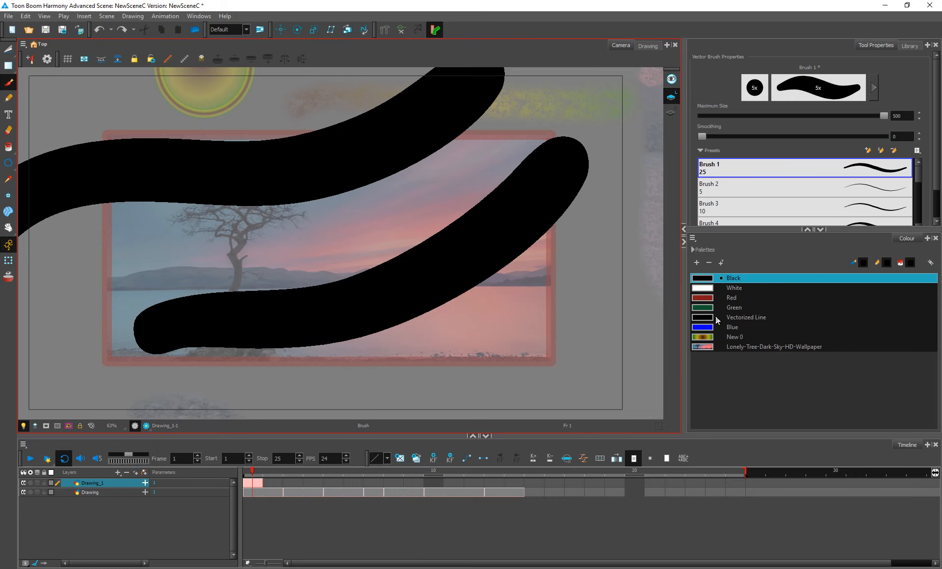
pyautogui.click(135, 474)
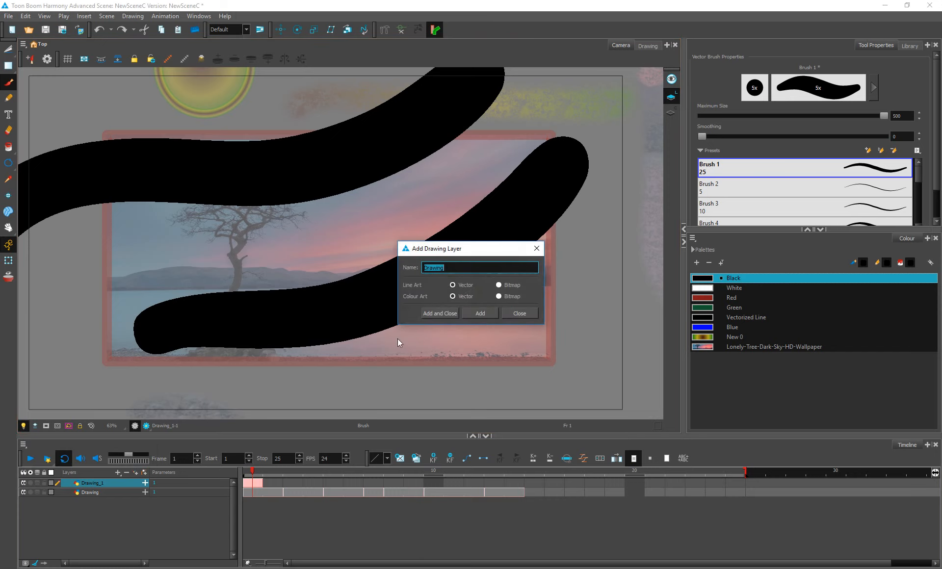
pyautogui.click(438, 313)
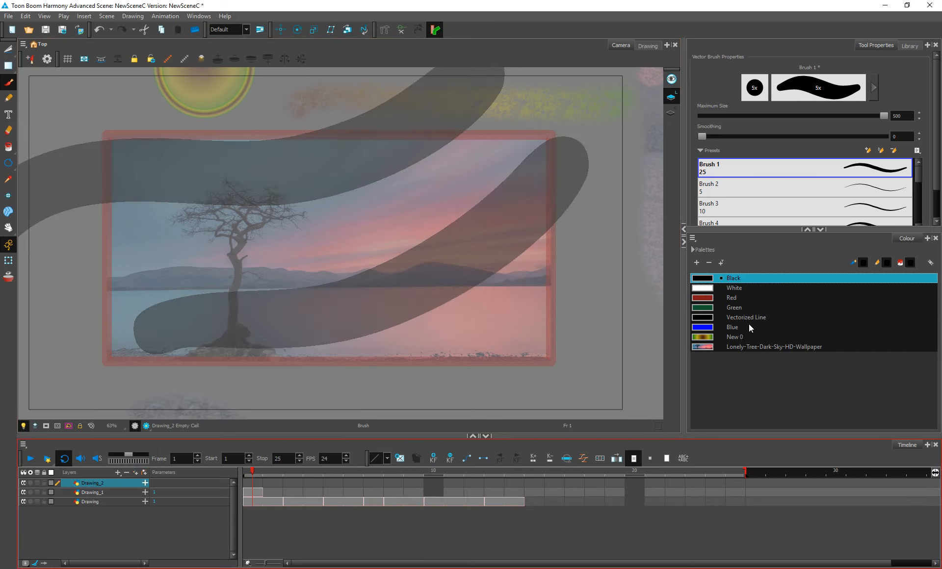
# Step: Paint two thick, roughly vertical strokes over the black strokes with the Red swatch on the new layer
pyautogui.click(734, 297)
pyautogui.moveTo(426, 108); pyautogui.dragTo(460, 306)
pyautogui.moveTo(554, 123); pyautogui.dragTo(555, 310)
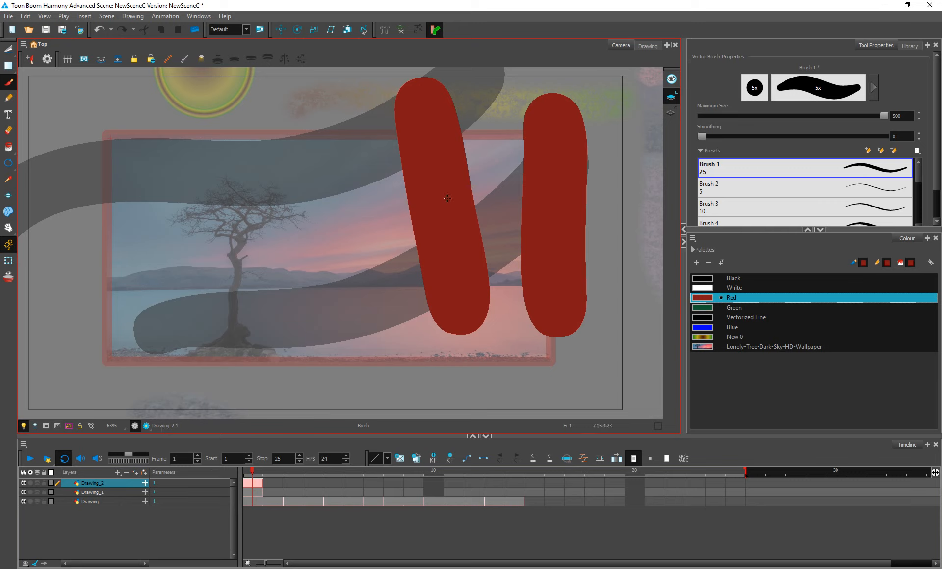
# Step: Compare the Drawing_1 and Drawing layers under the light table, and preview the frame in Render View before returning to the normal view
pyautogui.click(92, 493)
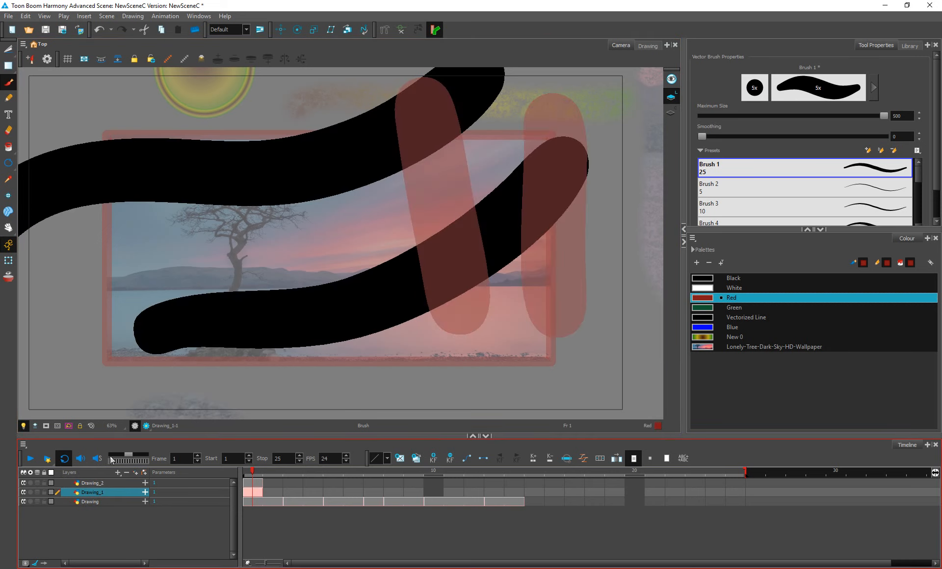
pyautogui.click(95, 501)
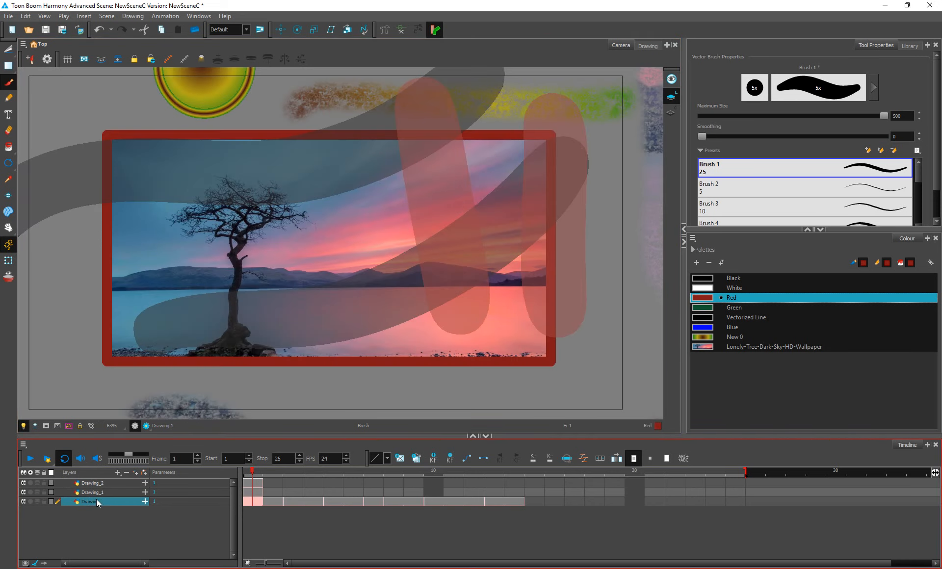
pyautogui.click(102, 493)
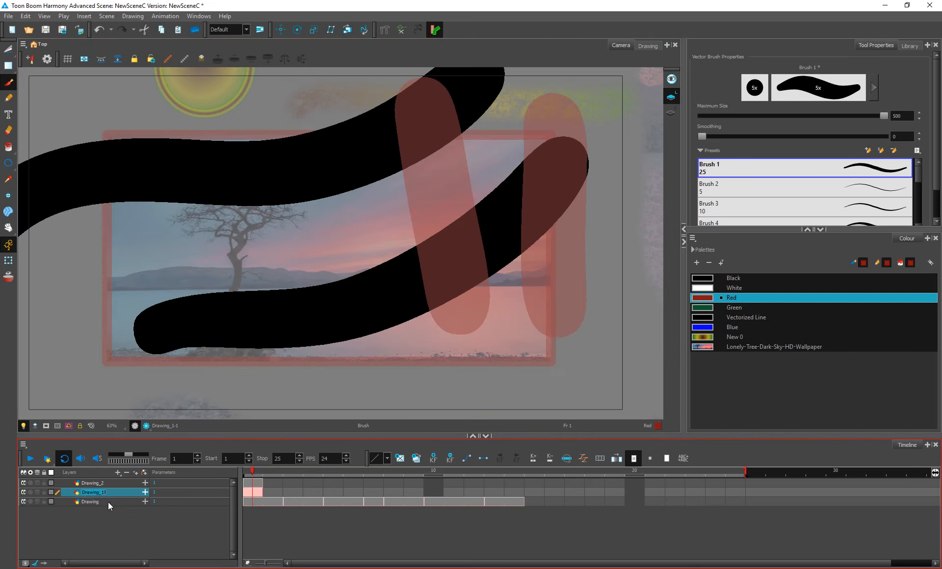
pyautogui.click(106, 502)
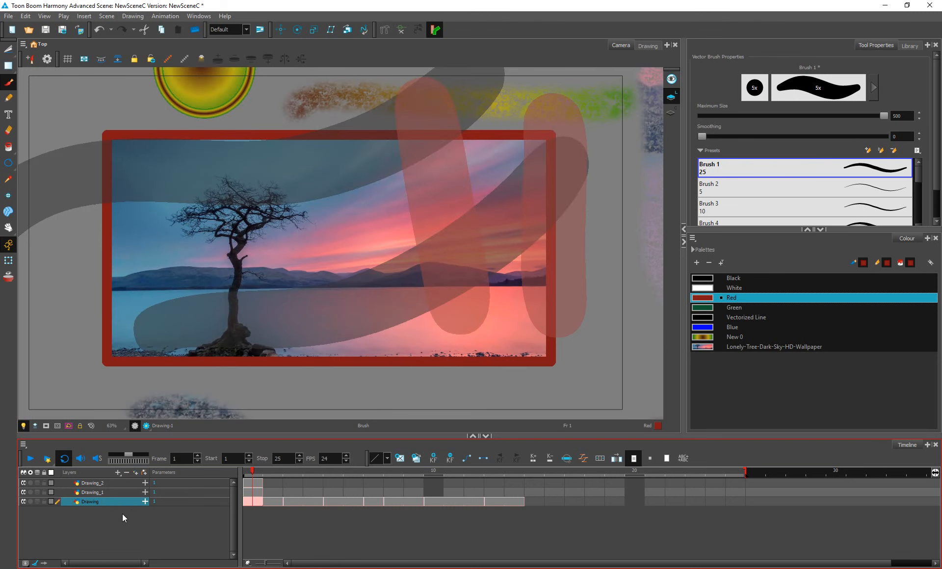
pyautogui.click(146, 426)
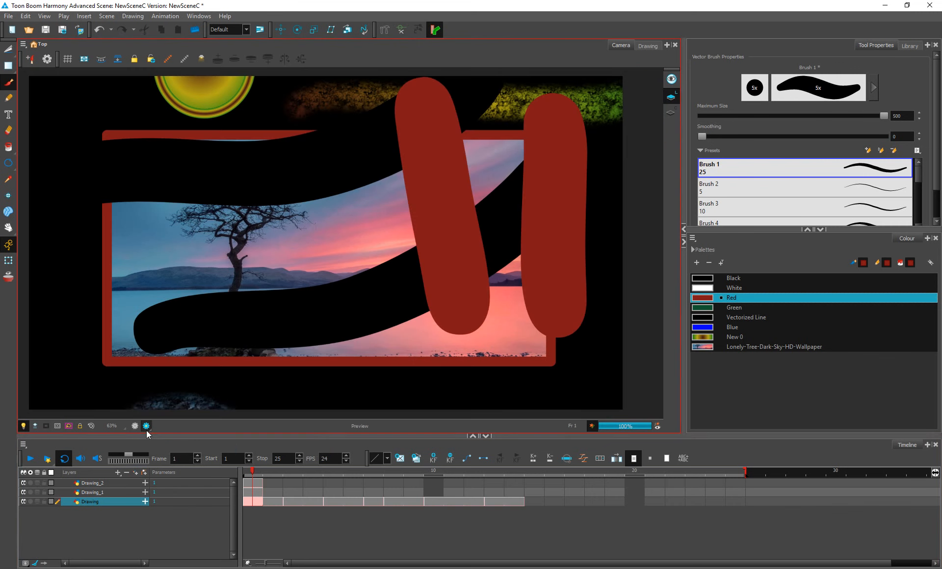
pyautogui.click(141, 427)
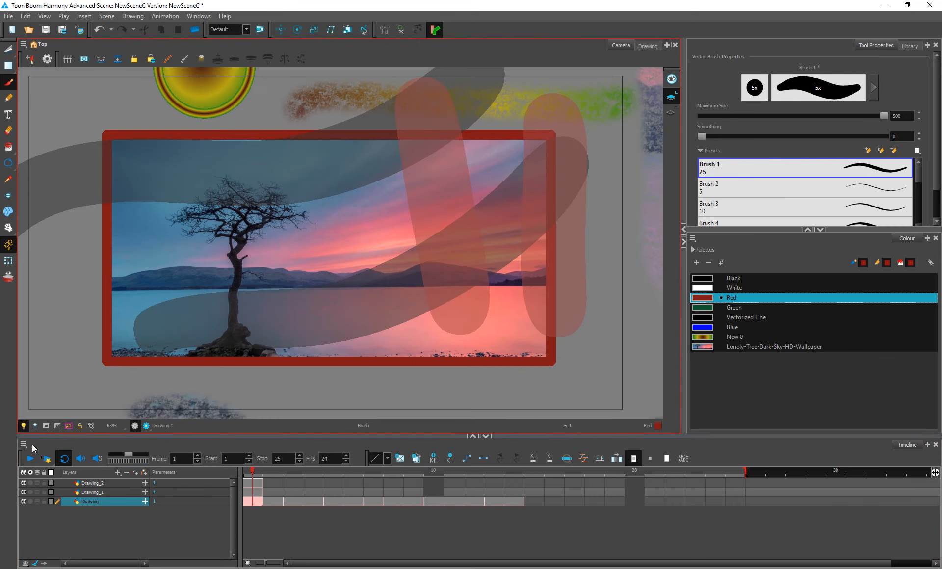
# Step: Turn off the Camera view's light table, bring the current drawing on top, and select the three layers in turn to compare their stacking
pyautogui.click(23, 428)
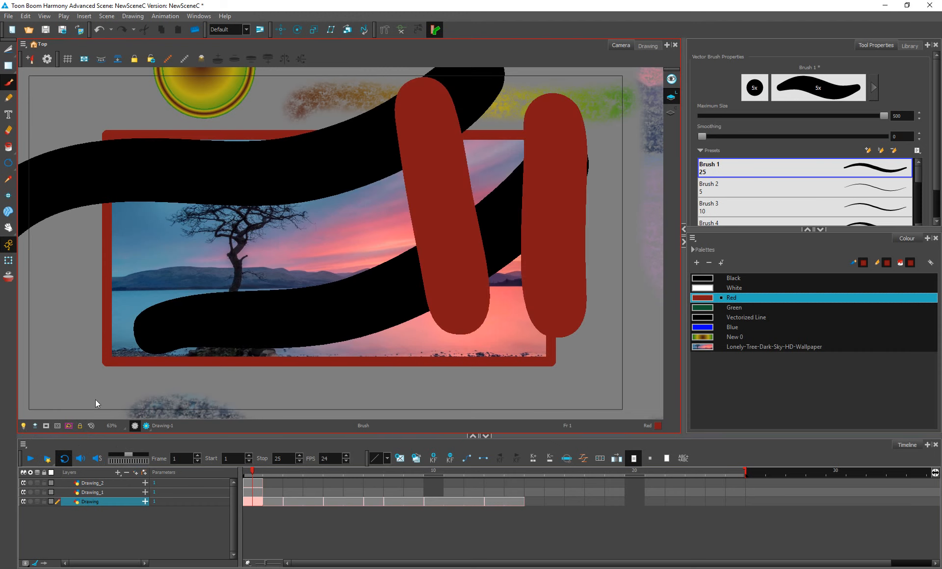
pyautogui.click(89, 491)
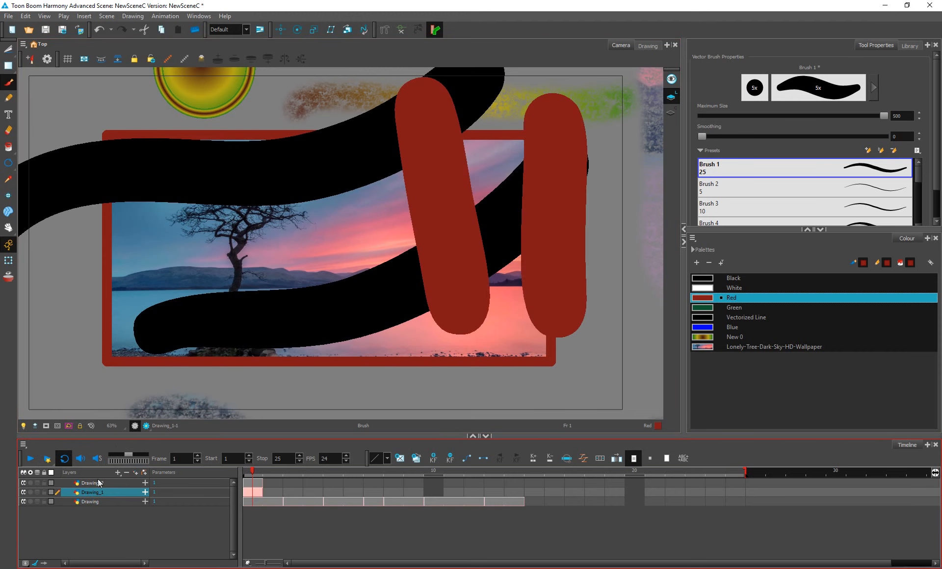
pyautogui.click(35, 428)
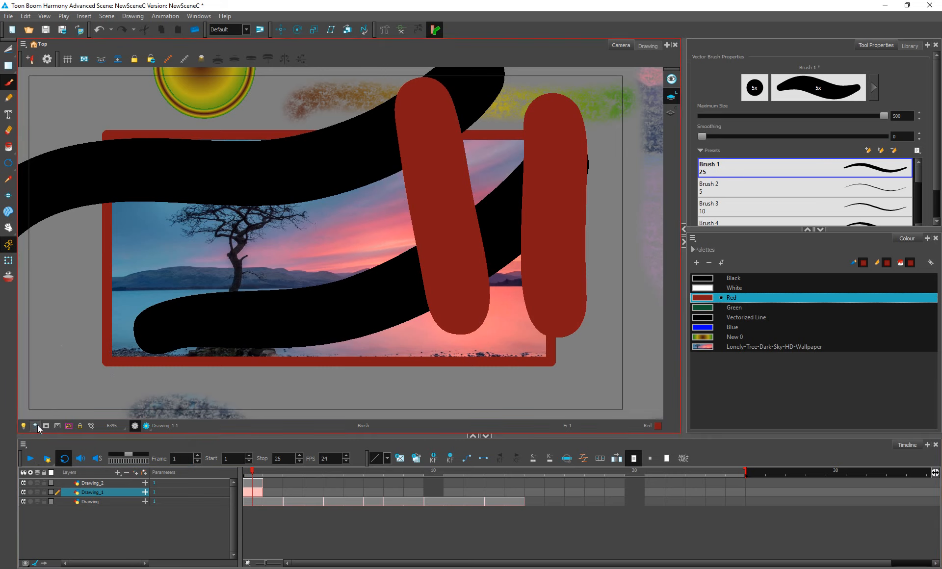
pyautogui.click(102, 502)
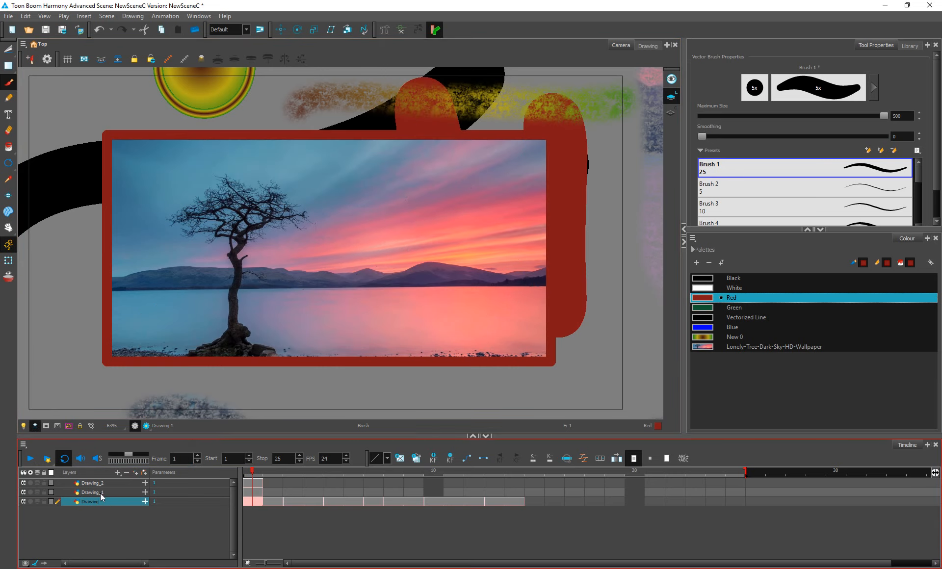
pyautogui.click(99, 492)
pyautogui.click(96, 484)
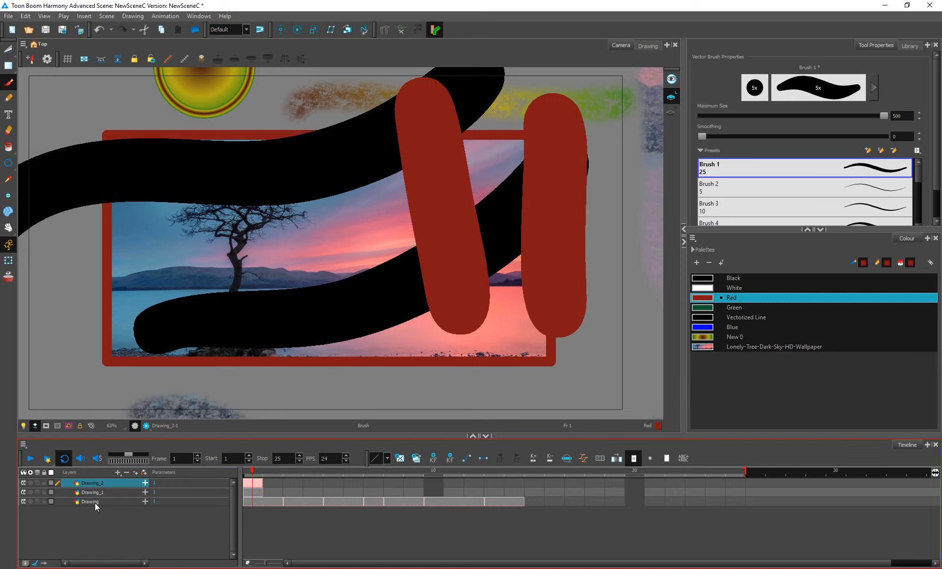
pyautogui.click(100, 493)
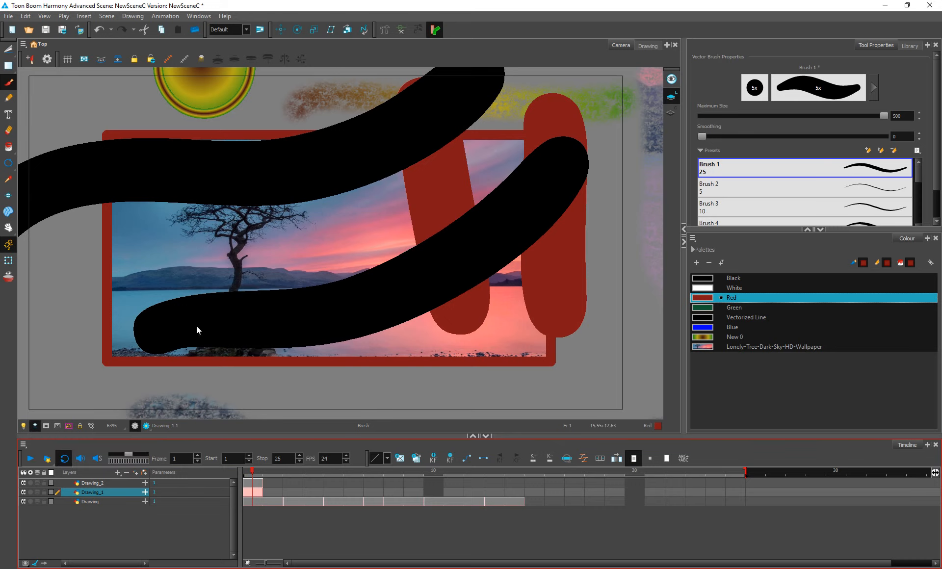
# Step: Examine the Drawing_1 strokes in the Drawing view with the light table turned off and back on
pyautogui.click(648, 46)
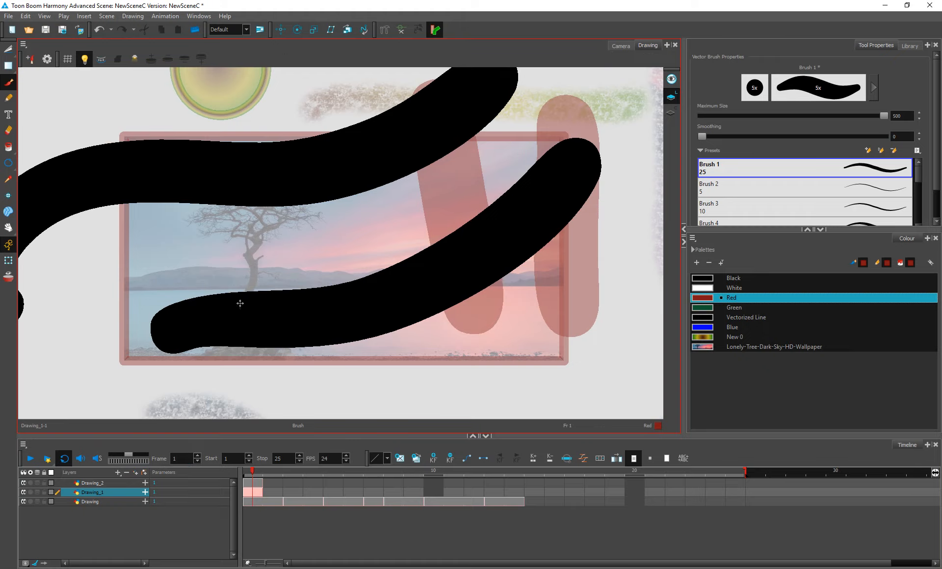
pyautogui.click(84, 59)
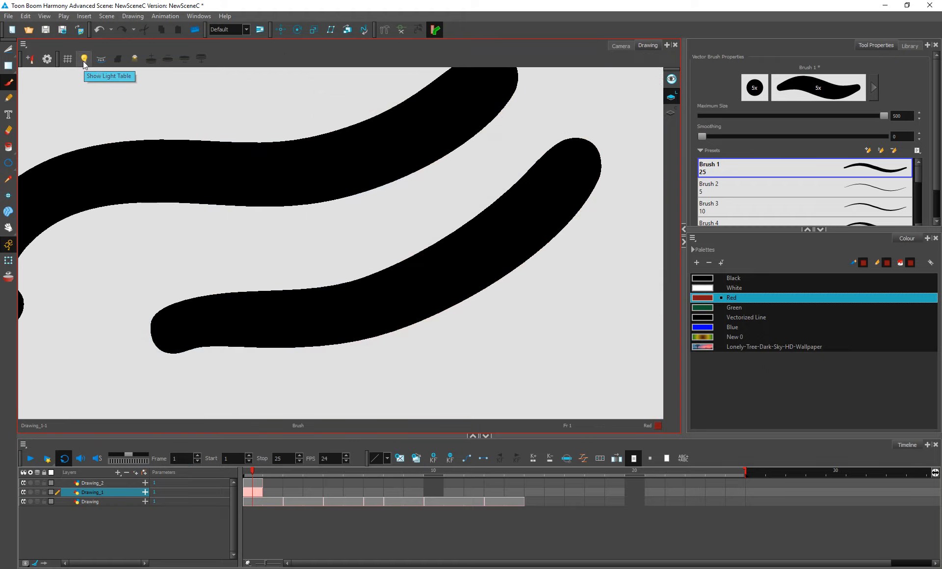
pyautogui.hotkey('ctrl', 'space')
pyautogui.scroll(-3, 298, 201)
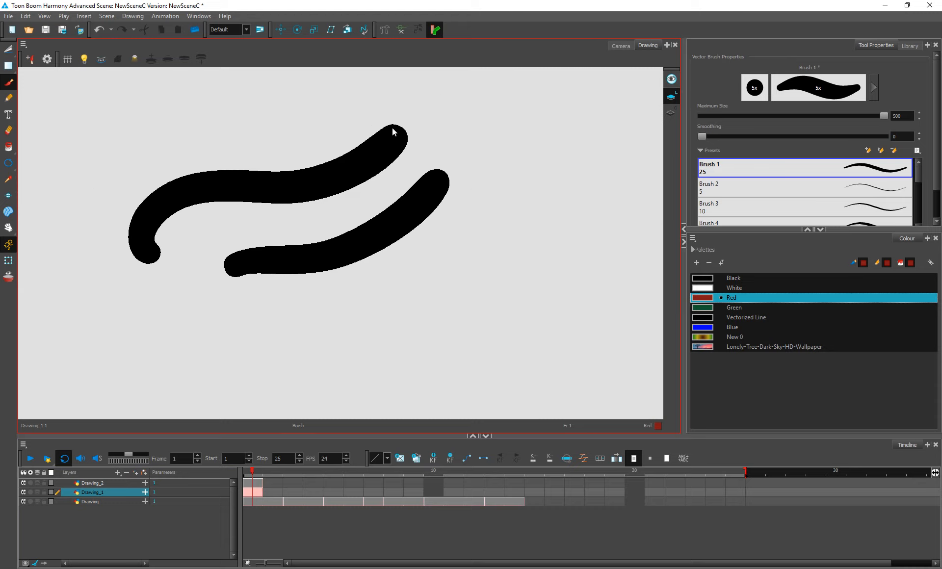
pyautogui.click(88, 60)
# Step: Try different light table opacity and wash levels in the onion skin and light table transparency settings, and cancel the changes
pyautogui.click(132, 58)
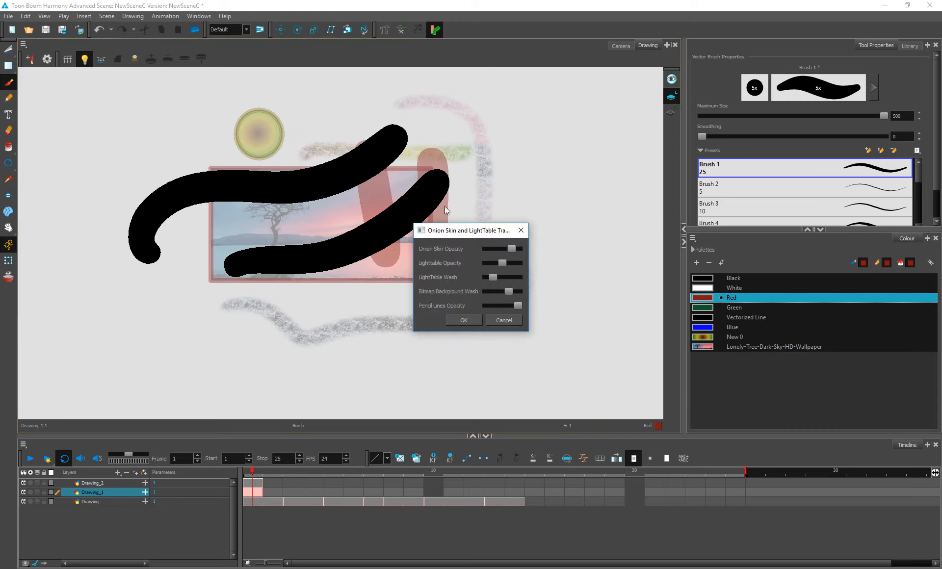
pyautogui.moveTo(459, 235); pyautogui.dragTo(526, 199)
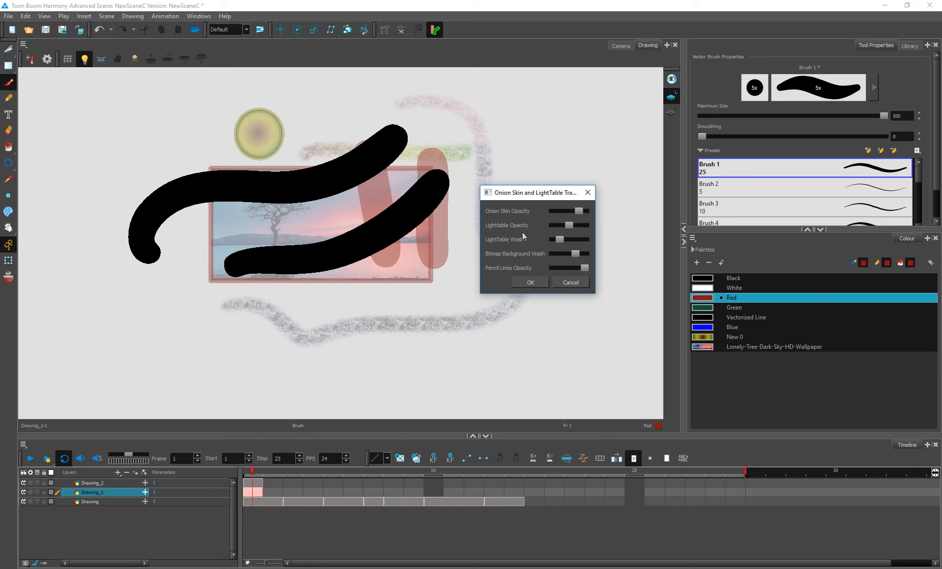
pyautogui.moveTo(558, 225)
pyautogui.mouseDown()
pyautogui.moveTo(549, 226)
pyautogui.moveTo(575, 230)
pyautogui.moveTo(546, 232)
pyautogui.moveTo(575, 231)
pyautogui.moveTo(555, 237)
pyautogui.moveTo(578, 239)
pyautogui.moveTo(563, 241)
pyautogui.mouseUp()
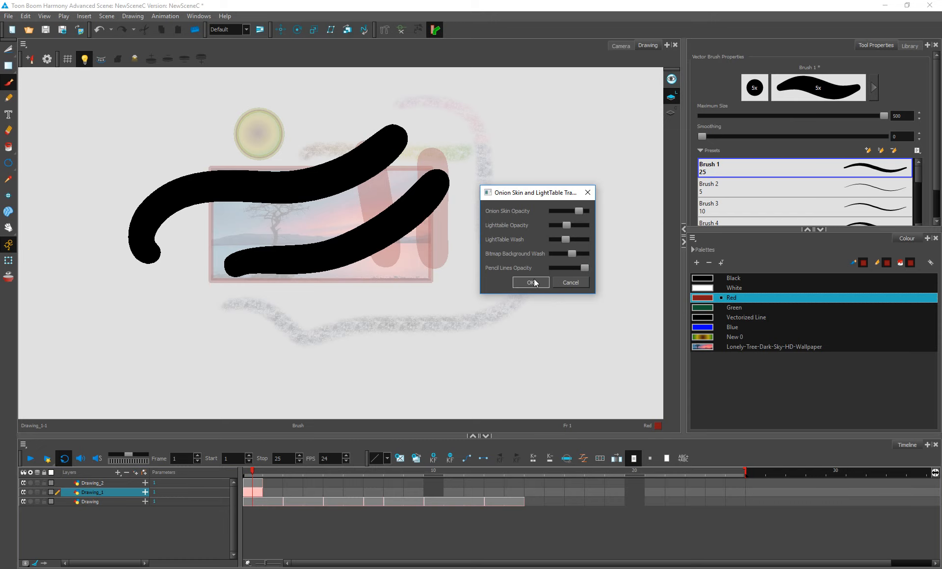
pyautogui.click(571, 283)
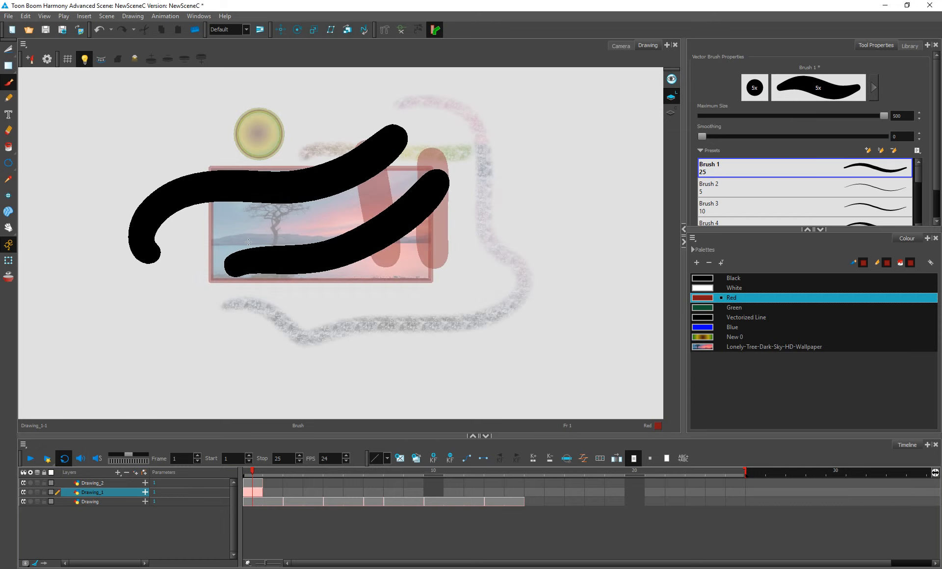
# Step: Return to the Camera view and undo the red strokes, the Drawing_2 layer and both black strokes
pyautogui.click(621, 45)
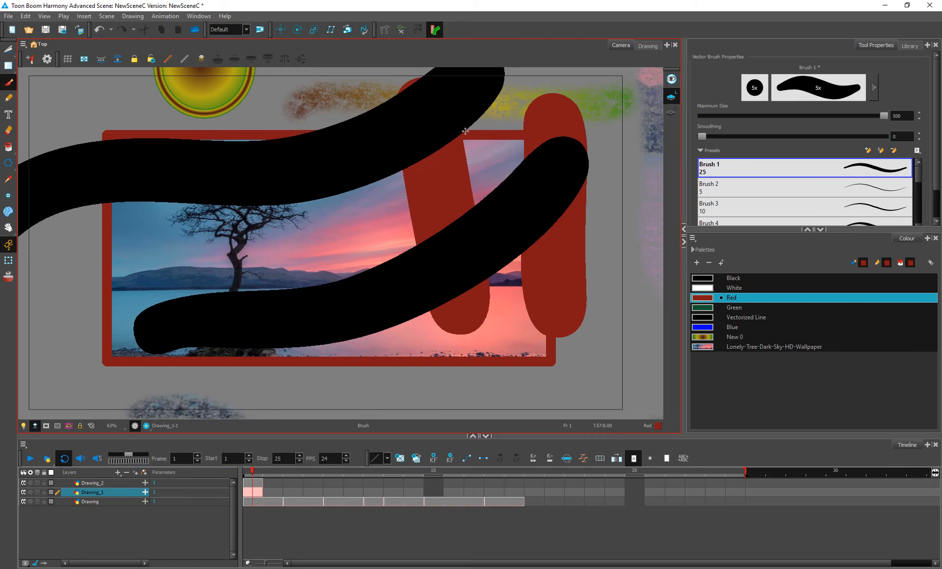
pyautogui.hotkey('ctrl', 'z')
pyautogui.hotkey('ctrl', 'z')
pyautogui.hotkey('ctrl', 'z')
pyautogui.hotkey('ctrl', 'z')
pyautogui.hotkey('ctrl', 'z')
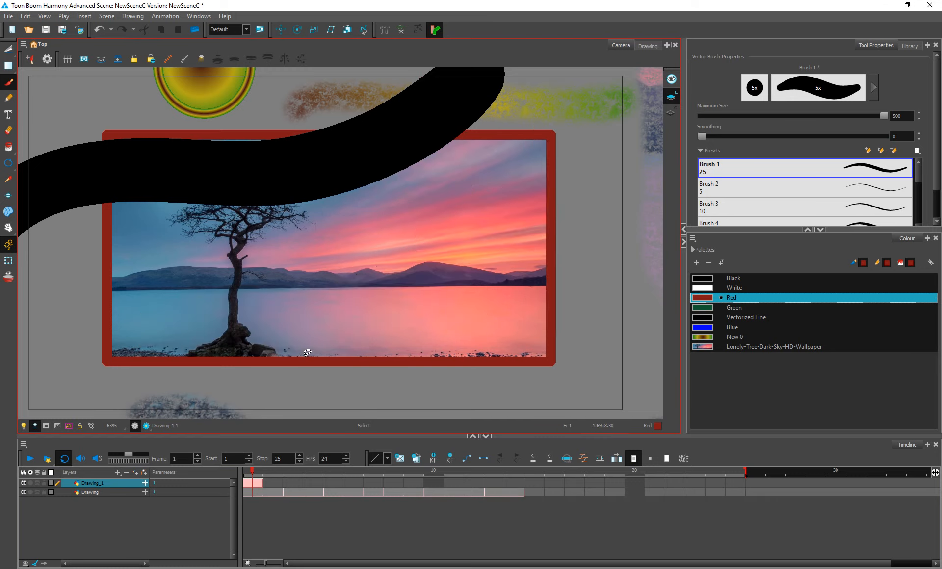
pyautogui.hotkey('ctrl', 'z')
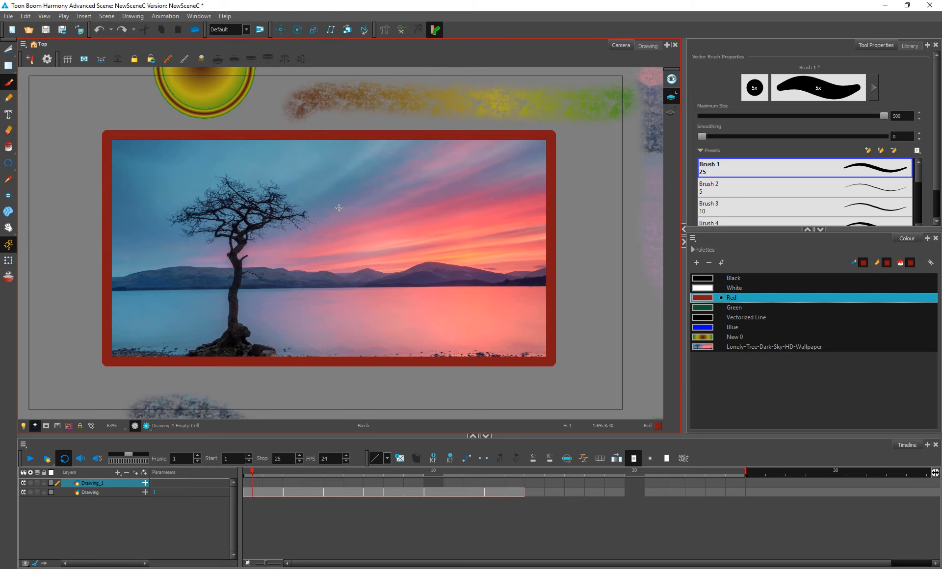
# Step: Delete the empty Drawing_1 layer from the timeline
pyautogui.scroll(-3, 337, 224)
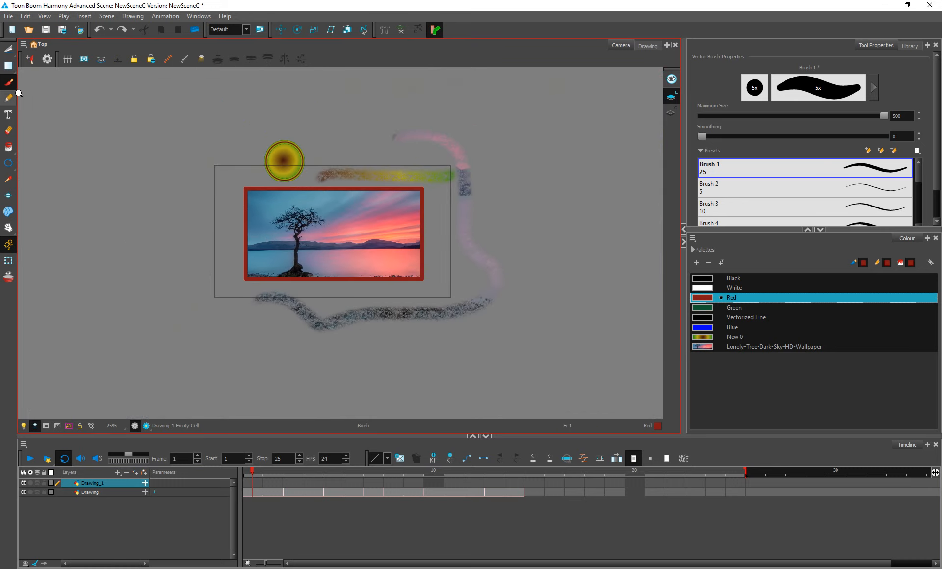
pyautogui.doubleClick(101, 484)
pyautogui.rightClick(118, 483)
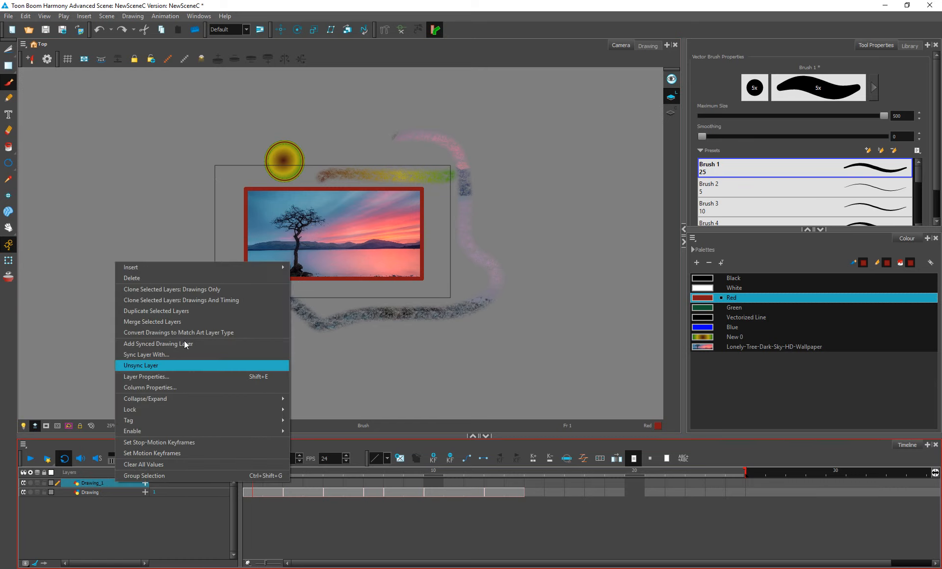
pyautogui.click(192, 279)
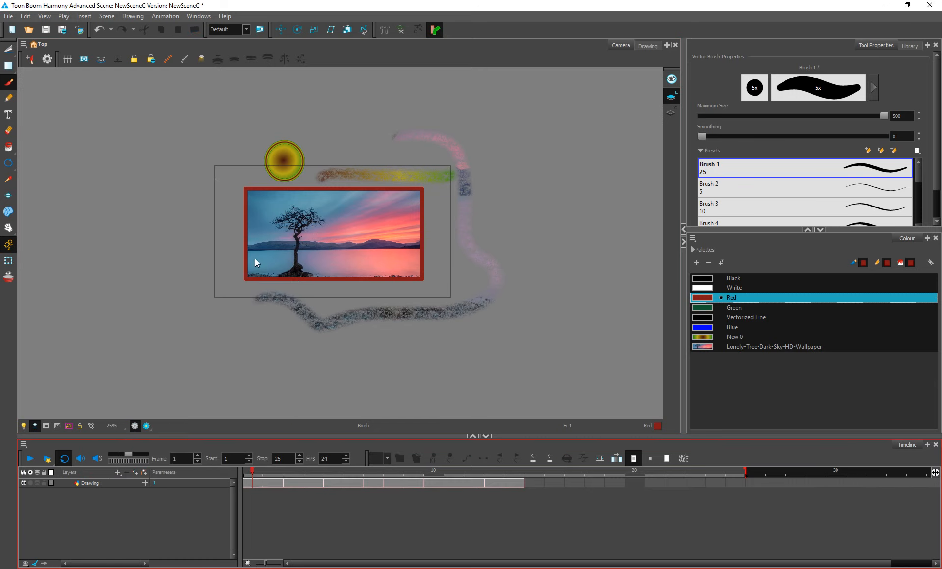
# Step: Select all the artwork on the first frame of the Drawing layer with the Select tool and delete it
pyautogui.click(8, 49)
pyautogui.click(44, 49)
pyautogui.moveTo(187, 132)
pyautogui.mouseDown()
pyautogui.moveTo(591, 169)
pyautogui.moveTo(206, 314)
pyautogui.mouseUp()
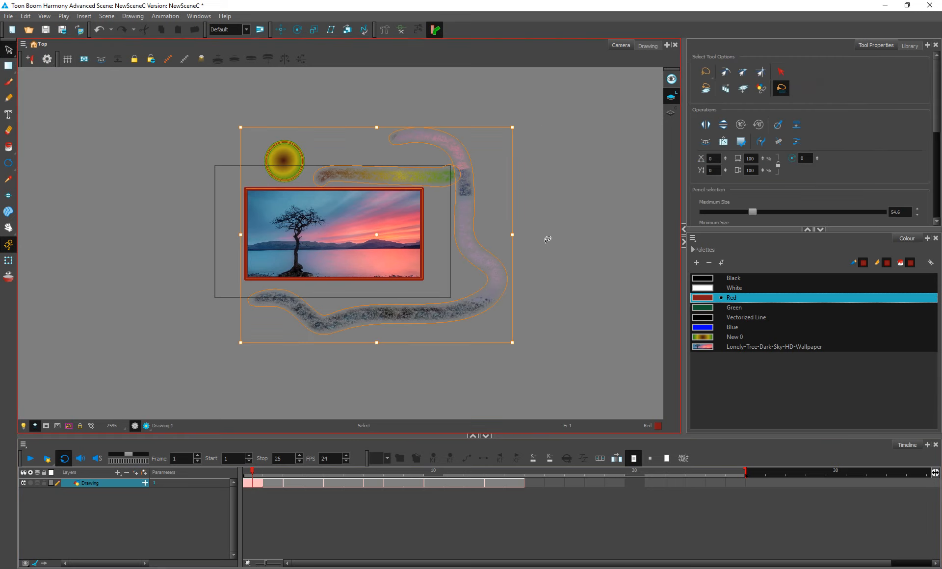
pyautogui.press('Delete')
pyautogui.hotkey('alt', 'z')
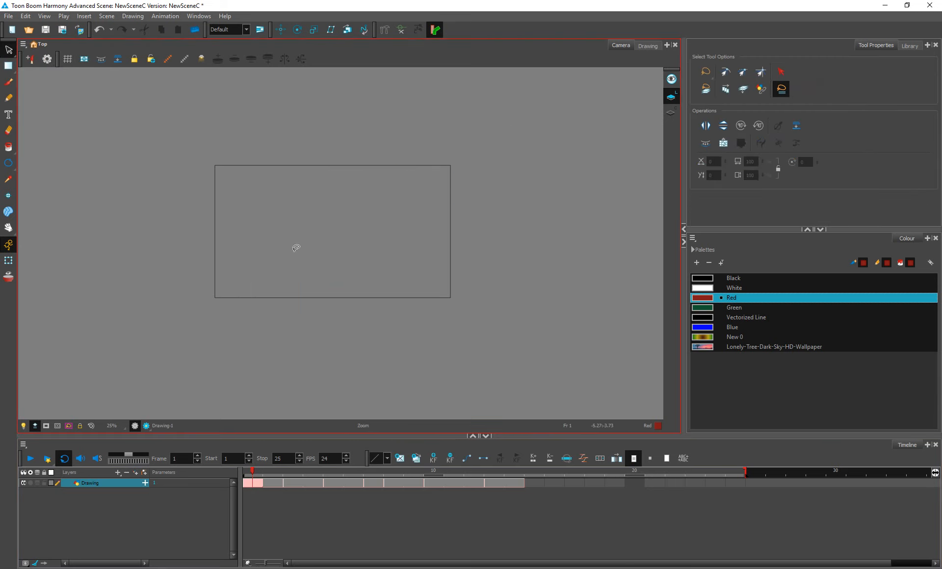
pyautogui.click(309, 241)
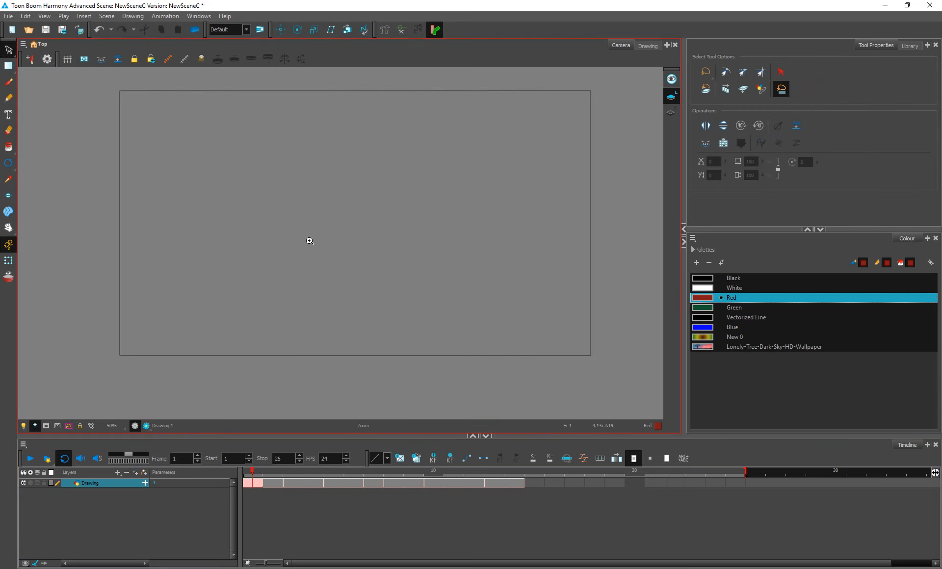
pyautogui.moveTo(348, 206); pyautogui.dragTo(337, 215)
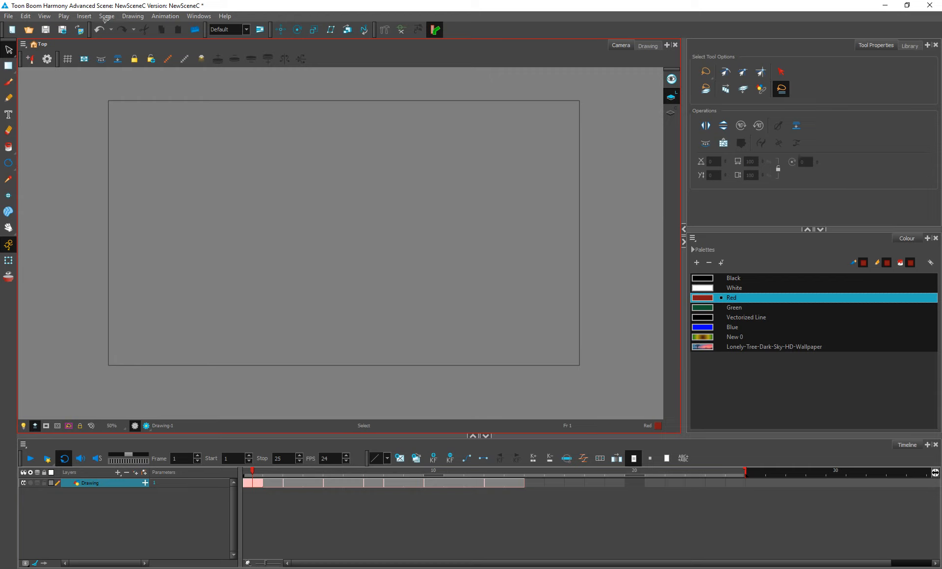
# Step: Set up the Brush tool with the Black colour, a minimum size of 0% and a maximum size of 280
pyautogui.click(8, 84)
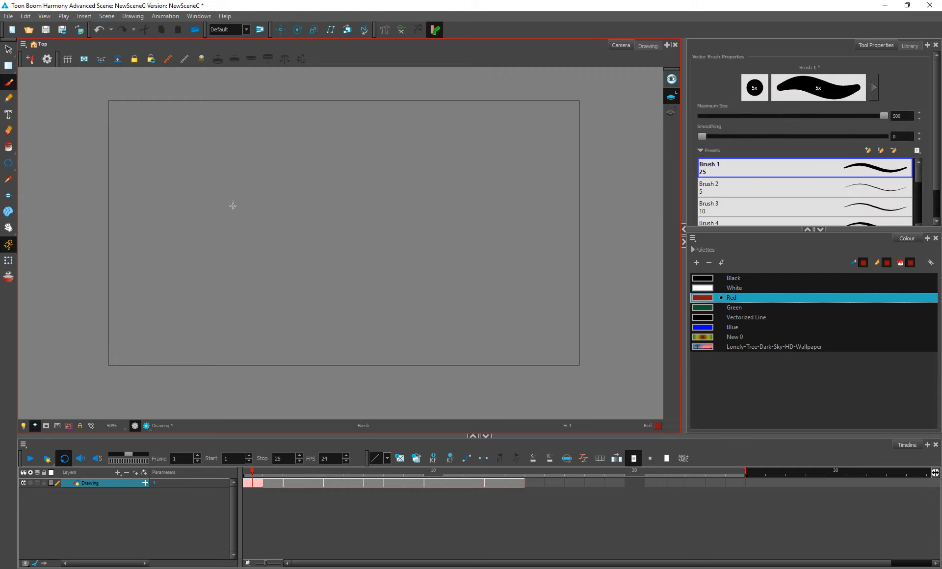
pyautogui.moveTo(223, 219)
pyautogui.mouseDown()
pyautogui.moveTo(342, 272)
pyautogui.moveTo(294, 278)
pyautogui.mouseUp()
pyautogui.hotkey('ctrl', 'z')
pyautogui.click(736, 278)
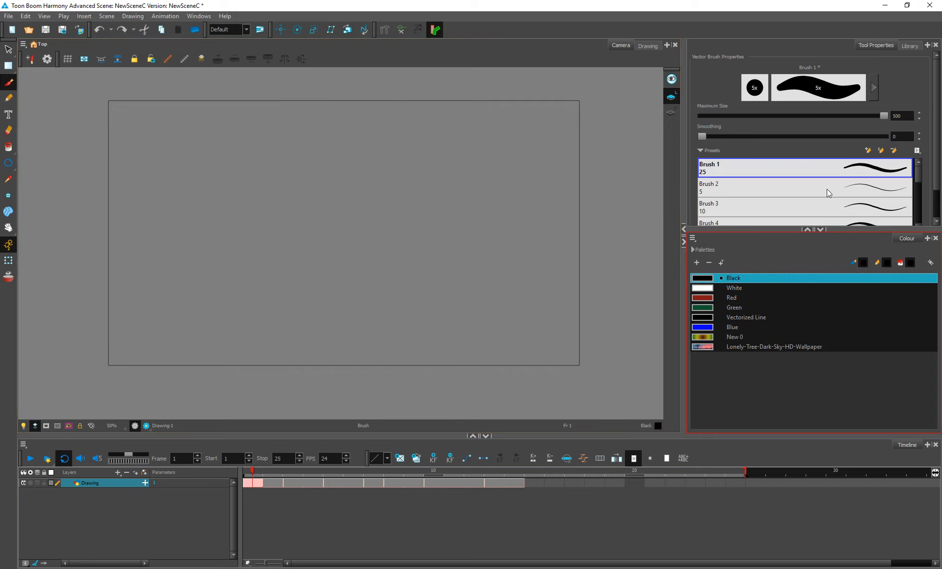
pyautogui.click(874, 91)
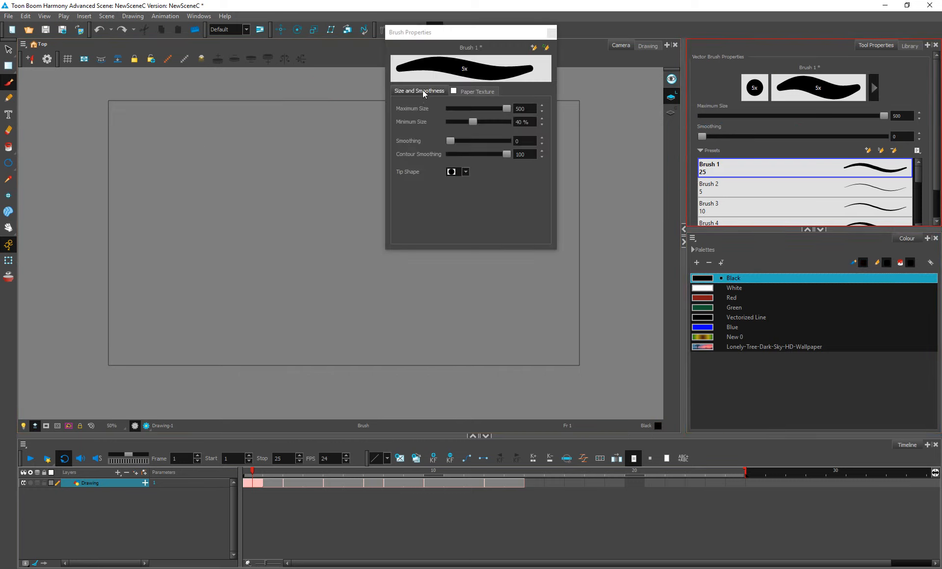
pyautogui.moveTo(470, 125); pyautogui.dragTo(452, 125)
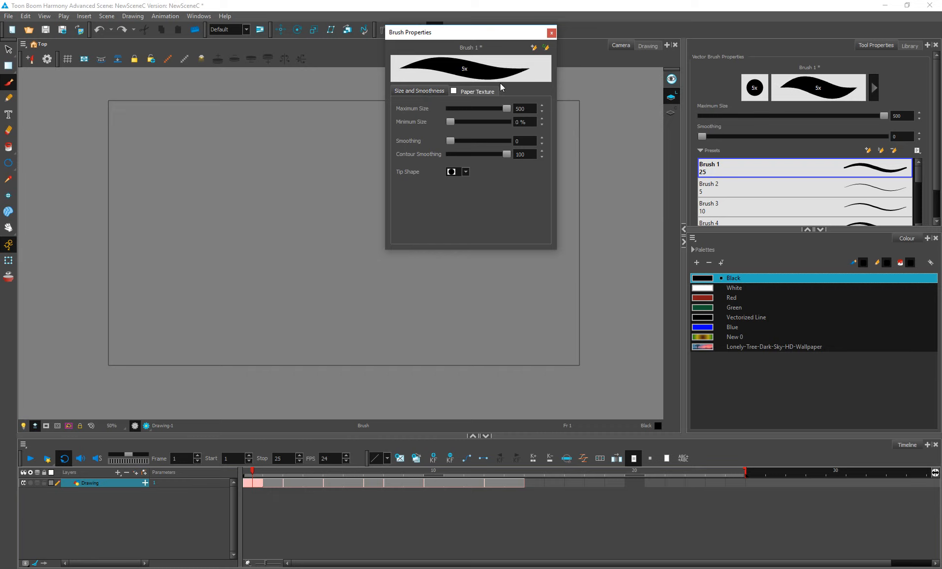
pyautogui.click(552, 33)
pyautogui.moveTo(877, 119); pyautogui.dragTo(856, 118)
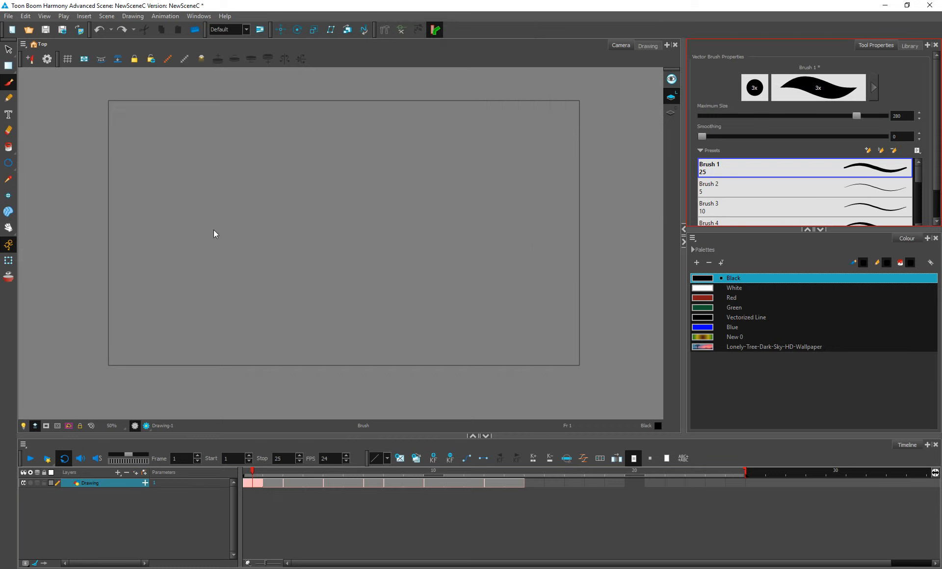
# Step: Draw a large black circle inside the camera frame, leaving a small gap on its lower-left side
pyautogui.moveTo(204, 236)
pyautogui.mouseDown()
pyautogui.moveTo(353, 151)
pyautogui.moveTo(223, 202)
pyautogui.mouseUp()
pyautogui.hotkey('ctrl', 'z')
pyautogui.moveTo(240, 248)
pyautogui.mouseDown()
pyautogui.moveTo(378, 284)
pyautogui.moveTo(250, 271)
pyautogui.mouseUp()
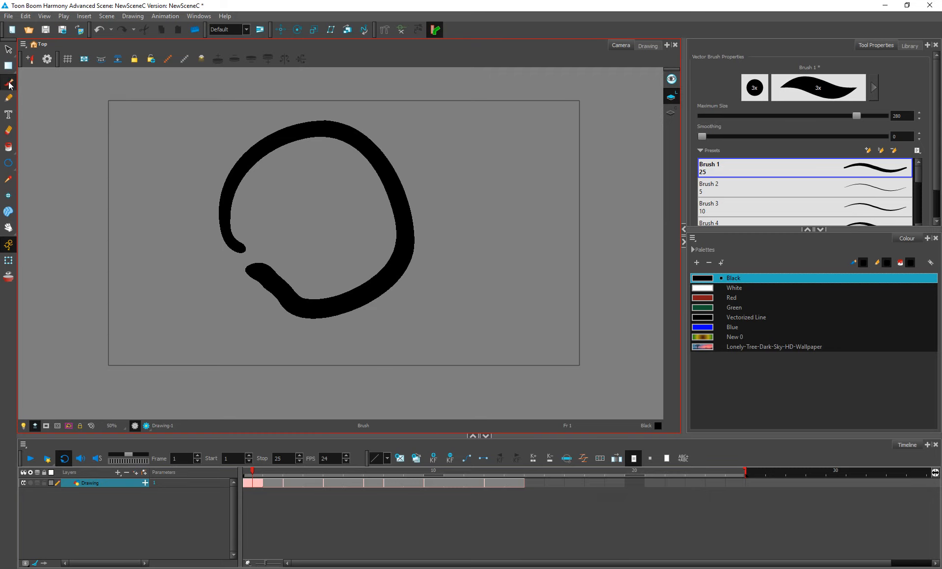
# Step: Bridge the opening in the circle's outline with an invisible stroke using the Close Gap tool
pyautogui.click(7, 149)
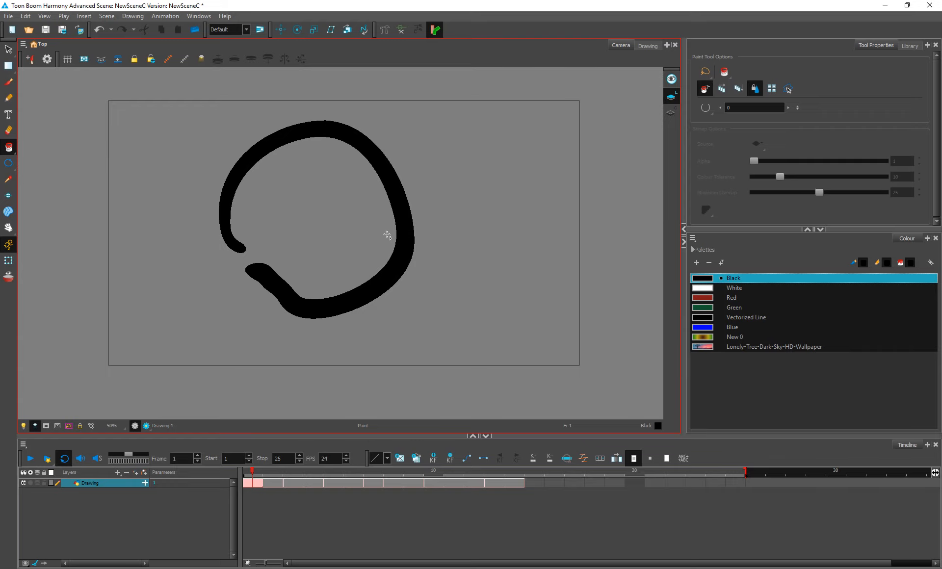
pyautogui.click(10, 149)
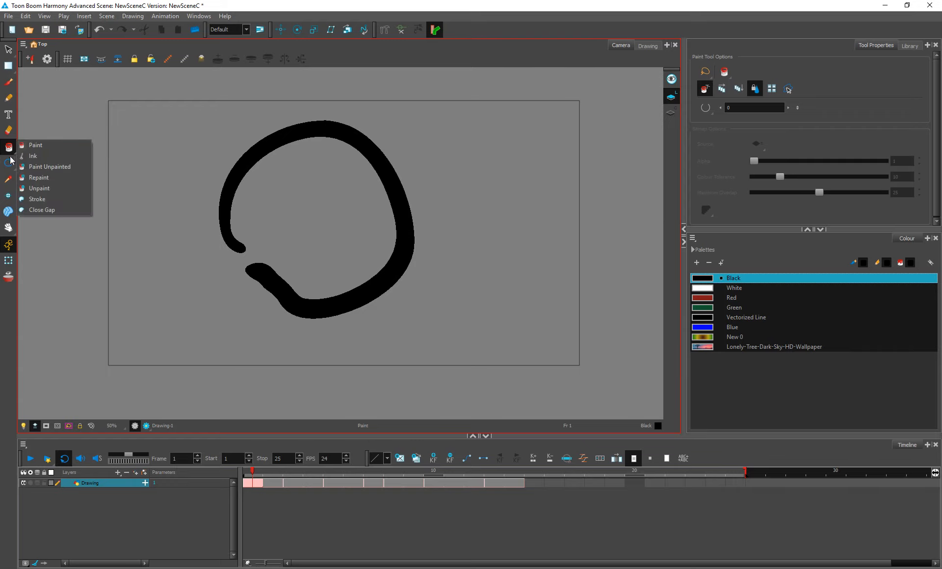
pyautogui.click(59, 211)
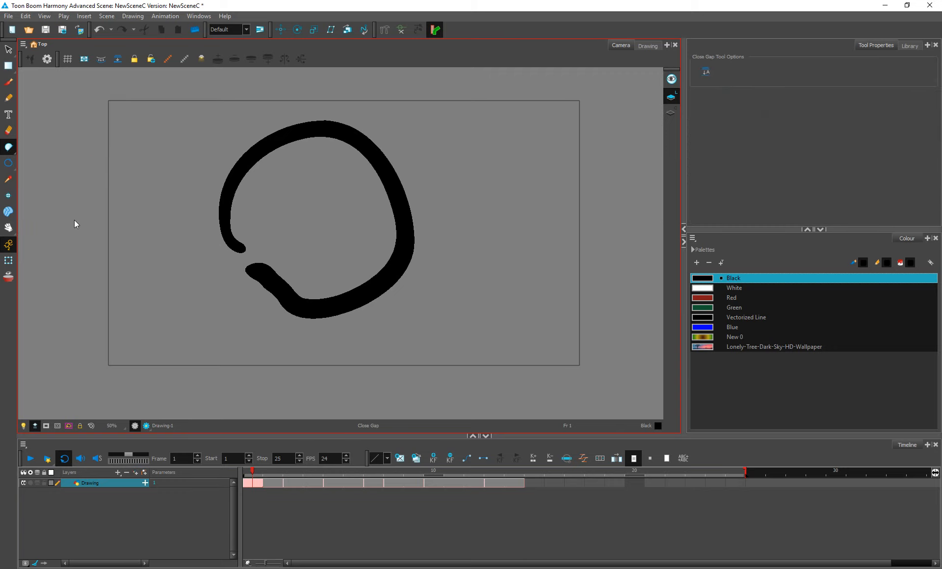
pyautogui.moveTo(237, 241); pyautogui.dragTo(300, 293)
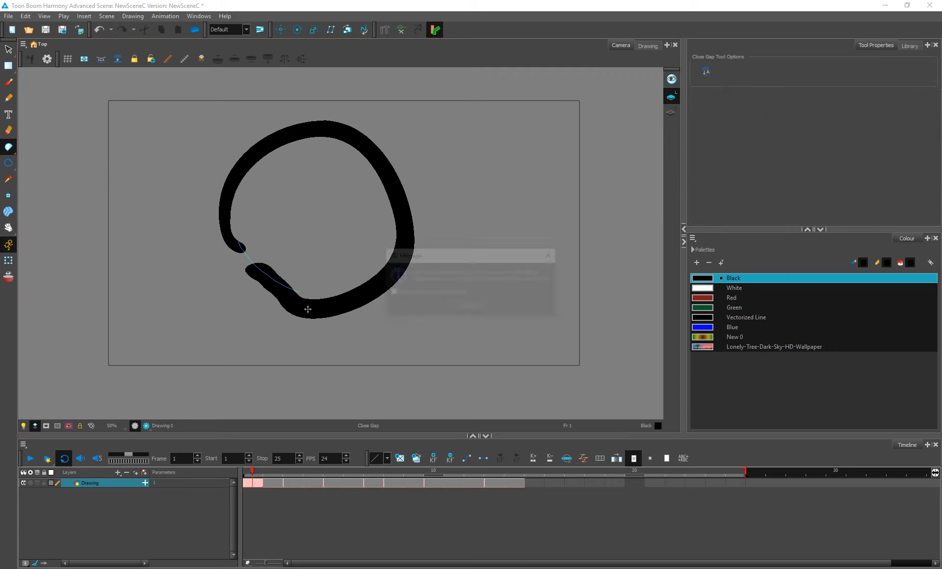
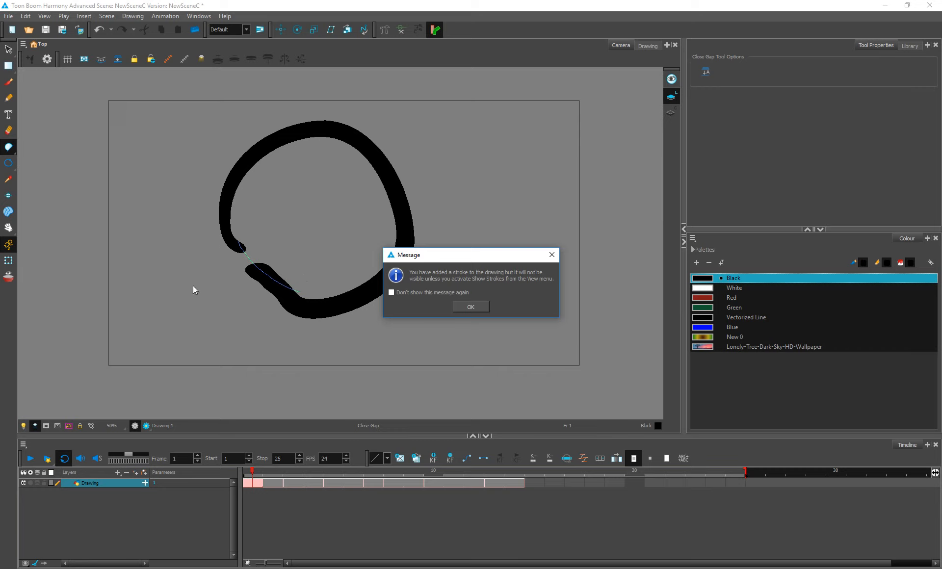
pyautogui.click(470, 307)
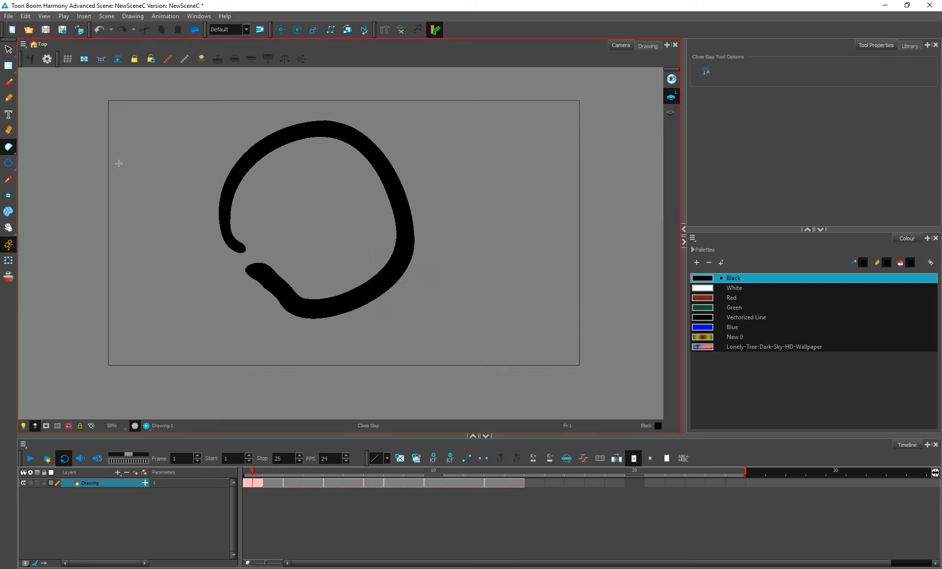
# Step: Fill the circle's whole interior with Red using the Paint tool, and undo the fill
pyautogui.moveTo(8, 147); pyautogui.dragTo(37, 142)
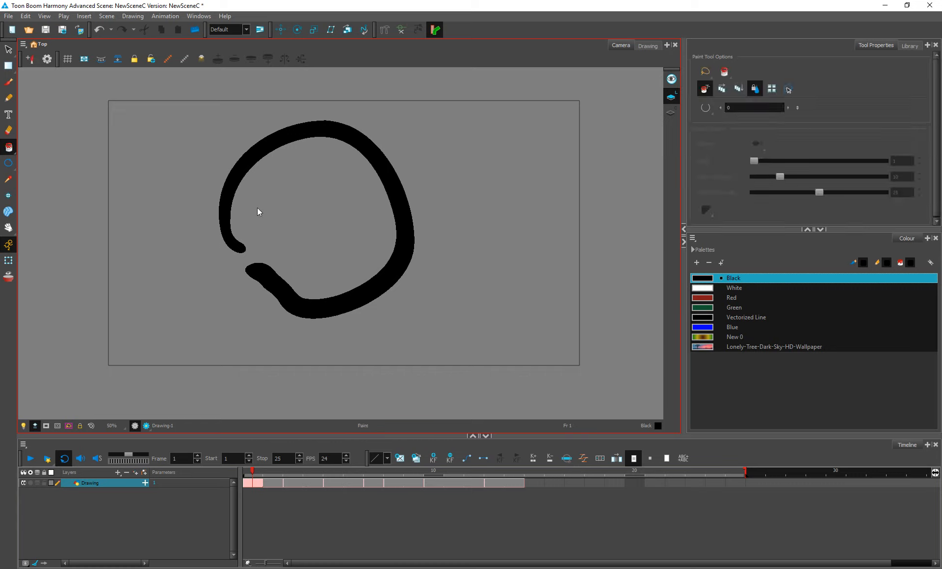
pyautogui.click(724, 299)
pyautogui.click(318, 216)
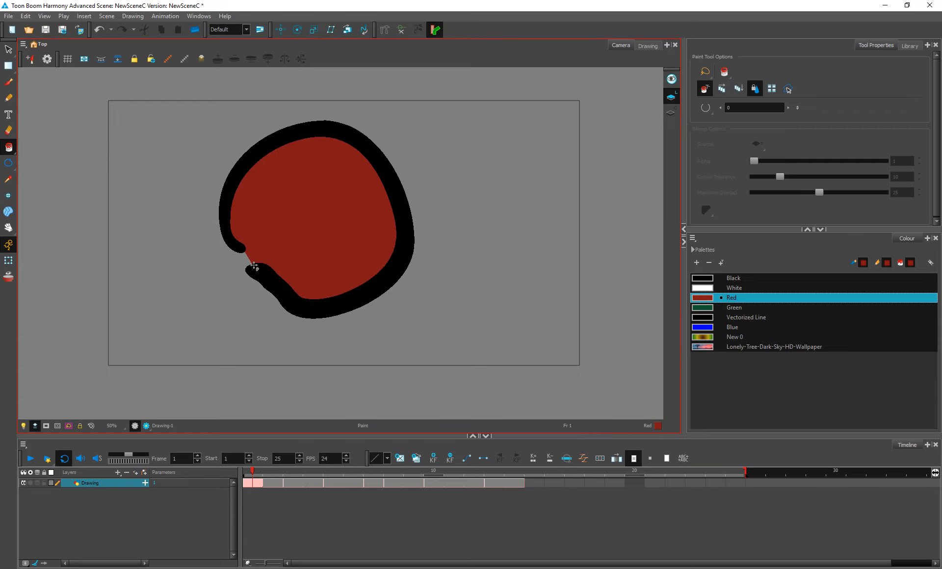
pyautogui.click(12, 153)
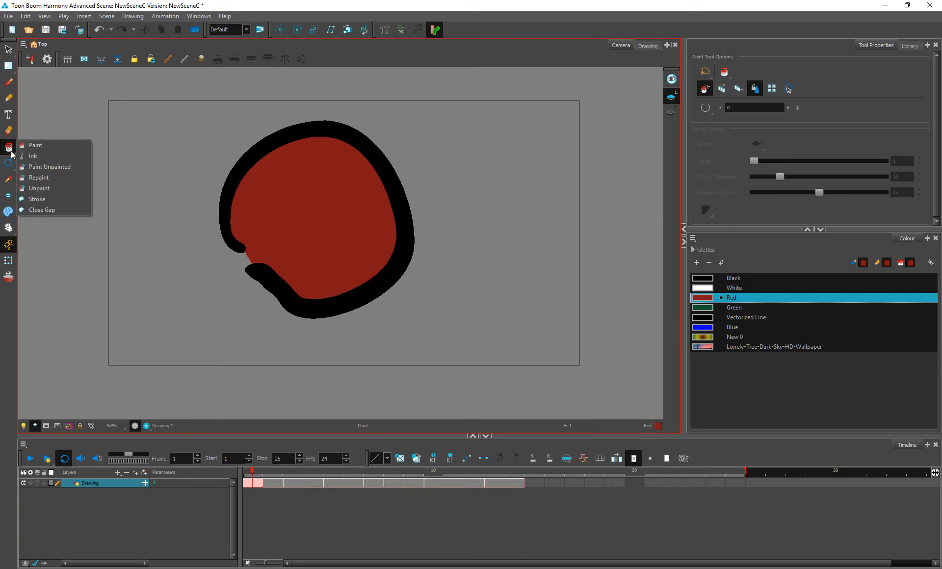
pyautogui.click(262, 5)
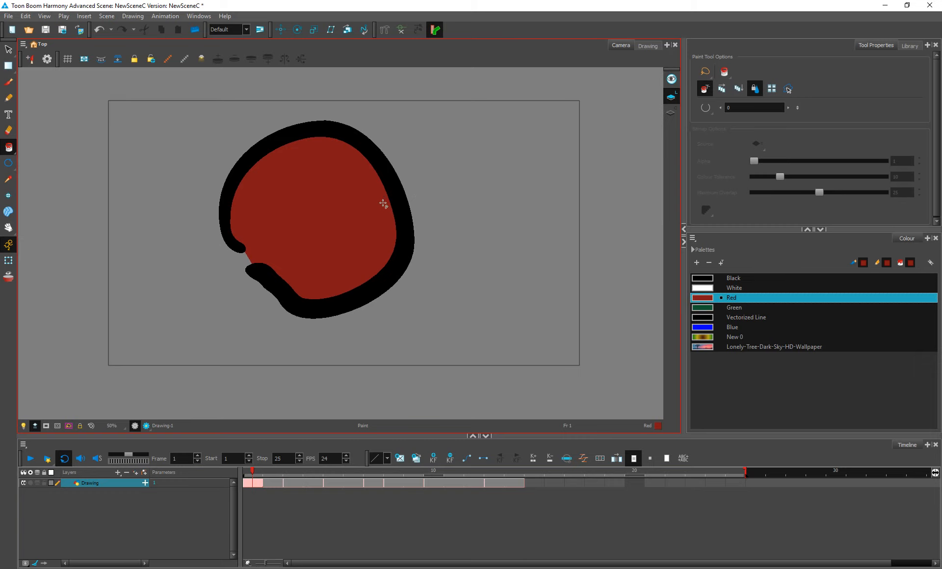
pyautogui.hotkey('ctrl', 'z')
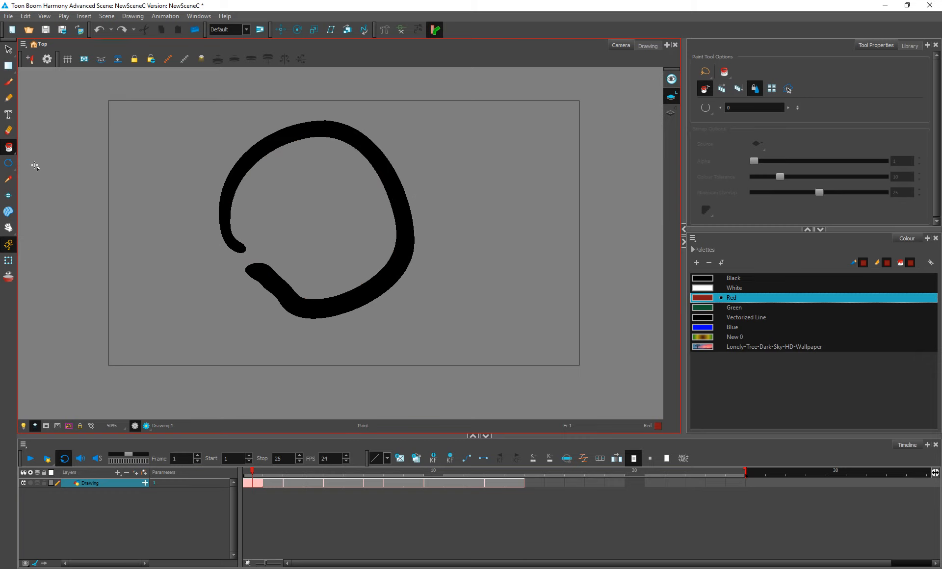
# Step: Draw an invisible vertical dividing line through the circle with the Stroke tool, extending beyond its outline at both ends
pyautogui.moveTo(11, 154)
pyautogui.mouseDown()
pyautogui.moveTo(28, 168)
pyautogui.moveTo(21, 178)
pyautogui.moveTo(6, 153)
pyautogui.mouseUp()
pyautogui.click(9, 150)
pyautogui.click(82, 44)
pyautogui.click(9, 148)
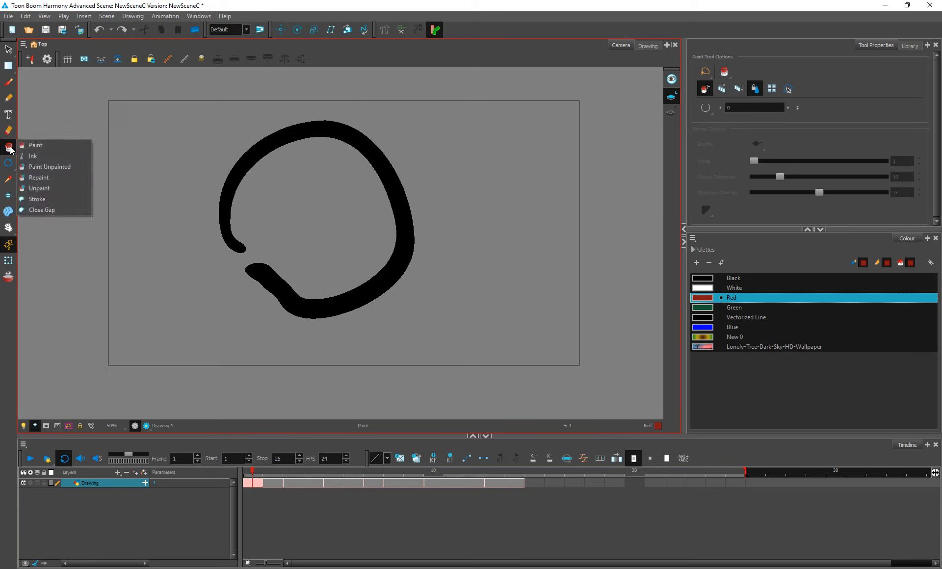
pyautogui.click(46, 199)
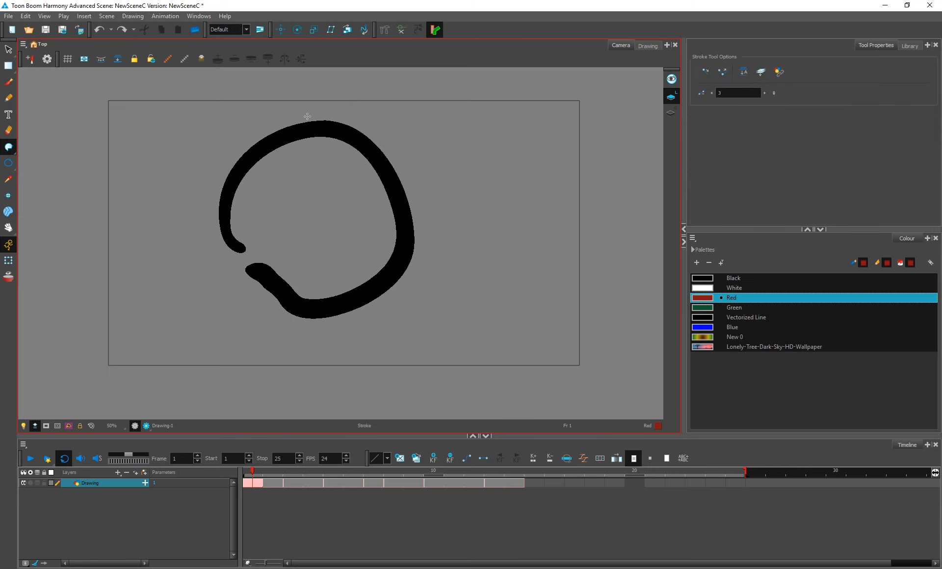
pyautogui.moveTo(307, 193); pyautogui.dragTo(320, 407)
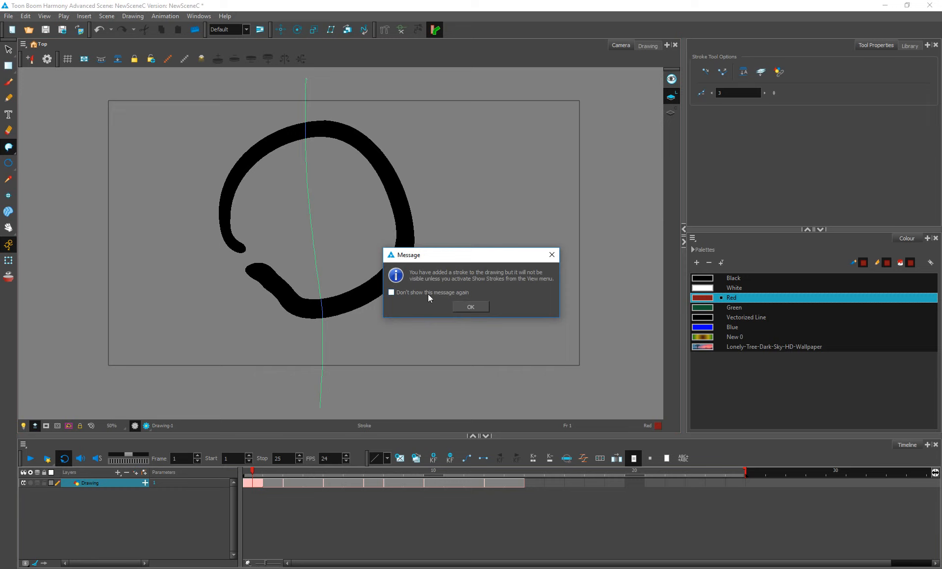
pyautogui.click(470, 307)
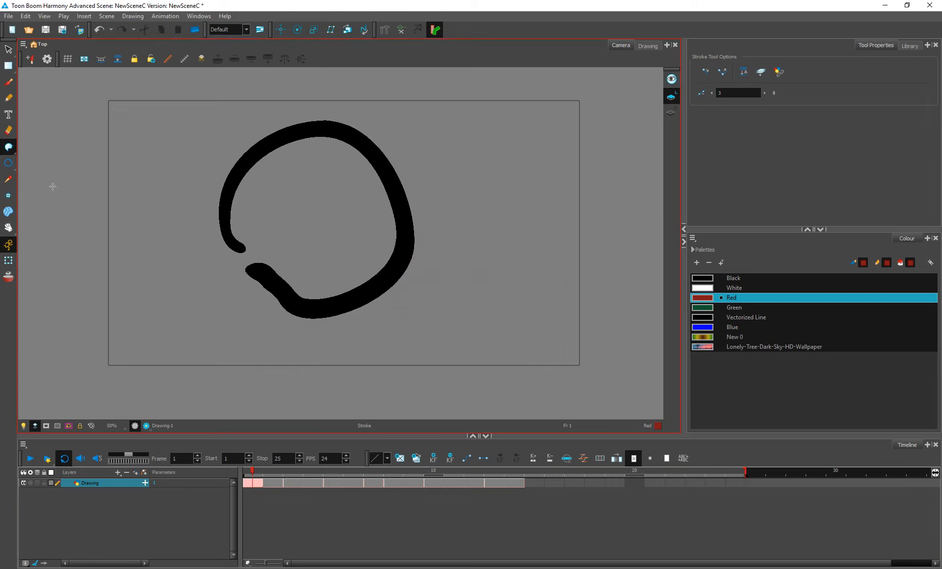
# Step: Paint only the right half of the divided circle in Red, and undo that fill
pyautogui.click(9, 147)
pyautogui.click(47, 145)
pyautogui.click(334, 218)
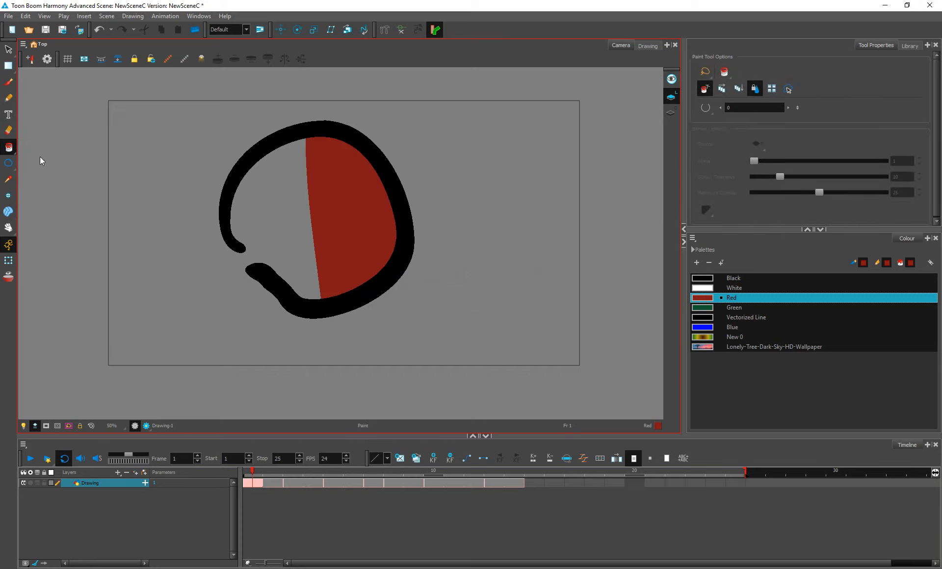
pyautogui.hotkey('ctrl', 'z')
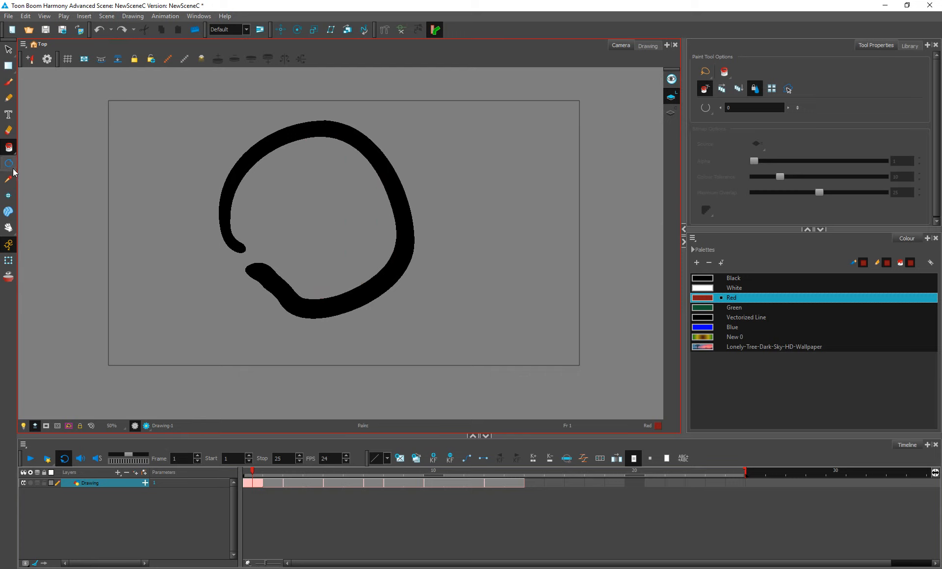
pyautogui.click(13, 169)
pyautogui.click(13, 169)
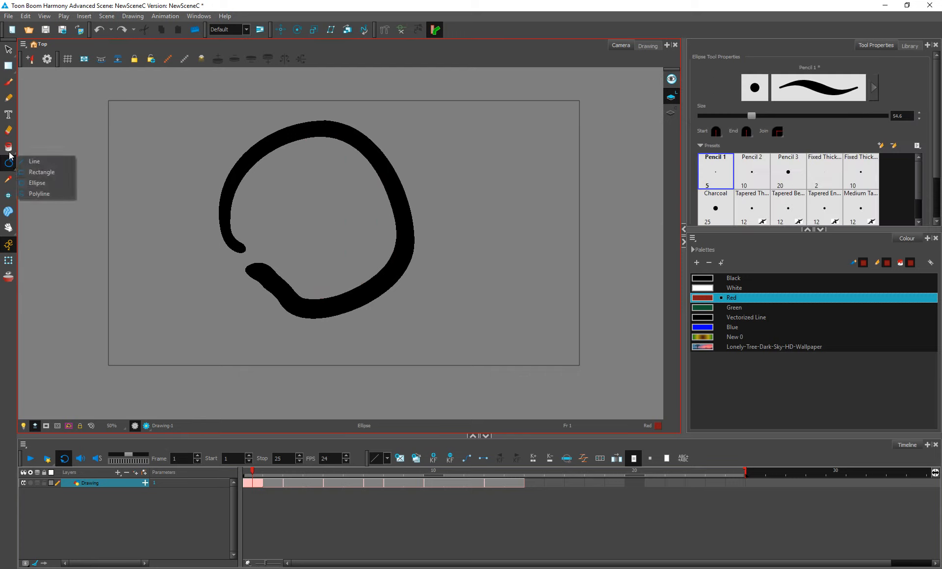
pyautogui.click(9, 152)
pyautogui.click(9, 152)
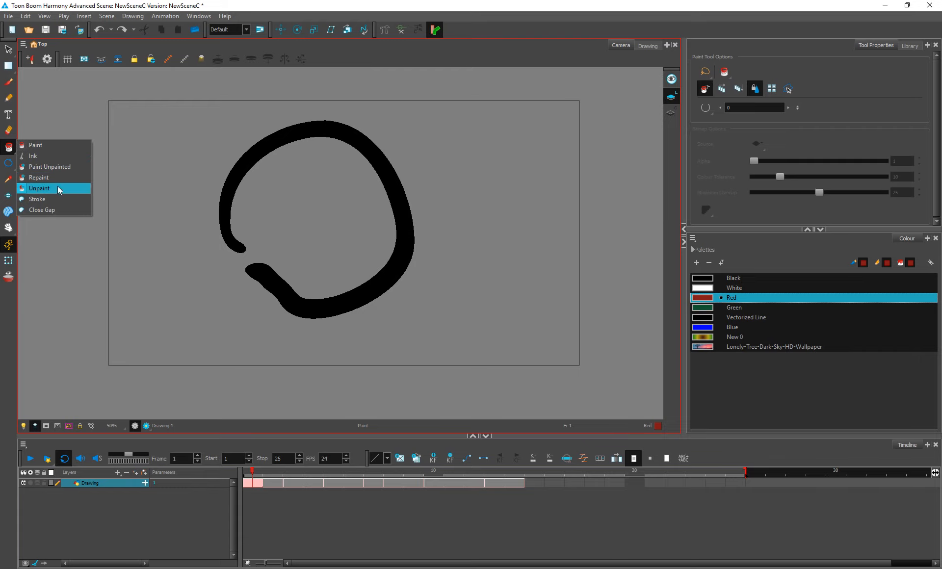
pyautogui.click(35, 145)
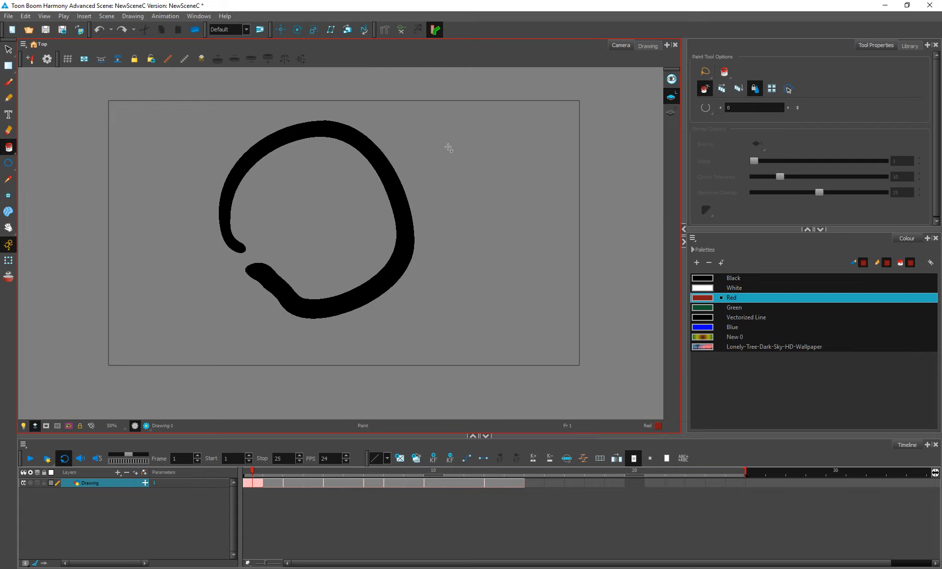
# Step: Select the black circle outline and delete it from the drawing
pyautogui.click(8, 49)
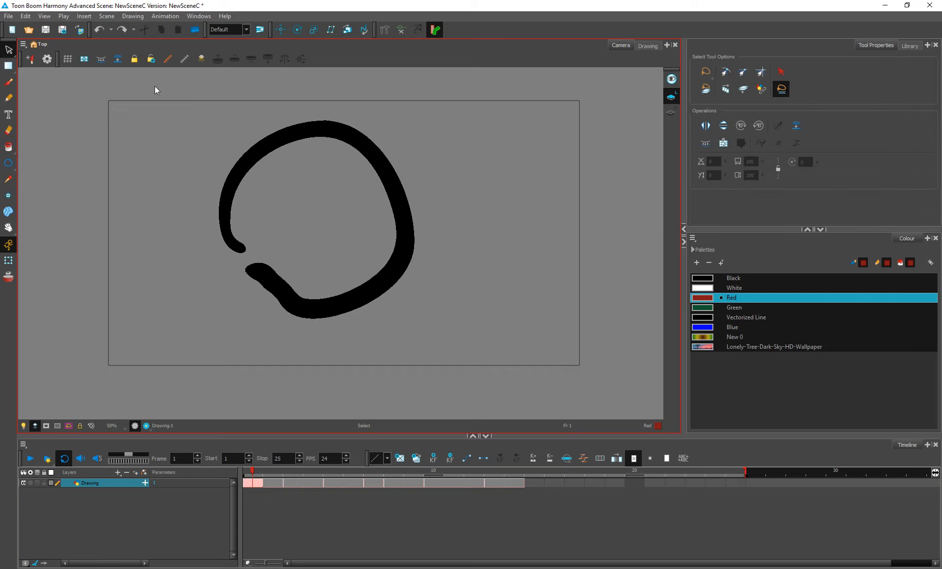
pyautogui.click(333, 312)
pyautogui.press('Delete')
# Step: Draw six long vertical strokes in Black with the Brush tool, spaced across the camera frame
pyautogui.click(8, 82)
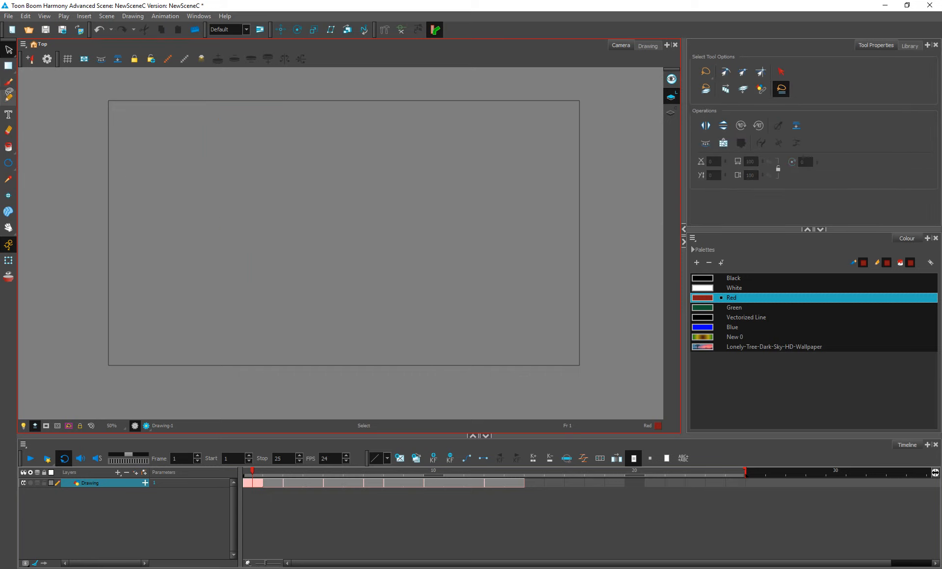
pyautogui.moveTo(201, 71); pyautogui.dragTo(169, 249)
pyautogui.moveTo(177, 337); pyautogui.dragTo(178, 356)
pyautogui.hotkey('ctrl', 'z')
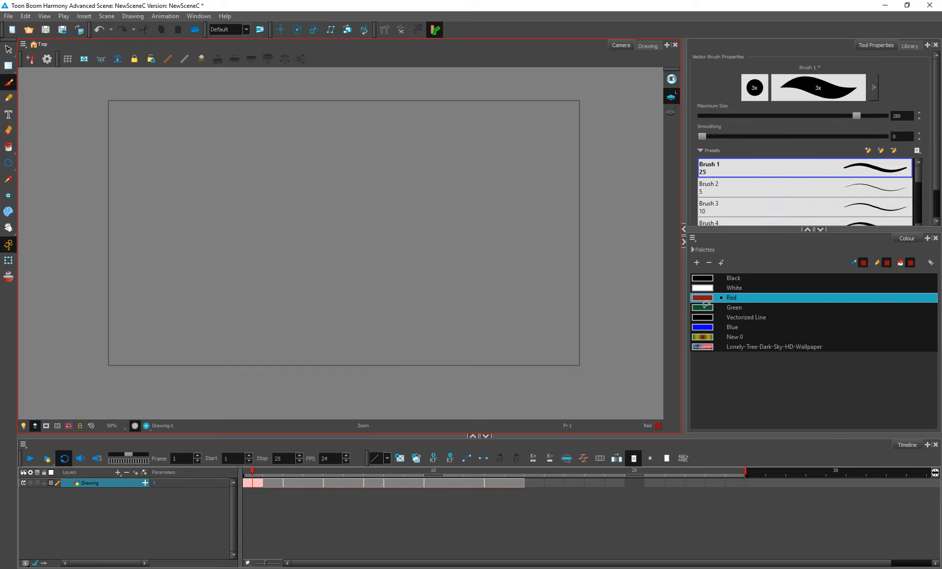
pyautogui.click(734, 278)
pyautogui.moveTo(164, 75); pyautogui.dragTo(160, 406)
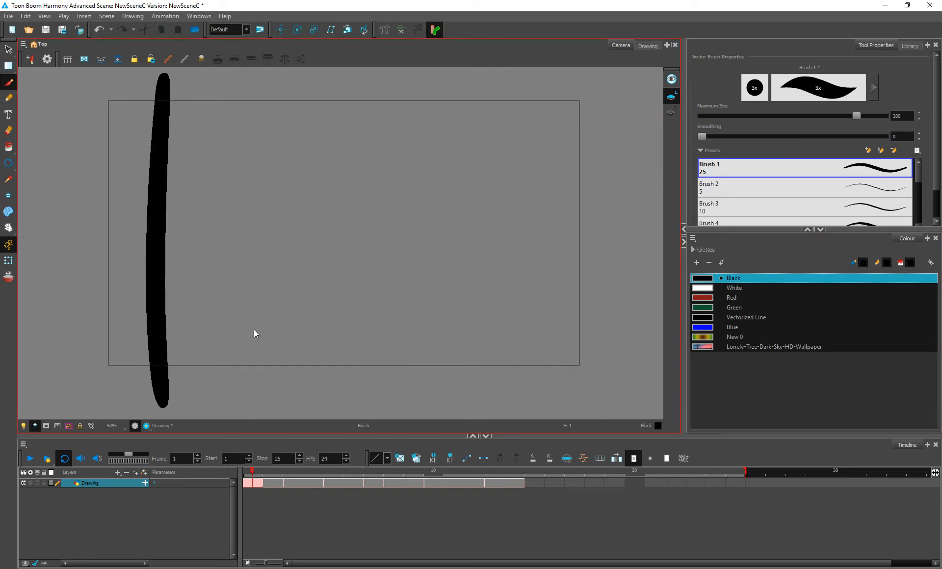
pyautogui.moveTo(226, 74); pyautogui.dragTo(232, 343)
pyautogui.hotkey('ctrl', 'z')
pyautogui.moveTo(222, 83); pyautogui.dragTo(233, 398)
pyautogui.moveTo(295, 76); pyautogui.dragTo(312, 412)
pyautogui.moveTo(366, 76); pyautogui.dragTo(398, 416)
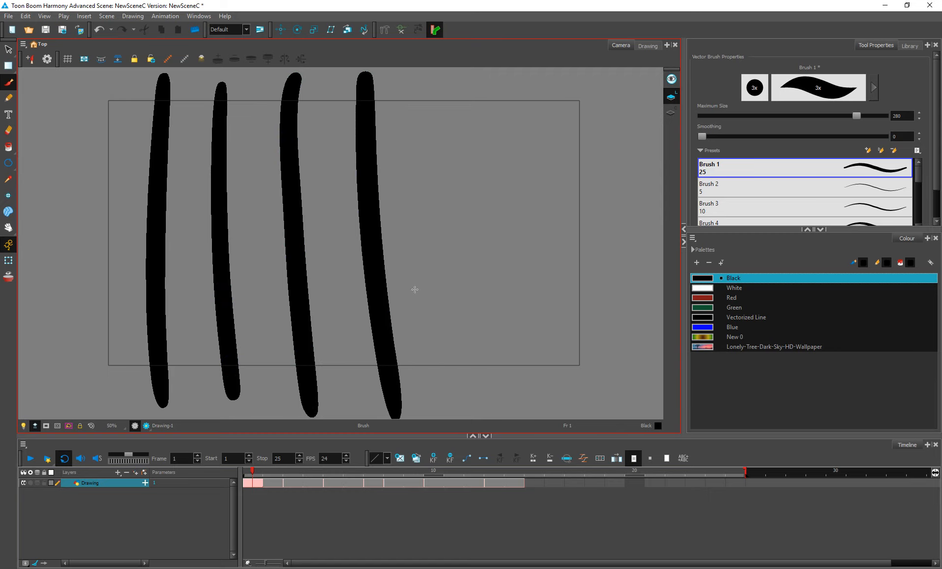
pyautogui.moveTo(445, 82); pyautogui.dragTo(458, 416)
pyautogui.moveTo(529, 73); pyautogui.dragTo(538, 407)
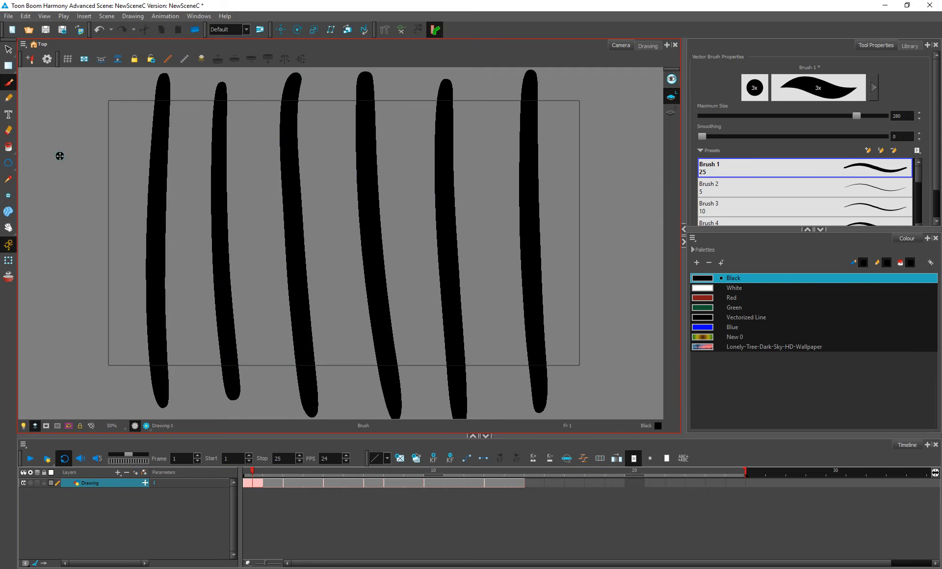
# Step: Draw four long horizontal black brush strokes across the vertical ones to form a grid of closed cells
pyautogui.moveTo(59, 156); pyautogui.dragTo(632, 160)
pyautogui.moveTo(51, 240)
pyautogui.mouseDown()
pyautogui.moveTo(393, 209)
pyautogui.moveTo(592, 227)
pyautogui.mouseUp()
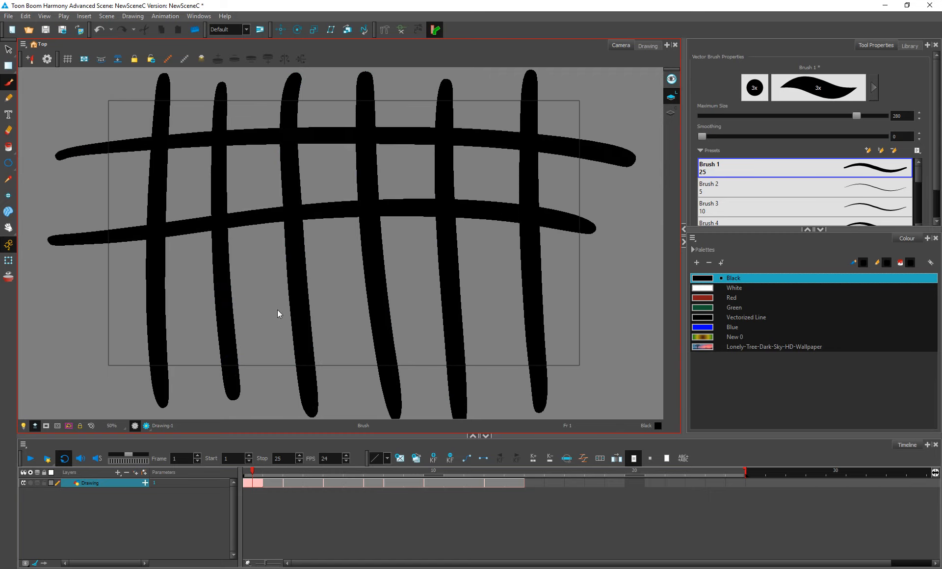
pyautogui.moveTo(68, 308)
pyautogui.mouseDown()
pyautogui.moveTo(173, 293)
pyautogui.moveTo(622, 282)
pyautogui.mouseUp()
pyautogui.moveTo(24, 376); pyautogui.dragTo(569, 336)
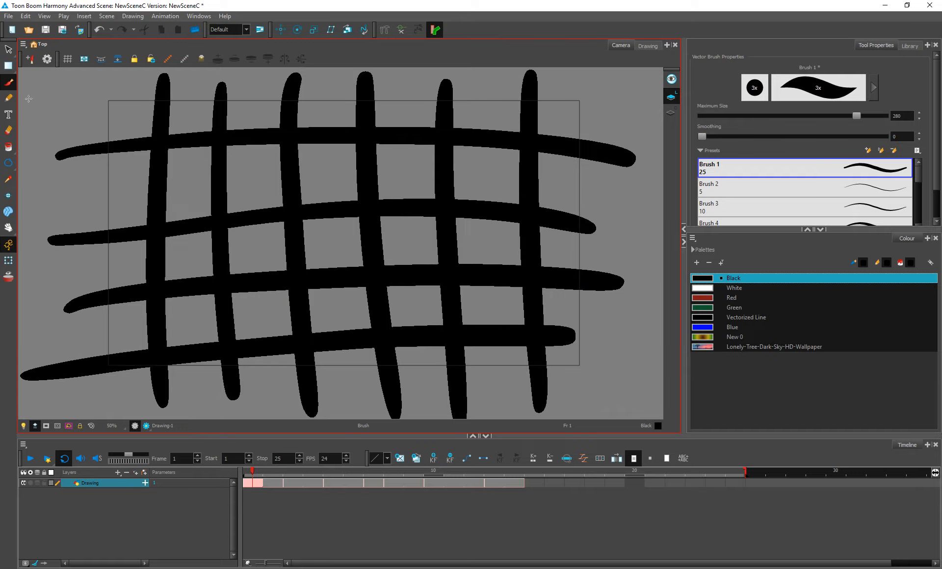
# Step: Paint five grid cells Red with the Paint tool: top-row third and fourth, middle-row second, and bottom-row second and fifth
pyautogui.click(11, 149)
pyautogui.click(14, 154)
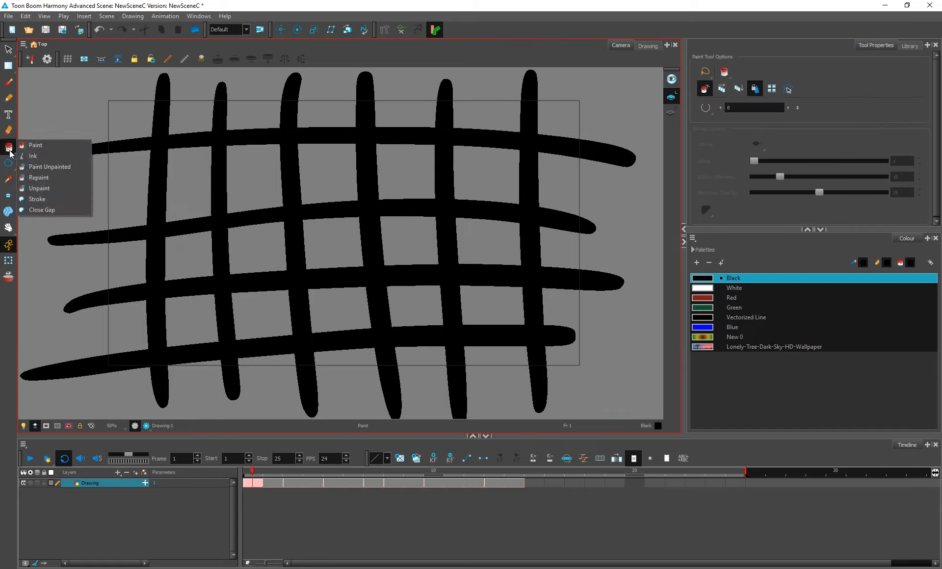
pyautogui.click(257, 185)
pyautogui.hotkey('ctrl', 'z')
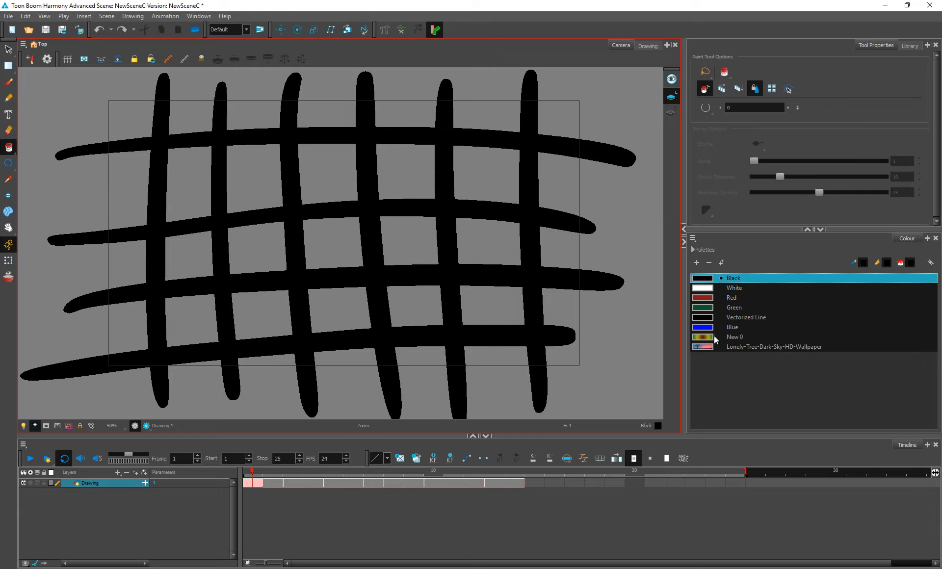
pyautogui.click(740, 298)
pyautogui.click(308, 171)
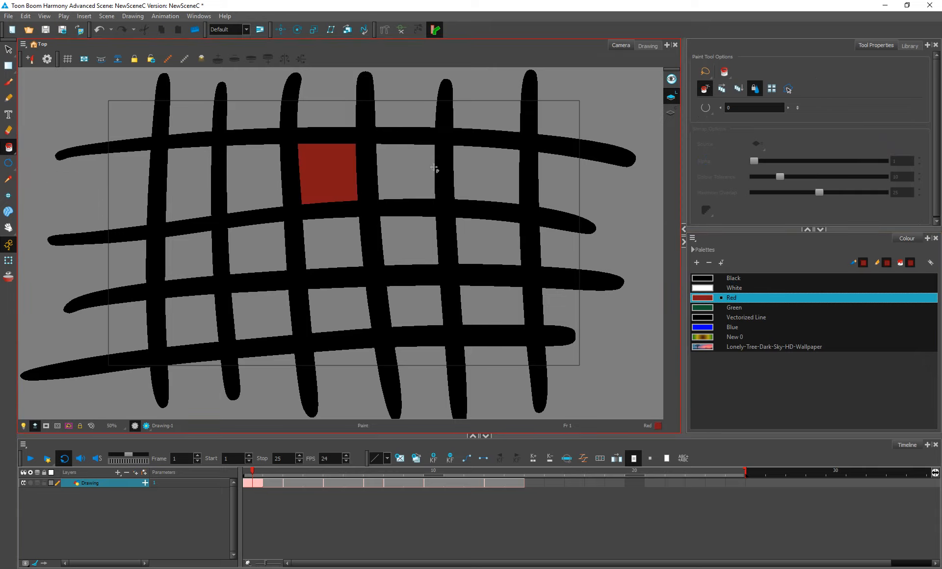
pyautogui.click(403, 177)
pyautogui.click(475, 298)
pyautogui.click(265, 265)
pyautogui.click(274, 326)
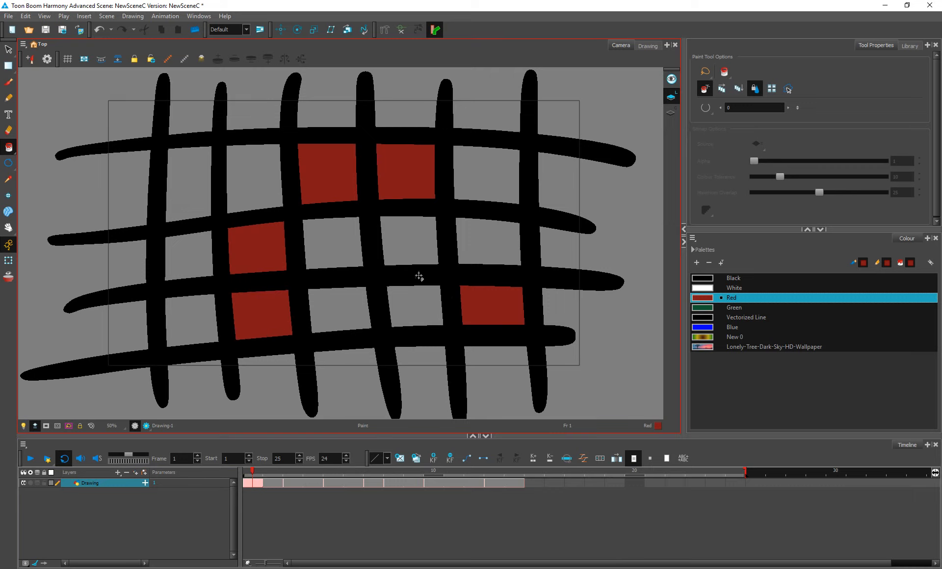
# Step: Paint the middle row's fourth cell and the first cells of the top and bottom rows Red
pyautogui.click(494, 172)
pyautogui.hotkey('ctrl', 'z')
pyautogui.click(401, 243)
pyautogui.click(201, 183)
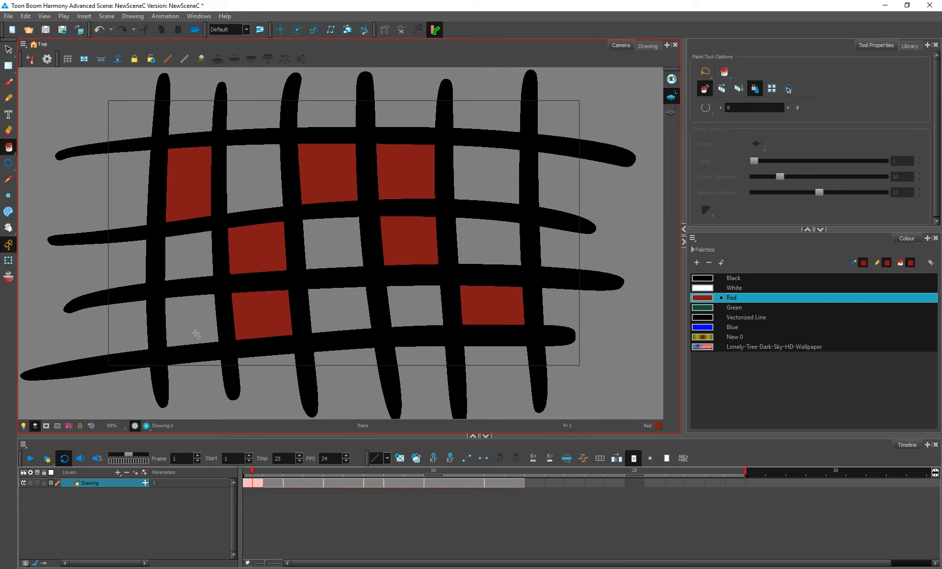
pyautogui.click(189, 334)
# Step: With Paint Unpainted in Green, fill the fifth cells of the top and middle rows, the middle row's third cell and the bottom row's fourth cell
pyautogui.click(9, 147)
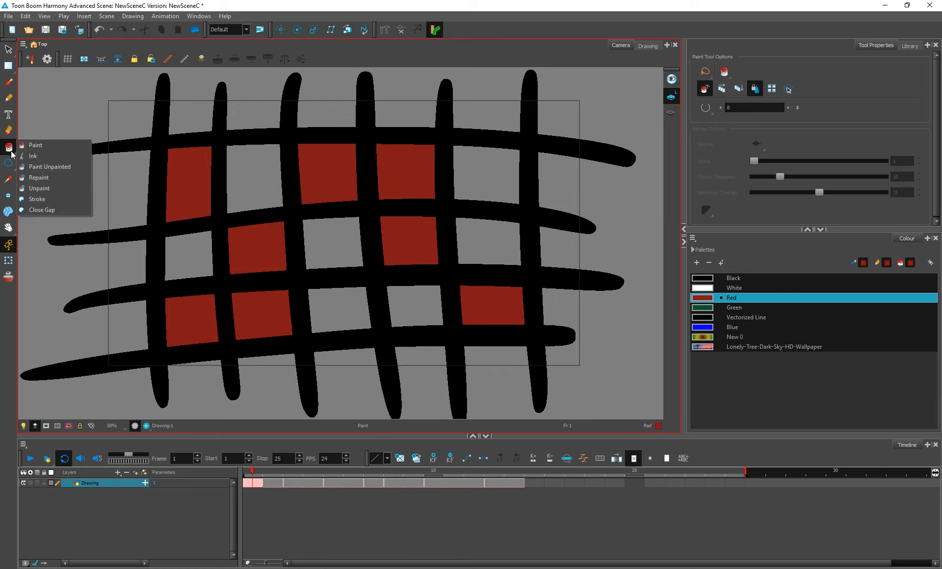
pyautogui.click(32, 167)
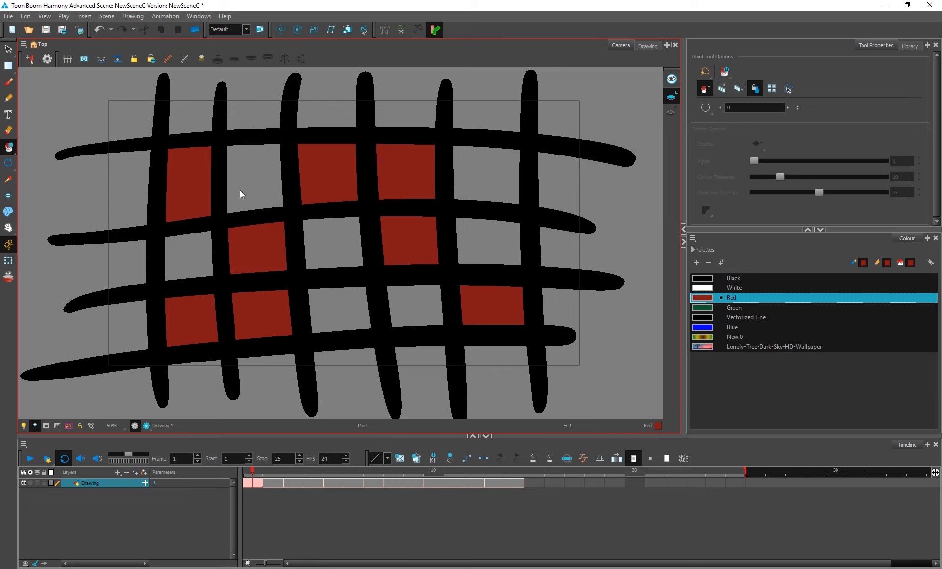
pyautogui.click(752, 310)
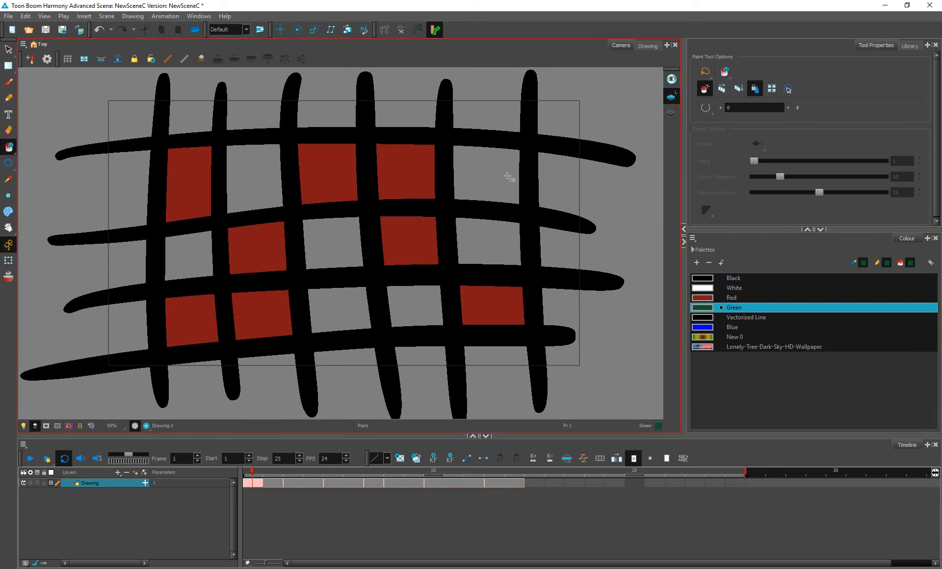
pyautogui.click(490, 182)
pyautogui.click(490, 250)
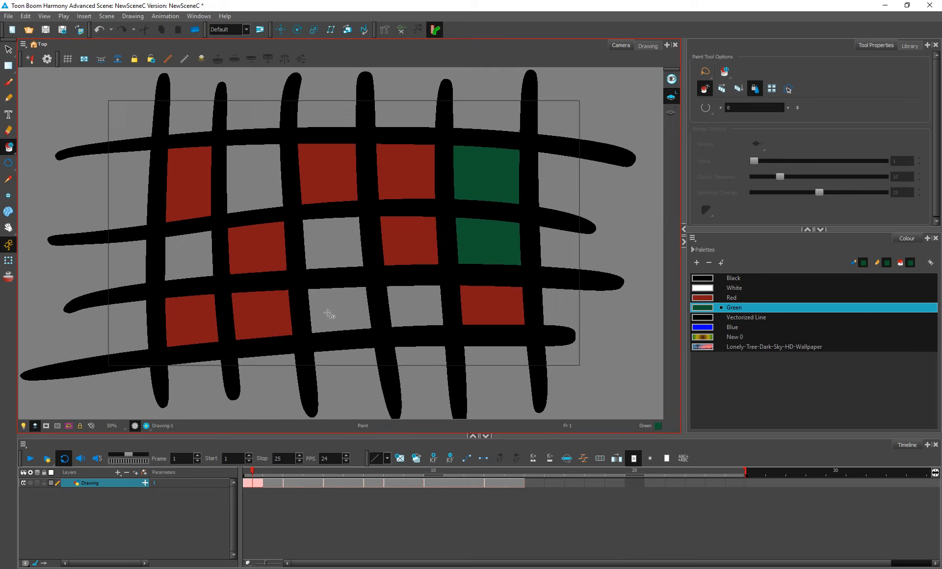
pyautogui.click(339, 253)
pyautogui.click(421, 315)
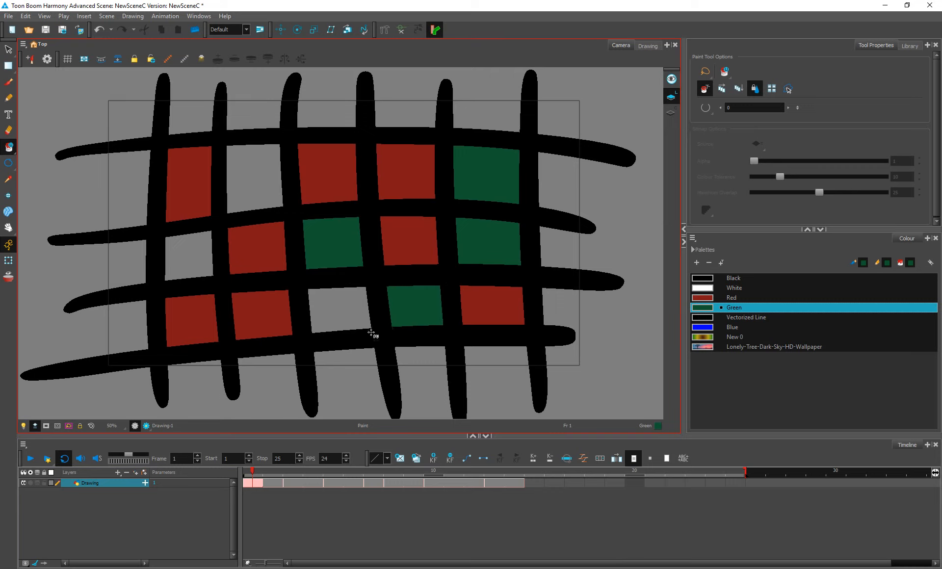
# Step: Undo the last two Green fills, and fill all remaining empty enclosed cells Green with Paint Unpainted
pyautogui.hotkey('ctrl', 'z')
pyautogui.hotkey('ctrl', 'z')
pyautogui.click(343, 317)
pyautogui.click(319, 256)
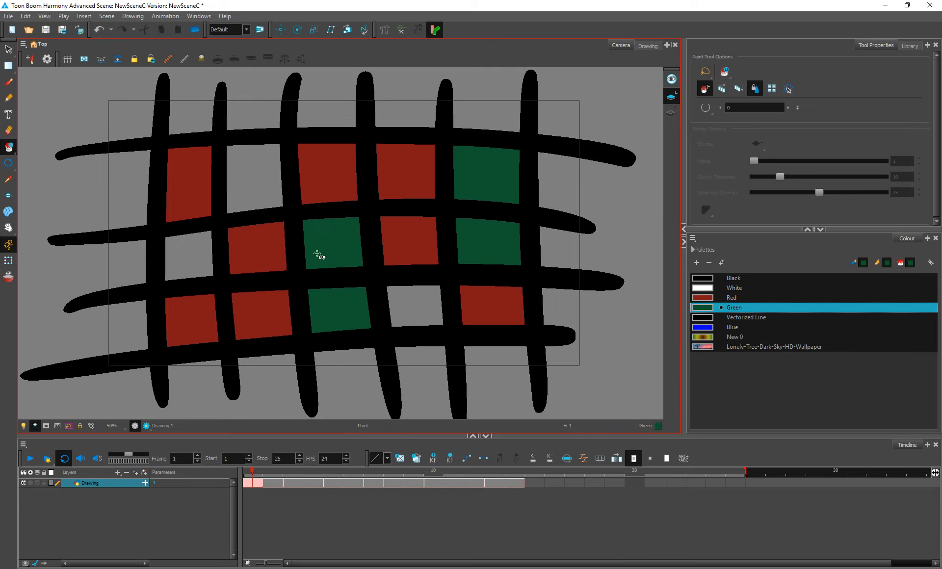
pyautogui.click(235, 172)
pyautogui.click(436, 312)
pyautogui.click(200, 254)
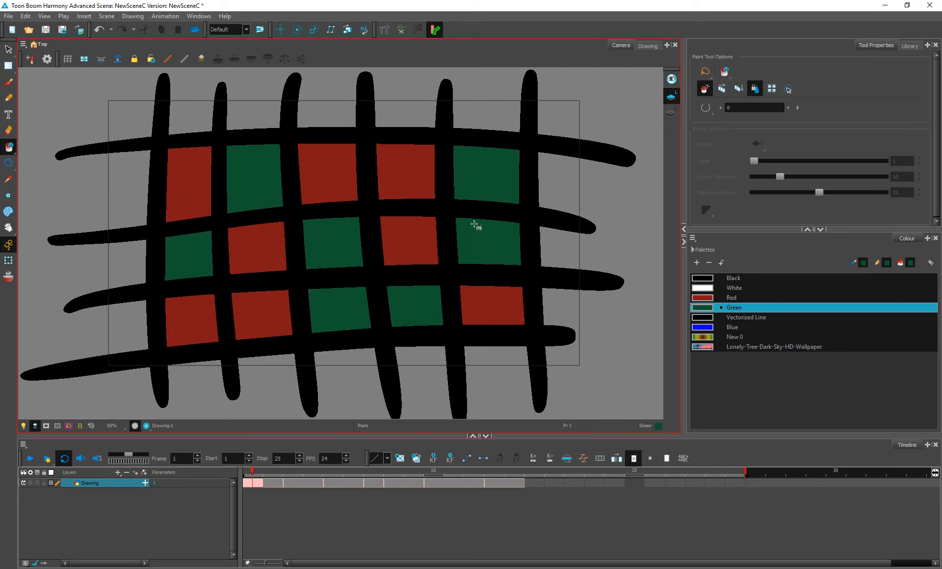
# Step: Undo all the Green cell fills, keeping the Red ones
pyautogui.hotkey('ctrl', 'z')
pyautogui.hotkey('ctrl', 'z')
pyautogui.hotkey('ctrl', 'z')
pyautogui.hotkey('ctrl', 'z')
pyautogui.hotkey('ctrl', 'z')
pyautogui.hotkey('ctrl', 'z')
pyautogui.hotkey('ctrl', 'z')
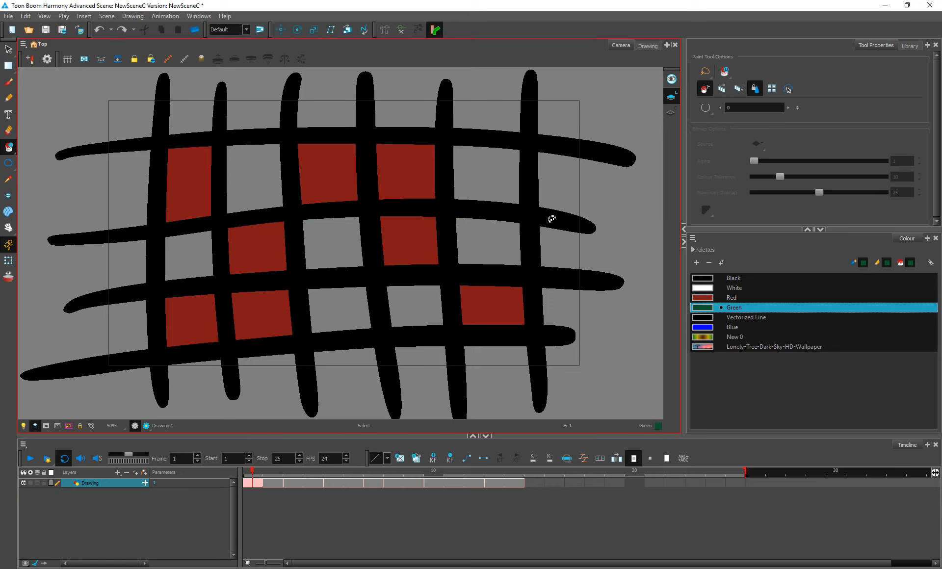
# Step: Switch Paint Unpainted to Marquee selection, fill all empty cells Green at once across the whole grid, and undo the fill
pyautogui.click(707, 73)
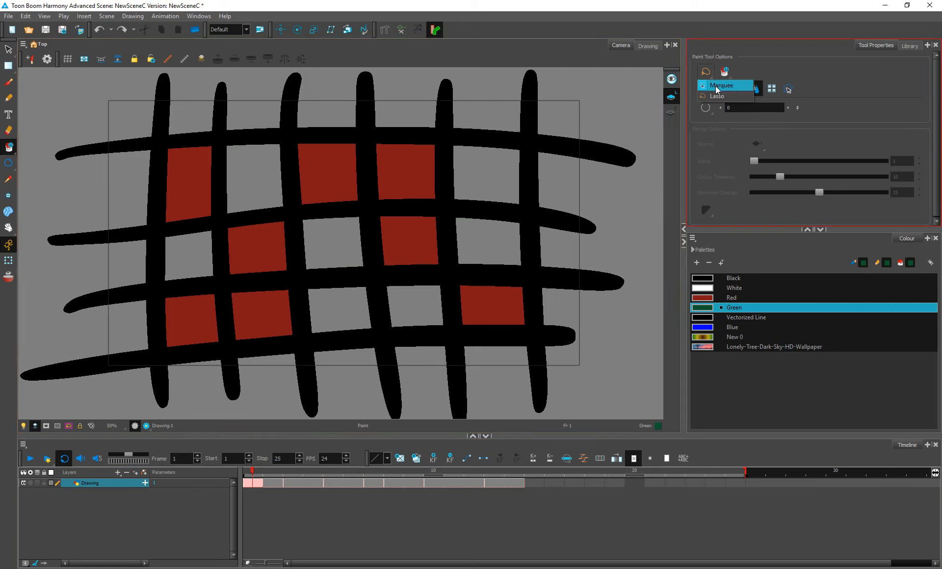
pyautogui.click(717, 89)
pyautogui.moveTo(627, 88); pyautogui.dragTo(101, 425)
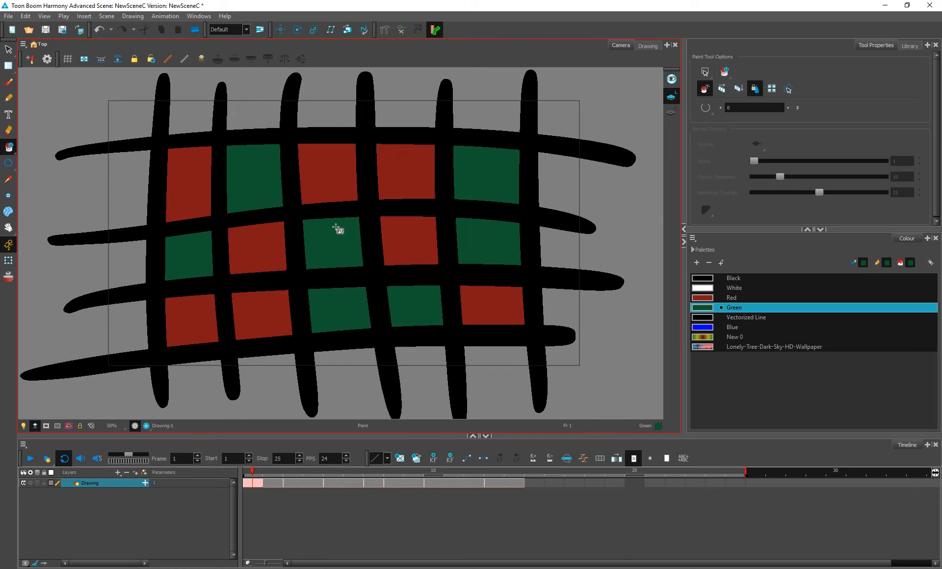
pyautogui.hotkey('ctrl', 'z')
# Step: Recolour the whole grid Green with a Repaint marquee around it, and undo the recolouring
pyautogui.click(12, 156)
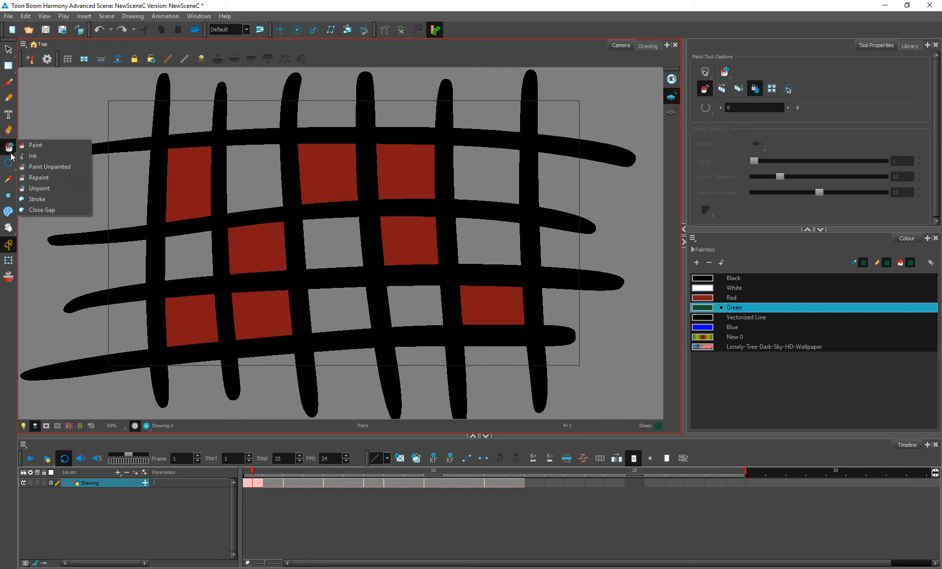
pyautogui.click(49, 177)
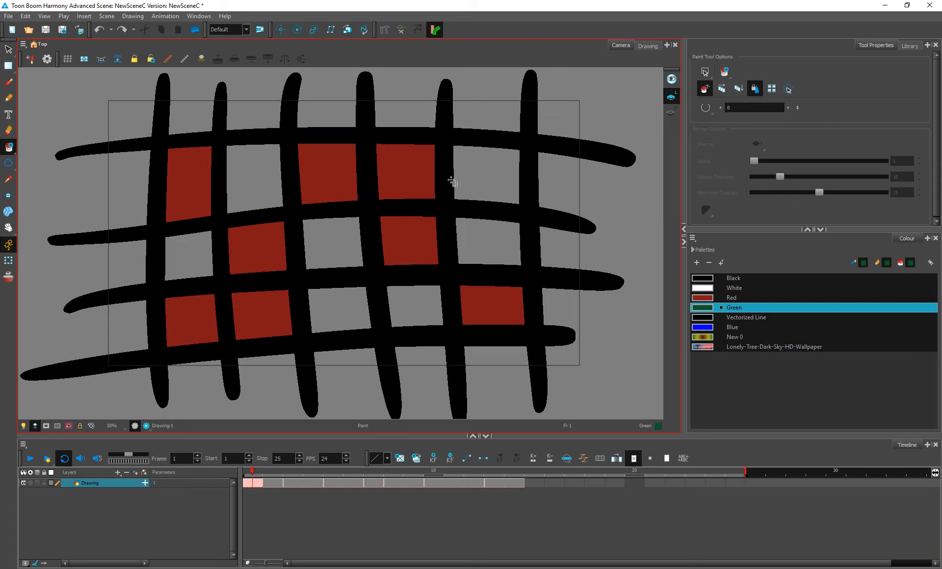
pyautogui.moveTo(635, 75)
pyautogui.mouseDown()
pyautogui.moveTo(121, 424)
pyautogui.moveTo(87, 434)
pyautogui.mouseUp()
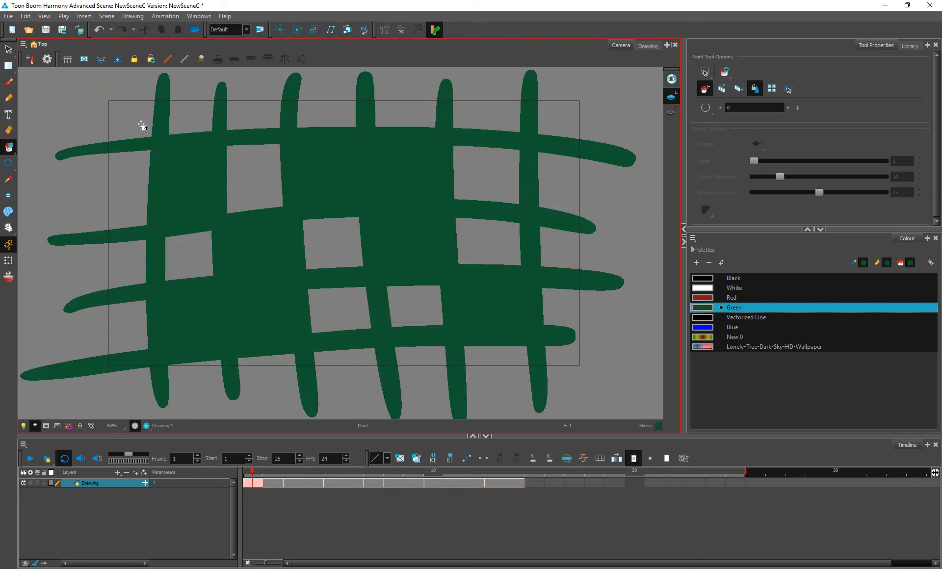
pyautogui.hotkey('ctrl', 'z')
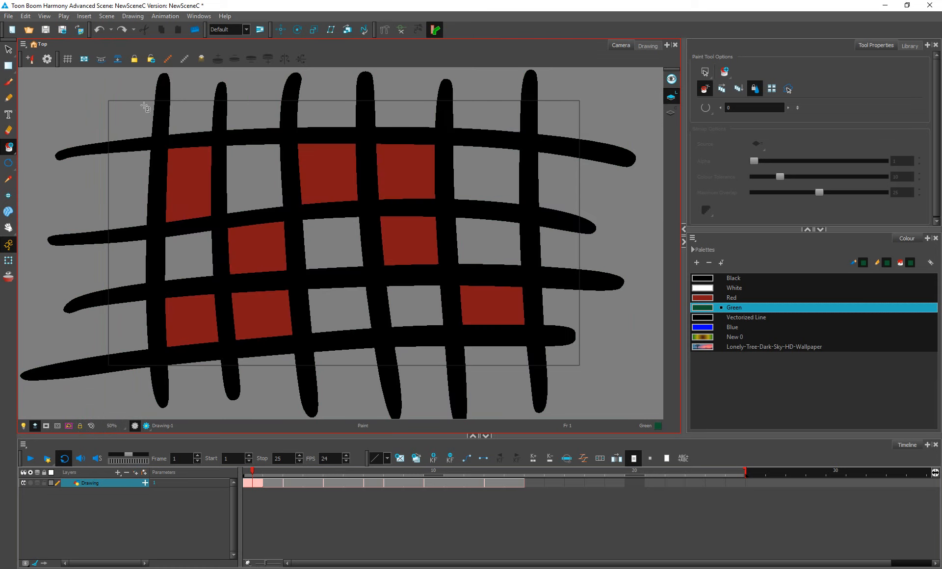
# Step: Draw a Green brush stroke diagonally across the grid from upper right to lower left, and undo it
pyautogui.click(8, 99)
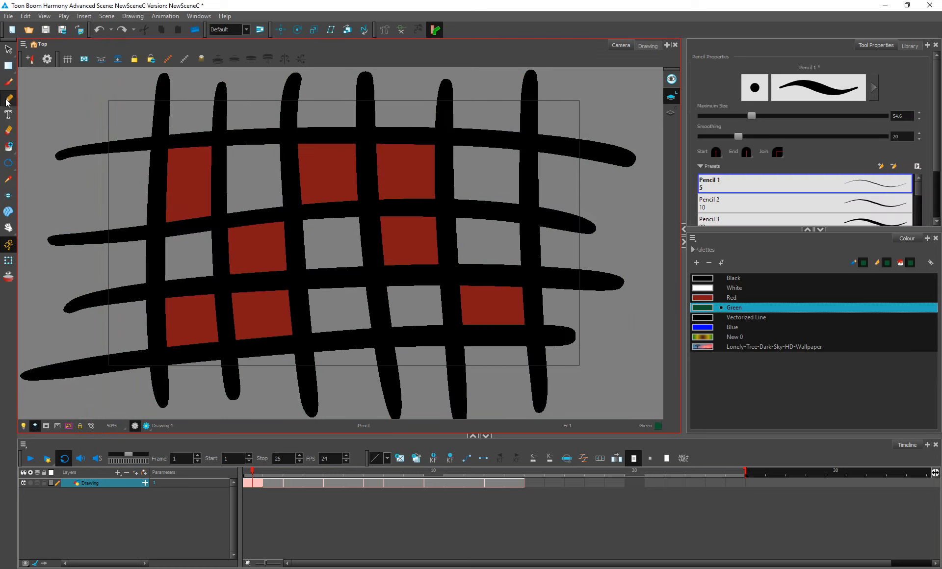
pyautogui.click(9, 82)
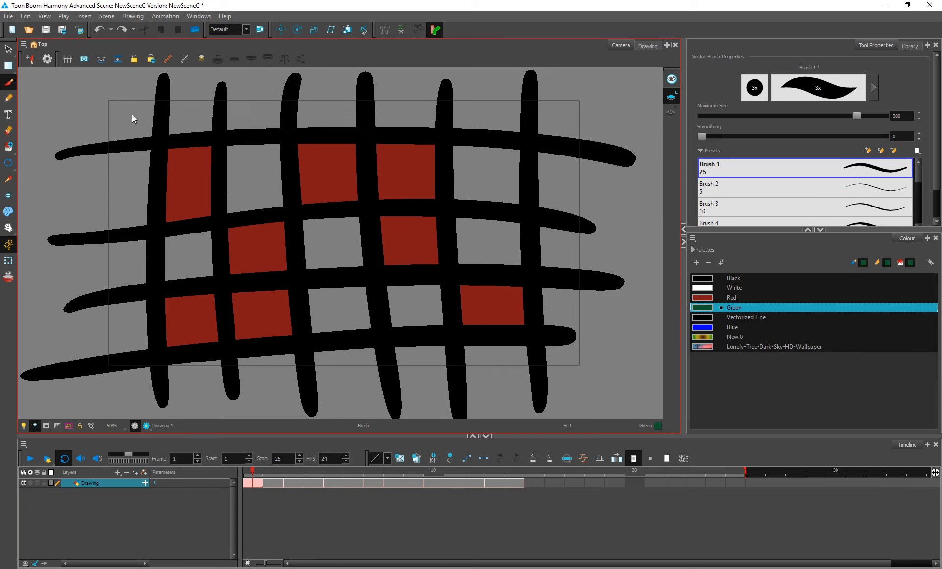
pyautogui.moveTo(612, 94); pyautogui.dragTo(118, 415)
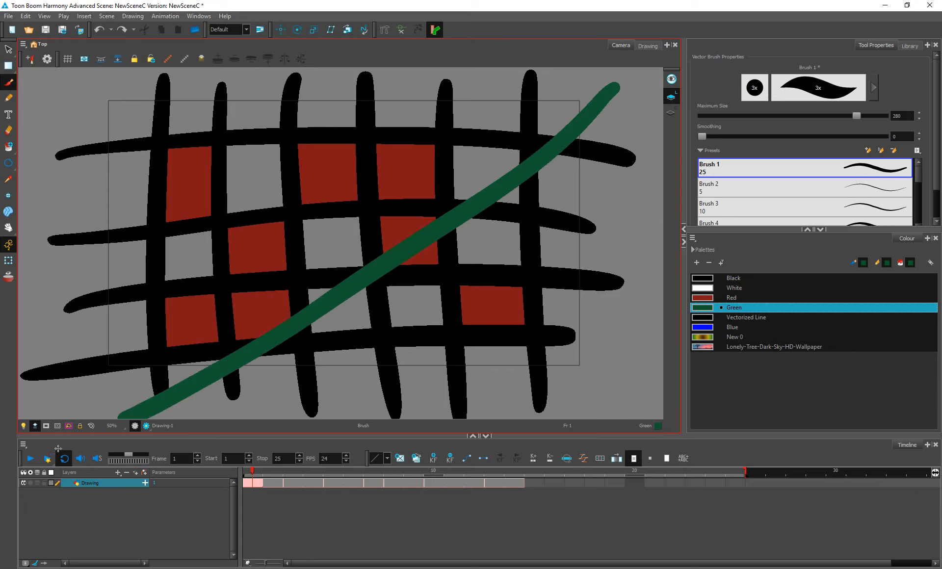
pyautogui.hotkey('ctrl', 'z')
# Step: Try Unpaint on the top row's first, third and fourth cells, undoing the removals on the first and fourth
pyautogui.click(8, 146)
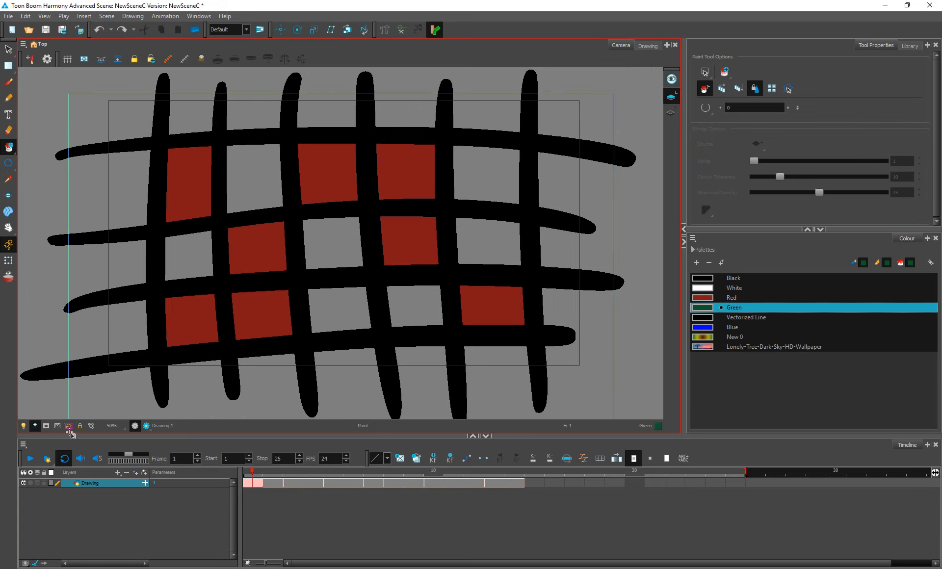
pyautogui.click(14, 153)
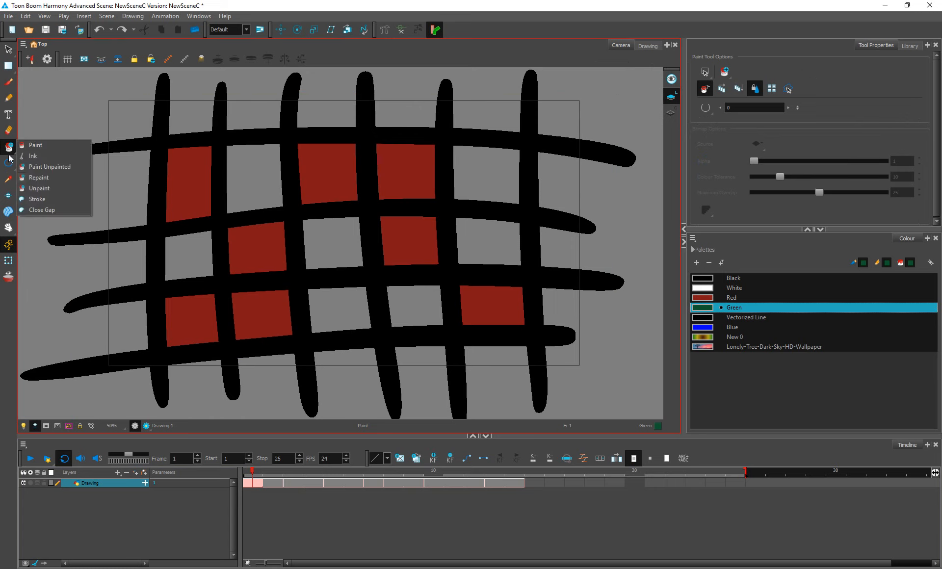
pyautogui.click(54, 189)
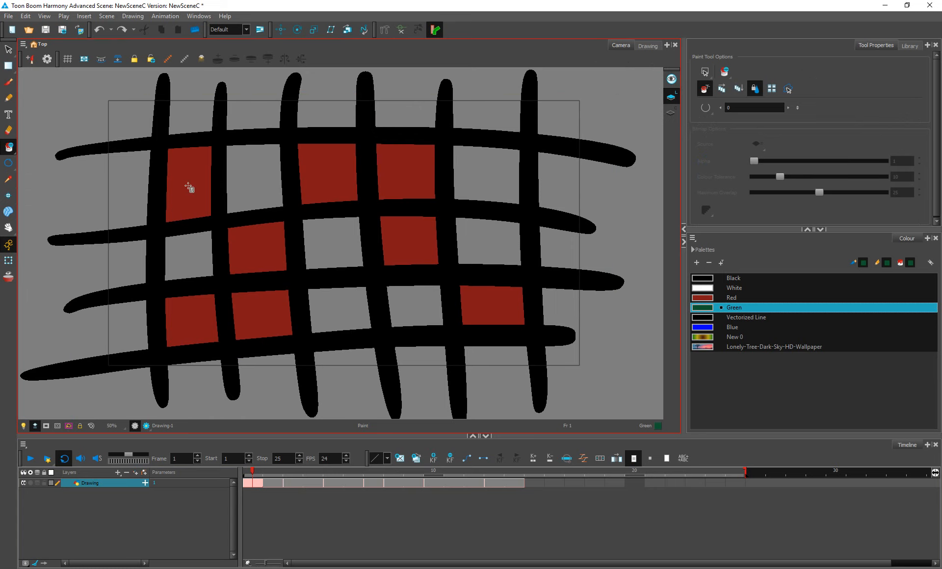
pyautogui.click(187, 184)
pyautogui.hotkey('ctrl', 'z')
pyautogui.click(330, 177)
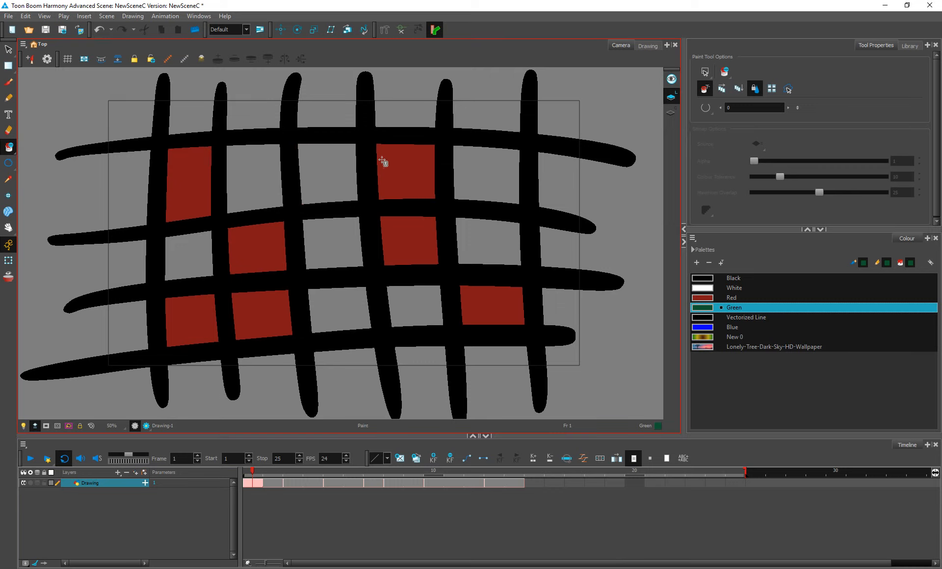
pyautogui.click(416, 162)
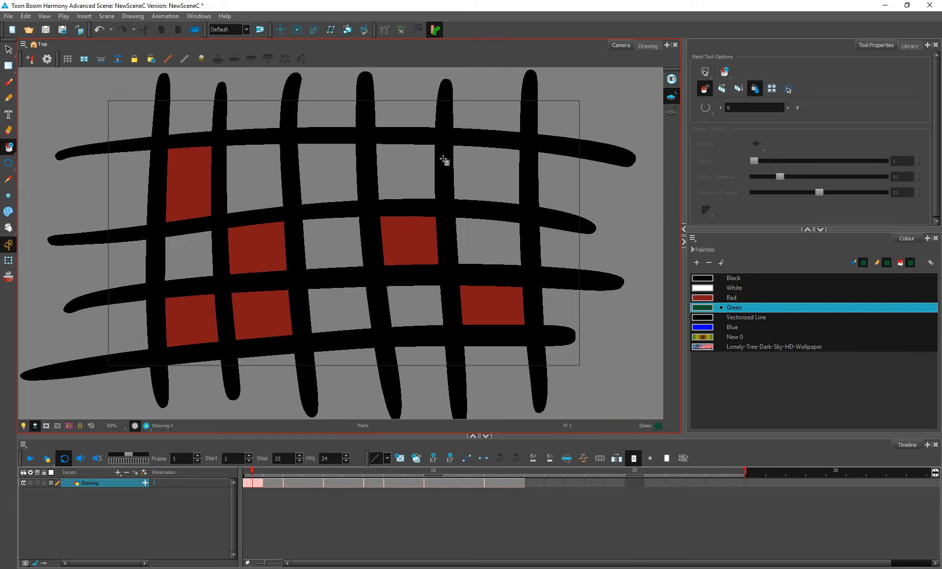
pyautogui.hotkey('ctrl', 'z')
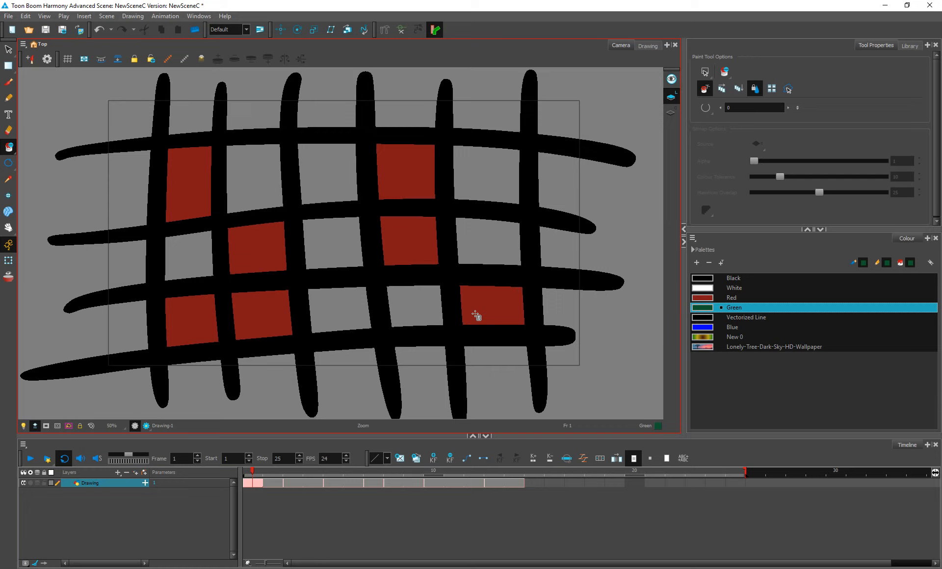
# Step: Remove the two lower horizontal black lines and the lower parts of the fifth and sixth vertical lines with Unpaint
pyautogui.click(509, 278)
pyautogui.click(536, 300)
pyautogui.click(542, 345)
pyautogui.click(536, 370)
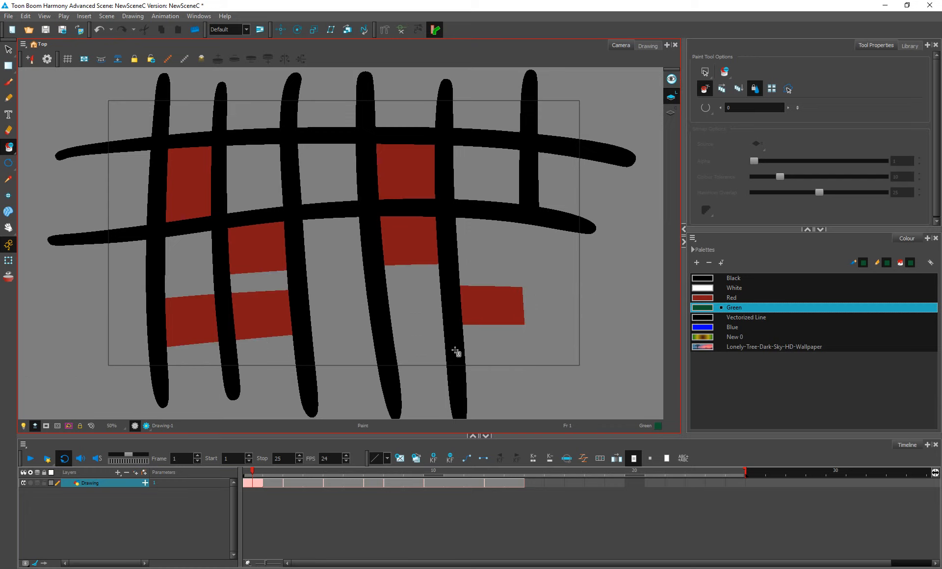
pyautogui.click(456, 349)
# Step: Undo all the Unpaint removals to restore the black lines and the top row's third Red cell
pyautogui.hotkey('ctrl', 'z')
pyautogui.hotkey('ctrl', 'z')
pyautogui.hotkey('ctrl', 'z')
pyautogui.hotkey('ctrl', 'z')
pyautogui.hotkey('ctrl', 'z')
pyautogui.hotkey('ctrl', 'z')
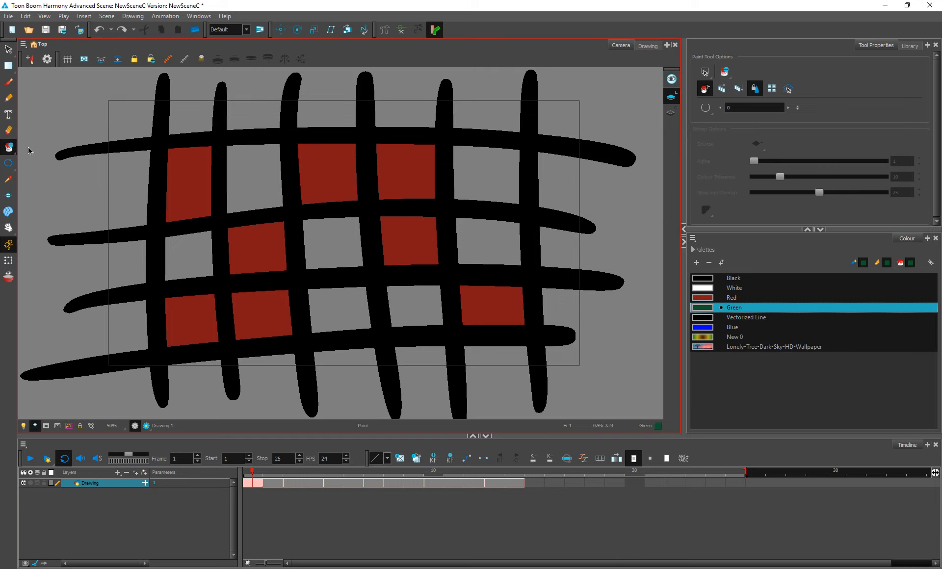
# Step: Draw a long slanted Green line with the Pencil tool across the left ends of the two upper horizontal strokes
pyautogui.click(9, 147)
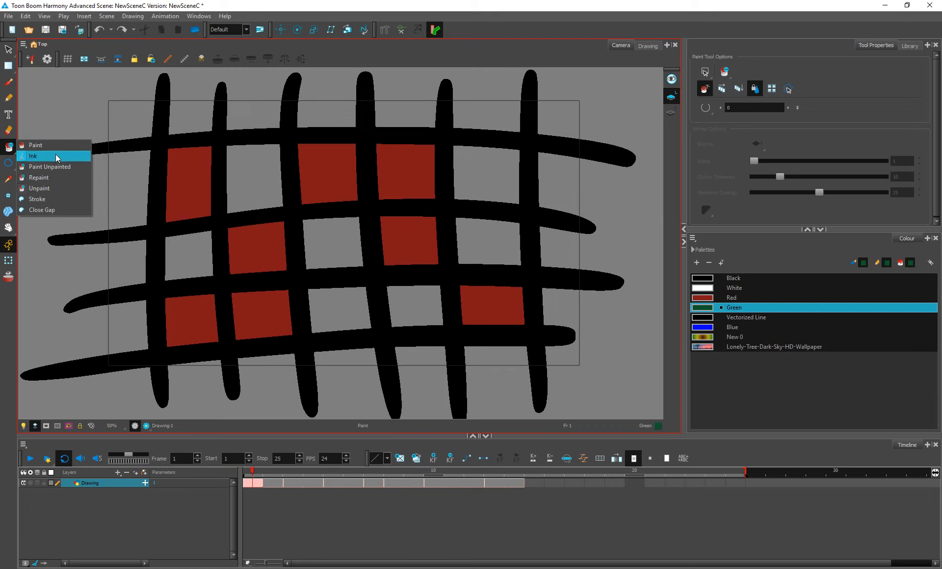
pyautogui.click(8, 84)
pyautogui.moveTo(95, 78); pyautogui.dragTo(47, 345)
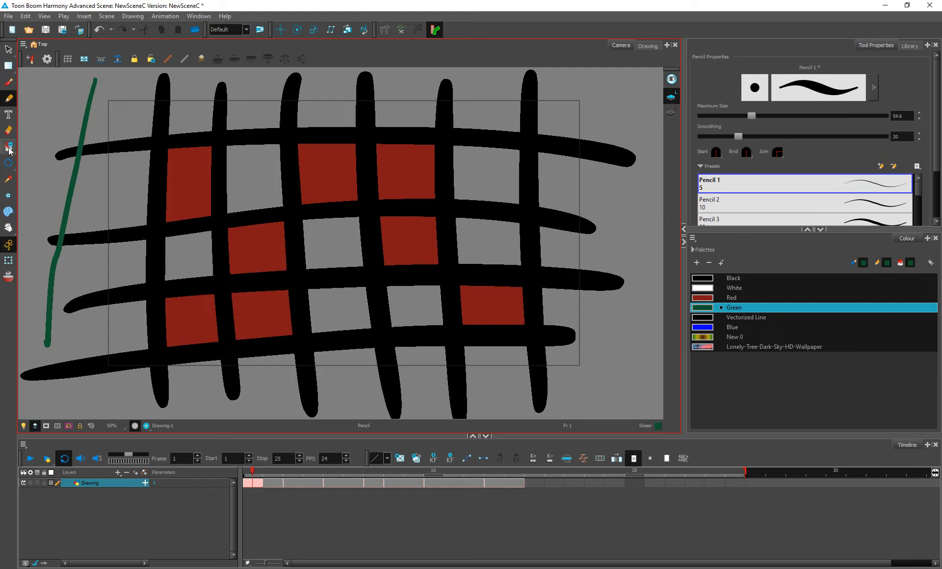
# Step: Recolour the slanted Green pencil line segment by segment with the Ink tool and the Red swatch, except for its lowest tip
pyautogui.click(9, 149)
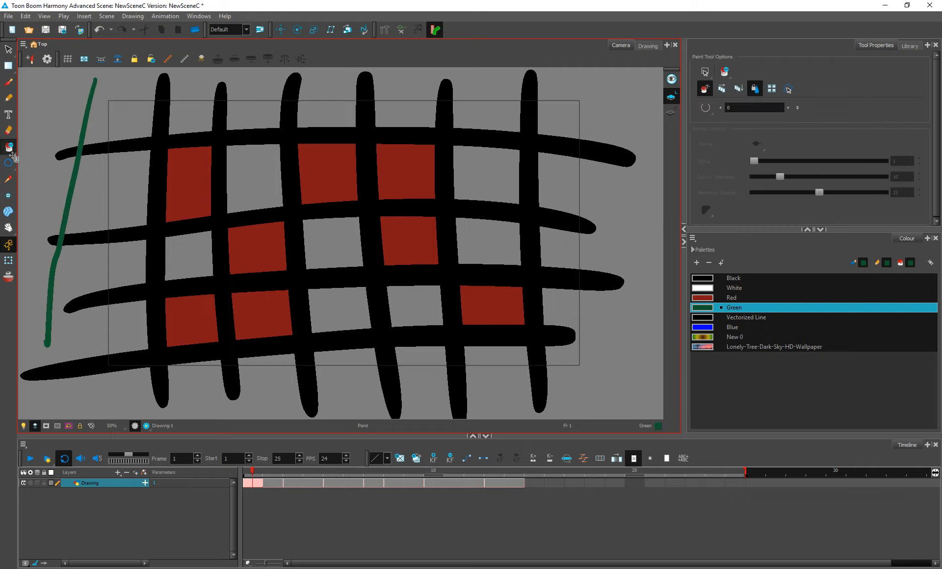
pyautogui.moveTo(13, 157); pyautogui.dragTo(29, 148)
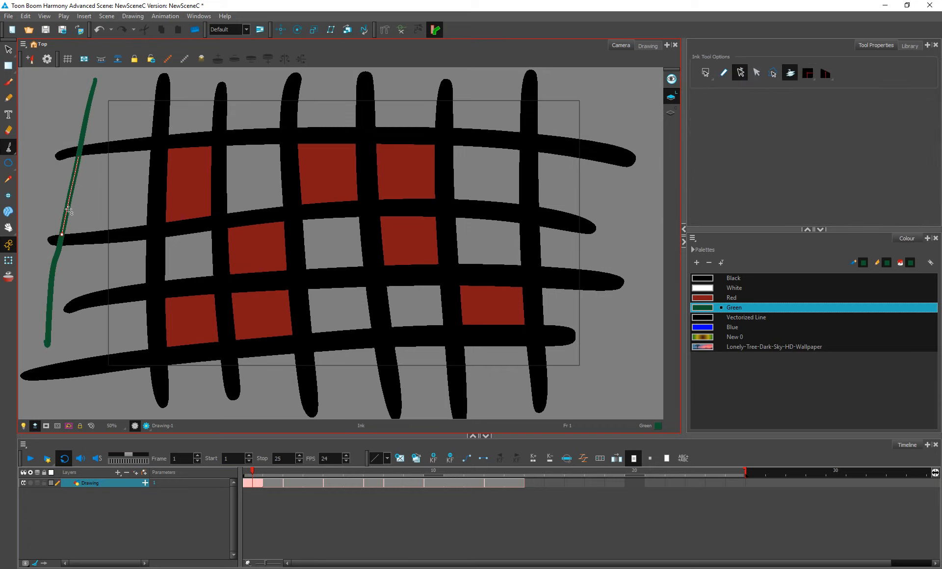
pyautogui.click(757, 298)
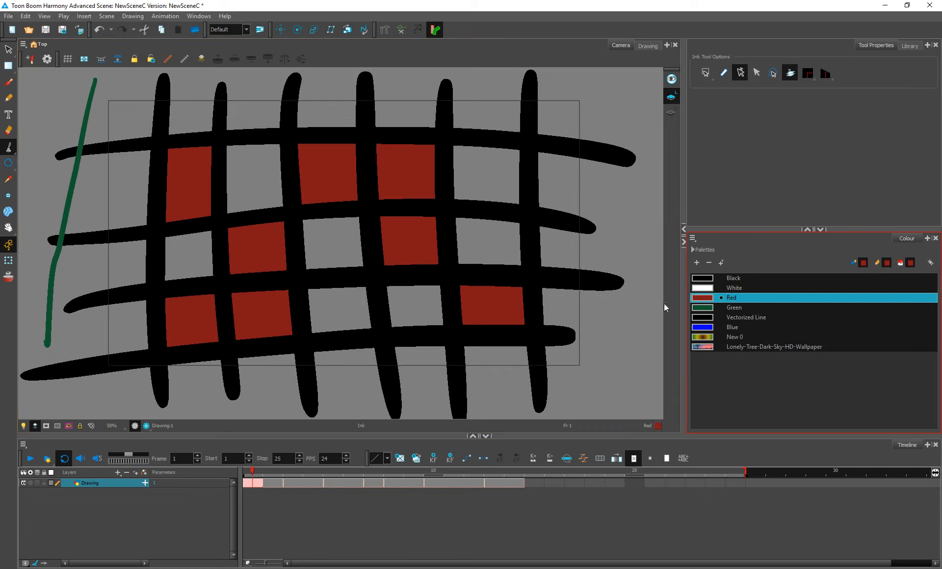
pyautogui.click(64, 223)
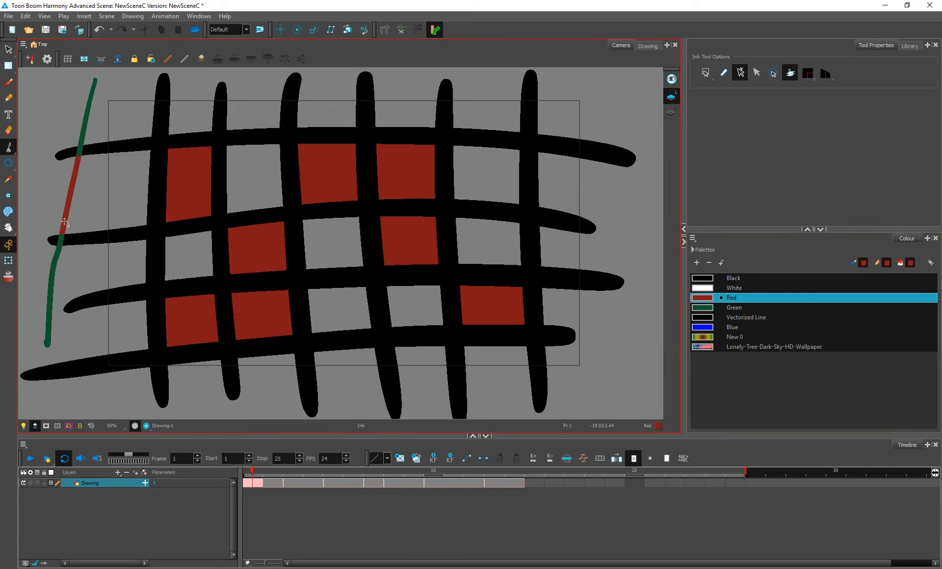
pyautogui.click(58, 271)
pyautogui.click(83, 147)
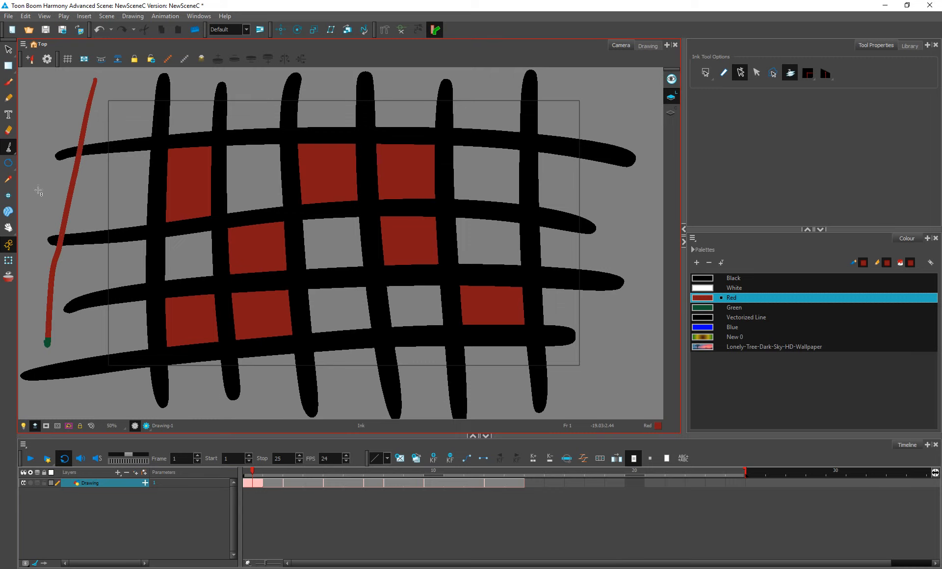
pyautogui.click(8, 162)
pyautogui.click(8, 151)
pyautogui.click(9, 156)
pyautogui.click(32, 149)
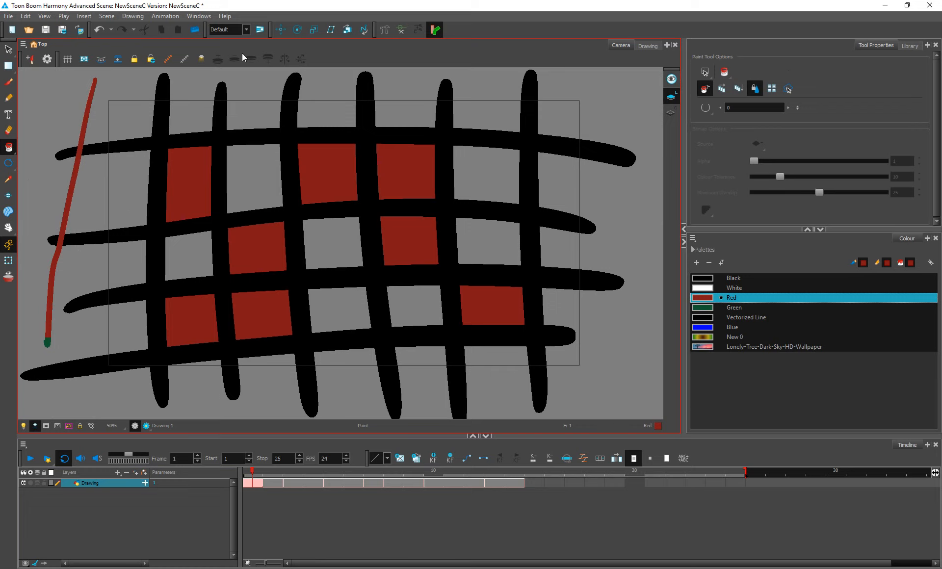
# Step: Select the New 0 swatch, and use the Dropper to sample colours from the grid's Red cells and black lines
pyautogui.click(4, 178)
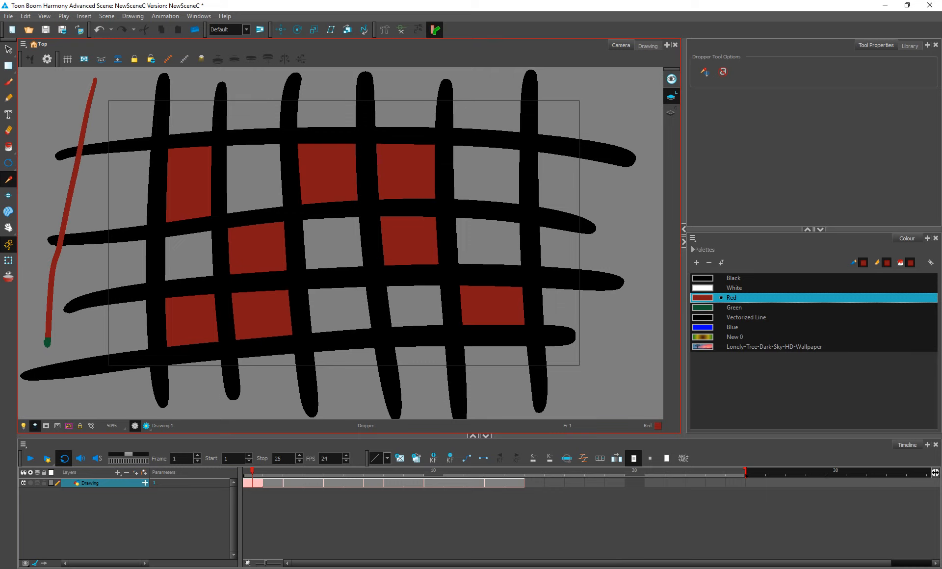
pyautogui.click(703, 74)
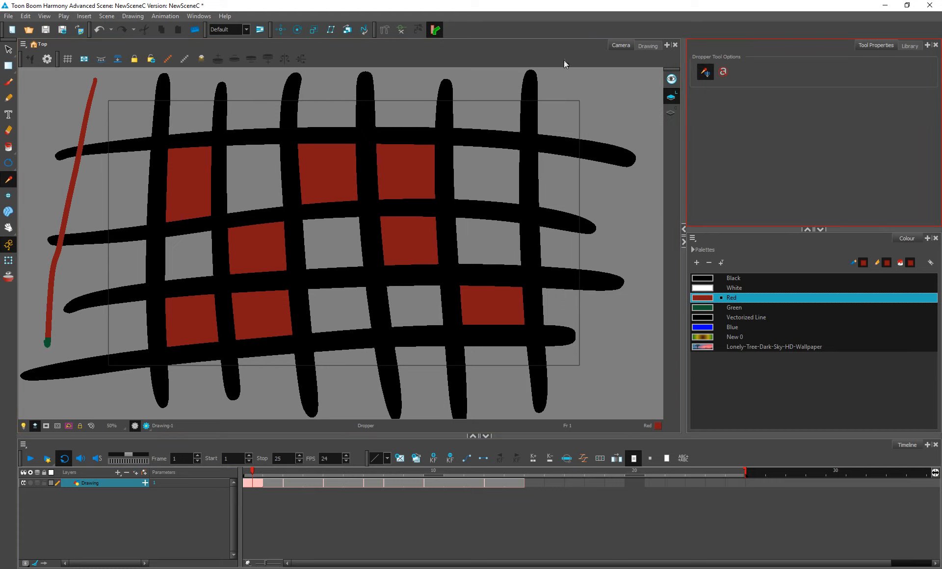
pyautogui.click(706, 72)
pyautogui.click(734, 337)
pyautogui.click(339, 193)
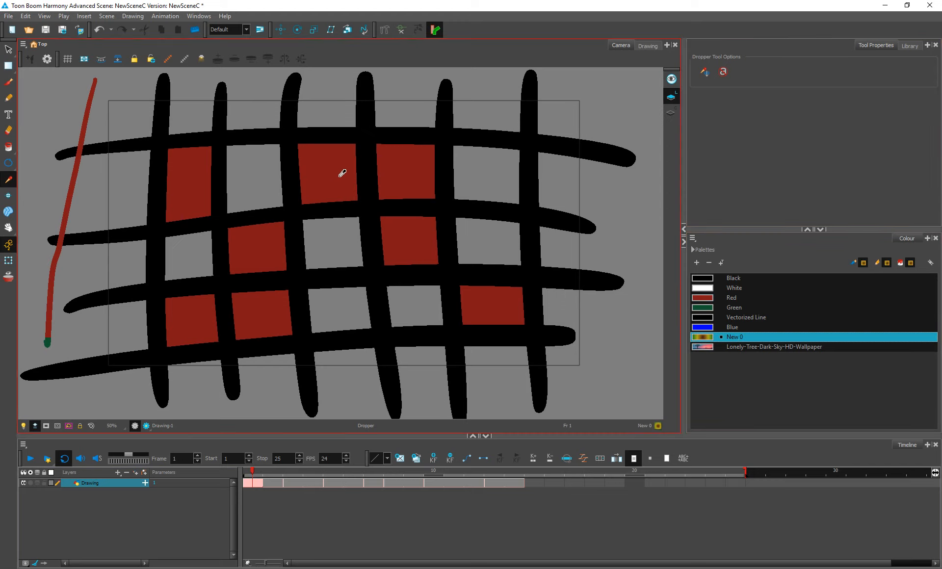
pyautogui.click(372, 223)
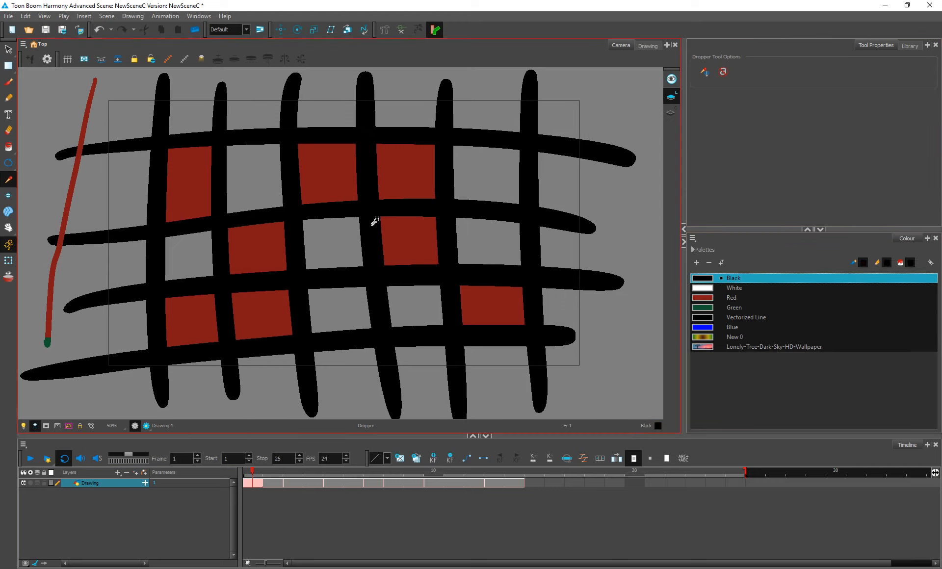
pyautogui.click(413, 178)
pyautogui.click(455, 211)
pyautogui.click(479, 180)
pyautogui.click(452, 211)
# Step: Delete the whole grid and the slanted line from frame 1, including the leftover green tip
pyautogui.click(8, 80)
pyautogui.click(8, 49)
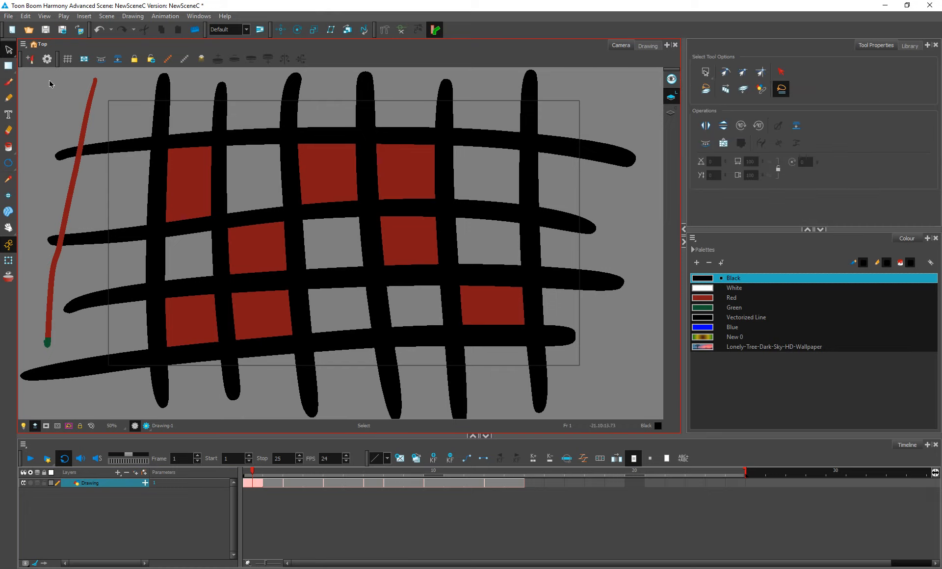
pyautogui.moveTo(53, 89)
pyautogui.mouseDown()
pyautogui.moveTo(511, 98)
pyautogui.moveTo(656, 358)
pyautogui.mouseUp()
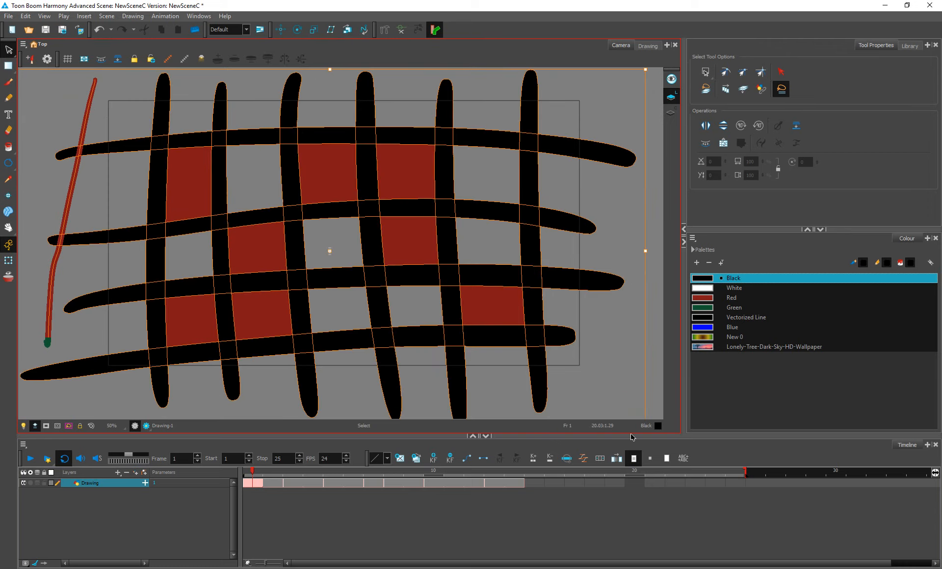
pyautogui.press('Delete')
pyautogui.click(47, 342)
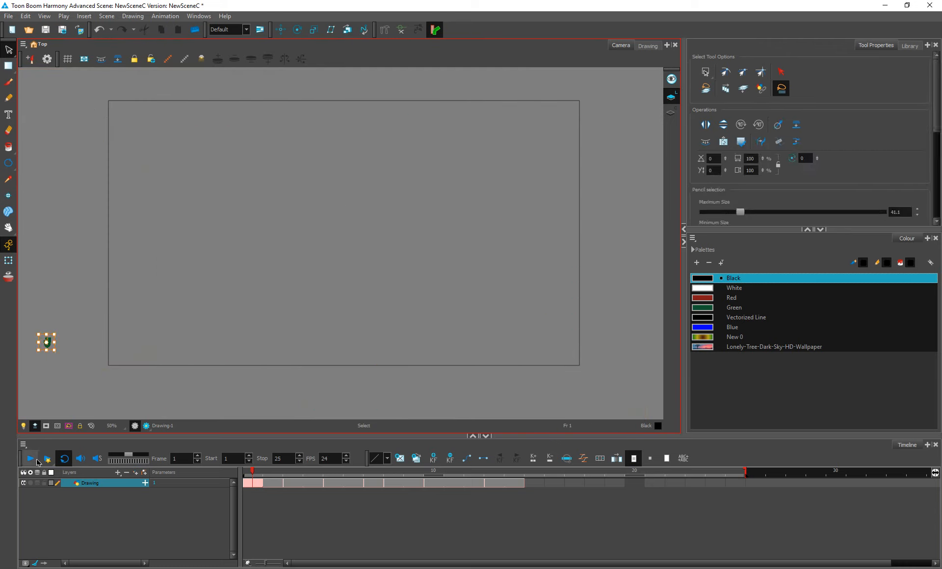
pyautogui.press('Delete')
pyautogui.click(253, 484)
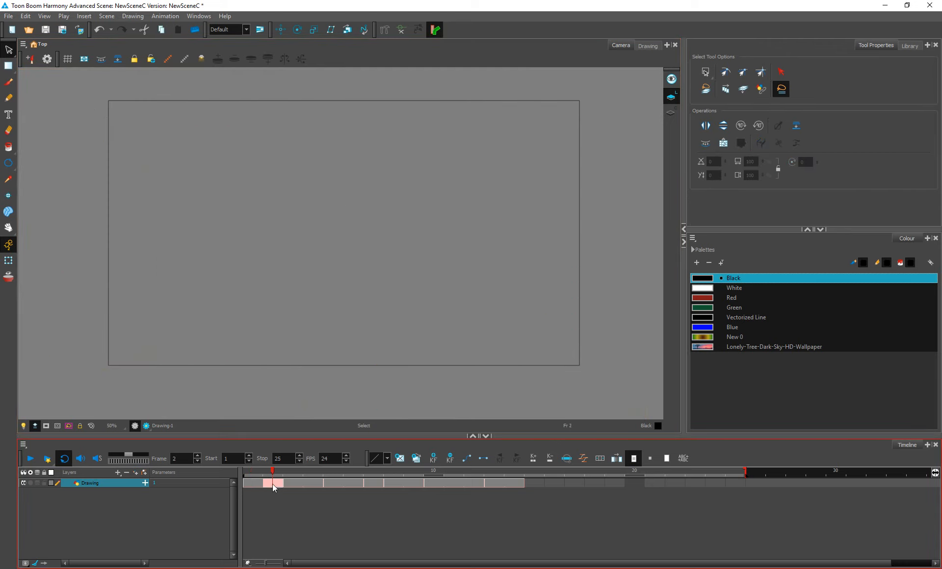
pyautogui.click(141, 508)
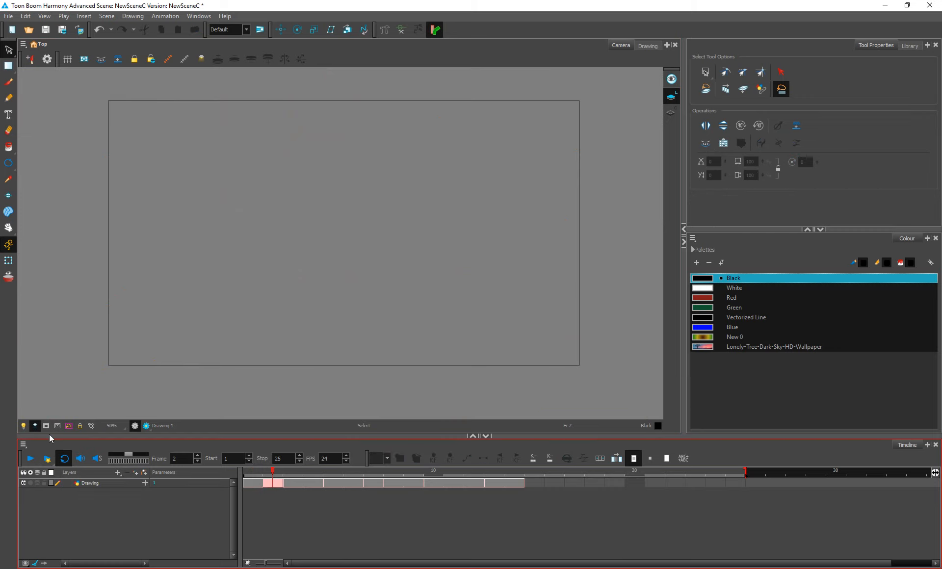
pyautogui.click(8, 16)
pyautogui.click(260, 486)
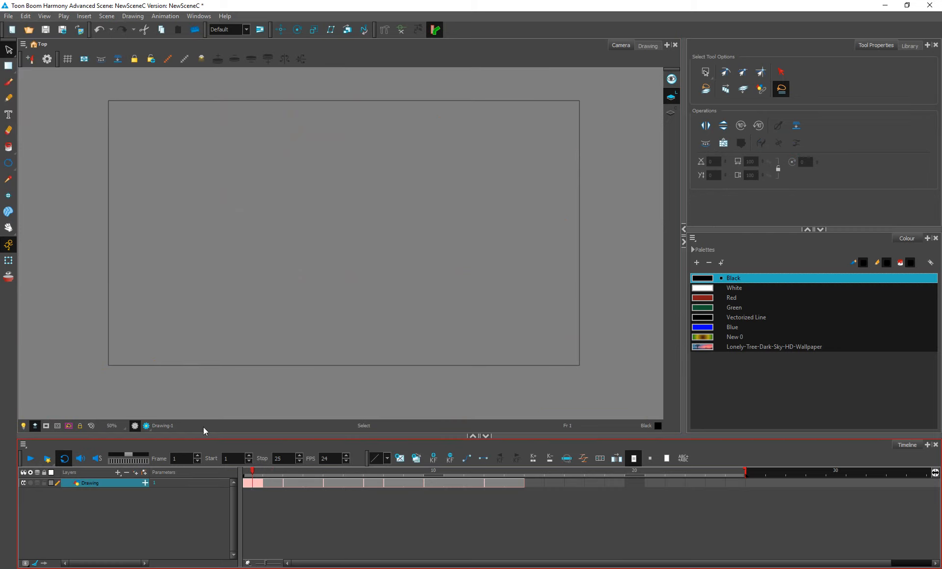
pyautogui.click(8, 16)
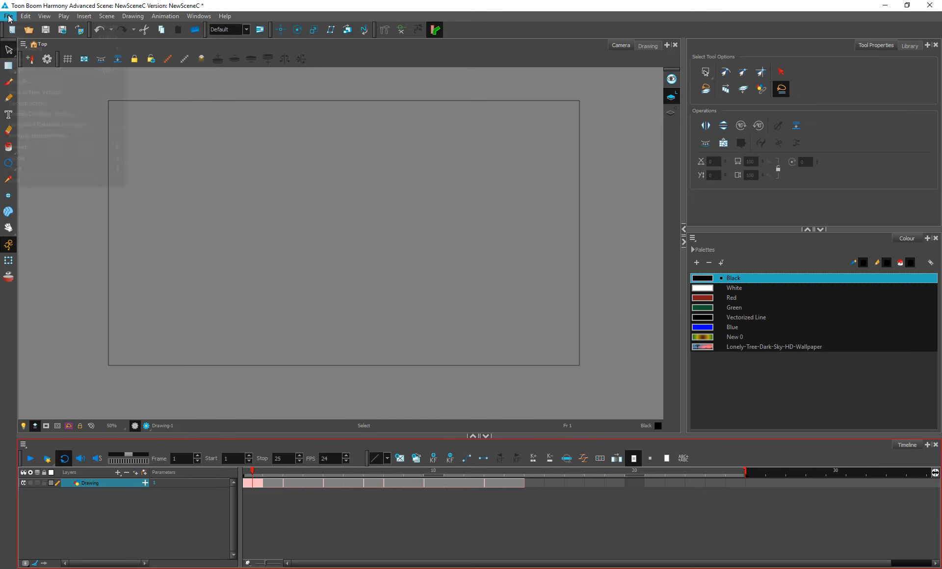
pyautogui.moveTo(48, 160)
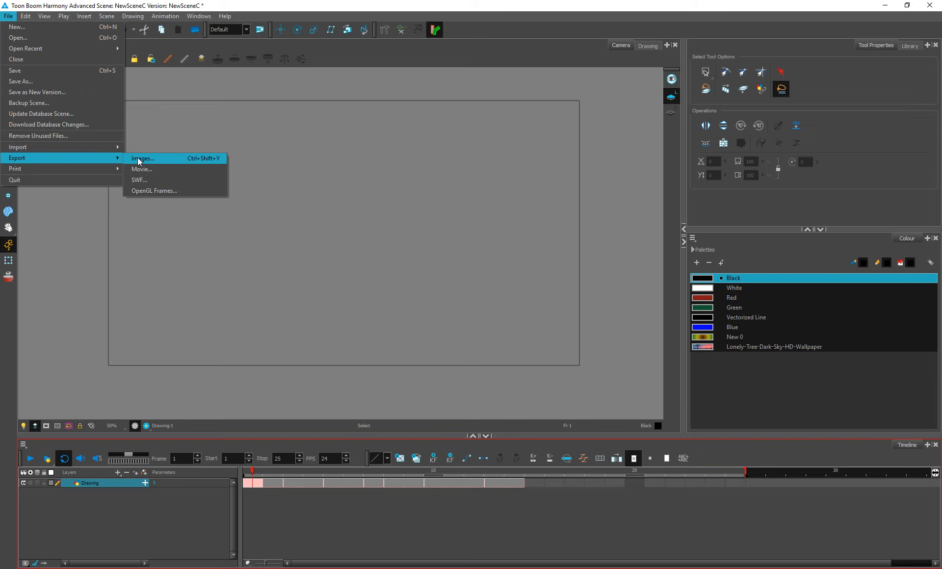
pyautogui.click(207, 162)
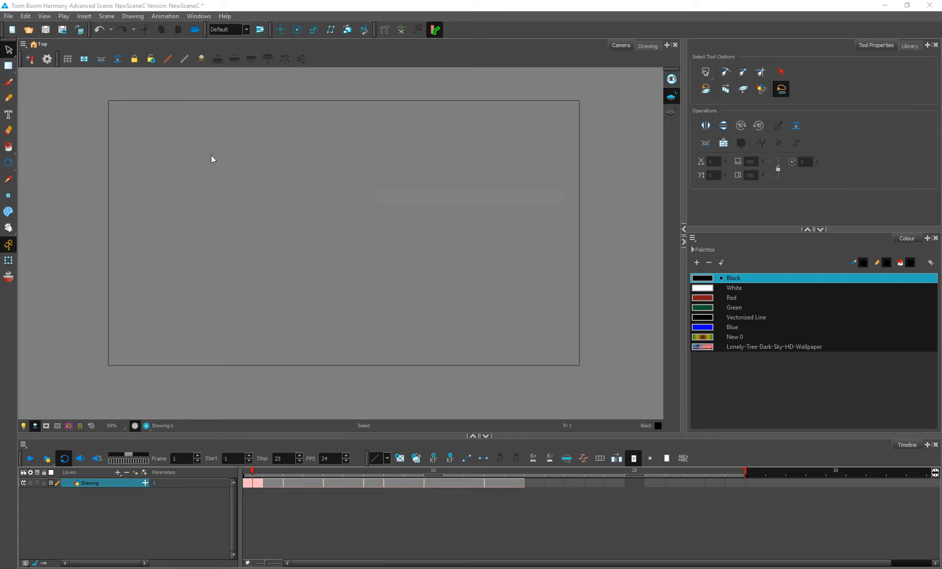
pyautogui.moveTo(421, 192); pyautogui.dragTo(279, 160)
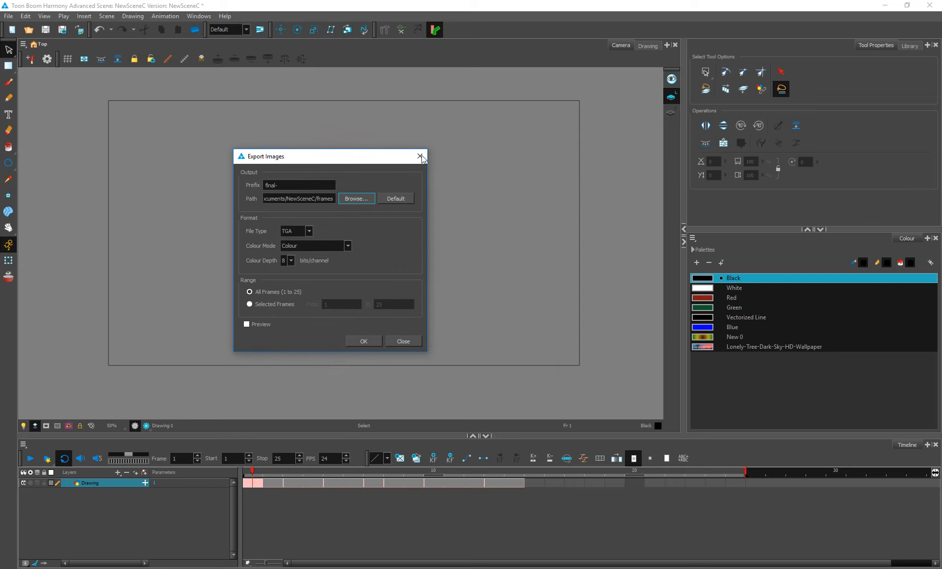
pyautogui.click(421, 155)
# Step: Import scan.0001 to scan.0025 from the Walk folder as one layer named scan, converted to Toon Boom vector drawings with the Grey vectorization preset
pyautogui.click(10, 16)
pyautogui.moveTo(75, 152)
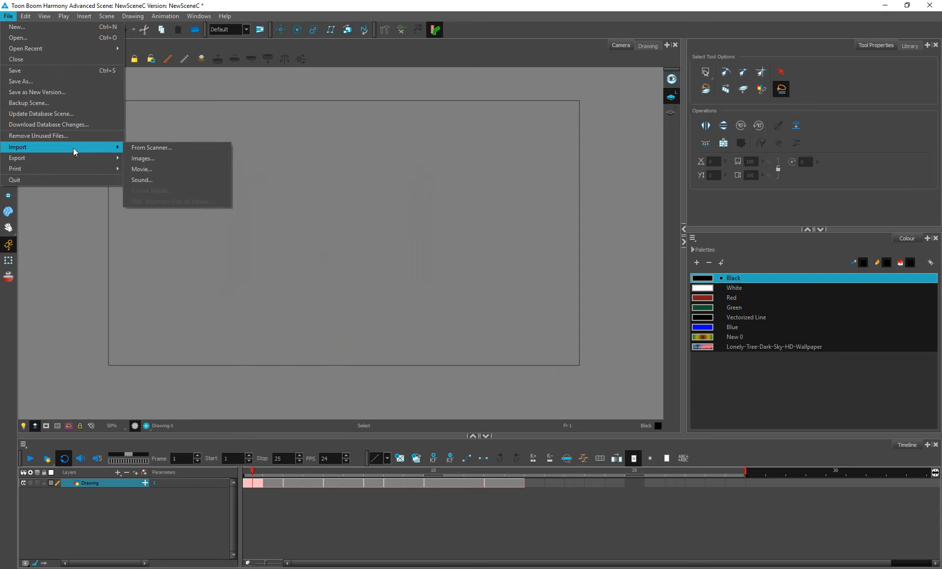
pyautogui.click(146, 158)
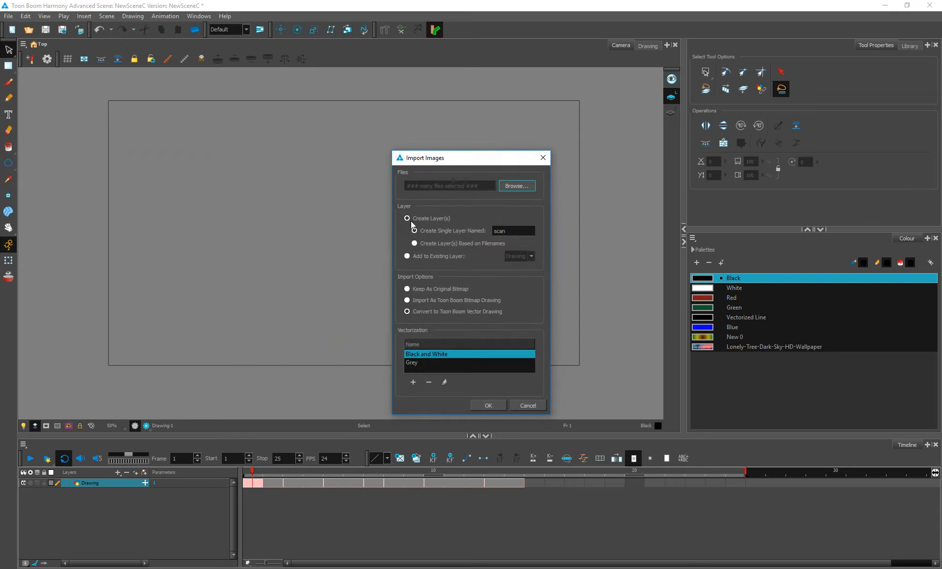
pyautogui.click(517, 186)
pyautogui.click(520, 256)
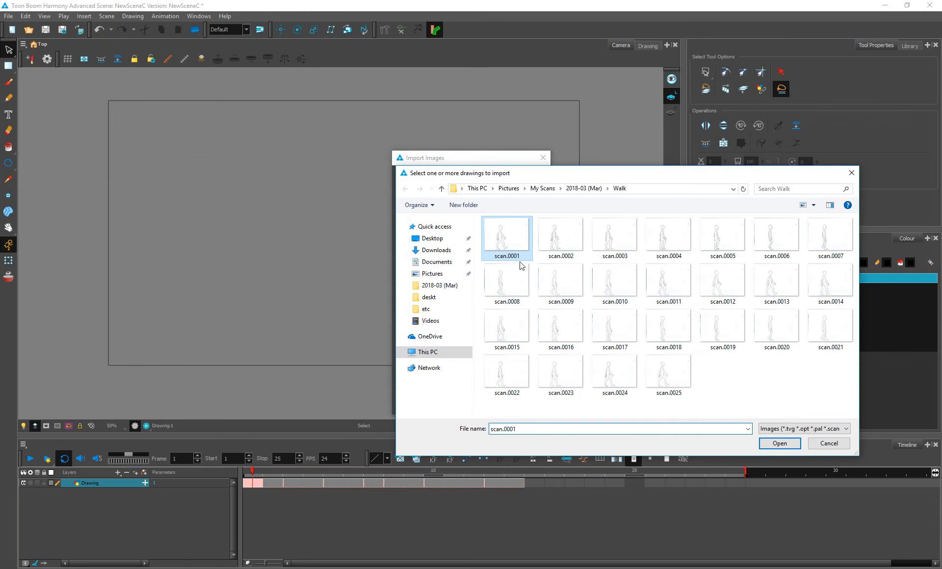
pyautogui.keyDown('shift'); pyautogui.click(662, 383); pyautogui.keyUp('shift')
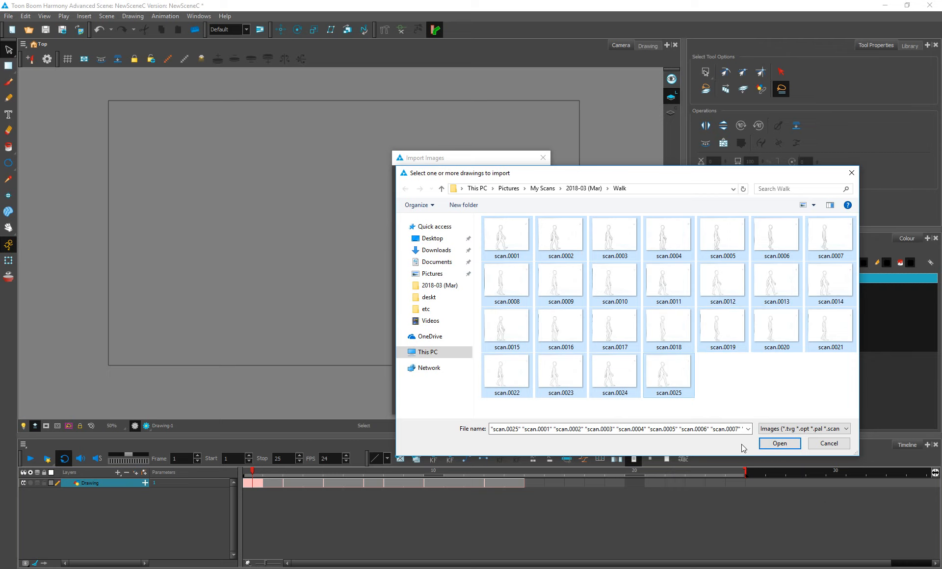
pyautogui.click(779, 443)
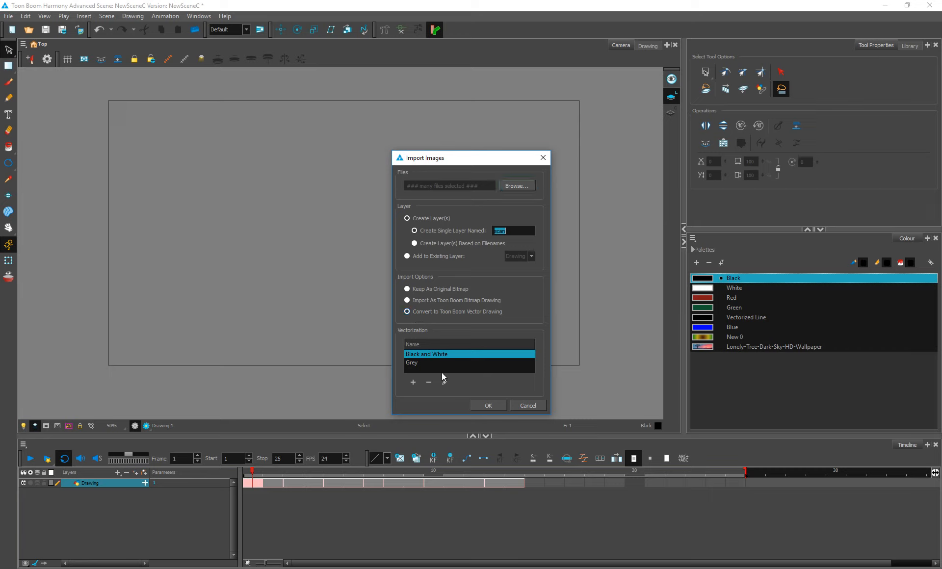
pyautogui.click(424, 363)
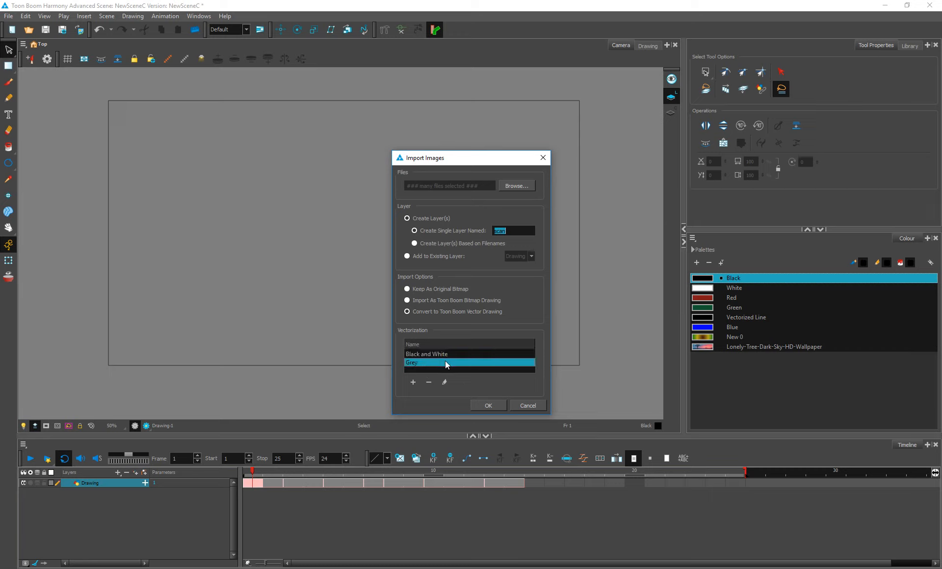
pyautogui.click(491, 406)
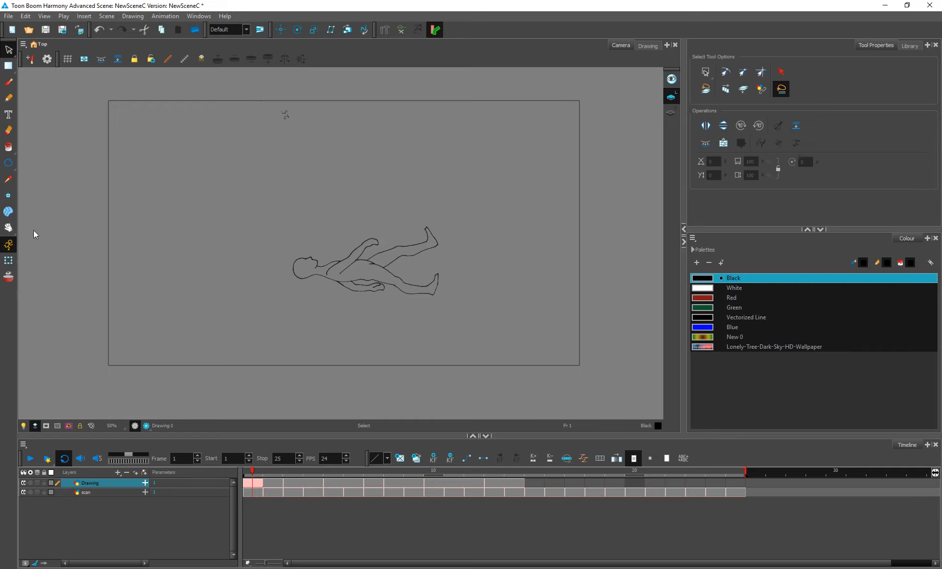
# Step: Switch the Select tool to Lasso and select the walking figure's head and shoulder lines on the scan layer's first drawing, undoing any accidental change
pyautogui.hotkey('ctrl', 'space')
pyautogui.moveTo(360, 267); pyautogui.dragTo(349, 279)
pyautogui.moveTo(284, 268)
pyautogui.mouseDown()
pyautogui.moveTo(238, 260)
pyautogui.moveTo(269, 259)
pyautogui.moveTo(266, 251)
pyautogui.moveTo(250, 266)
pyautogui.moveTo(256, 274)
pyautogui.mouseUp()
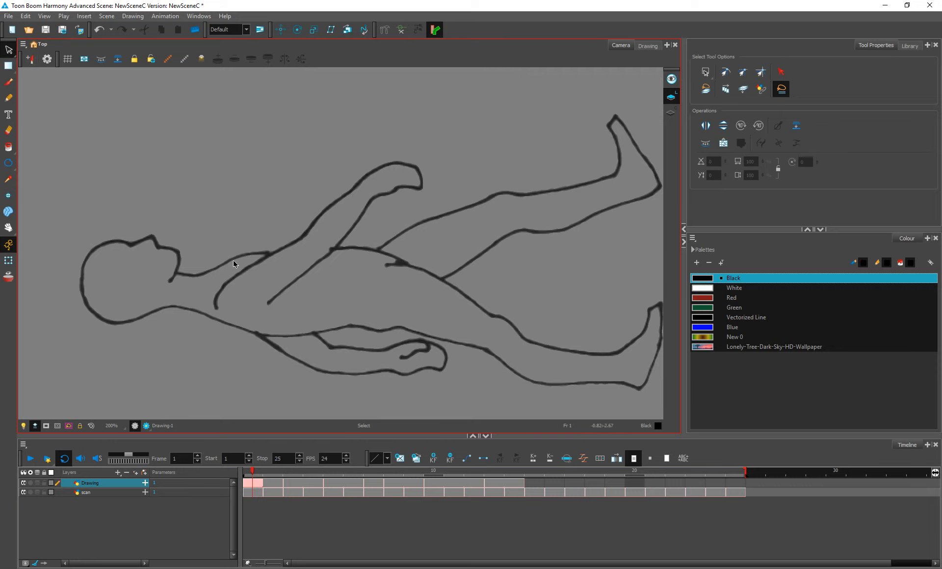
pyautogui.click(707, 74)
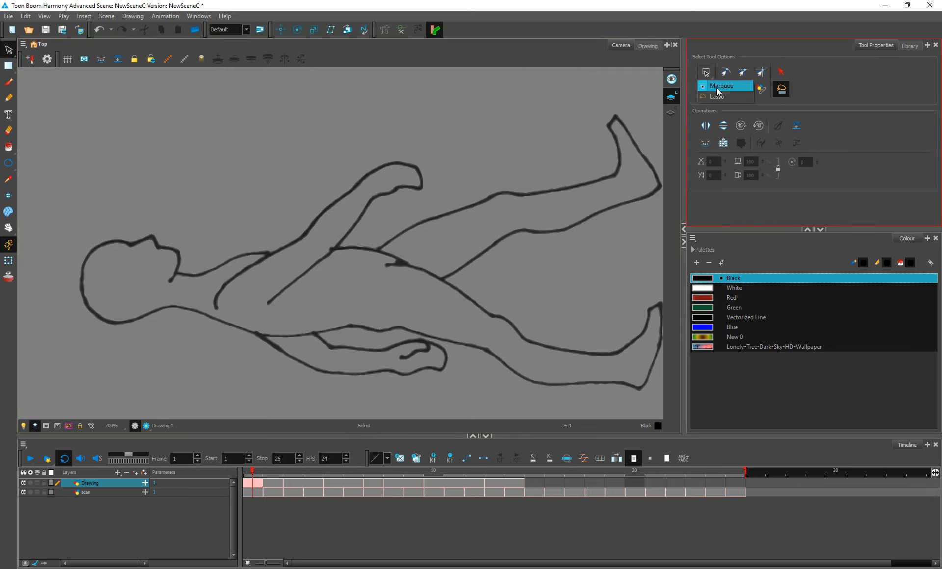
pyautogui.click(716, 96)
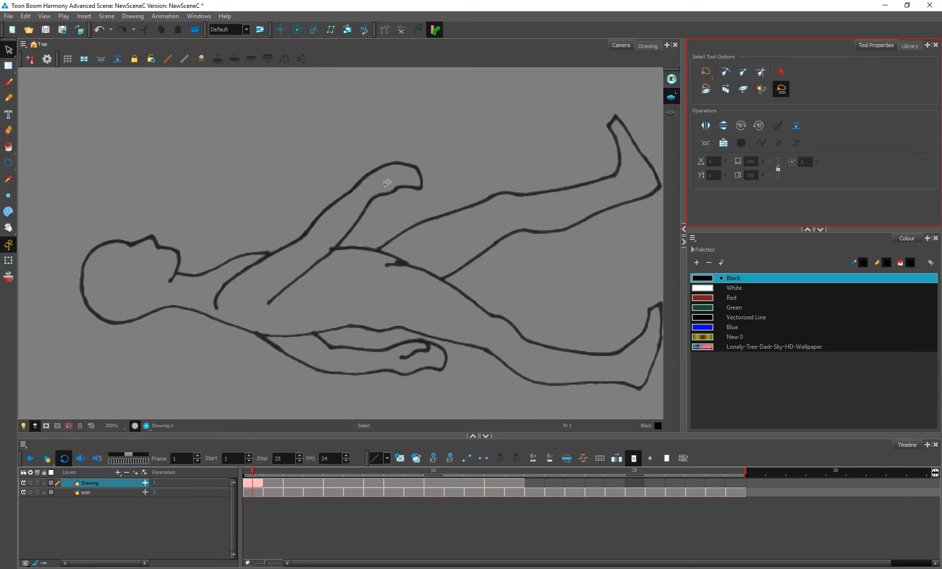
pyautogui.click(253, 492)
pyautogui.moveTo(232, 220)
pyautogui.mouseDown()
pyautogui.moveTo(220, 269)
pyautogui.moveTo(224, 106)
pyautogui.mouseUp()
pyautogui.hotkey('ctrl', 'z')
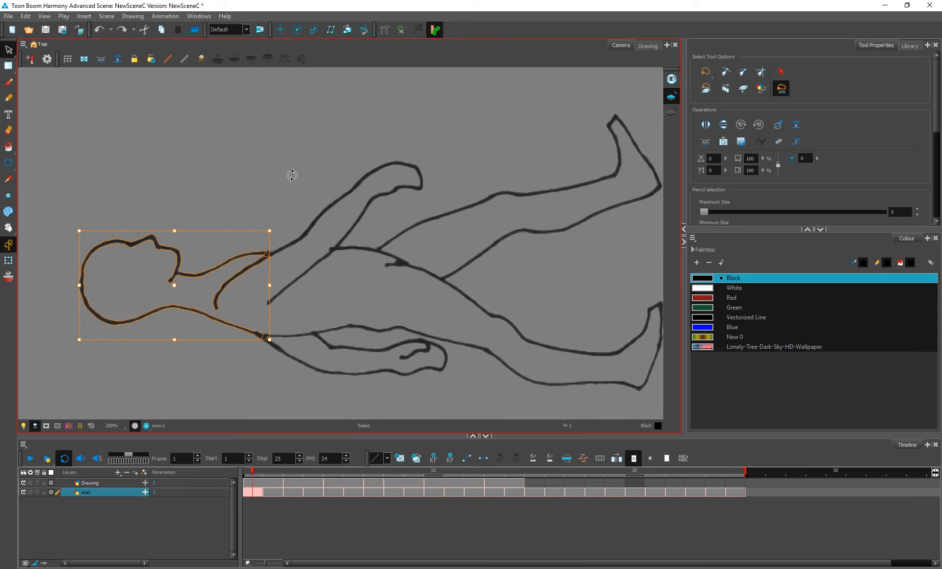
# Step: With the Contour Editor, try shifting a group of points on the figure's chin outline, undo it, and pull a single inner-edge point outward
pyautogui.click(9, 66)
pyautogui.click(14, 74)
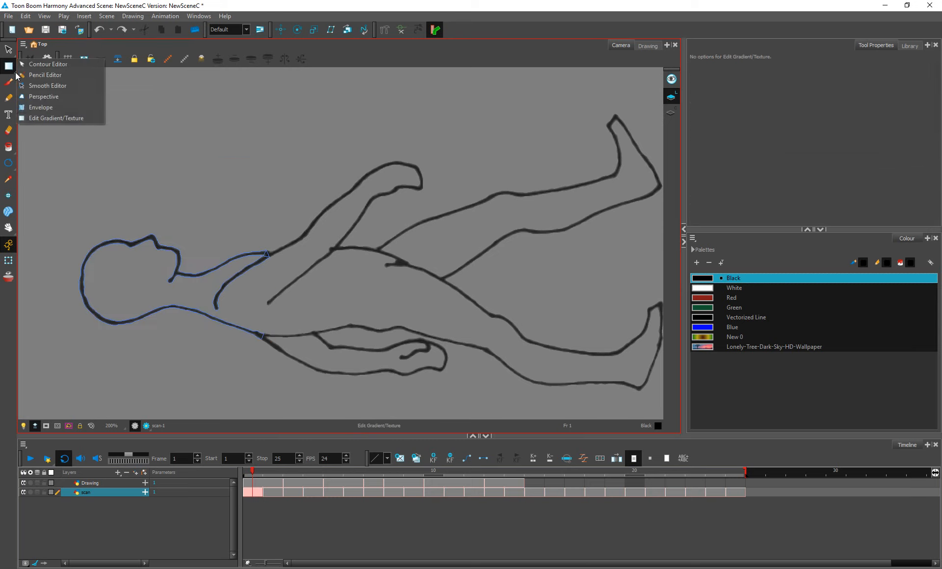
pyautogui.click(47, 68)
pyautogui.moveTo(186, 241)
pyautogui.mouseDown()
pyautogui.moveTo(185, 253)
pyautogui.moveTo(162, 265)
pyautogui.moveTo(165, 239)
pyautogui.moveTo(171, 272)
pyautogui.mouseUp()
pyautogui.hotkey('ctrl', 'space')
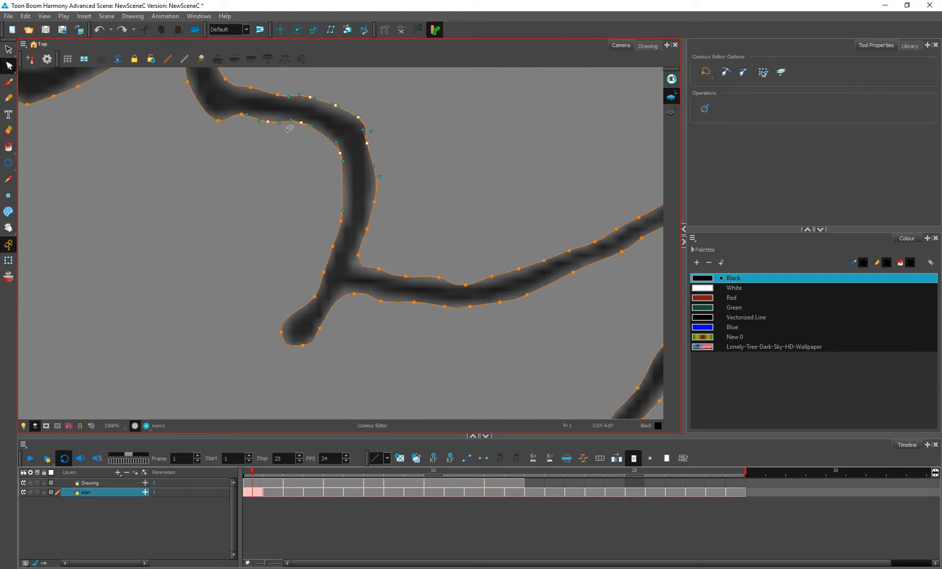
pyautogui.moveTo(302, 121); pyautogui.dragTo(287, 177)
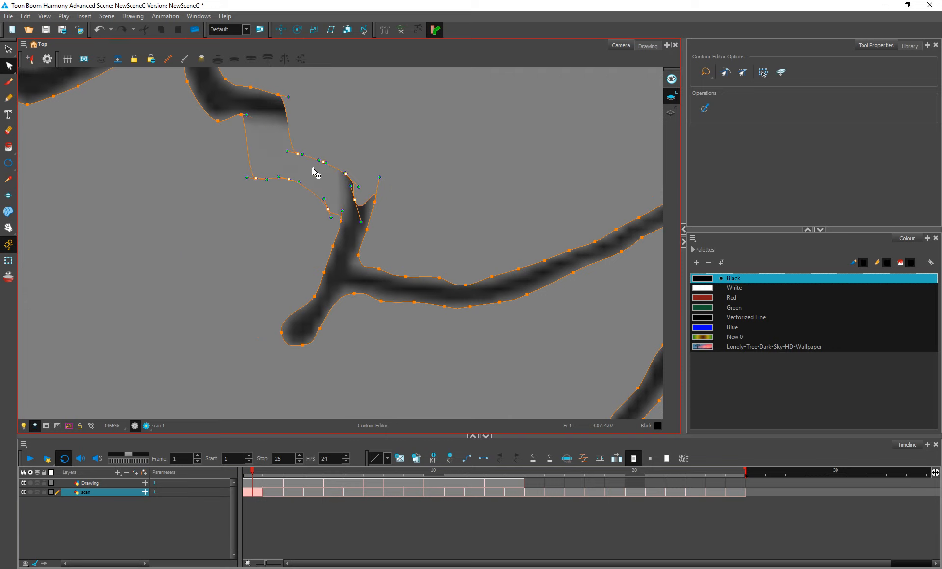
pyautogui.hotkey('ctrl', 'z')
pyautogui.click(303, 118)
pyautogui.moveTo(302, 122); pyautogui.dragTo(289, 163)
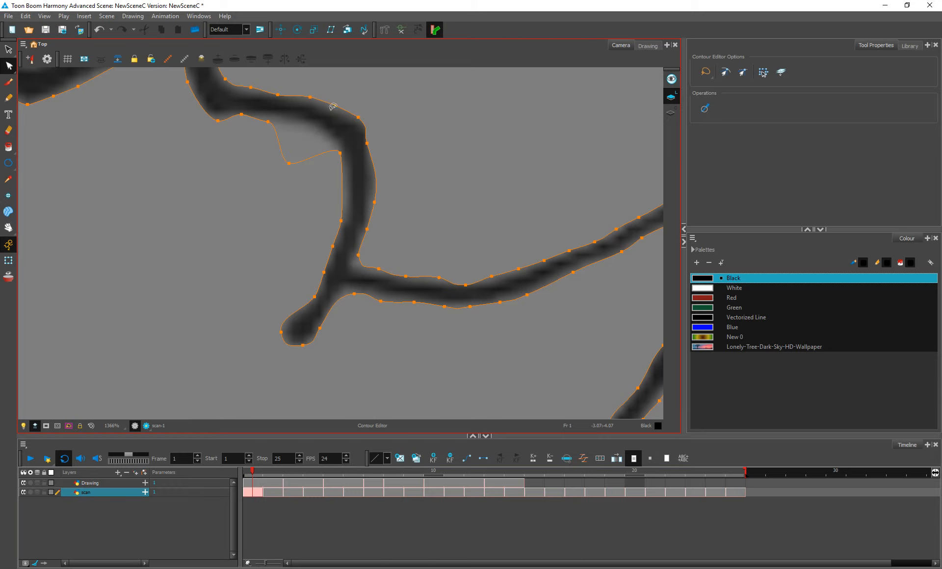
# Step: Move the pulled-out inner-edge point back toward the chin line with the Contour Editor
pyautogui.moveTo(289, 162); pyautogui.dragTo(314, 145)
pyautogui.hotkey('ctrl', 'space')
pyautogui.moveTo(369, 192); pyautogui.dragTo(370, 199)
pyautogui.scroll(-6, 368, 201)
pyautogui.scroll(6, 360, 207)
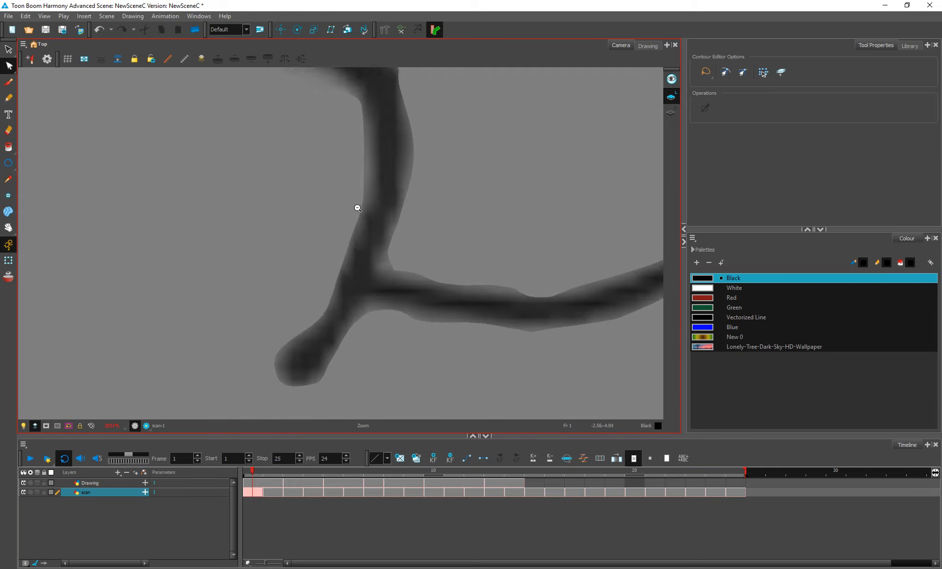
# Step: Delete the grey-vectorized scan layer from the scene
pyautogui.scroll(-4, 343, 217)
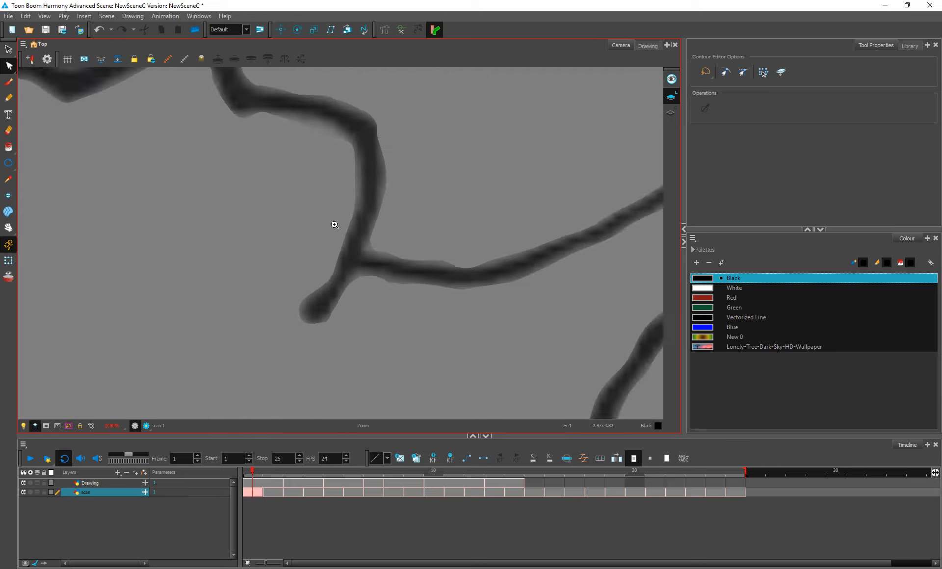
pyautogui.scroll(-10, 334, 225)
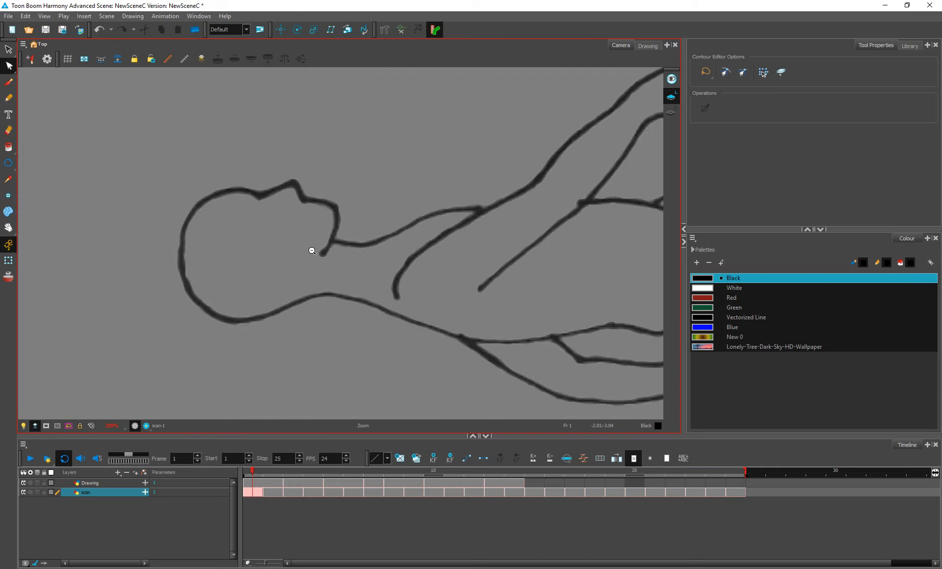
pyautogui.moveTo(470, 249); pyautogui.dragTo(346, 253)
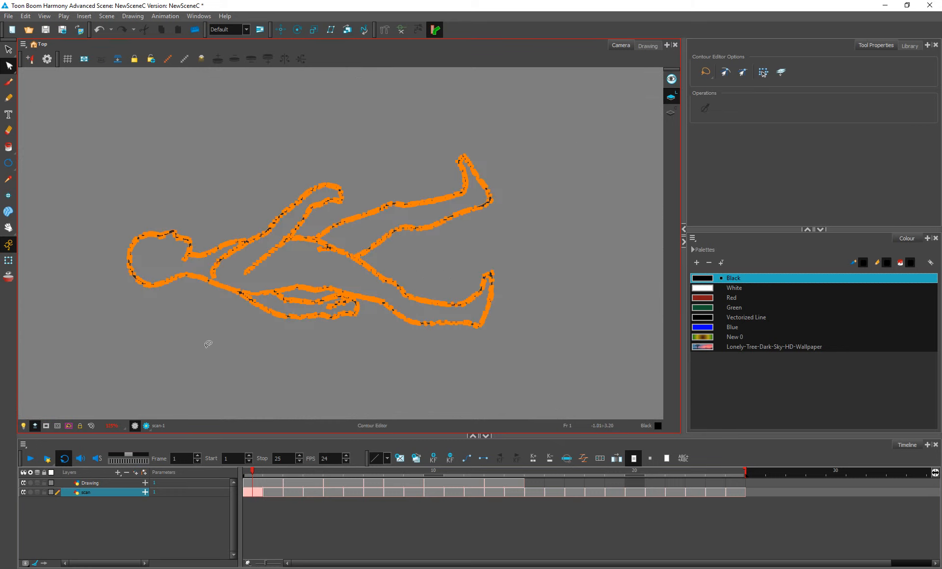
pyautogui.click(202, 384)
pyautogui.press('Delete')
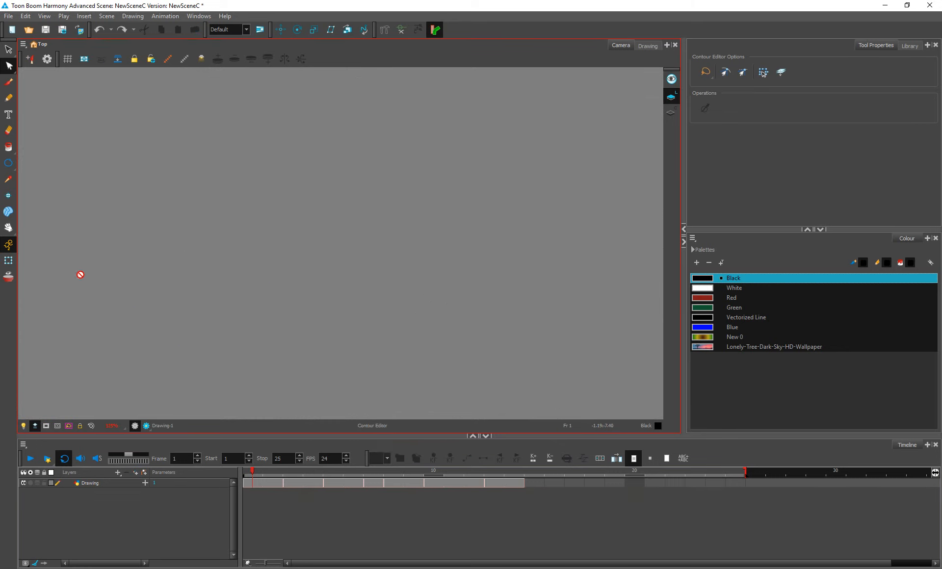
# Step: Import the same walk scans again as a single layer named scan, converted to Toon Boom vector drawings with the Black and White vectorization preset
pyautogui.click(9, 17)
pyautogui.moveTo(73, 146)
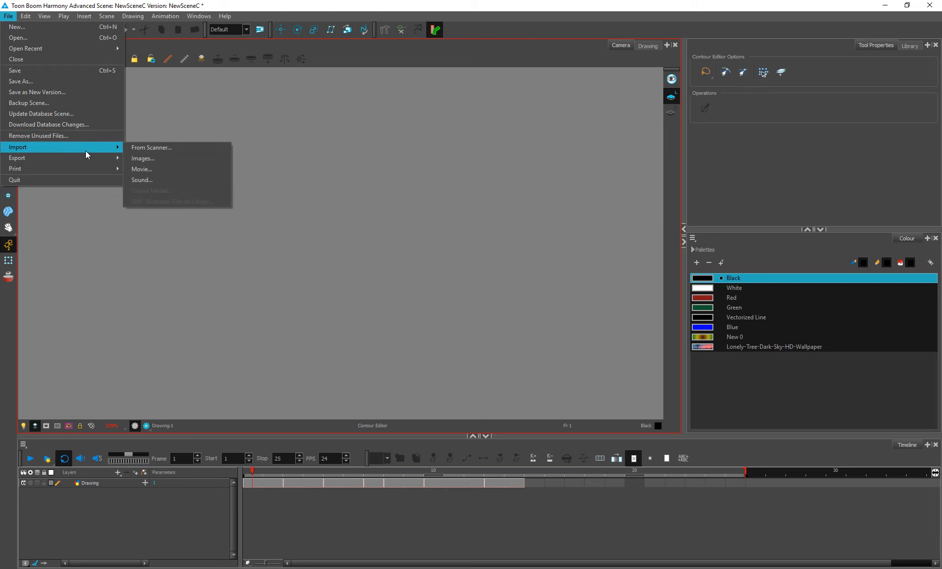
pyautogui.click(145, 158)
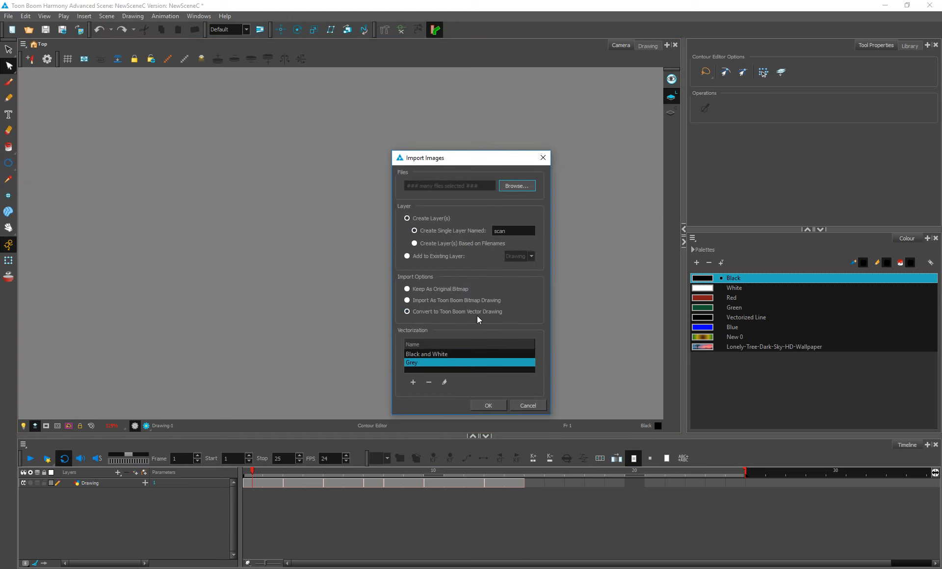
pyautogui.click(452, 354)
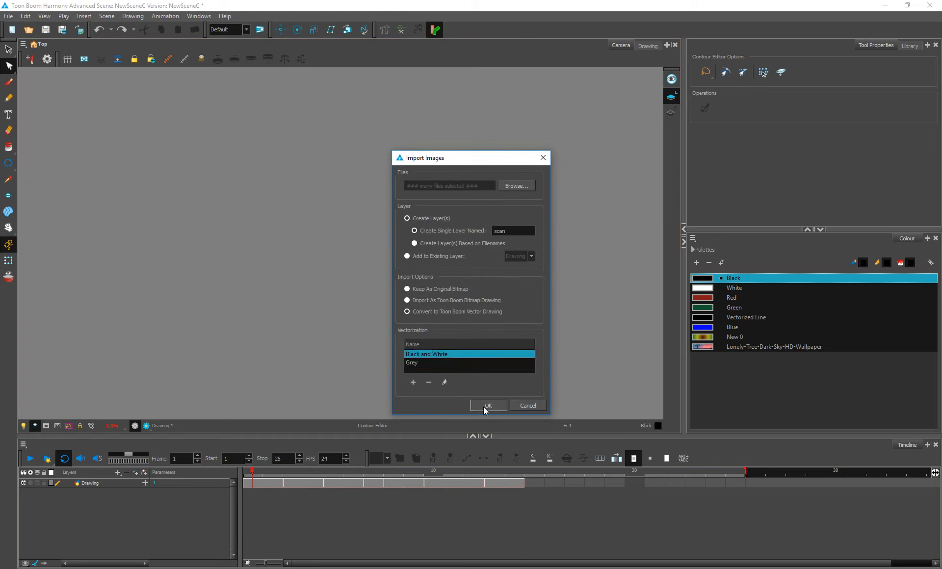
pyautogui.click(484, 408)
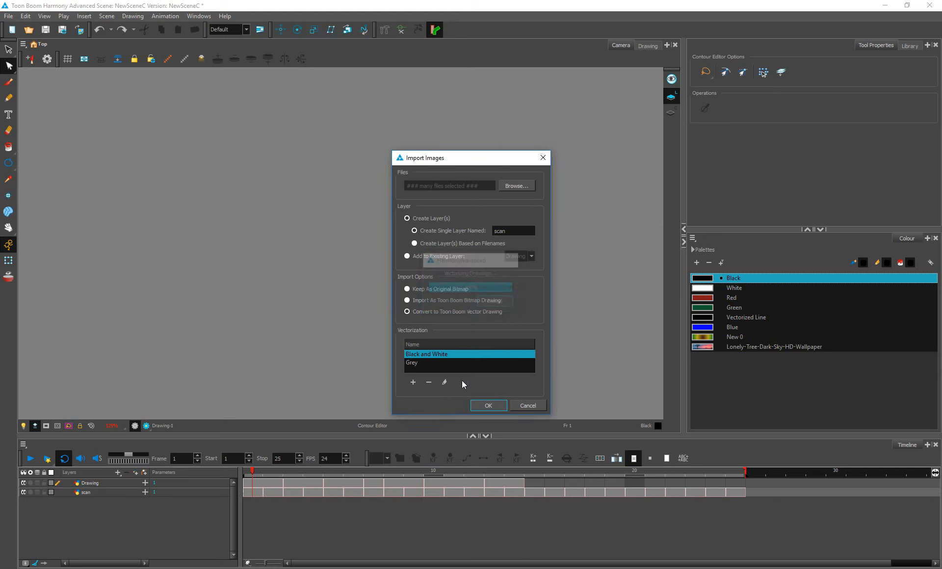
# Step: On the scan layer's first drawing, try pulling a lower-edge point of the neck line downward with the Contour Editor and undo it
pyautogui.moveTo(227, 226); pyautogui.dragTo(196, 280)
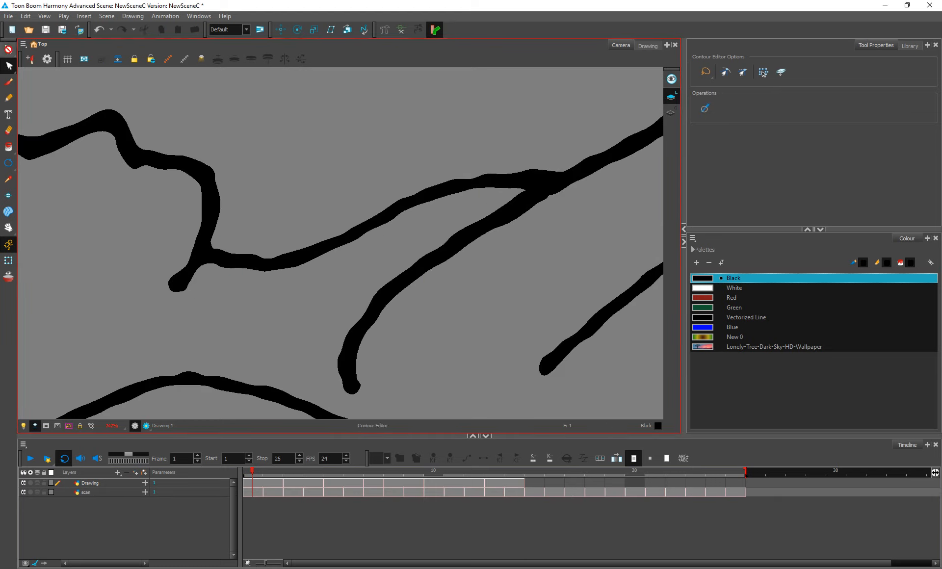
pyautogui.click(8, 49)
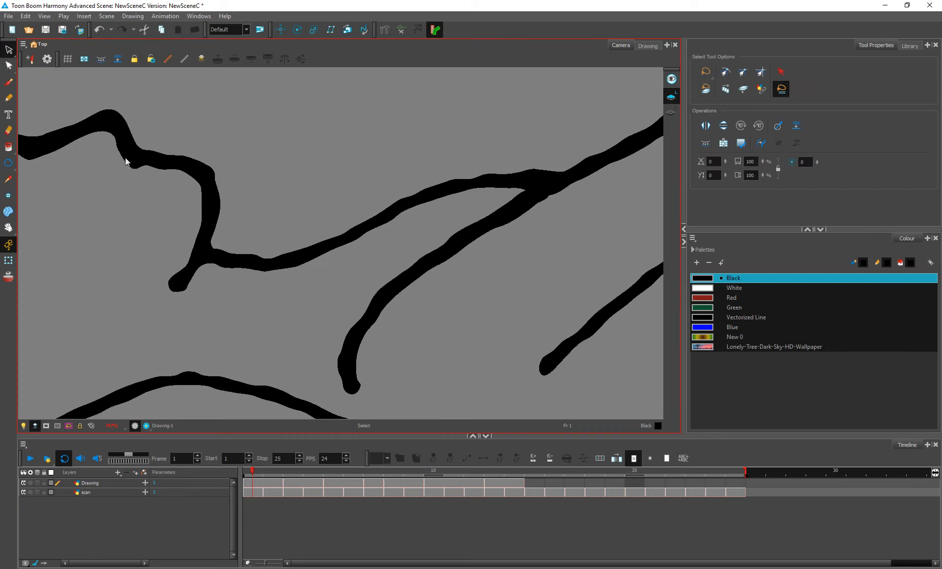
pyautogui.click(257, 258)
pyautogui.click(8, 81)
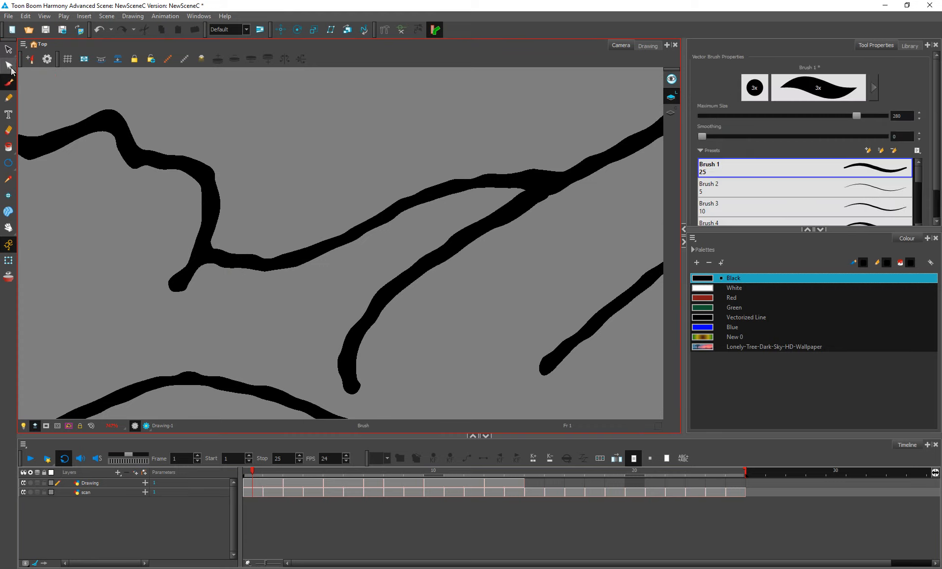
pyautogui.click(8, 66)
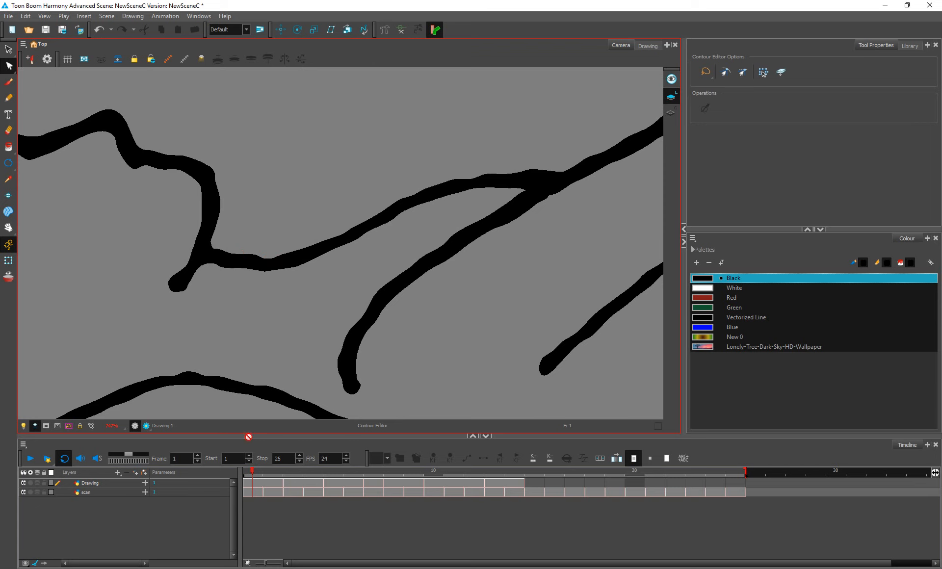
pyautogui.click(252, 492)
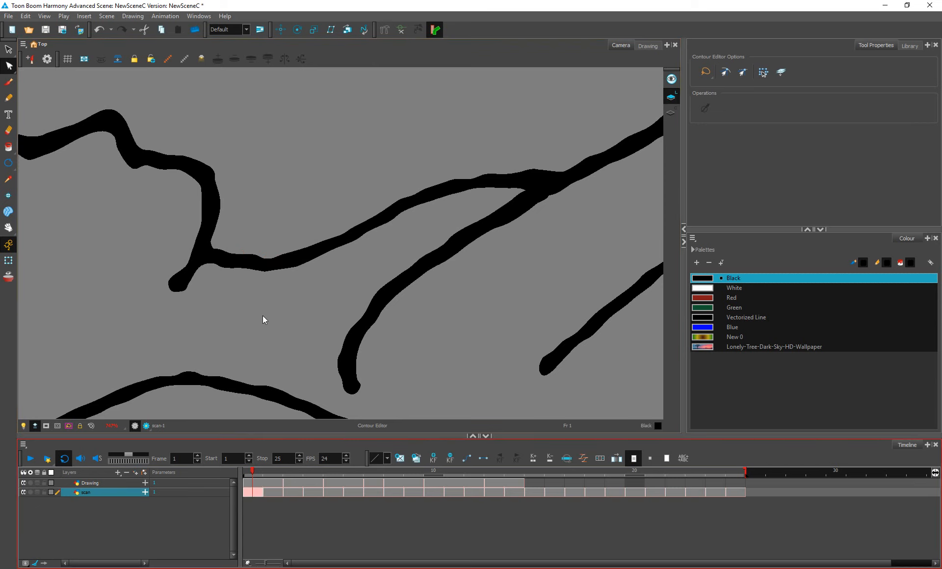
pyautogui.click(265, 264)
pyautogui.moveTo(273, 272); pyautogui.dragTo(284, 315)
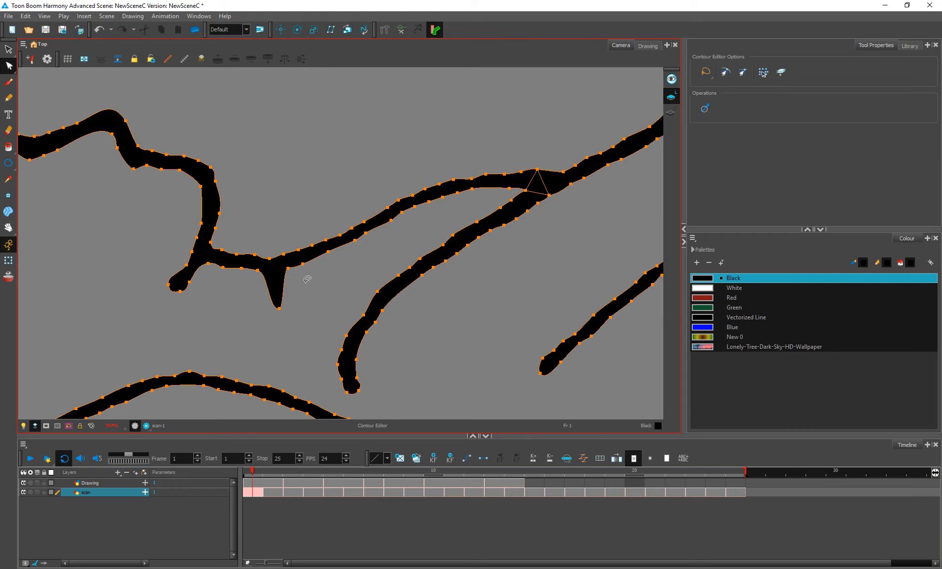
pyautogui.hotkey('ctrl', 'z')
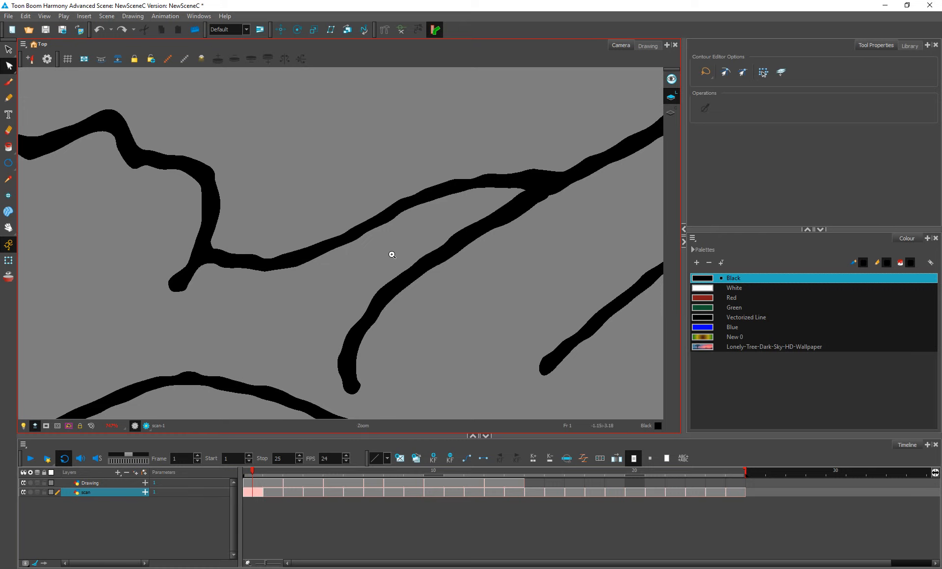
pyautogui.scroll(-5, 391, 256)
pyautogui.scroll(-1, 390, 265)
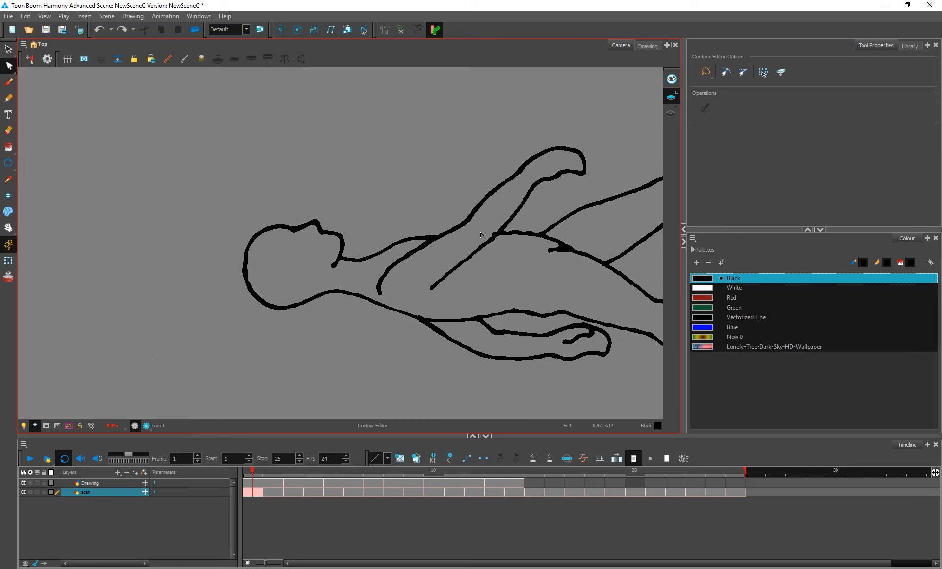
pyautogui.moveTo(481, 235); pyautogui.dragTo(310, 231)
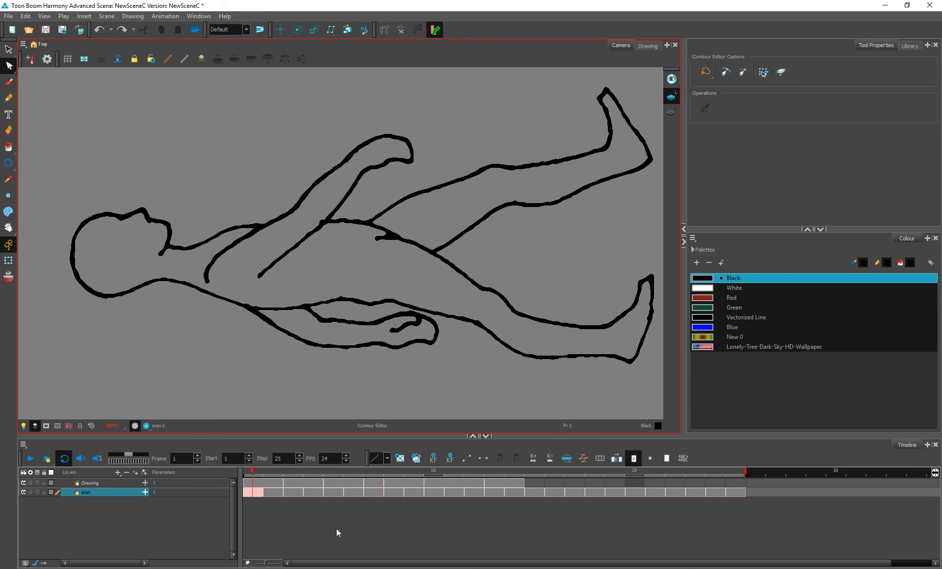
pyautogui.click(344, 568)
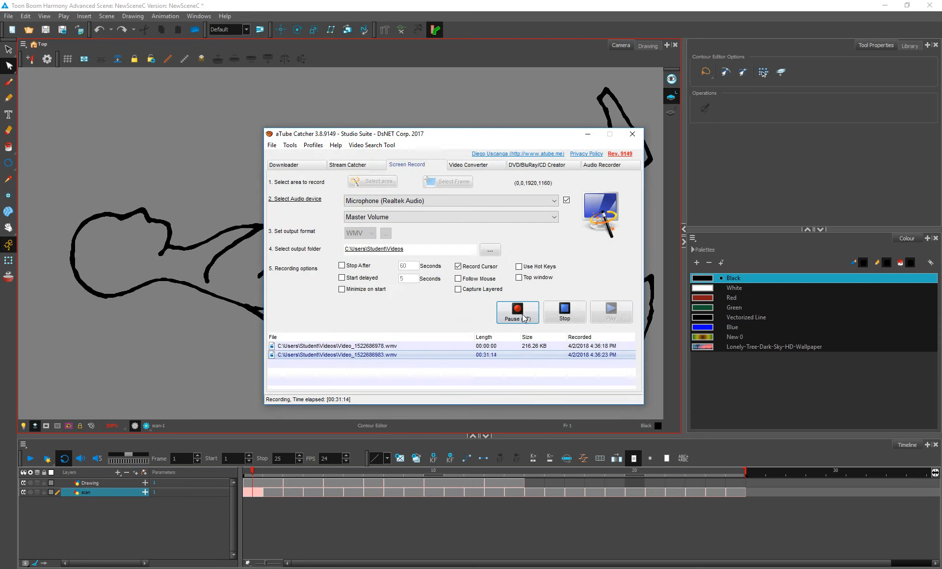
pyautogui.click(588, 135)
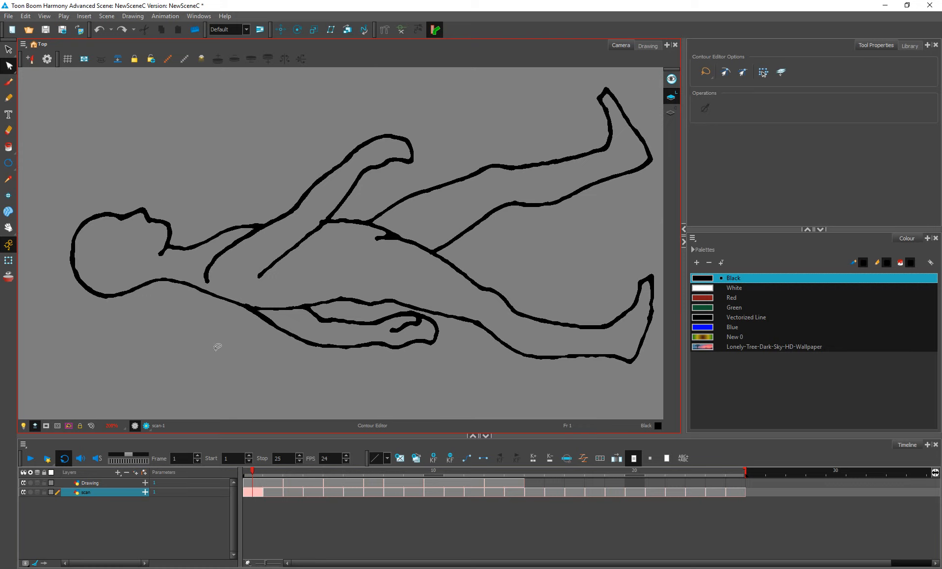
# Step: Hide the Drawing layer and play back the scanned walk cycle, stopping playback after a few loops
pyautogui.scroll(-1, 294, 264)
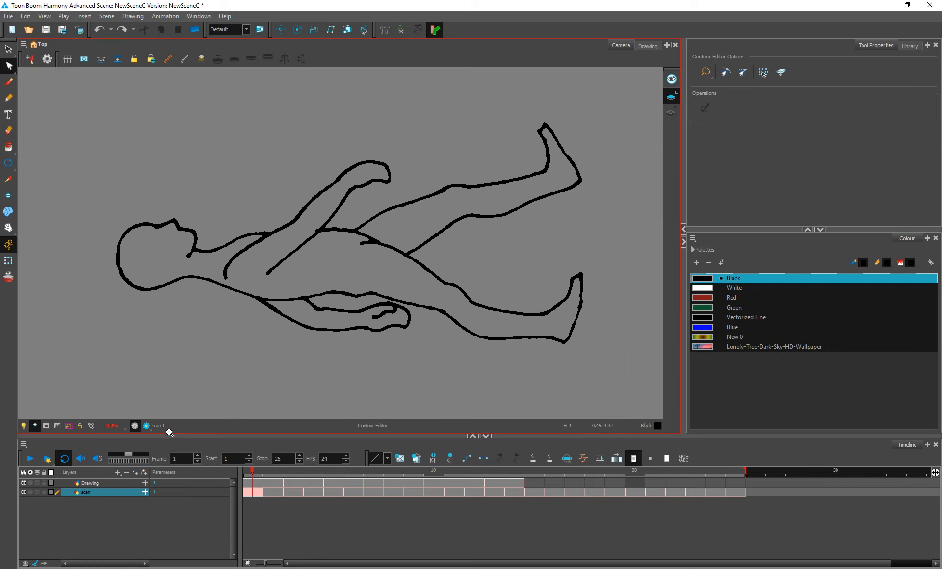
pyautogui.click(30, 459)
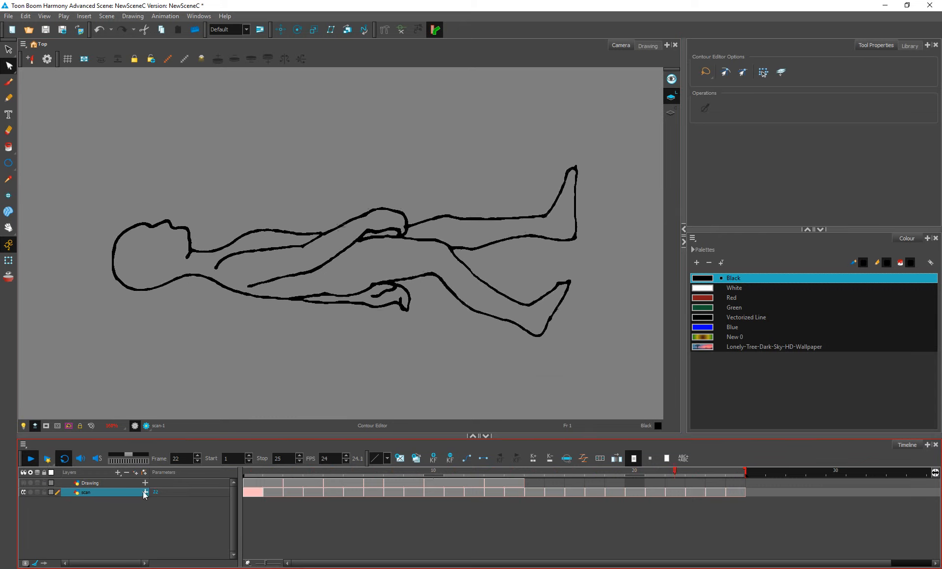
pyautogui.click(23, 446)
pyautogui.click(108, 501)
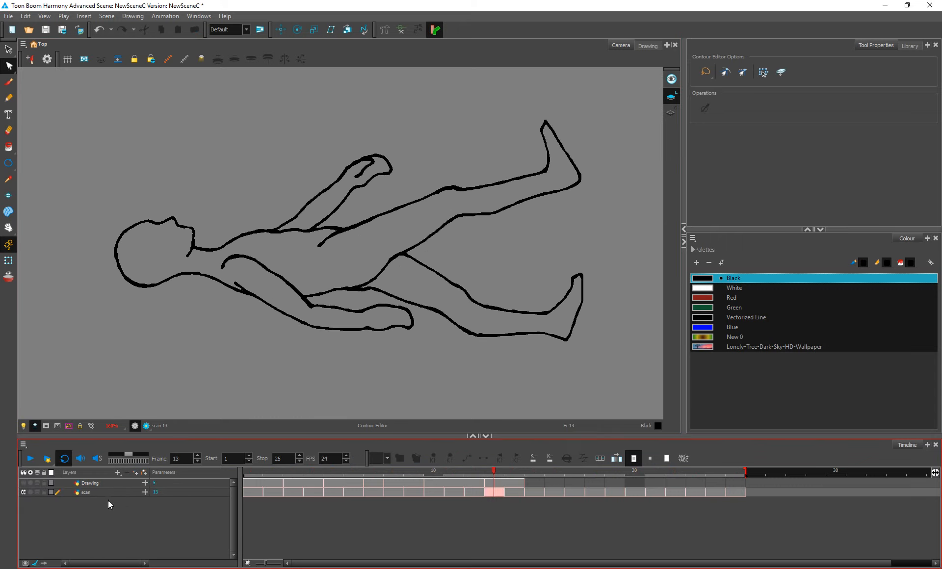
# Step: Select the scan layer's drawings from frame 1 to 25 and review the drawing operations offered for them, leaving without applying any
pyautogui.click(251, 493)
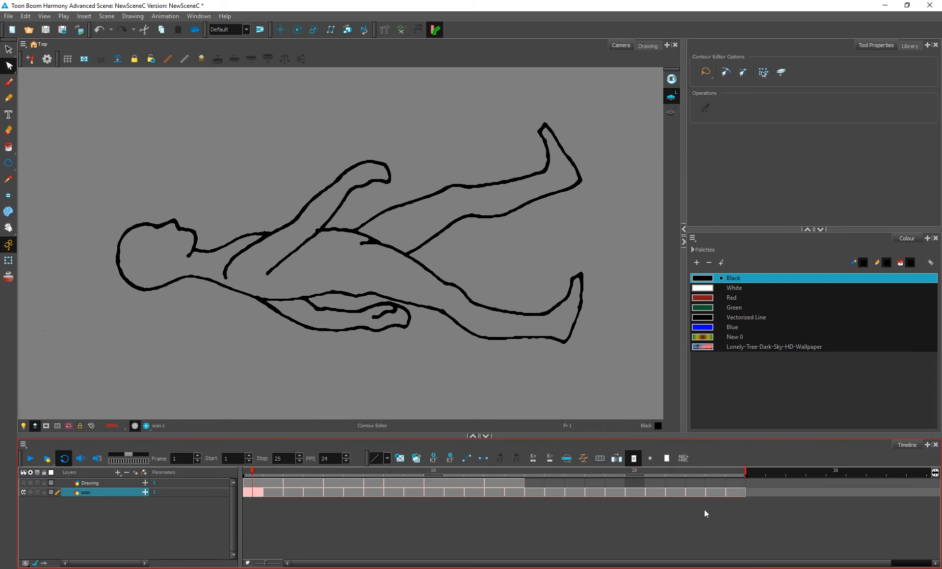
pyautogui.keyDown('shift'); pyautogui.click(737, 493); pyautogui.keyUp('shift')
pyautogui.rightClick(730, 489)
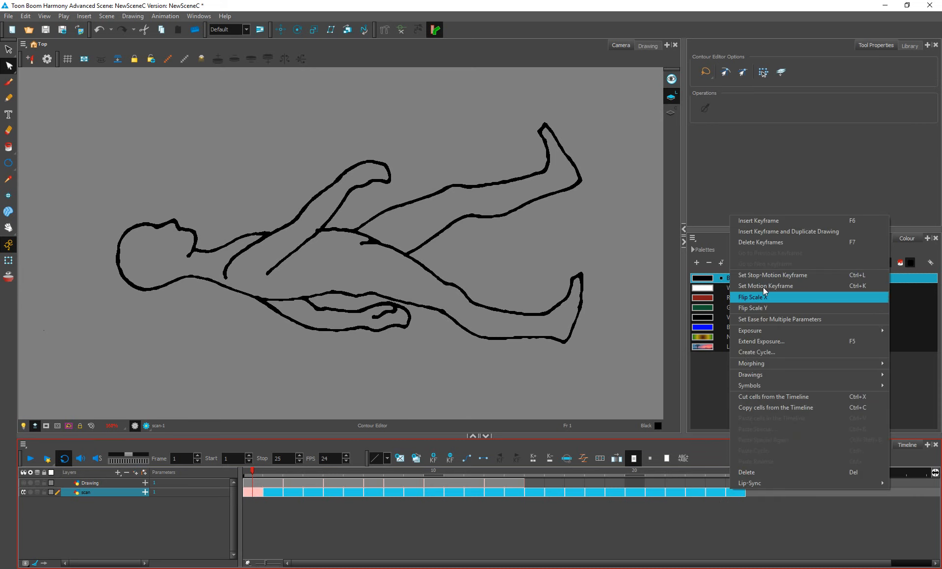
pyautogui.moveTo(791, 375)
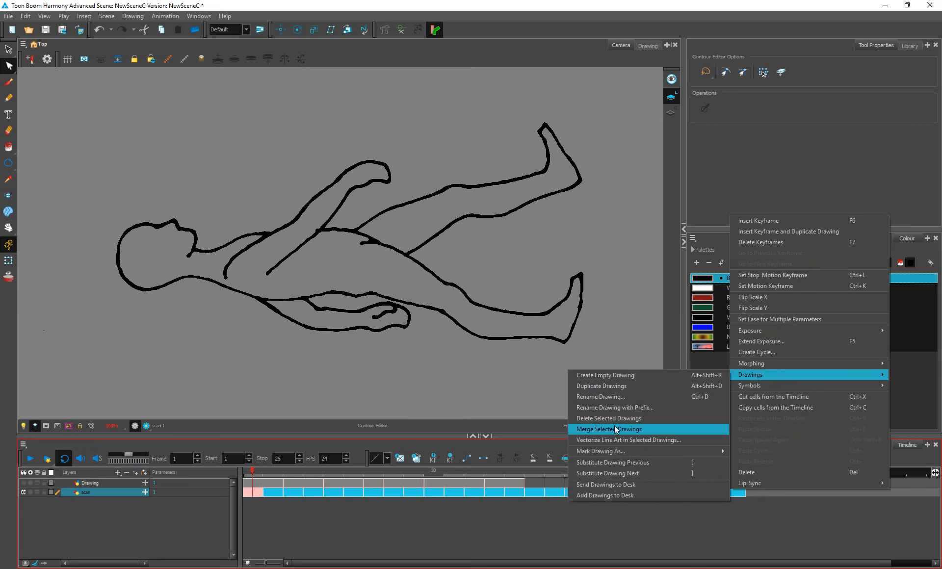
pyautogui.click(411, 528)
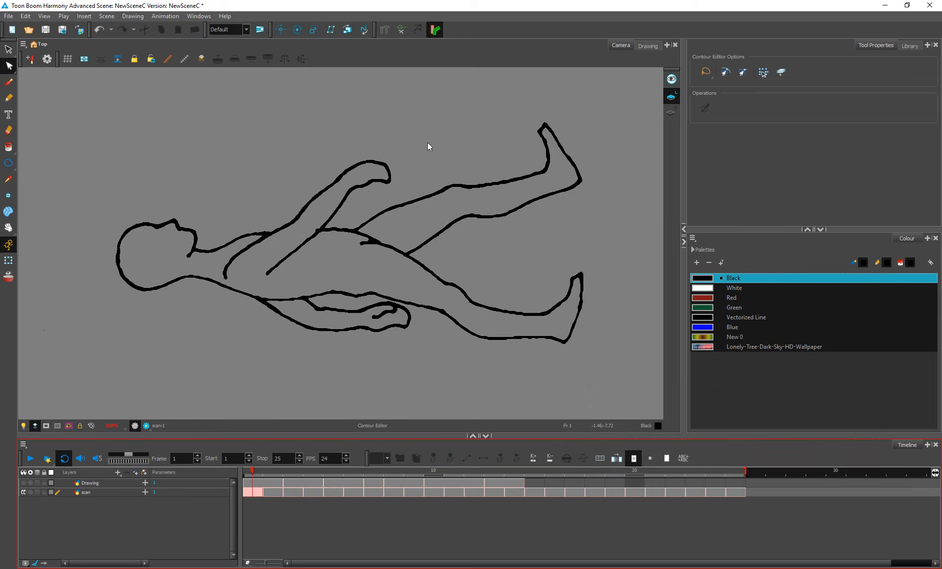
# Step: Select the whole figure on the scan layer's first drawing, try smoothing its lines with the Select tool's Smooth operation, and undo it
pyautogui.moveTo(572, 103)
pyautogui.mouseDown()
pyautogui.moveTo(476, 90)
pyautogui.moveTo(132, 130)
pyautogui.moveTo(62, 271)
pyautogui.moveTo(179, 409)
pyautogui.moveTo(465, 417)
pyautogui.moveTo(615, 376)
pyautogui.moveTo(648, 249)
pyautogui.mouseUp()
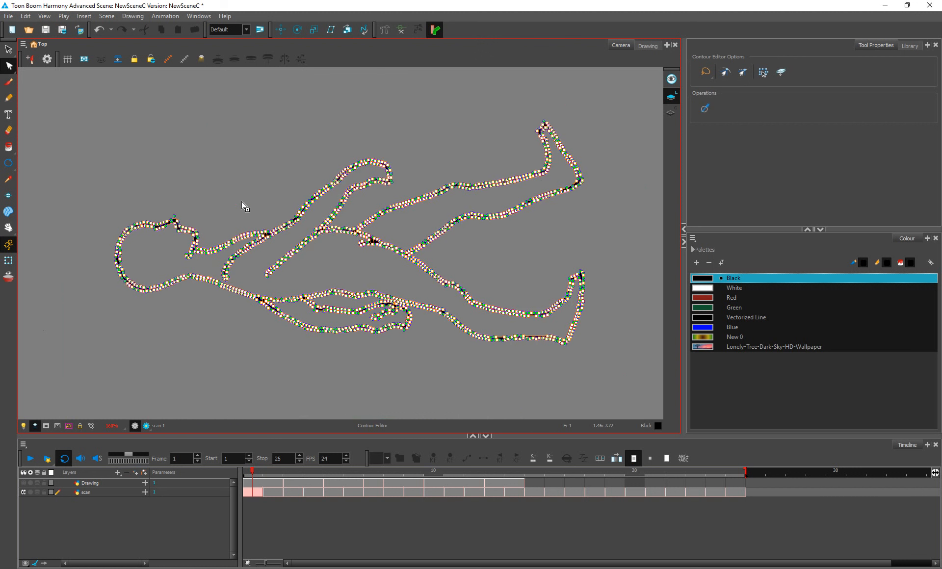
pyautogui.click(9, 49)
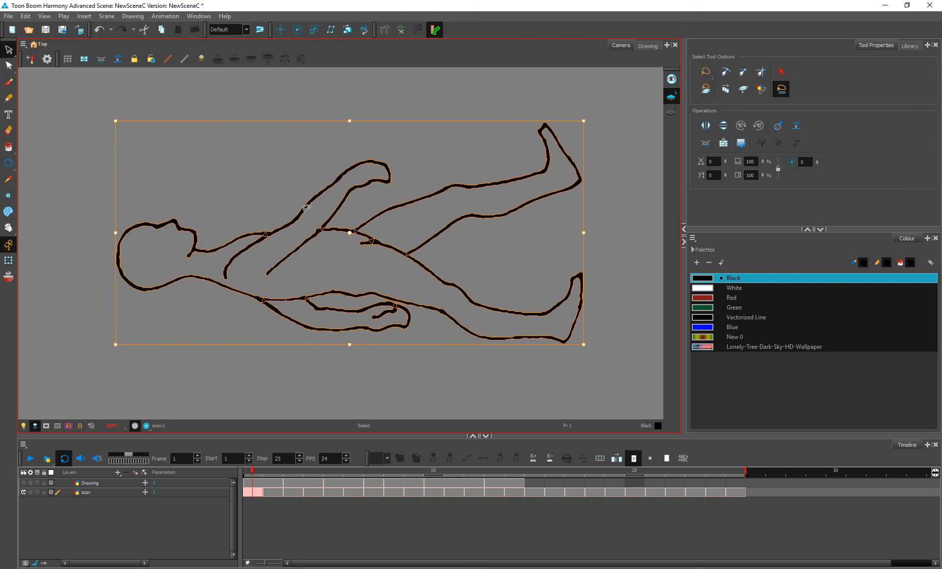
pyautogui.click(778, 130)
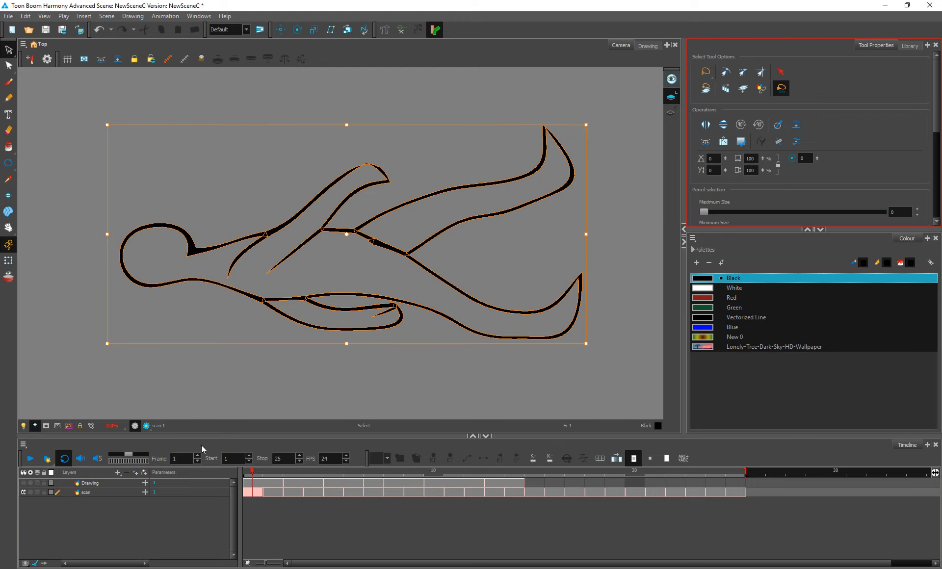
pyautogui.hotkey('ctrl', 'z')
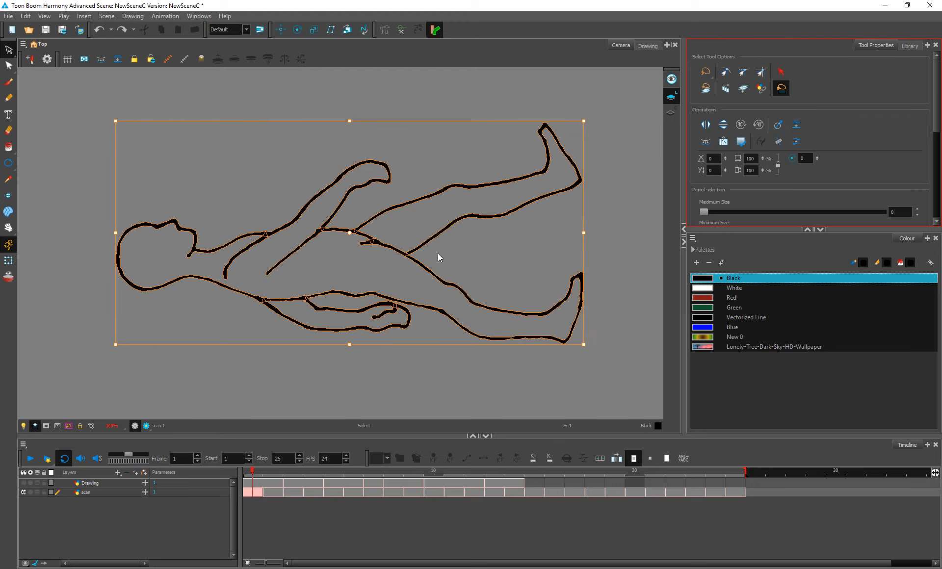
# Step: Select the scan drawings on frames 2 to 25 and on frames 1 to 25, check the available Select tool operations, and clear the selection
pyautogui.click(273, 493)
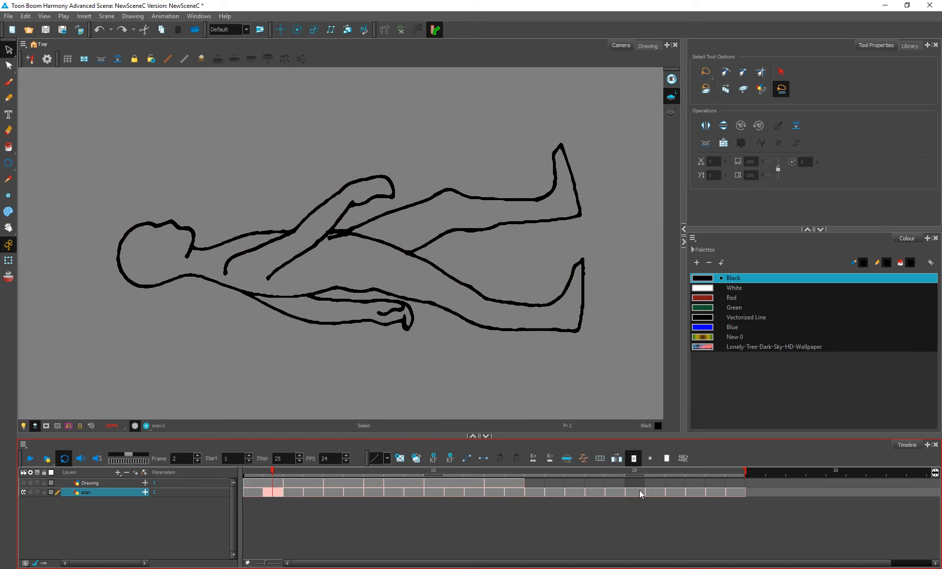
pyautogui.keyDown('shift'); pyautogui.click(727, 494); pyautogui.keyUp('shift')
pyautogui.click(372, 532)
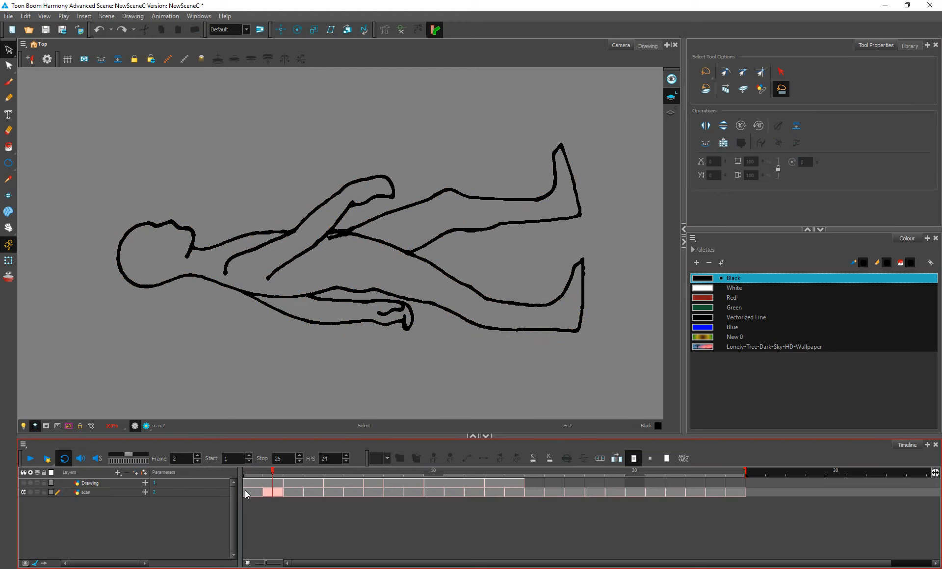
pyautogui.click(247, 493)
pyautogui.keyDown('shift'); pyautogui.click(743, 493); pyautogui.keyUp('shift')
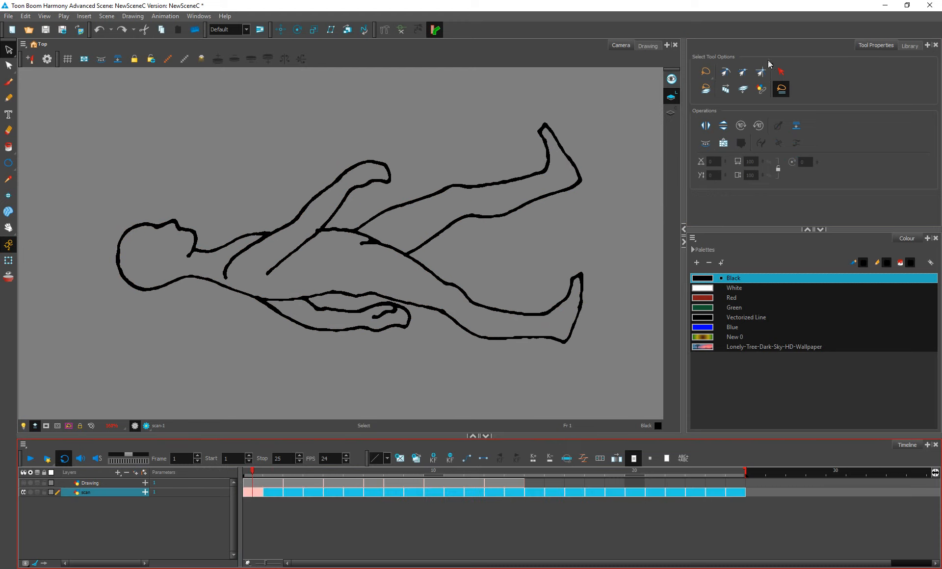
pyautogui.click(294, 524)
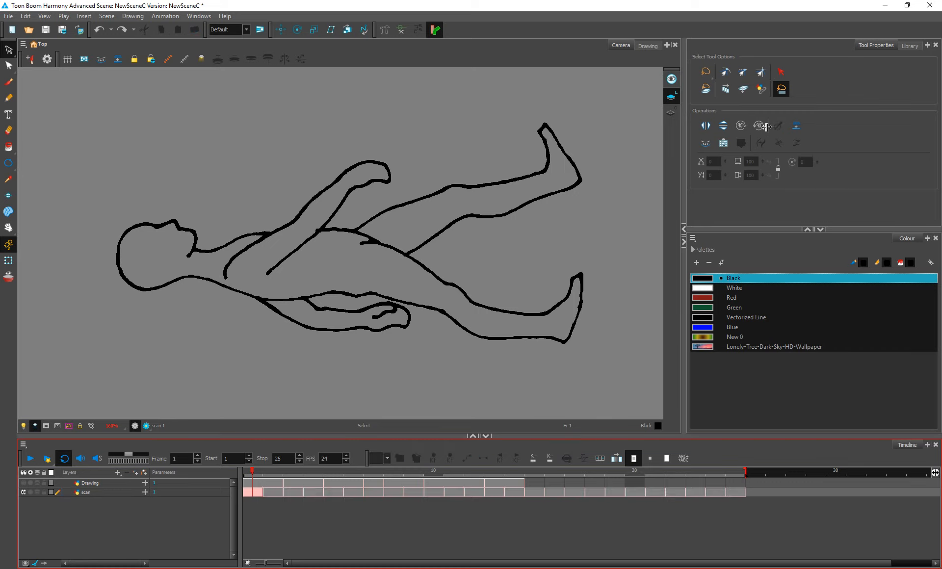
# Step: Select the whole figure on the scan layer's first drawing and check the Reposition All Drawings operations before returning to the Select tool
pyautogui.click(250, 493)
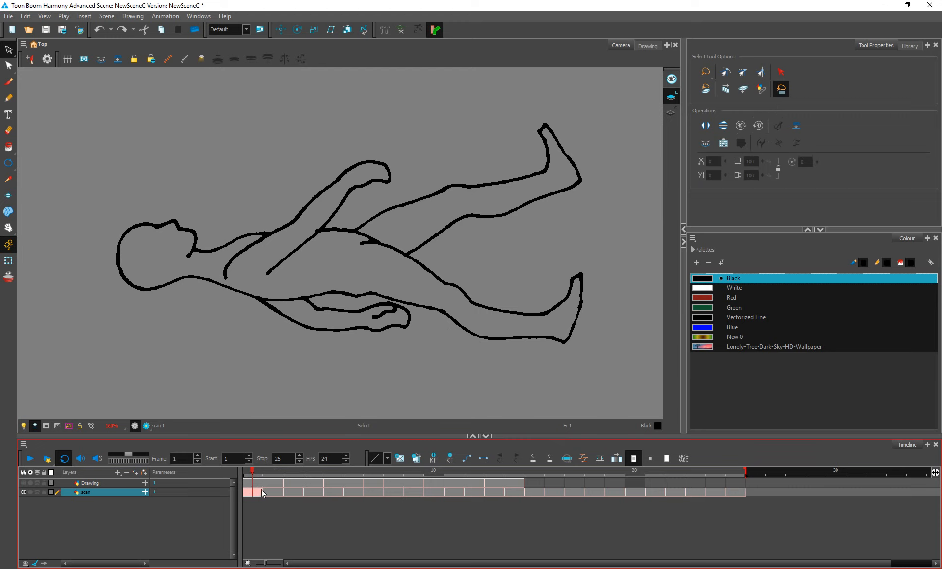
pyautogui.click(274, 492)
pyautogui.click(253, 493)
pyautogui.moveTo(169, 148)
pyautogui.mouseDown()
pyautogui.moveTo(625, 256)
pyautogui.moveTo(540, 98)
pyautogui.moveTo(249, 116)
pyautogui.moveTo(206, 135)
pyautogui.mouseUp()
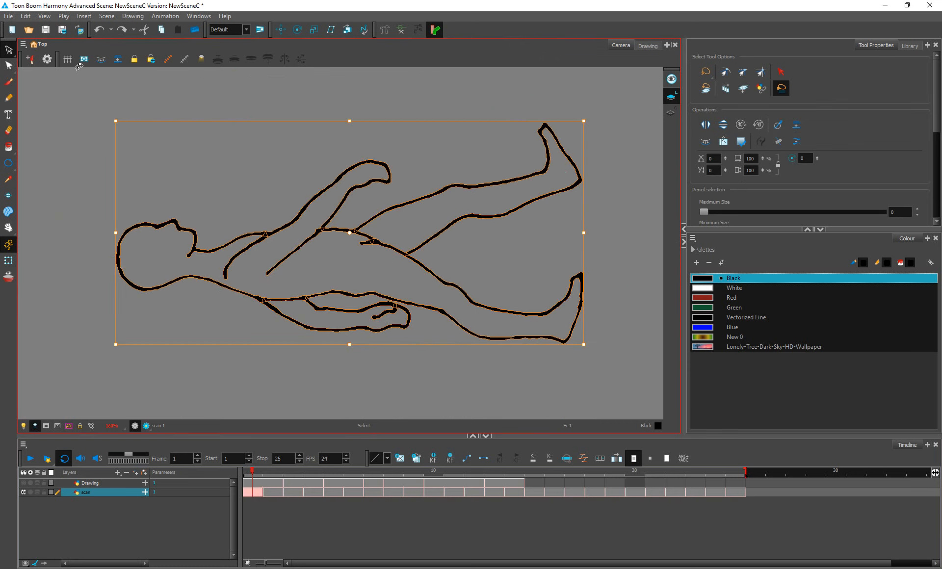
pyautogui.moveTo(9, 50); pyautogui.dragTo(40, 70)
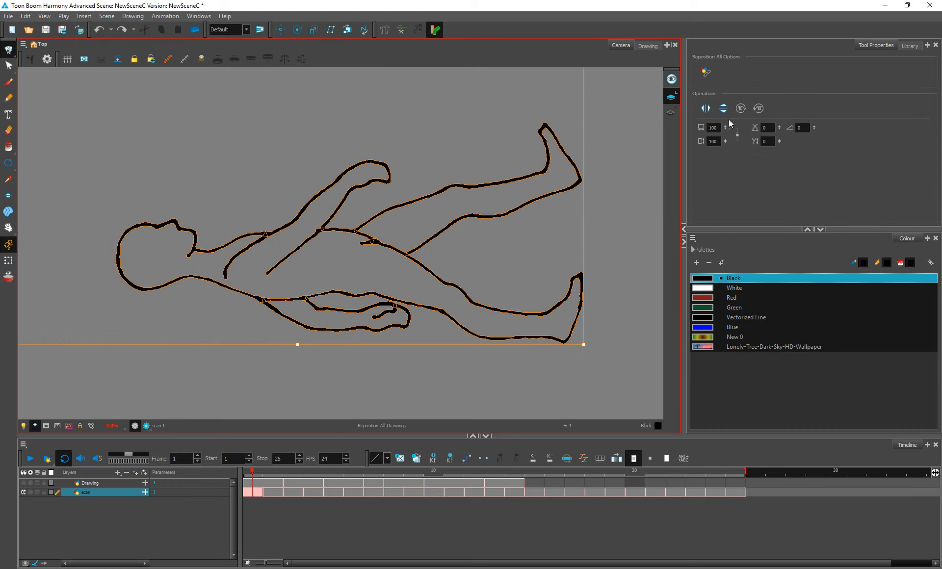
pyautogui.moveTo(9, 51); pyautogui.dragTo(34, 49)
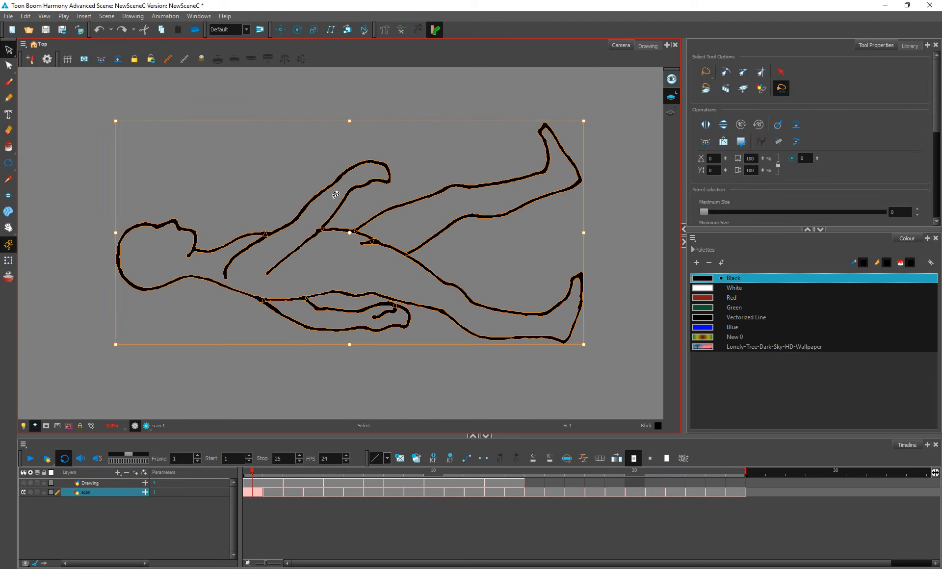
# Step: Advance through the scan drawings to frame 3, select the whole figure, try smoothing its lines, and undo the smoothing
pyautogui.click(777, 125)
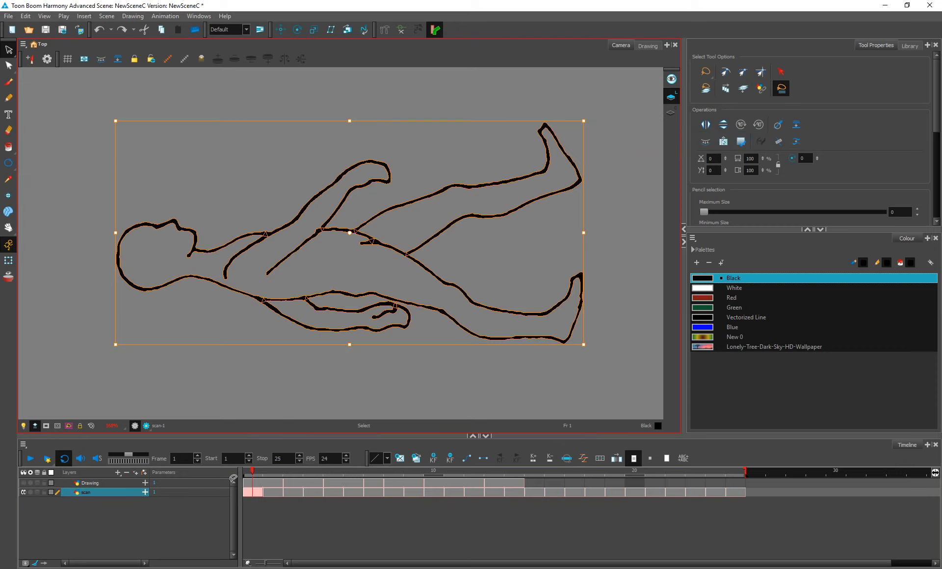
pyautogui.click(275, 518)
pyautogui.press('.')
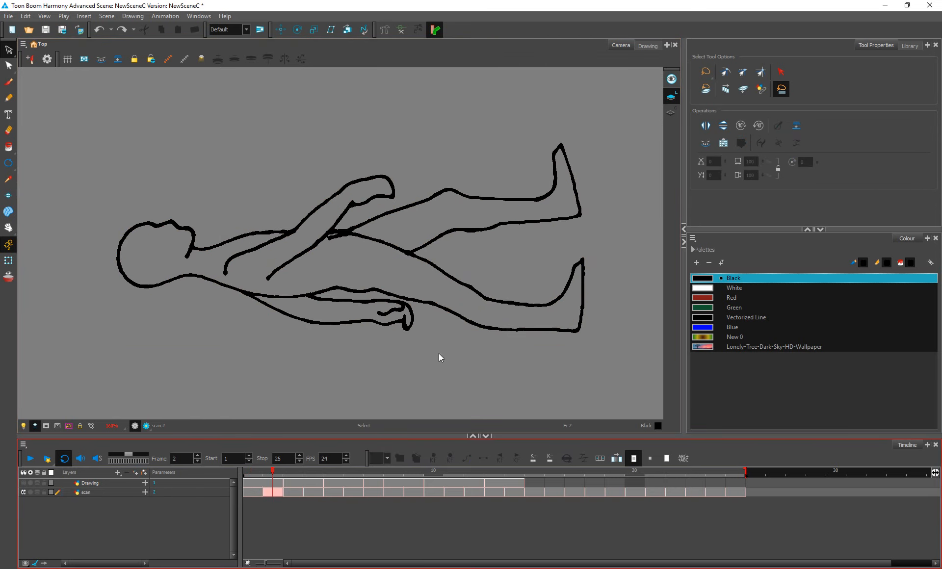
pyautogui.moveTo(483, 105)
pyautogui.mouseDown()
pyautogui.moveTo(620, 346)
pyautogui.moveTo(628, 162)
pyautogui.mouseUp()
pyautogui.press('.')
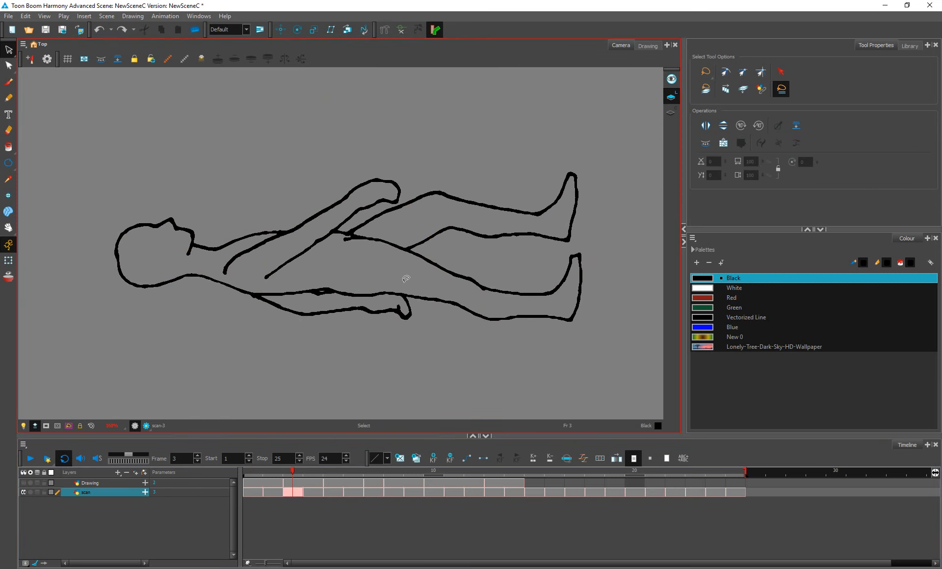
pyautogui.moveTo(542, 115)
pyautogui.mouseDown()
pyautogui.moveTo(73, 224)
pyautogui.moveTo(613, 206)
pyautogui.mouseUp()
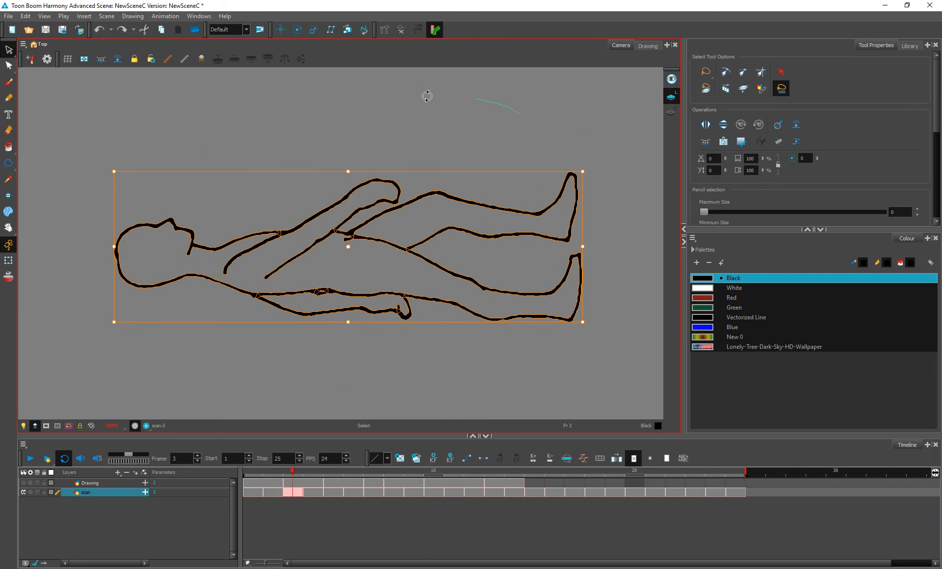
pyautogui.moveTo(428, 97)
pyautogui.mouseDown()
pyautogui.moveTo(547, 324)
pyautogui.moveTo(644, 212)
pyautogui.mouseUp()
pyautogui.click(777, 125)
pyautogui.click(536, 370)
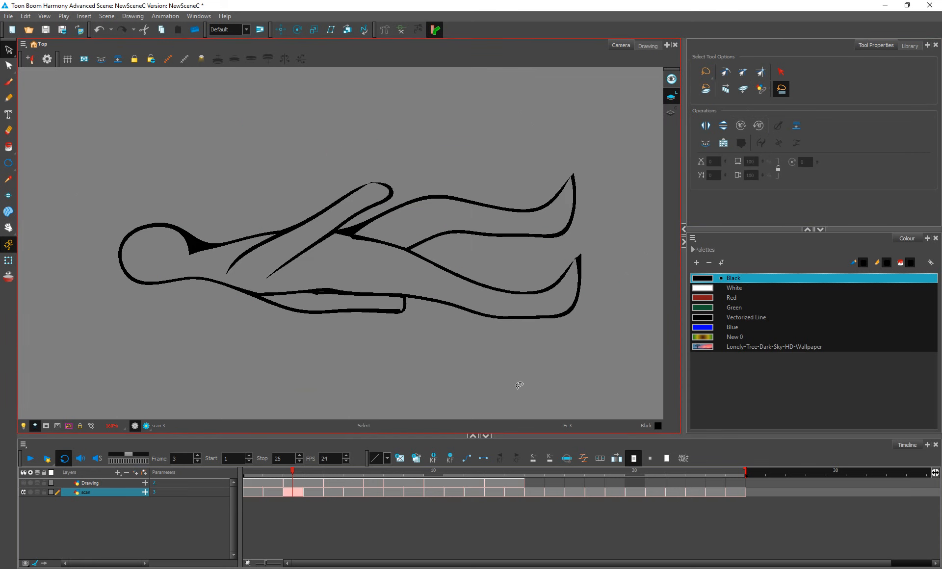
pyautogui.hotkey('ctrl', 'z')
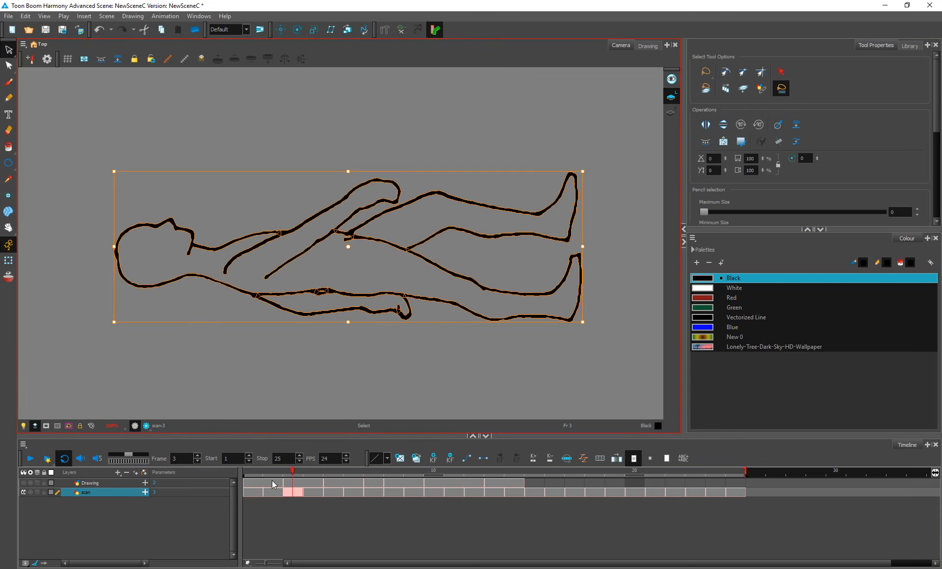
# Step: Return to frame 1, start another import of the scan images, and open the Black and White vectorization preset for editing
pyautogui.click(250, 481)
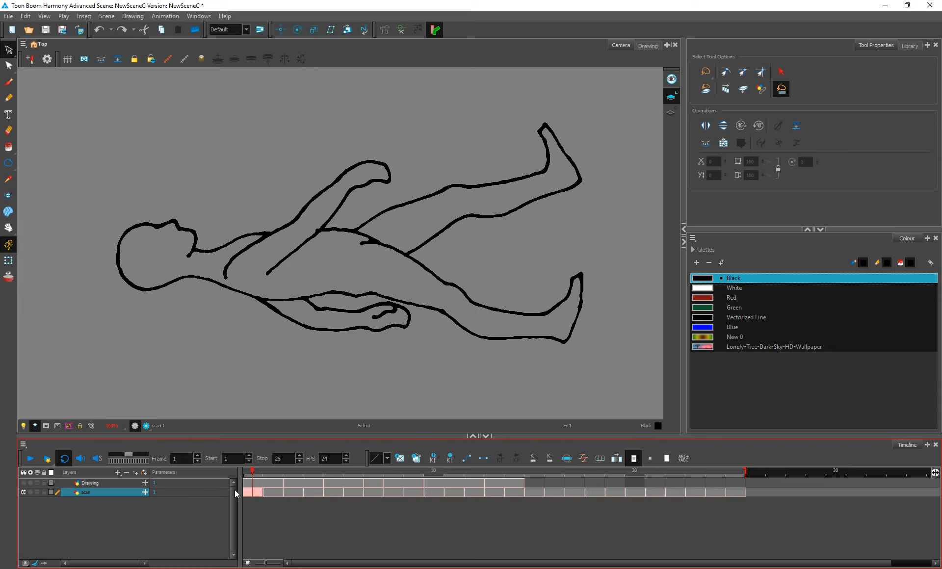
pyautogui.click(8, 16)
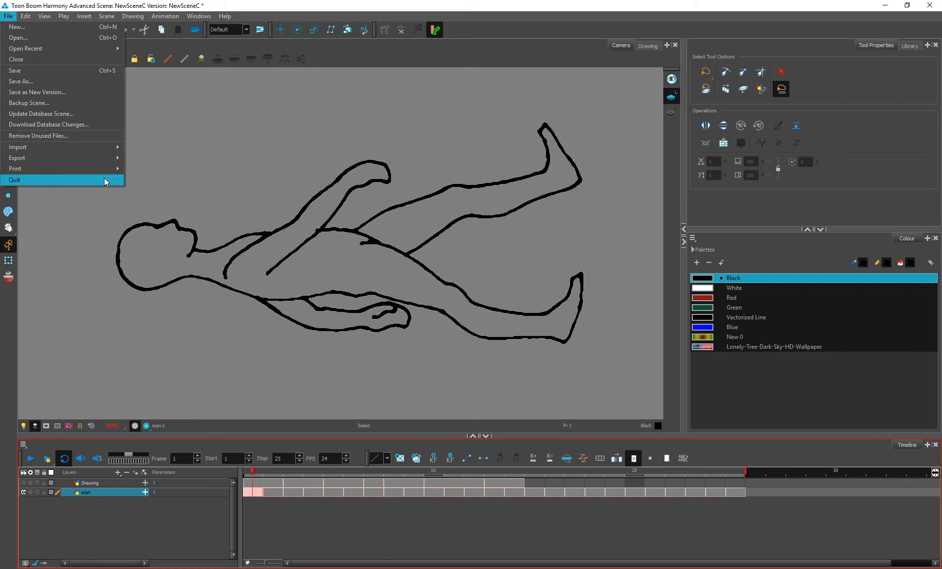
pyautogui.moveTo(98, 147)
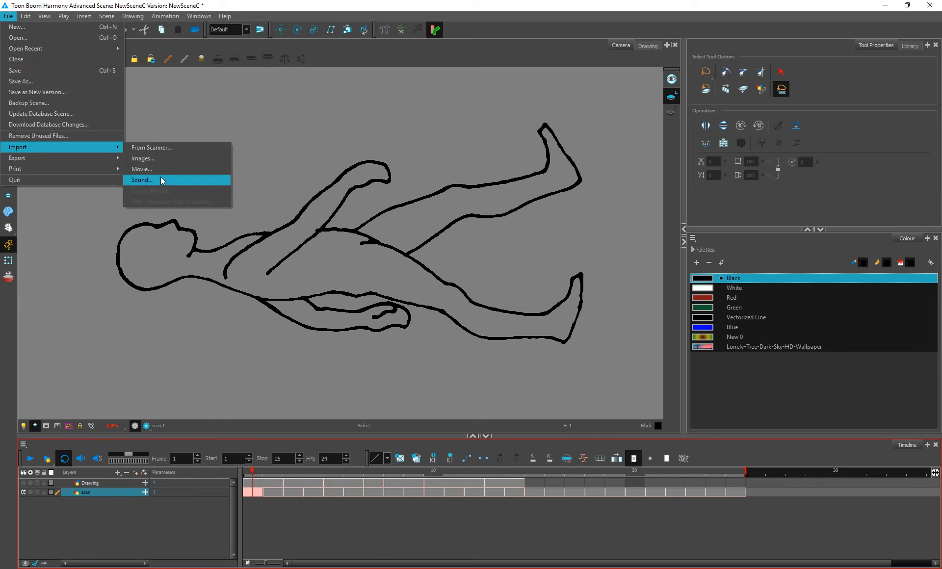
pyautogui.click(167, 158)
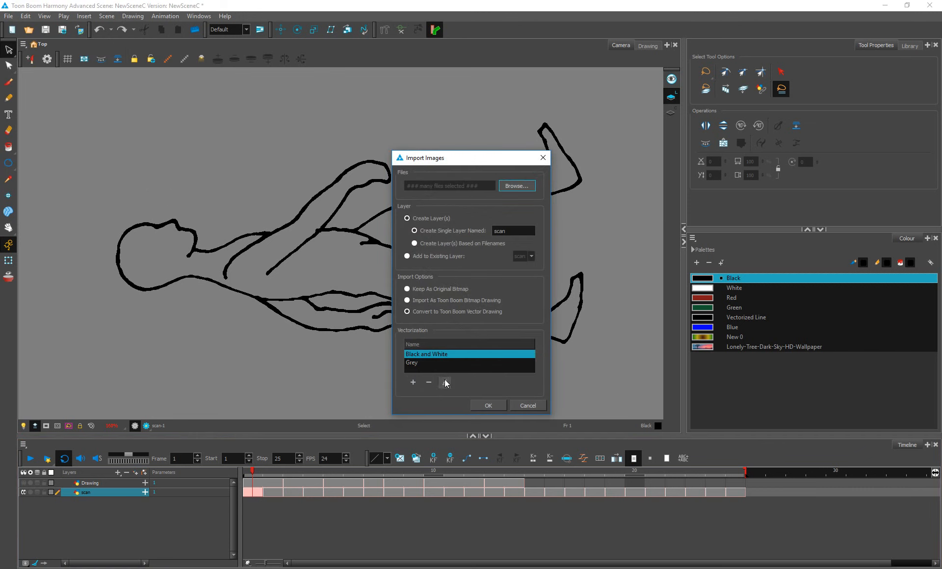
pyautogui.click(446, 382)
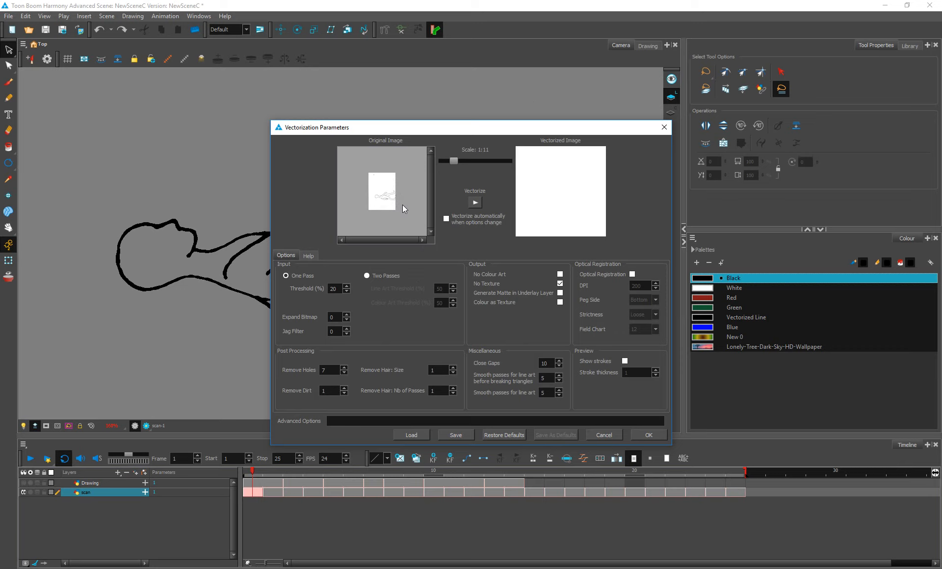
# Step: Frame the figure in the original image preview and vectorize it for comparison at 1:2 and 1:1 scale
pyautogui.moveTo(454, 161); pyautogui.dragTo(475, 158)
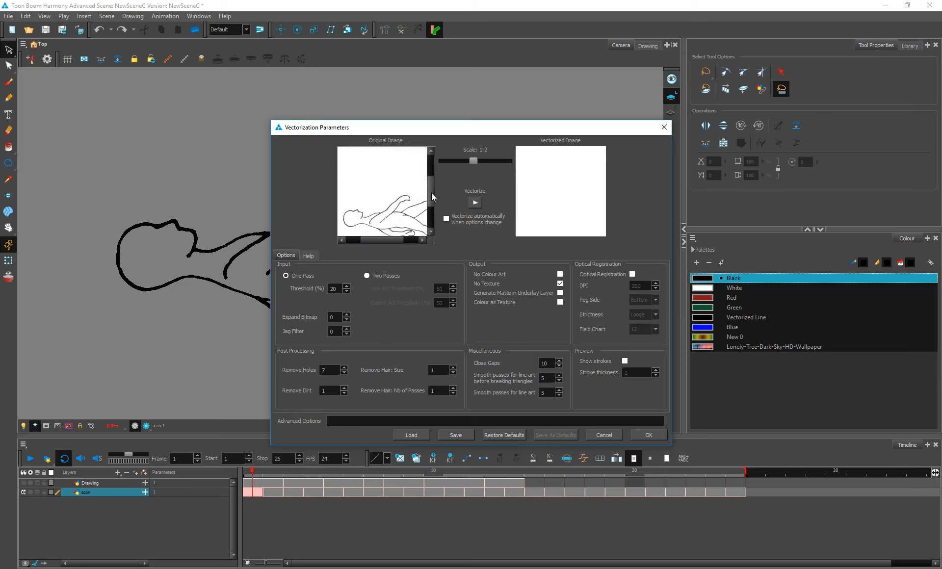
pyautogui.moveTo(432, 193); pyautogui.dragTo(433, 204)
pyautogui.moveTo(397, 241); pyautogui.dragTo(417, 240)
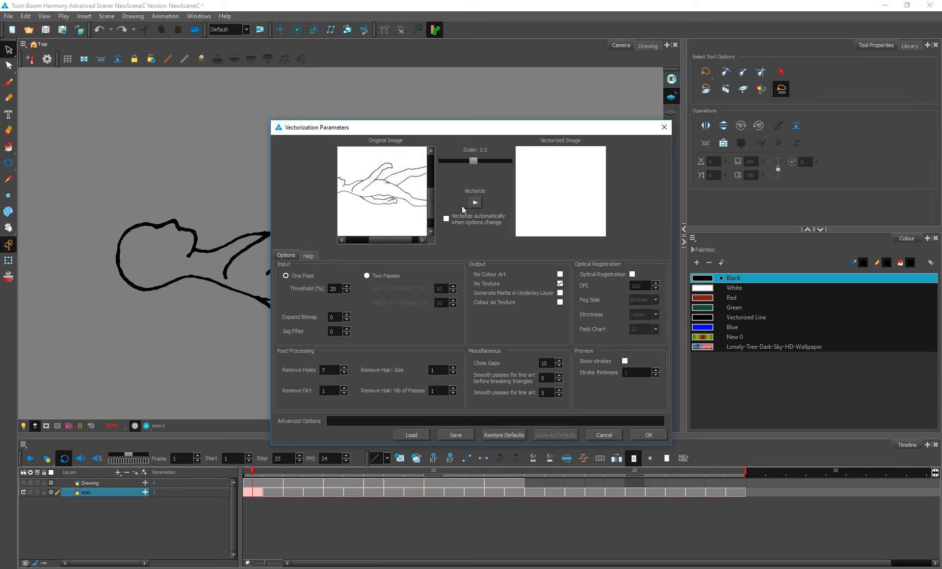
pyautogui.click(476, 204)
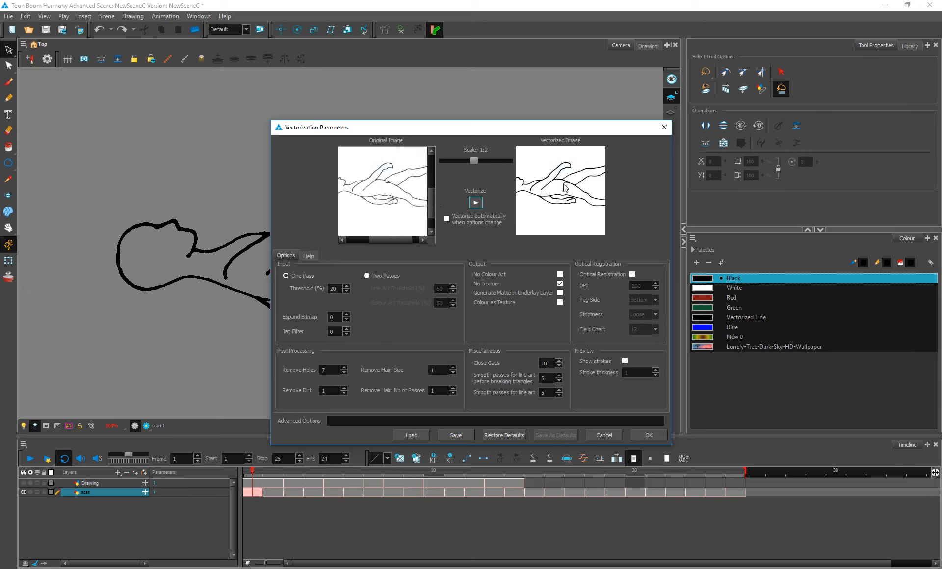
pyautogui.moveTo(475, 160); pyautogui.dragTo(478, 159)
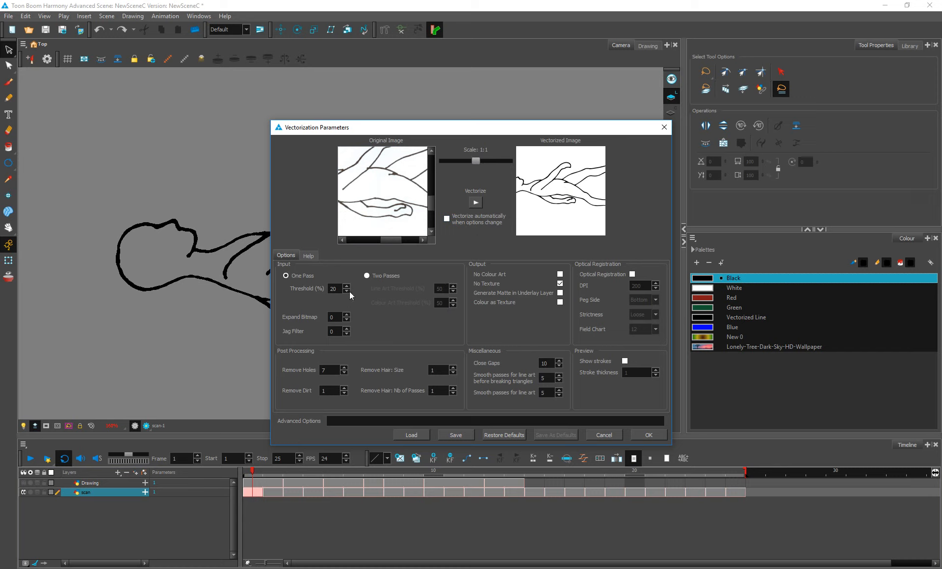
pyautogui.click(476, 202)
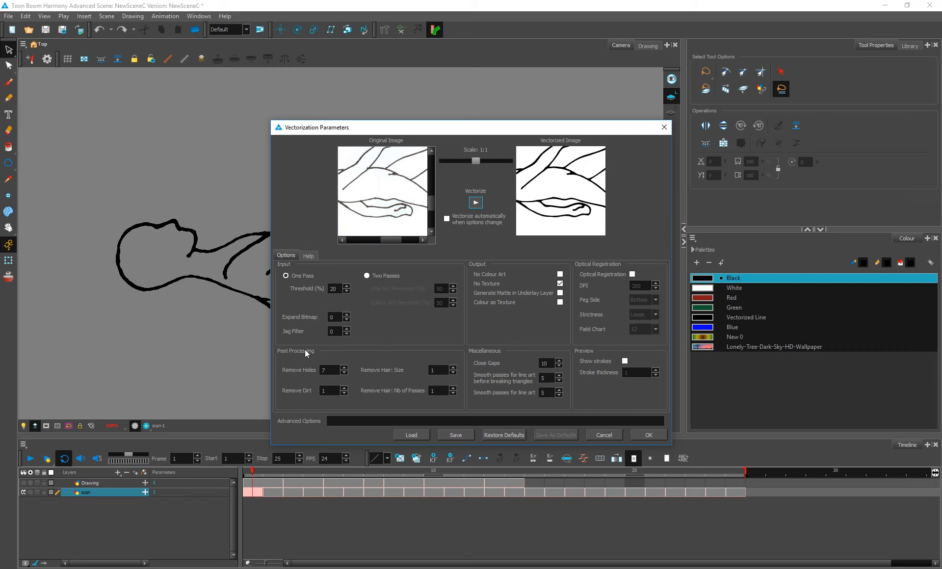
# Step: Try a vectorization threshold of 30%, enable automatic vectorizing when options change, and set the threshold to 50%
pyautogui.doubleClick(337, 290)
pyautogui.press('Return')
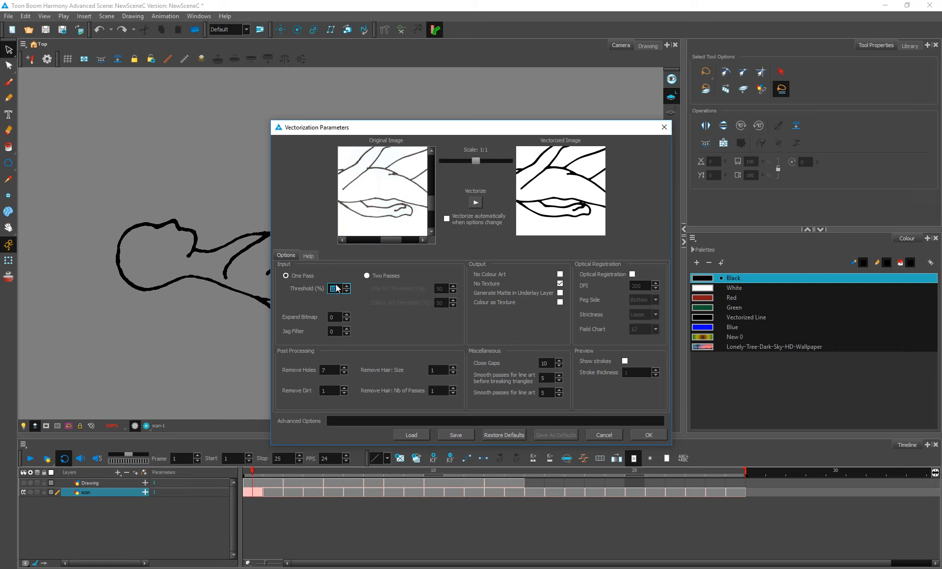
pyautogui.write('30')
pyautogui.press('Return')
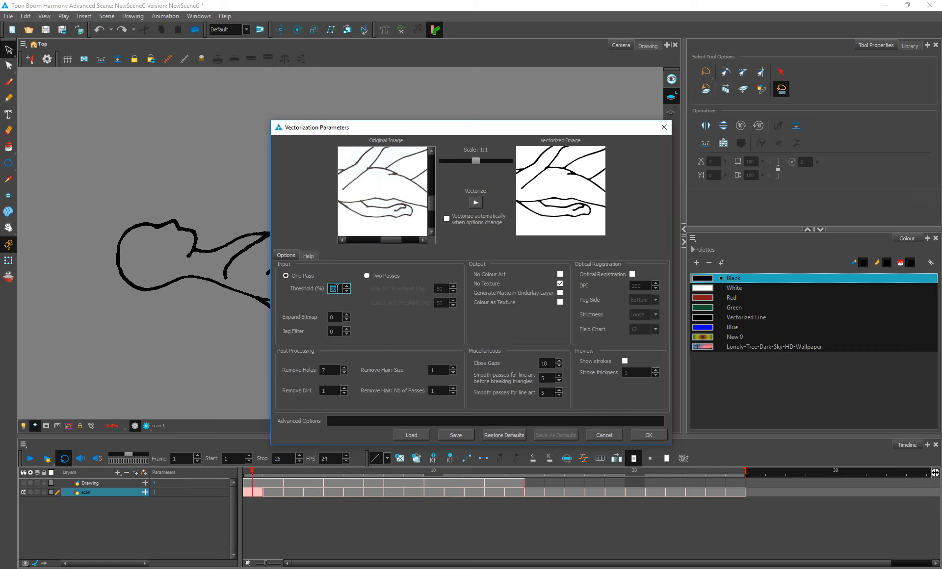
pyautogui.click(334, 290)
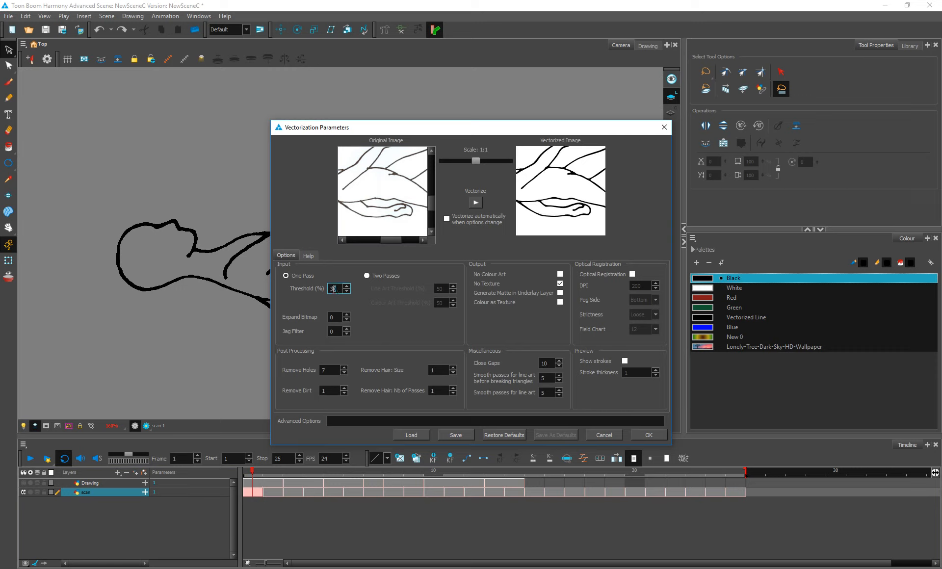
pyautogui.click(447, 219)
pyautogui.write('50')
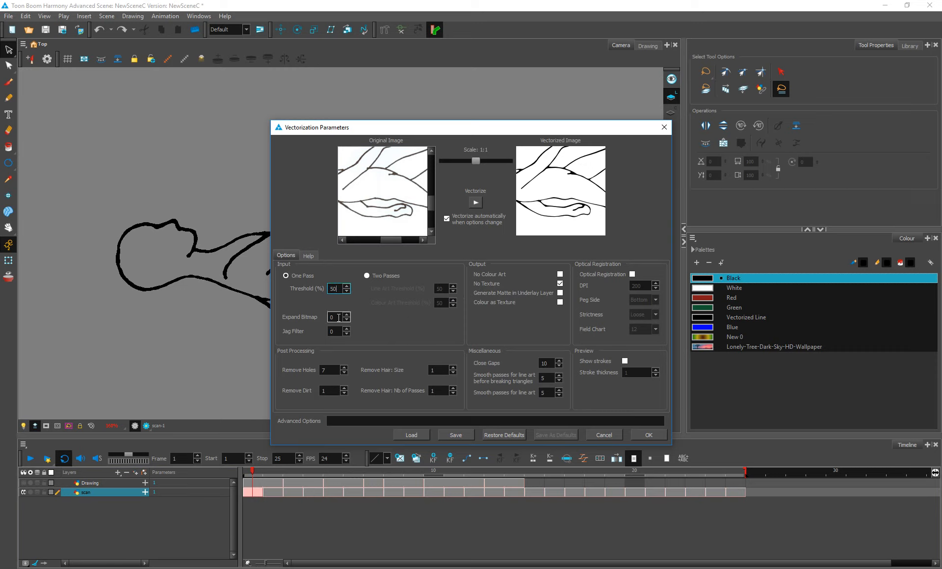
# Step: Preview an Expand Bitmap value of 1, set it back to 0, and accept the vectorization parameters
pyautogui.moveTo(338, 319); pyautogui.dragTo(326, 322)
pyautogui.write('1')
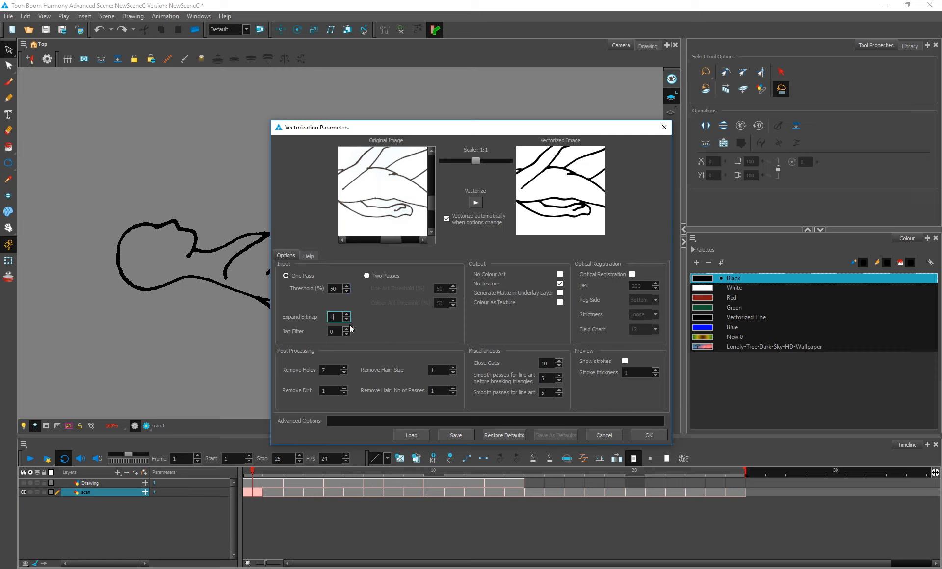
pyautogui.write('0')
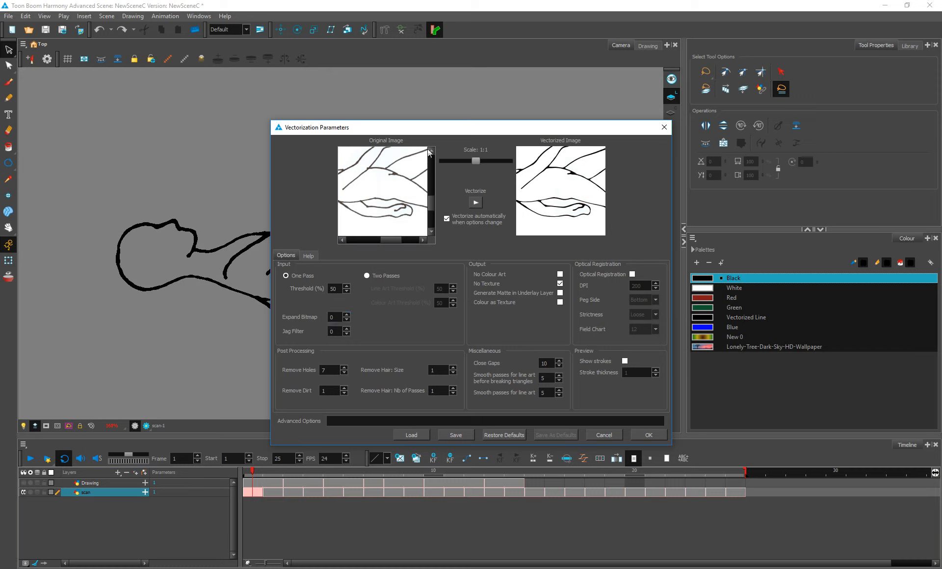
pyautogui.moveTo(423, 128); pyautogui.dragTo(294, 125)
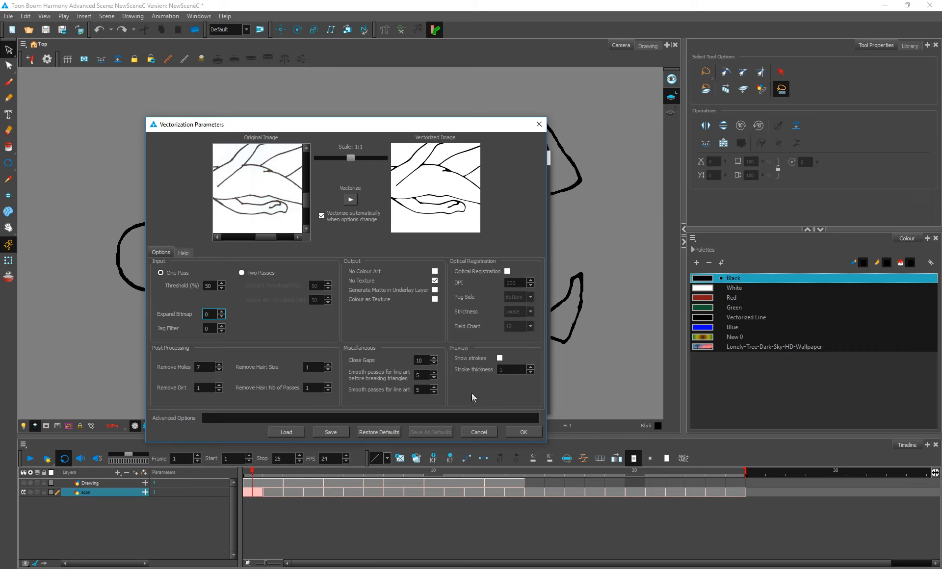
pyautogui.click(523, 432)
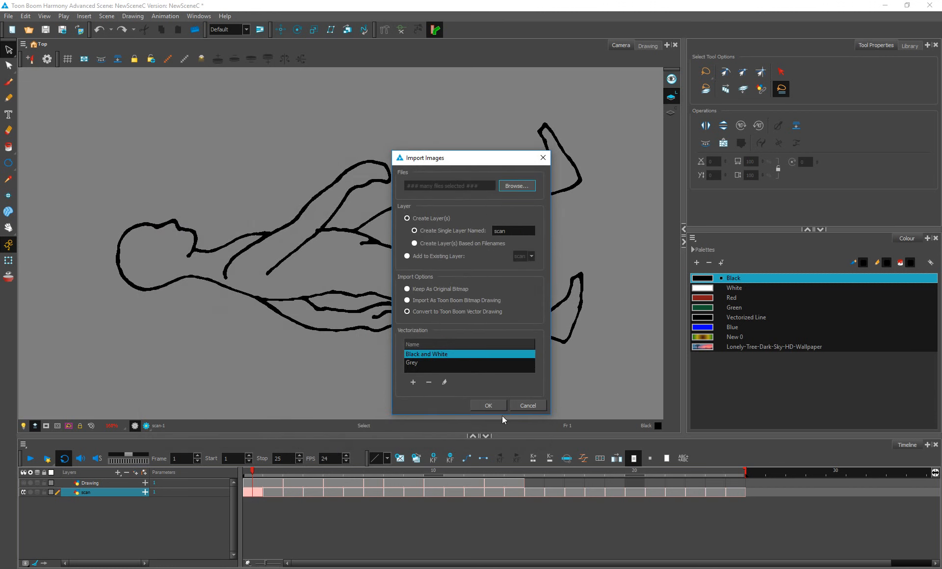
# Step: Import the scan images as Toon Boom vector drawings on a new single layer using the Black and White preset
pyautogui.click(445, 363)
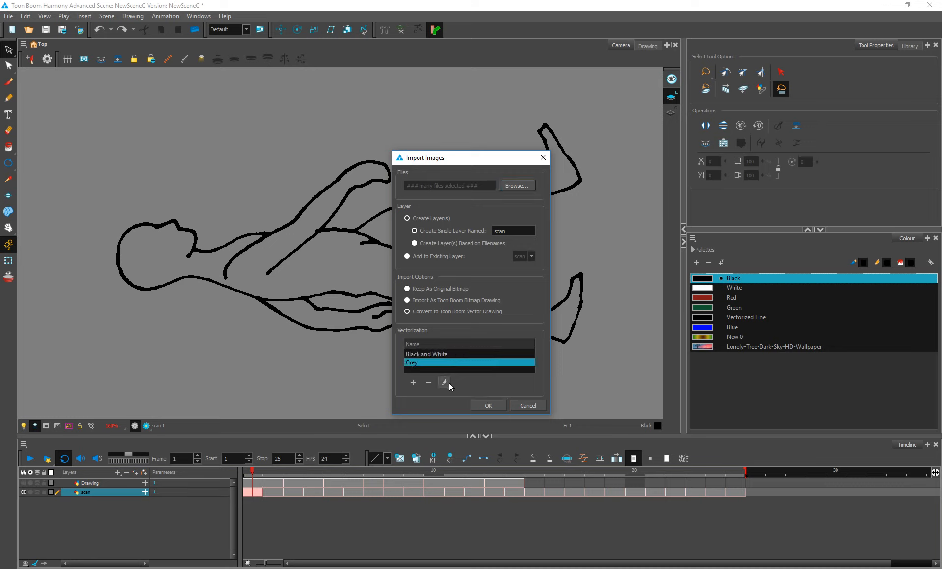
pyautogui.click(450, 353)
pyautogui.click(488, 405)
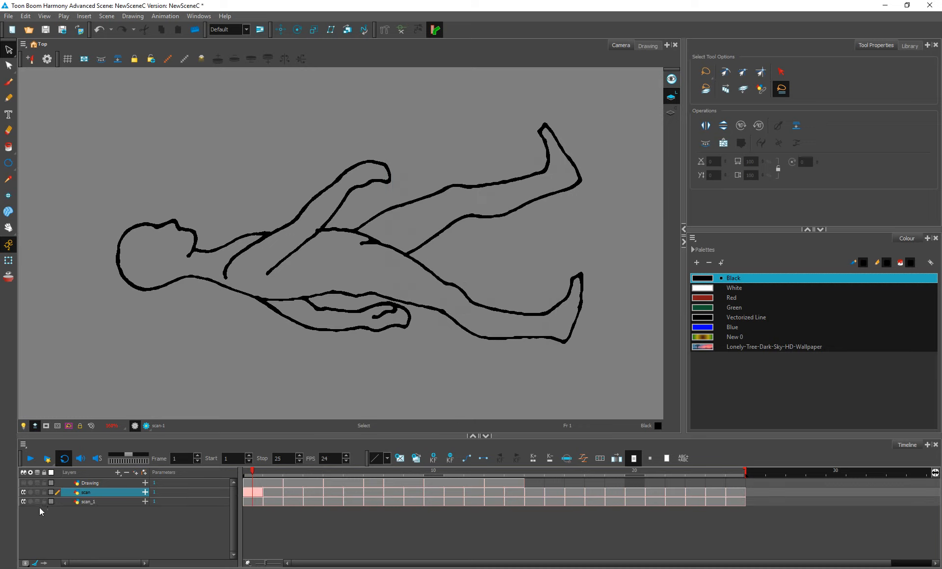
# Step: Hide the earlier scan layer, leave the newly imported scan layer visible, and make the new layer active
pyautogui.click(26, 504)
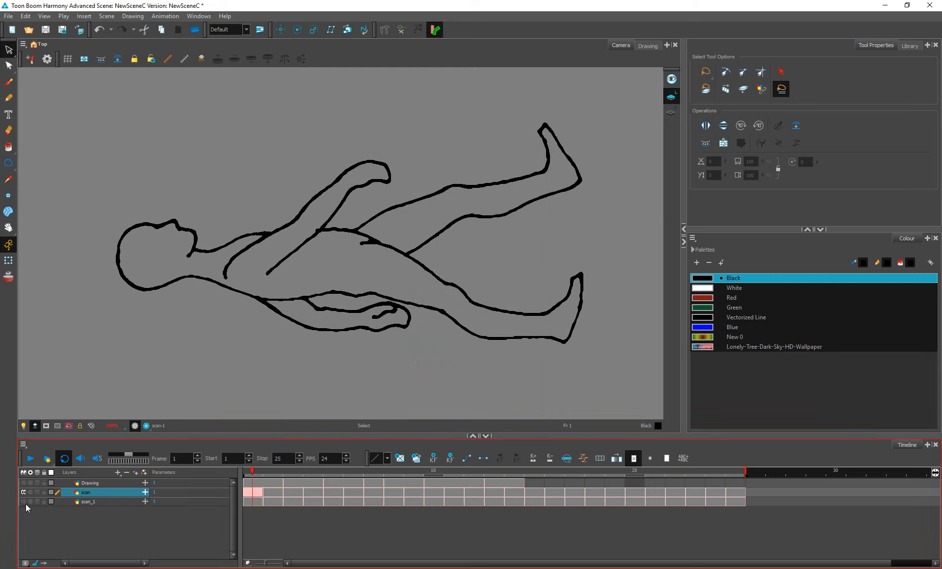
pyautogui.click(24, 496)
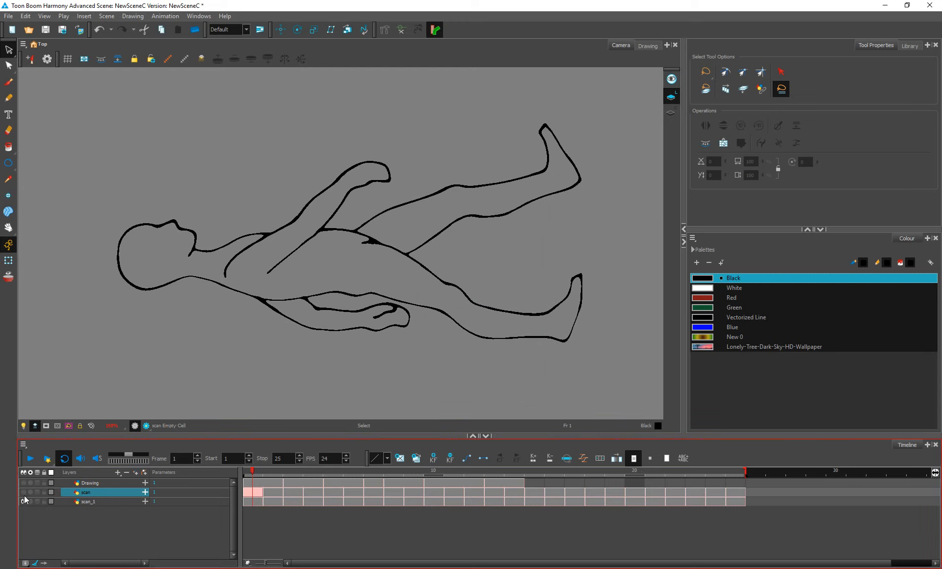
pyautogui.click(110, 499)
# Step: Lasso-select the raised arm's lines, then the raised leg's lines, to inspect the vector strokes, and clear the selection
pyautogui.moveTo(263, 200); pyautogui.dragTo(229, 230)
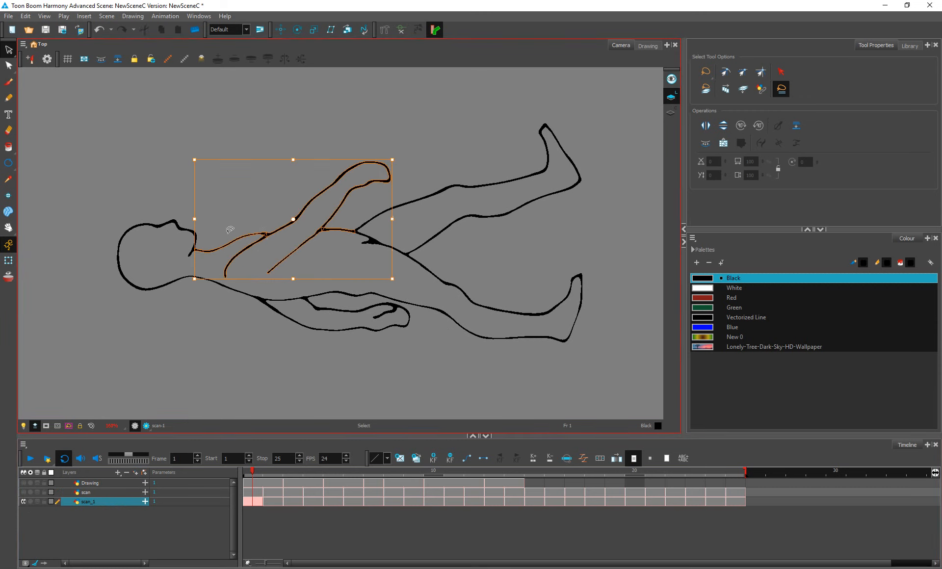
pyautogui.click(422, 140)
pyautogui.moveTo(425, 138)
pyautogui.mouseDown()
pyautogui.moveTo(463, 210)
pyautogui.moveTo(510, 234)
pyautogui.mouseUp()
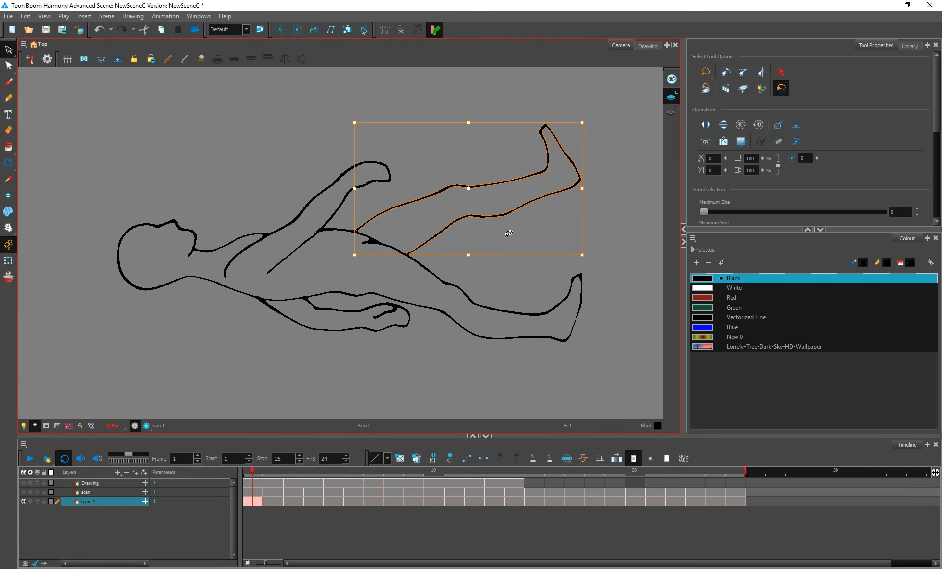
pyautogui.click(508, 282)
pyautogui.click(482, 212)
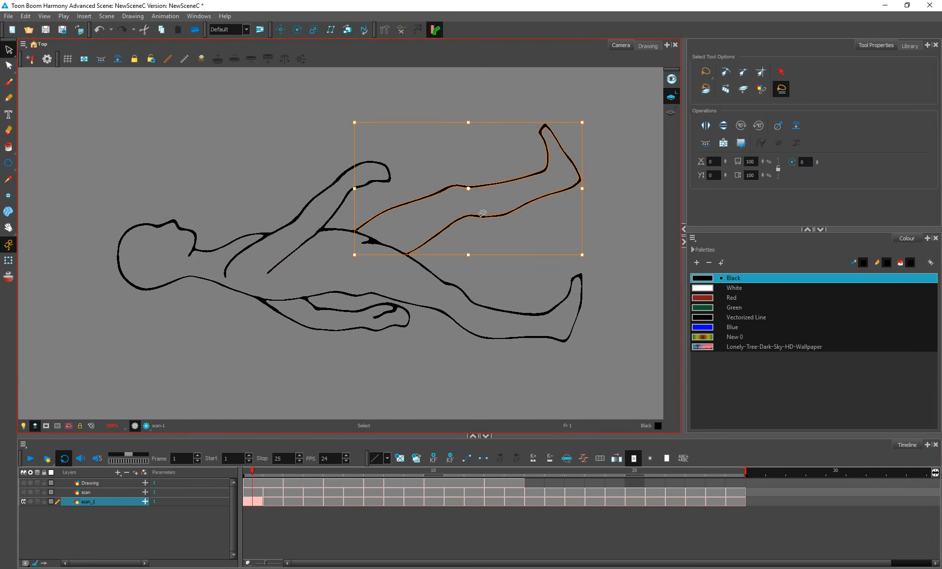
pyautogui.click(490, 283)
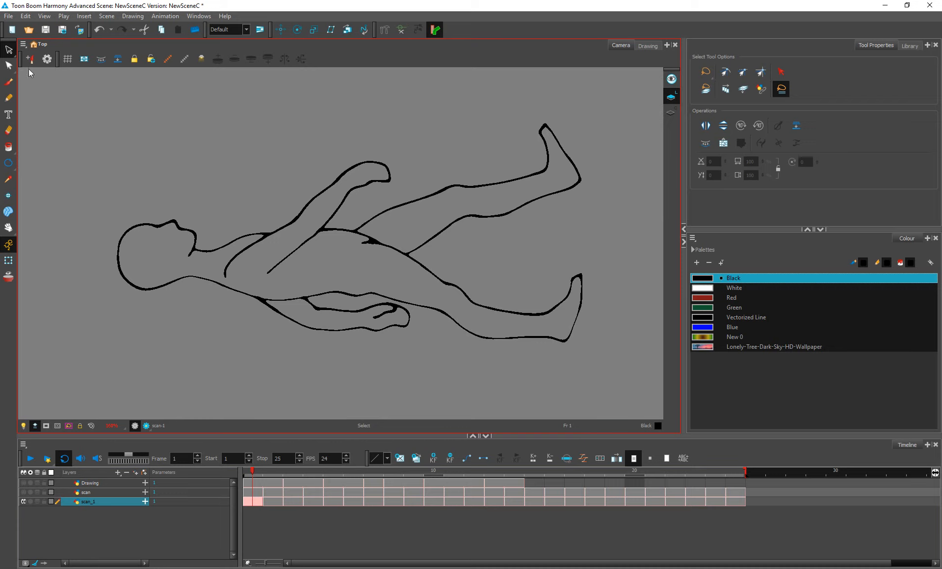
# Step: Inspect the contour points along the raised leg's outline with the Contour Editor, and deselect them
pyautogui.click(8, 65)
pyautogui.click(451, 186)
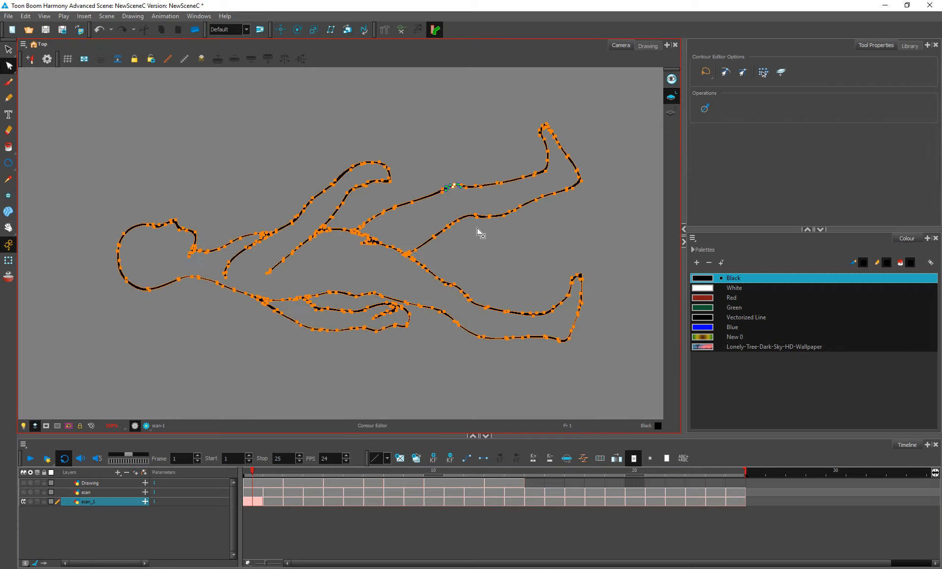
pyautogui.moveTo(477, 270)
pyautogui.mouseDown()
pyautogui.moveTo(461, 272)
pyautogui.moveTo(473, 280)
pyautogui.mouseUp()
pyautogui.click(481, 265)
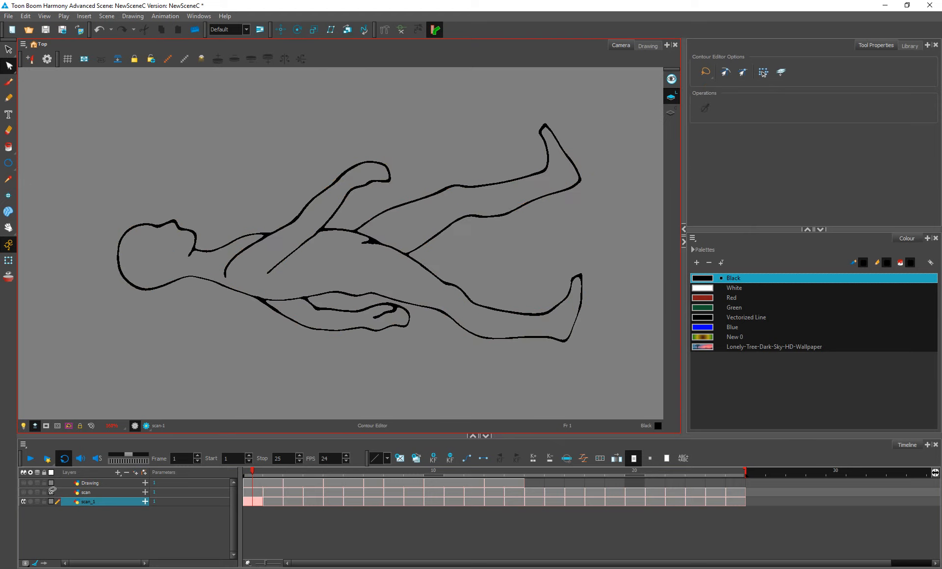
# Step: Open the Black and White vectorization parameters for another image import, try Two Passes, return to One Pass, and cancel the import
pyautogui.click(8, 17)
pyautogui.moveTo(112, 158)
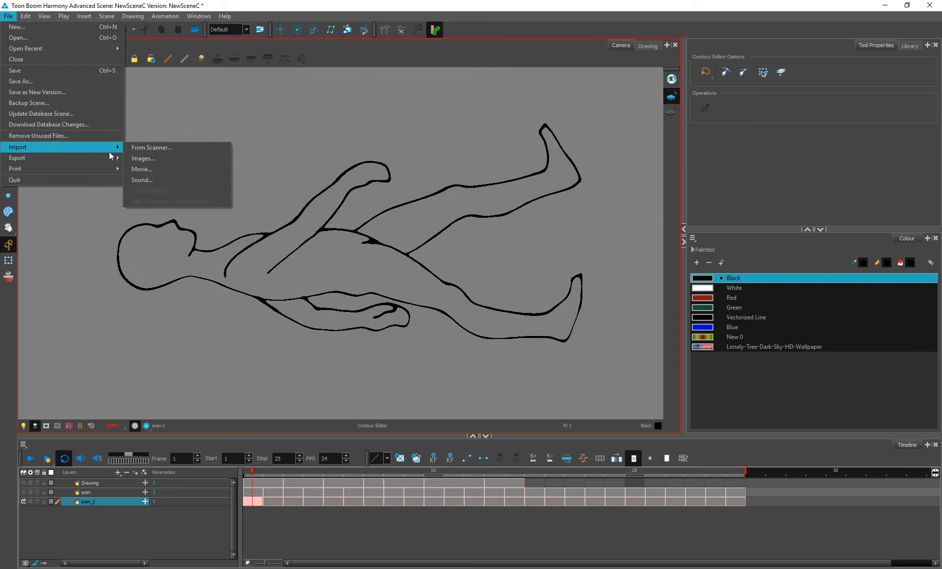
pyautogui.click(157, 159)
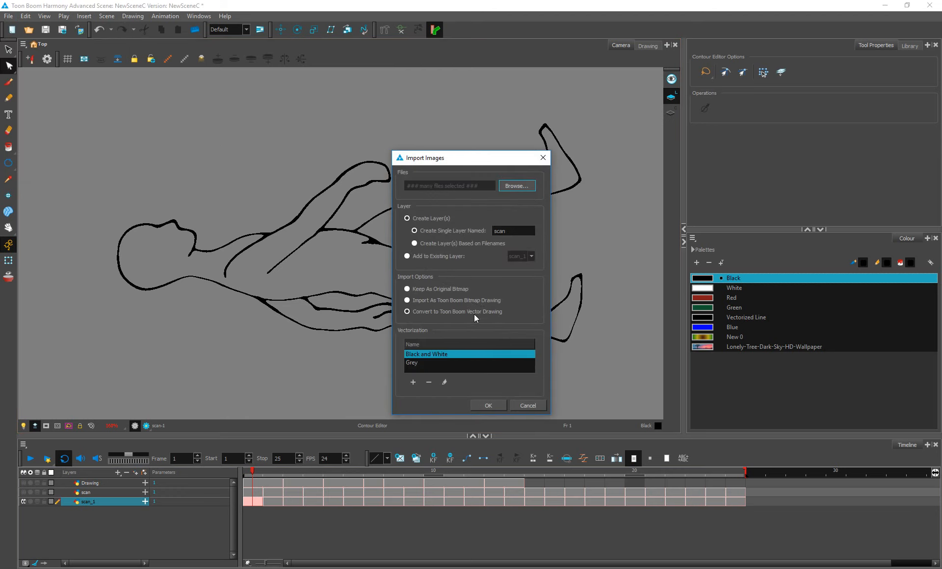
pyautogui.click(444, 382)
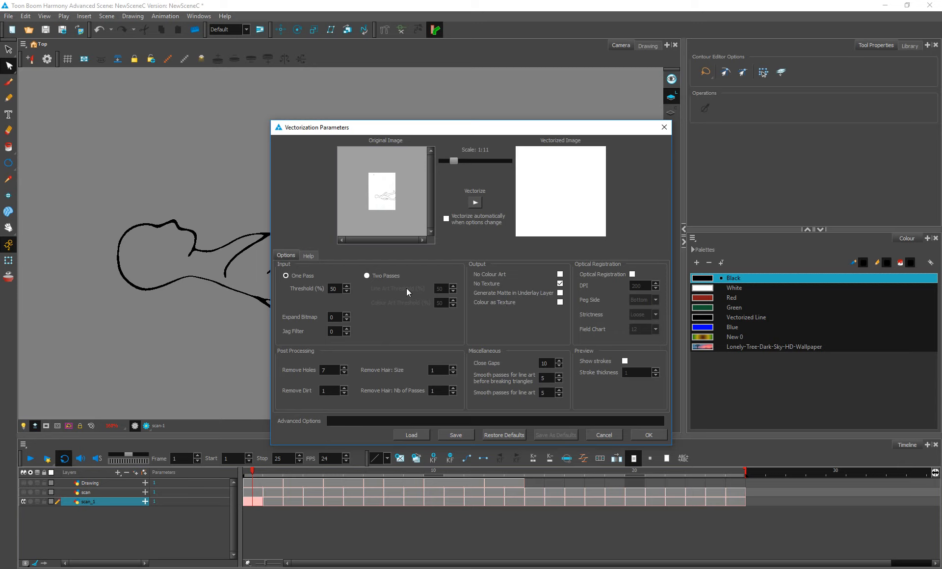
pyautogui.click(368, 275)
pyautogui.click(289, 277)
pyautogui.click(587, 436)
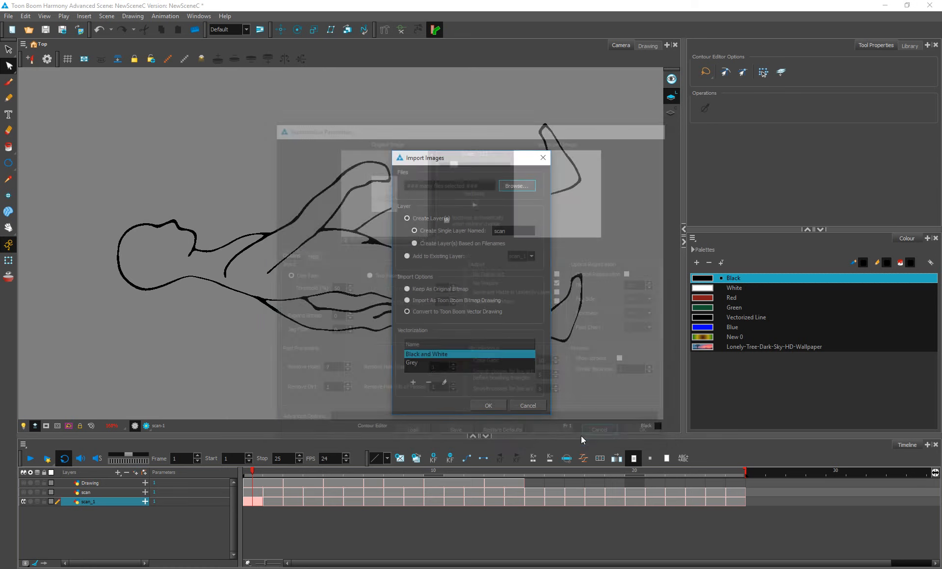
pyautogui.click(543, 157)
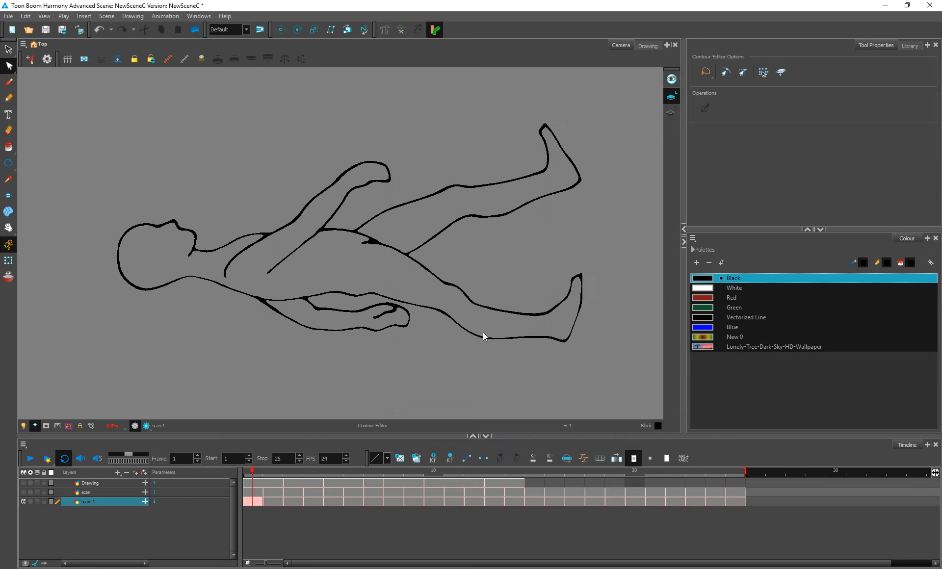
# Step: Examine the figure's contour points and vector strokes by selecting the whole drawing, its parts and the raised leg
pyautogui.hotkey('ctrl', 'a')
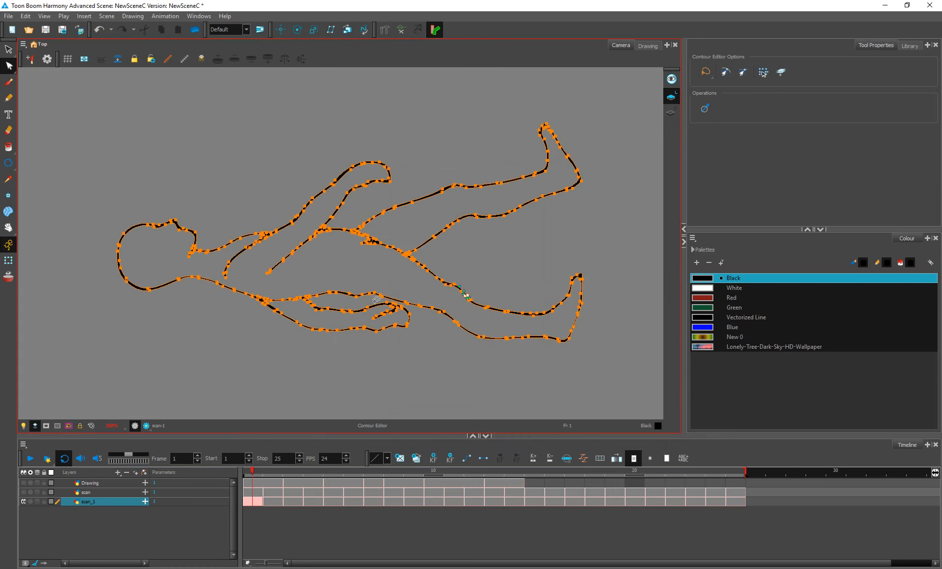
pyautogui.click(9, 49)
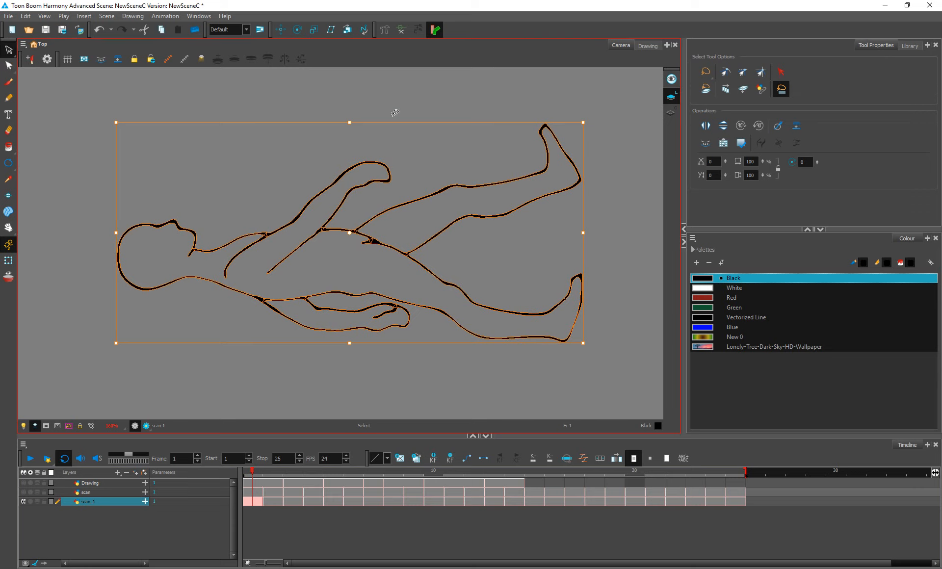
pyautogui.moveTo(393, 110)
pyautogui.mouseDown()
pyautogui.moveTo(297, 252)
pyautogui.moveTo(391, 187)
pyautogui.mouseUp()
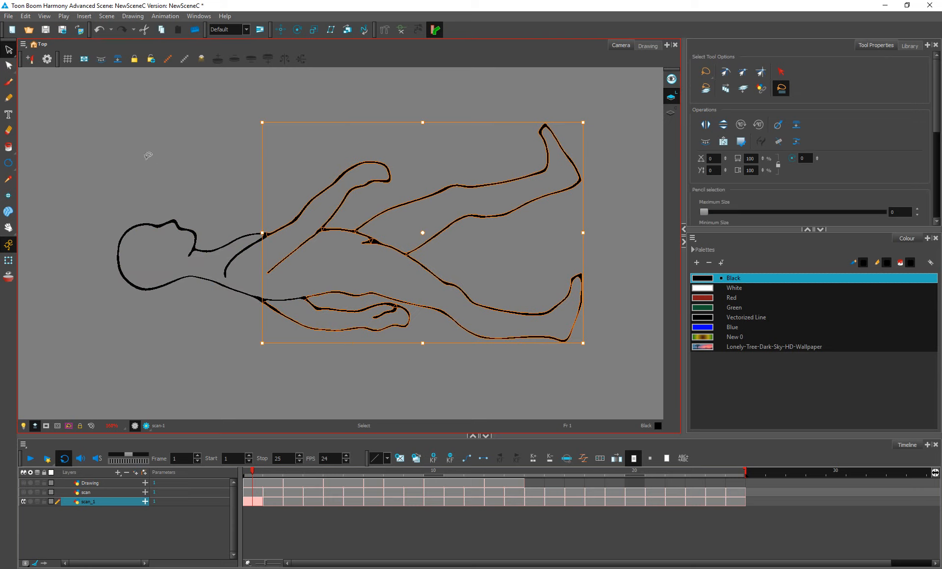
pyautogui.moveTo(147, 156)
pyautogui.mouseDown()
pyautogui.moveTo(282, 360)
pyautogui.moveTo(299, 359)
pyautogui.mouseUp()
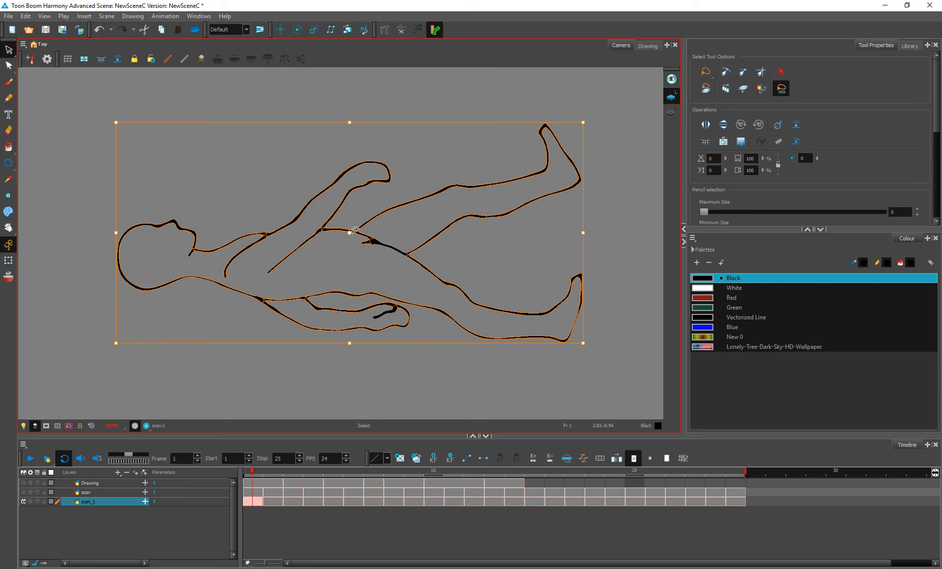
pyautogui.click(635, 189)
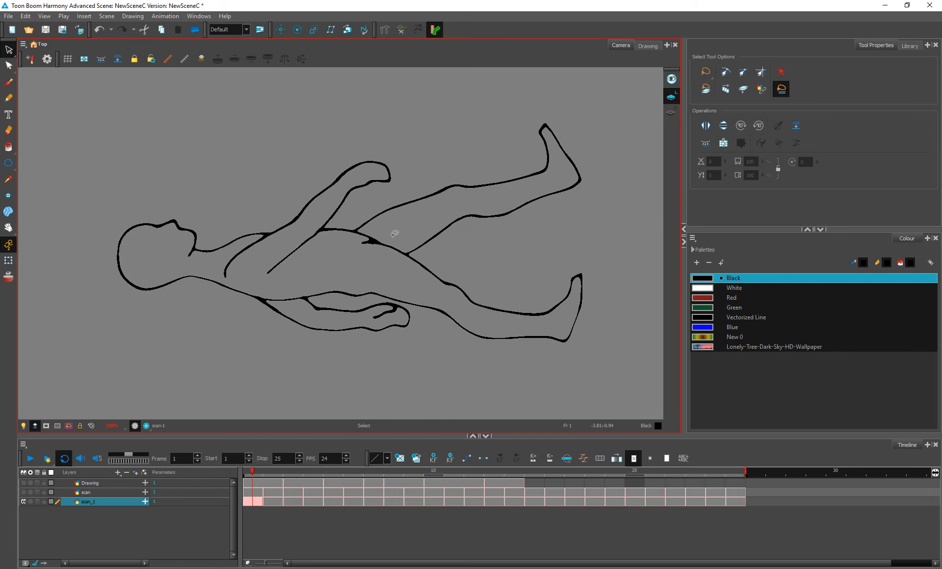
pyautogui.click(452, 234)
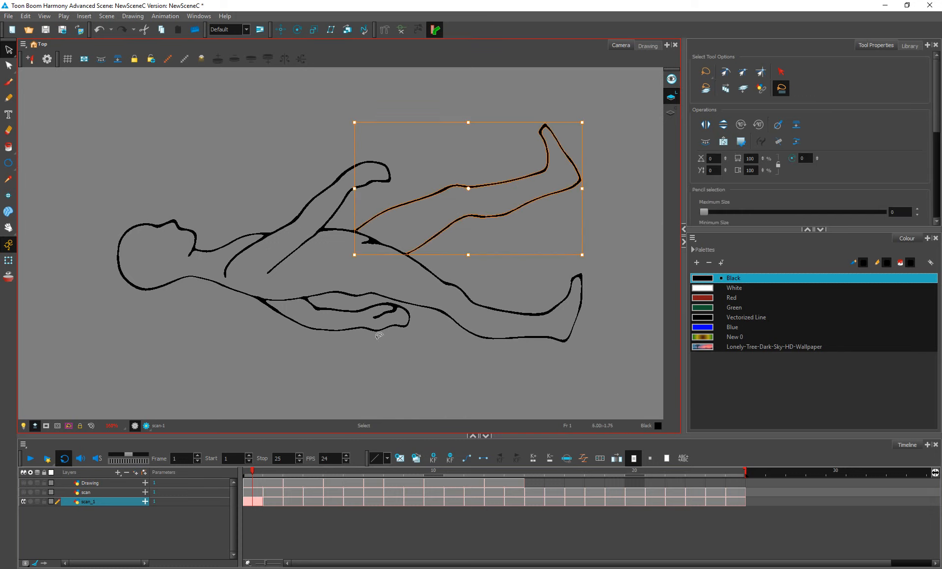
# Step: Select all the drawing cells of the scan_1 layer, open their cell options, and dismiss them without a change
pyautogui.click(261, 538)
pyautogui.click(247, 500)
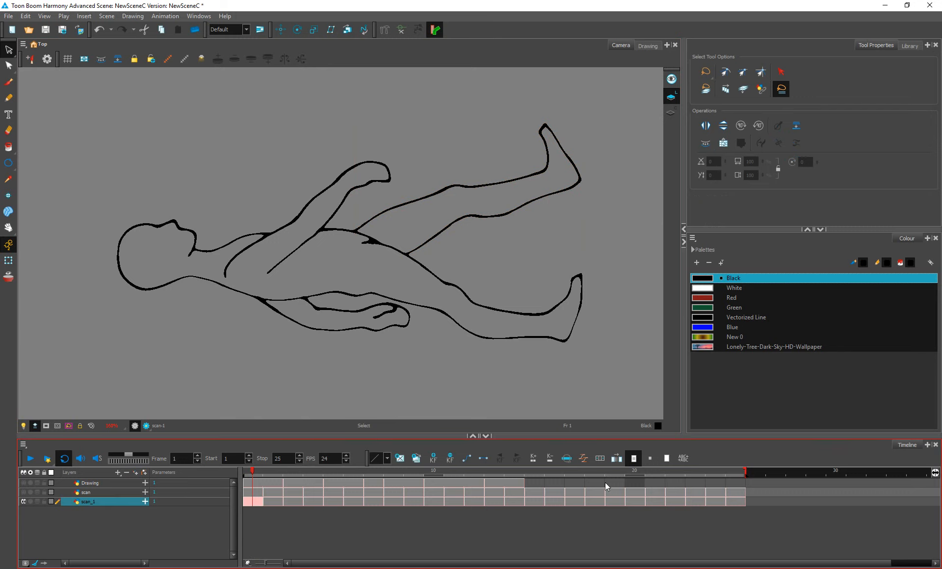
pyautogui.keyDown('shift'); pyautogui.click(735, 501); pyautogui.keyUp('shift')
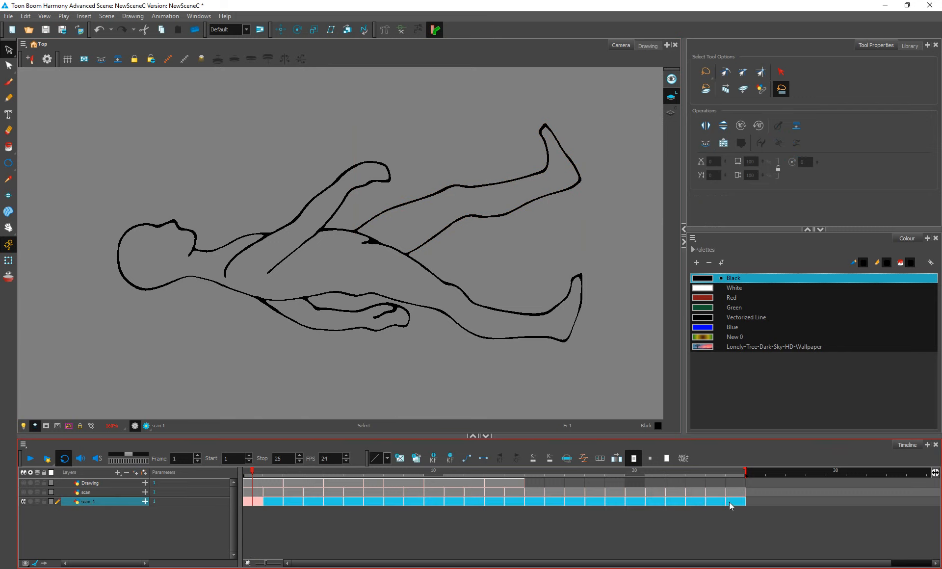
pyautogui.rightClick(649, 503)
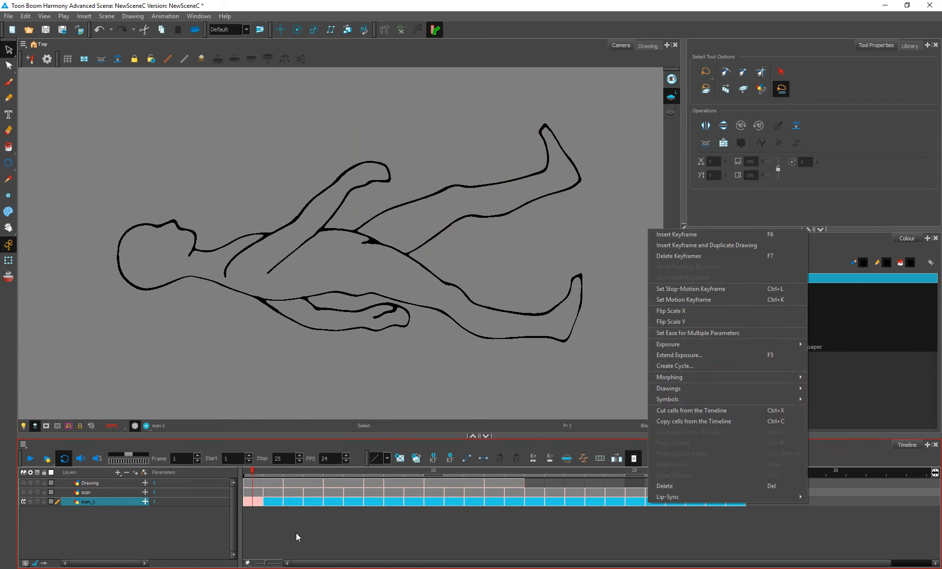
pyautogui.click(133, 526)
# Step: Play the scan_1 walk cycle, scrub through its frames on the timeline, and step through them with the jog control
pyautogui.click(31, 459)
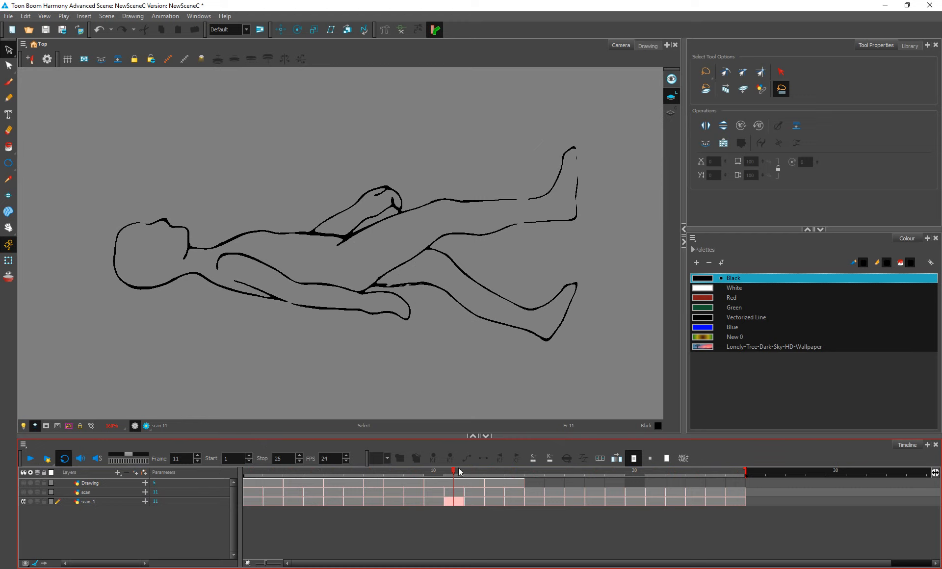
pyautogui.moveTo(459, 471)
pyautogui.mouseDown()
pyautogui.moveTo(741, 484)
pyautogui.moveTo(448, 514)
pyautogui.mouseUp()
pyautogui.moveTo(412, 521)
pyautogui.mouseDown()
pyautogui.moveTo(261, 525)
pyautogui.moveTo(700, 523)
pyautogui.moveTo(751, 529)
pyautogui.moveTo(600, 540)
pyautogui.moveTo(753, 541)
pyautogui.moveTo(484, 537)
pyautogui.moveTo(508, 534)
pyautogui.mouseUp()
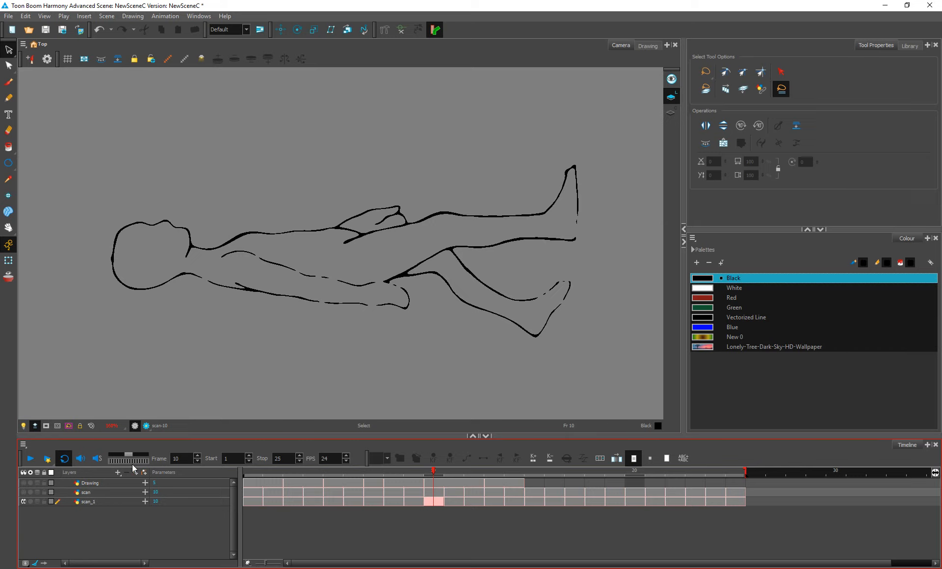
pyautogui.moveTo(130, 460); pyautogui.dragTo(152, 461)
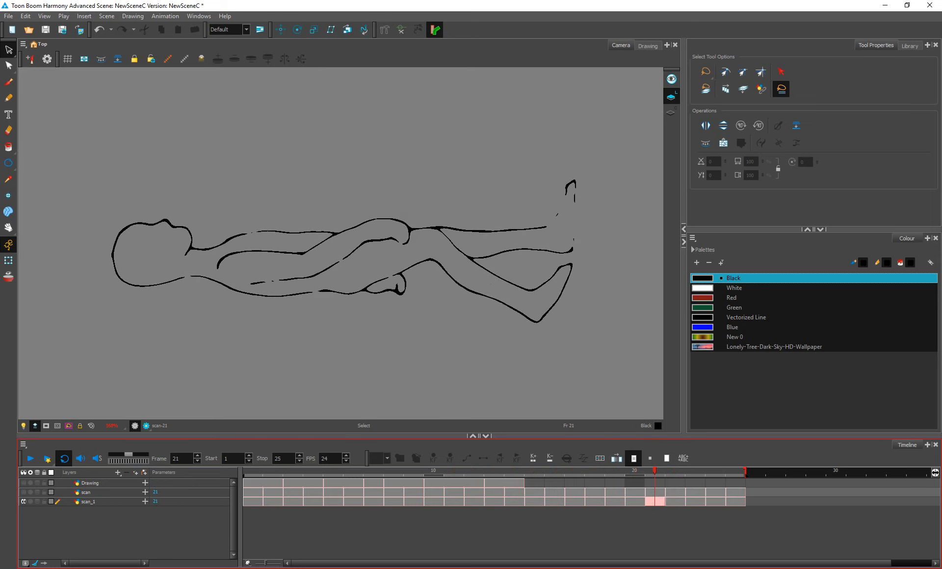
# Step: Delete both the scan and scan_1 layers from the timeline
pyautogui.click(107, 503)
pyautogui.keyDown('shift'); pyautogui.click(106, 494); pyautogui.keyUp('shift')
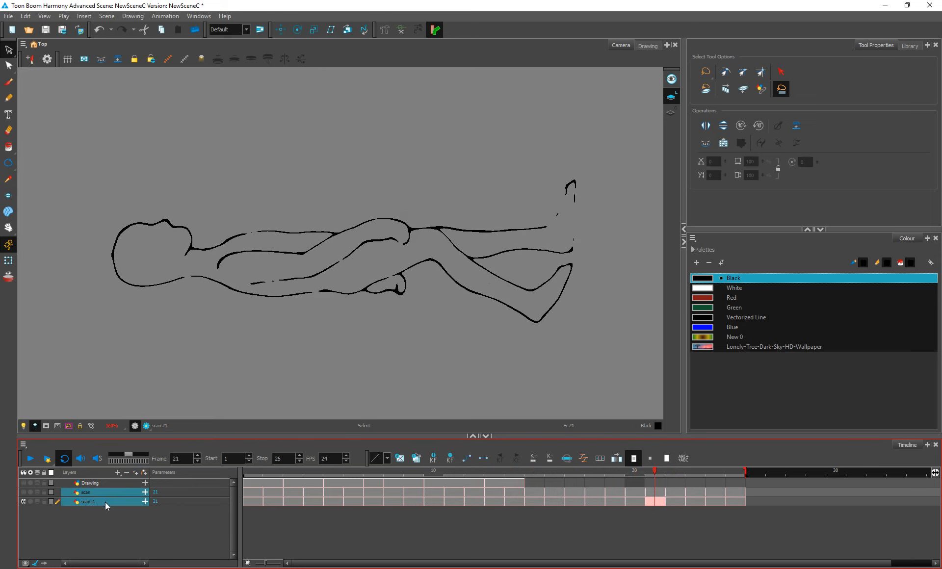
pyautogui.rightClick(107, 511)
pyautogui.click(112, 438)
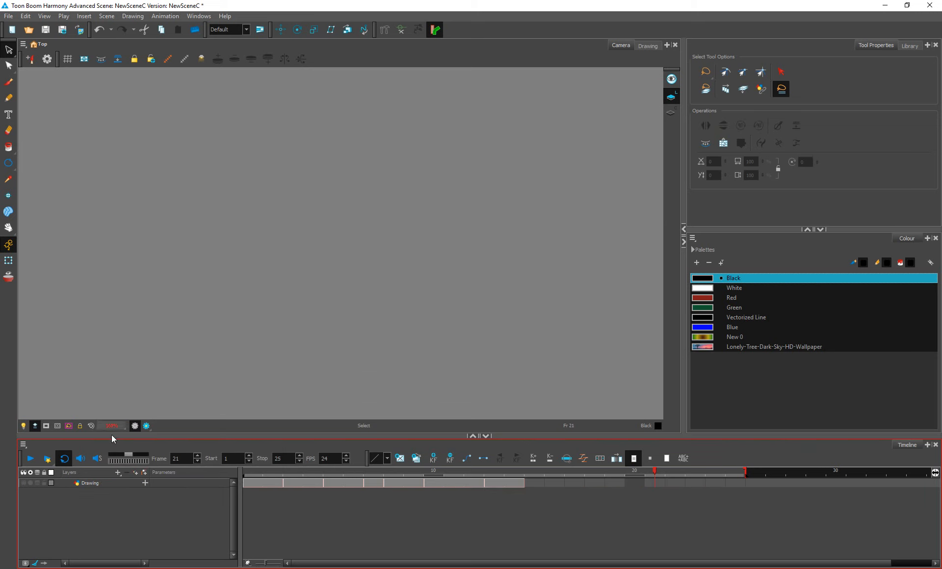
# Step: Return to frame 1, delete the old Drawing layer, and add a new vector drawing layer named Drawing
pyautogui.click(24, 483)
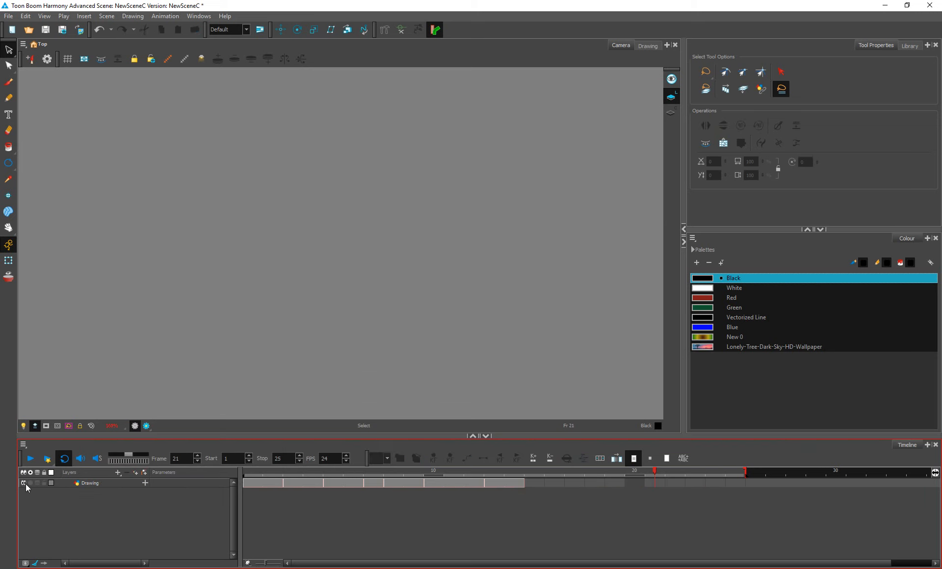
pyautogui.click(95, 487)
pyautogui.moveTo(253, 479)
pyautogui.mouseDown()
pyautogui.moveTo(432, 479)
pyautogui.moveTo(211, 486)
pyautogui.mouseUp()
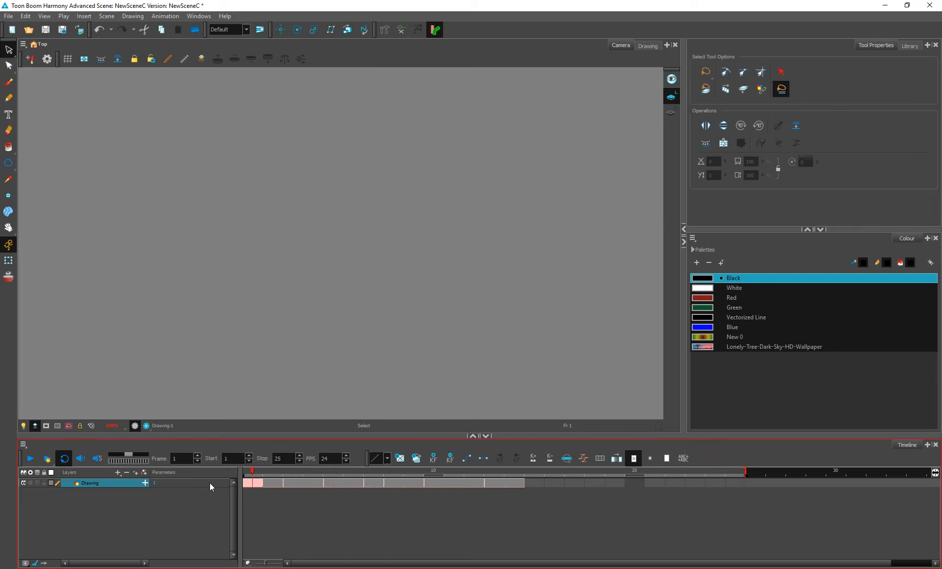
pyautogui.rightClick(90, 482)
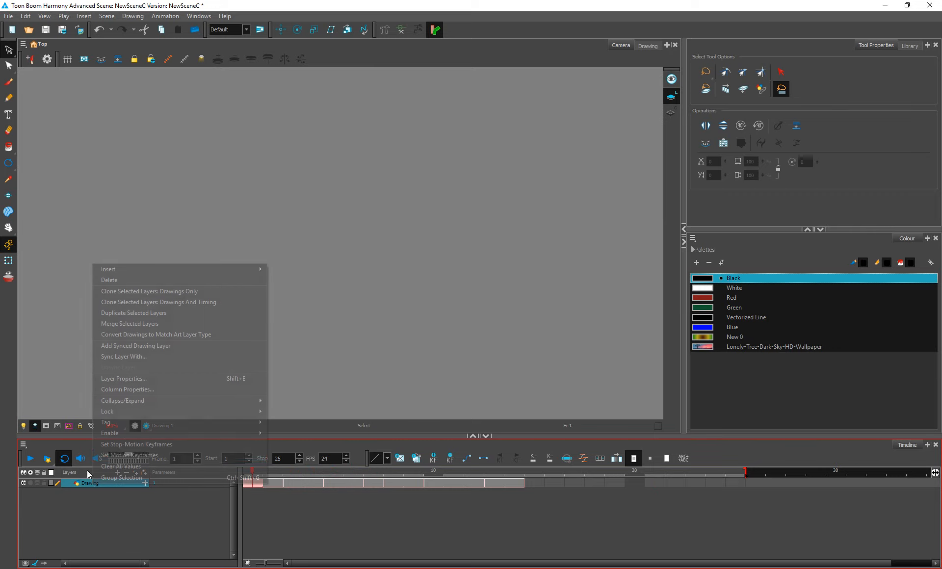
pyautogui.click(124, 280)
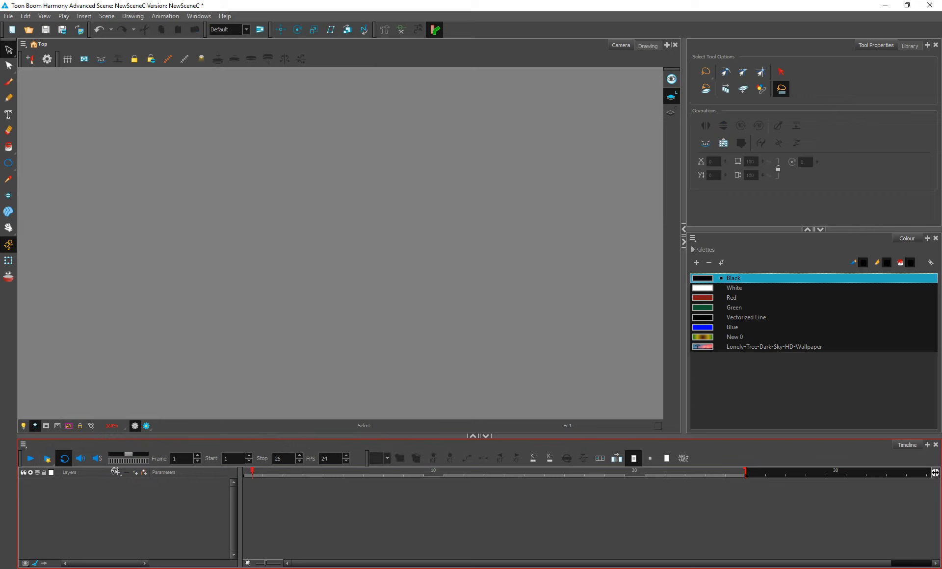
pyautogui.click(135, 473)
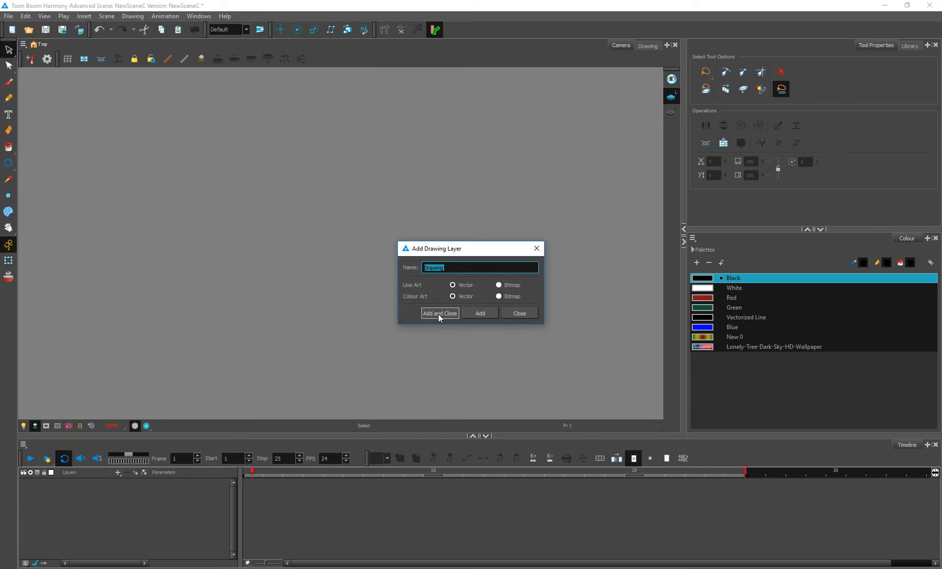
pyautogui.click(440, 314)
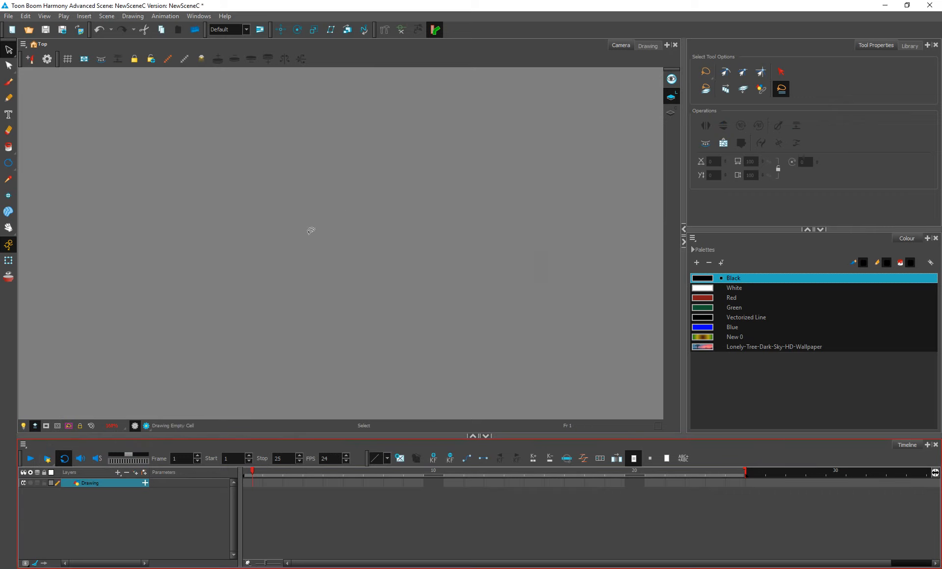
# Step: Paint a large black number 1 with the Brush tool on frame 1 of the Drawing layer, inside the camera frame
pyautogui.click(358, 205)
pyautogui.scroll(-4, 353, 227)
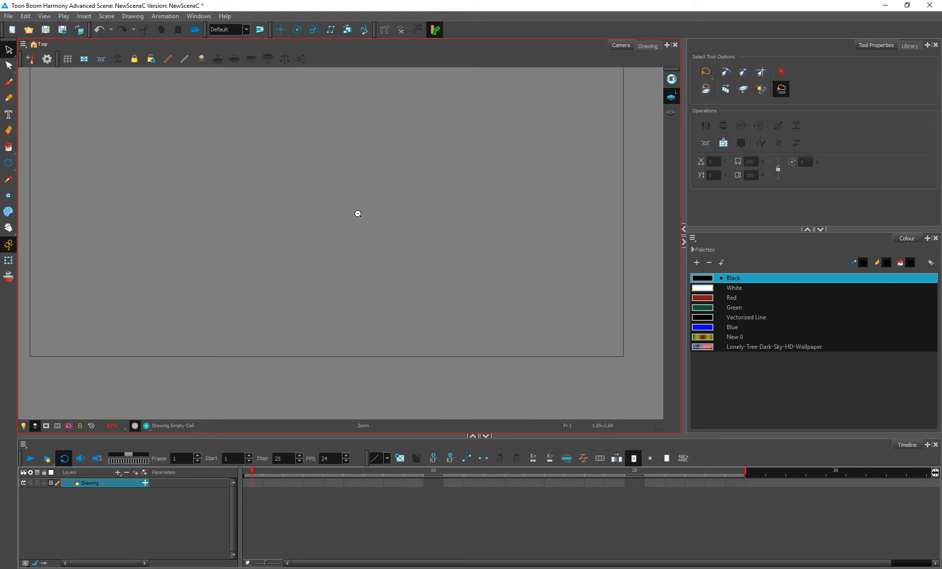
pyautogui.moveTo(354, 194); pyautogui.dragTo(356, 233)
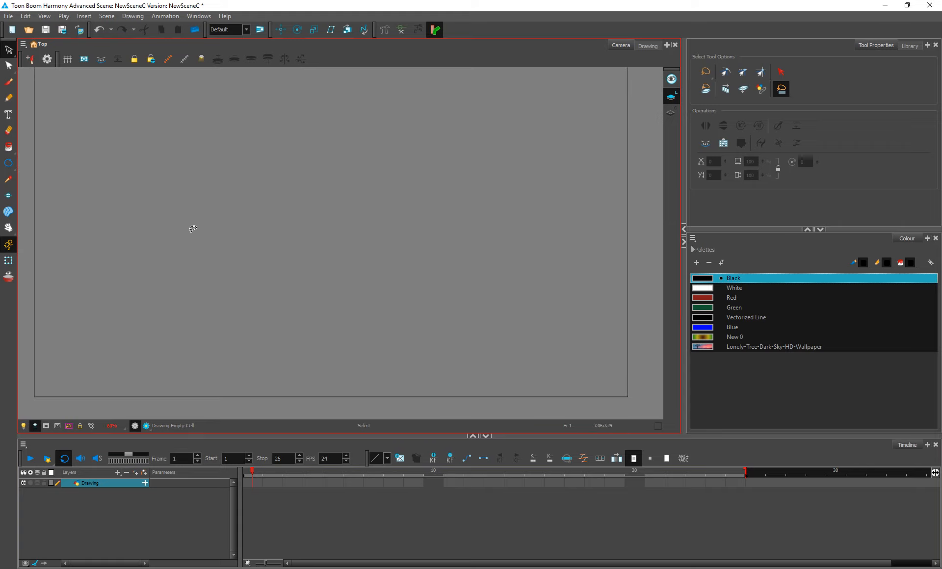
pyautogui.click(6, 86)
pyautogui.moveTo(314, 202); pyautogui.dragTo(315, 215)
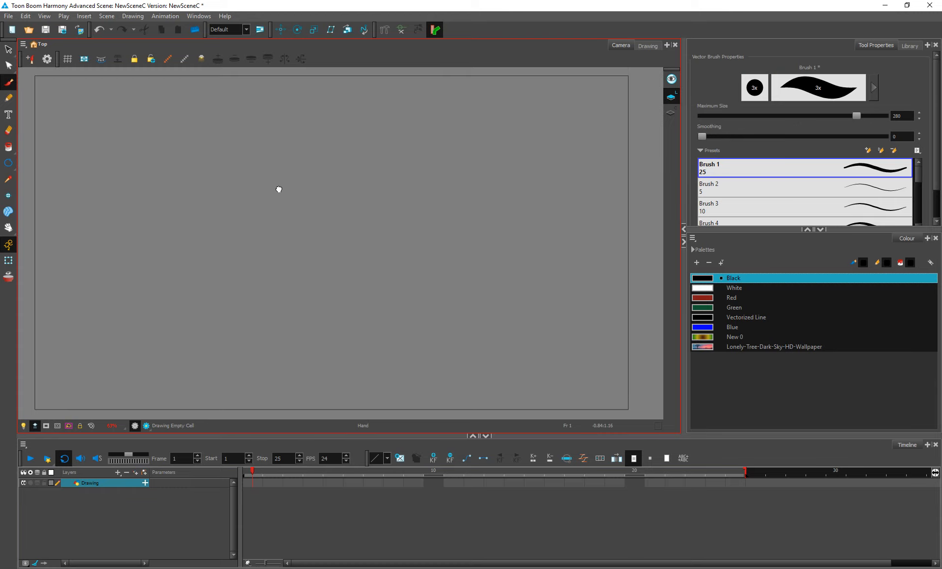
pyautogui.moveTo(260, 165)
pyautogui.mouseDown()
pyautogui.moveTo(318, 108)
pyautogui.moveTo(289, 292)
pyautogui.mouseUp()
pyautogui.moveTo(230, 315); pyautogui.dragTo(356, 294)
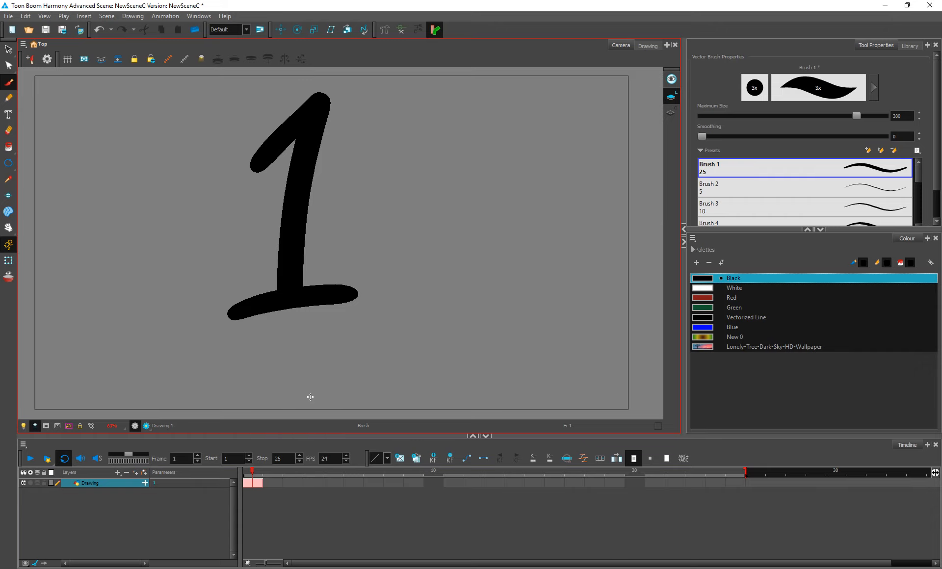
# Step: Paint a large black number 2 on frame 2 and a number 3 on frame 3 of the Drawing layer
pyautogui.press('.')
pyautogui.press('.')
pyautogui.press('.')
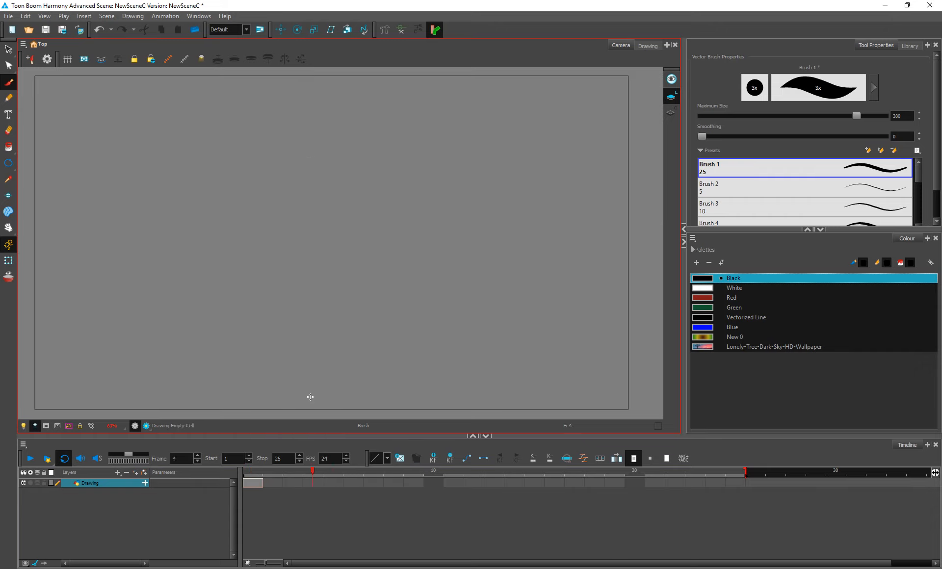
pyautogui.press(',')
pyautogui.press('.')
pyautogui.press(',')
pyautogui.press('.')
pyautogui.moveTo(252, 139)
pyautogui.mouseDown()
pyautogui.moveTo(231, 245)
pyautogui.moveTo(417, 280)
pyautogui.mouseUp()
pyautogui.press(',')
pyautogui.press('.')
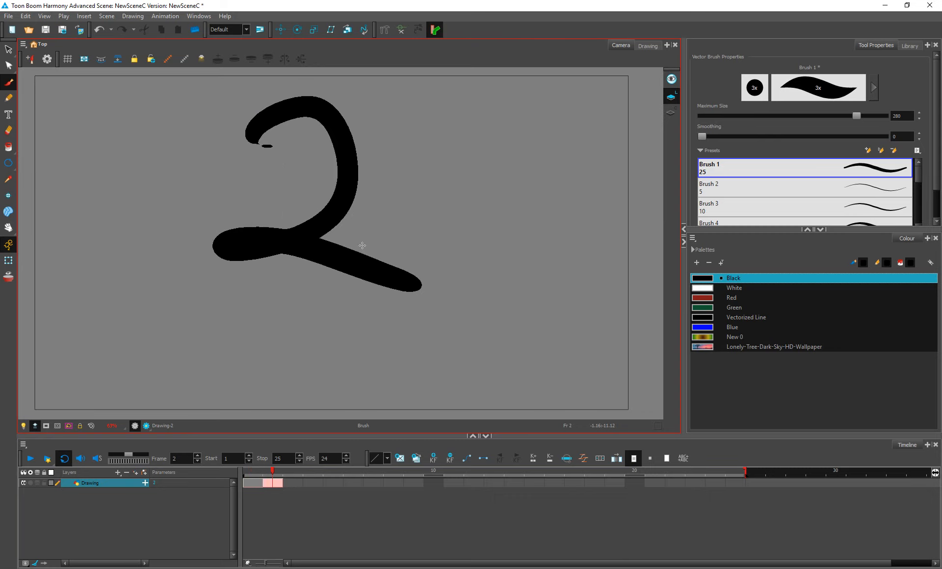
pyautogui.press('.')
pyautogui.moveTo(255, 144)
pyautogui.mouseDown()
pyautogui.moveTo(308, 183)
pyautogui.moveTo(236, 246)
pyautogui.mouseUp()
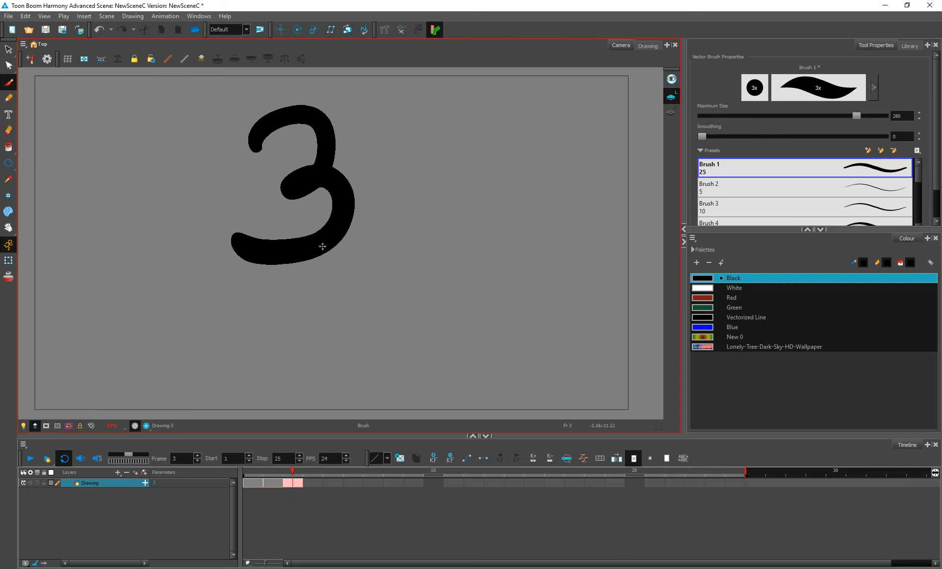
# Step: Turn on onion skinning and paint a black number 4 on frame 4 and a number 5 on frame 5
pyautogui.press('.')
pyautogui.click(9, 277)
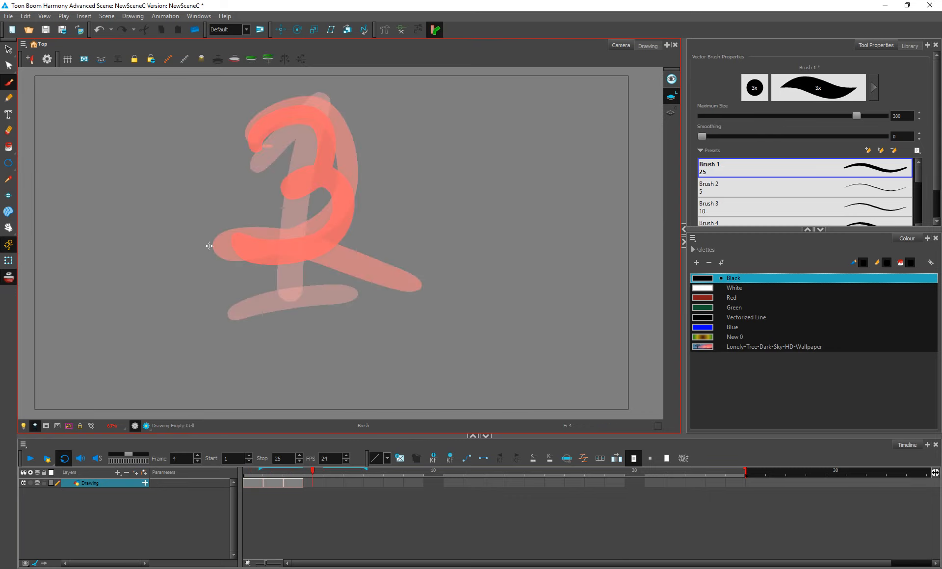
pyautogui.moveTo(296, 96)
pyautogui.mouseDown()
pyautogui.moveTo(284, 111)
pyautogui.moveTo(323, 176)
pyautogui.moveTo(305, 319)
pyautogui.mouseUp()
pyautogui.press('.')
pyautogui.moveTo(279, 123)
pyautogui.mouseDown()
pyautogui.moveTo(327, 198)
pyautogui.moveTo(251, 270)
pyautogui.mouseUp()
pyautogui.moveTo(248, 117); pyautogui.dragTo(400, 115)
# Step: Step back through the numbered frames with onion skin, turn onion skinning off, and scrub the timeline to frame 6
pyautogui.press(',')
pyautogui.press(',')
pyautogui.press(',')
pyautogui.press(',')
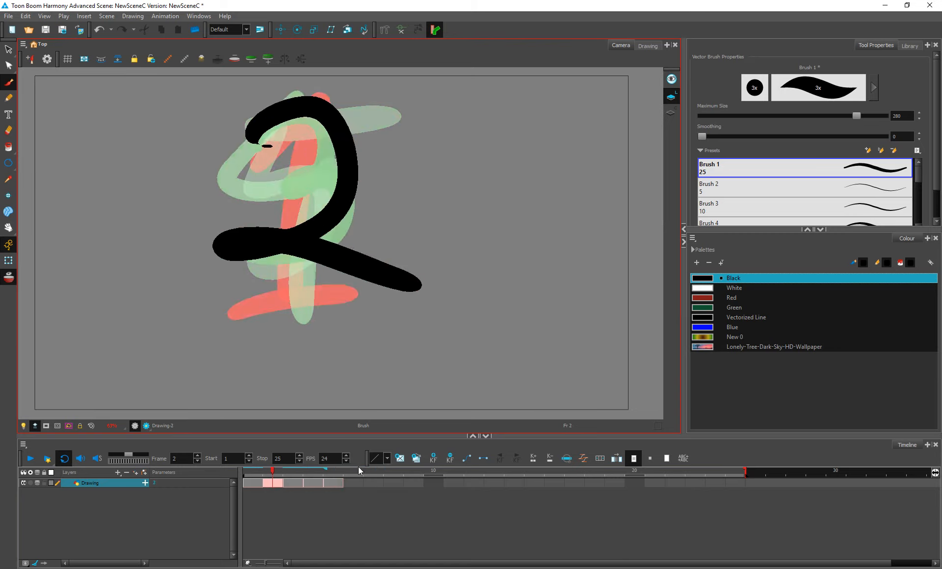
pyautogui.hotkey('alt', 'o')
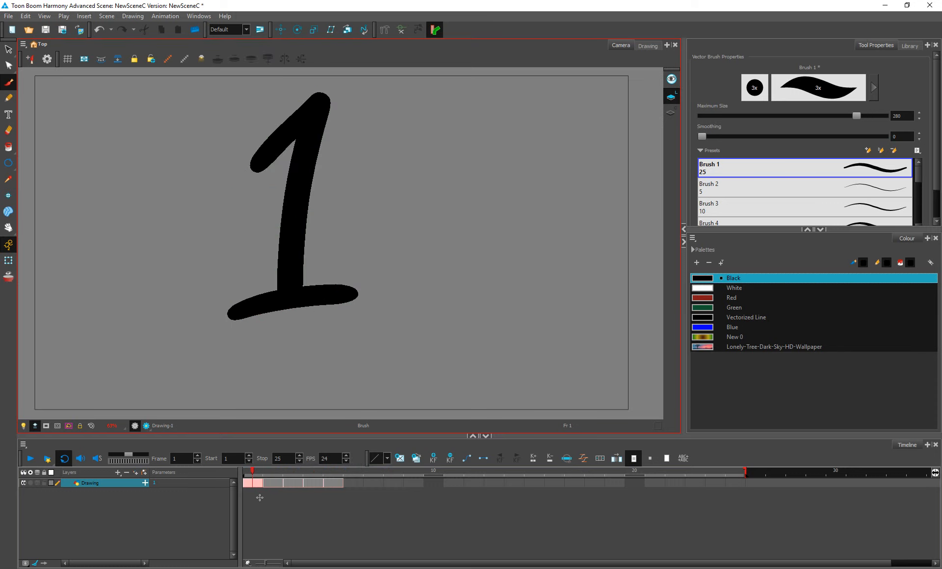
pyautogui.click(283, 474)
pyautogui.moveTo(283, 473); pyautogui.dragTo(352, 472)
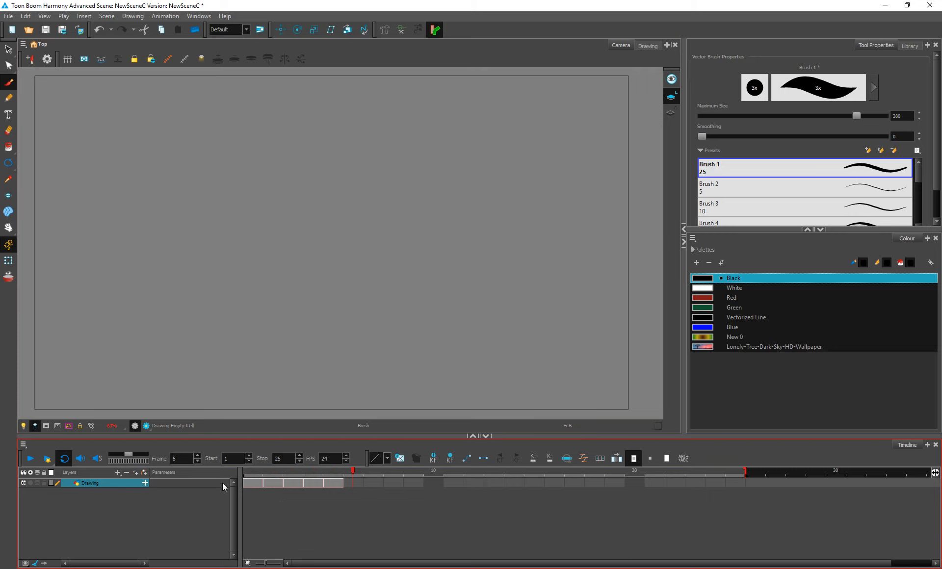
# Step: Paint a large black number 6 on frame 6 of the Drawing layer
pyautogui.click(337, 473)
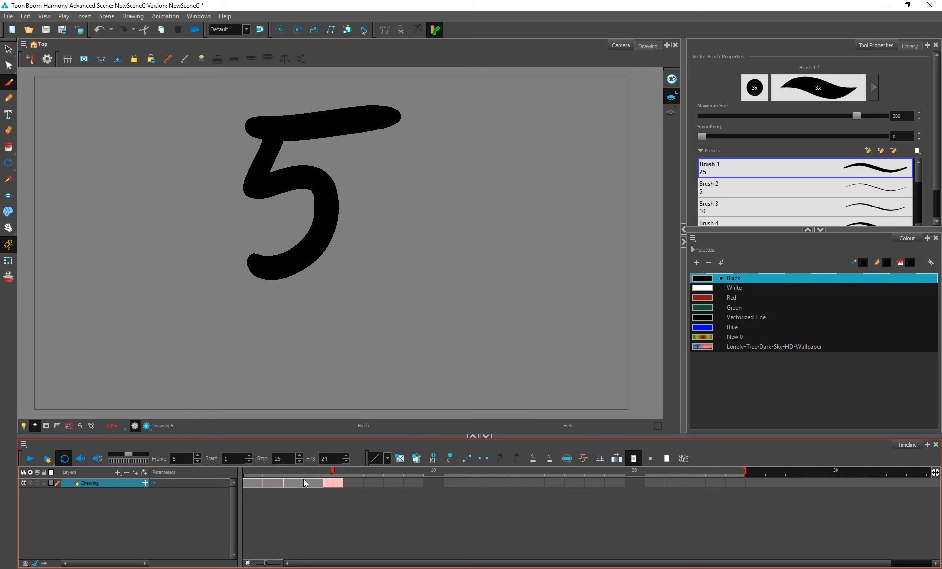
pyautogui.click(349, 484)
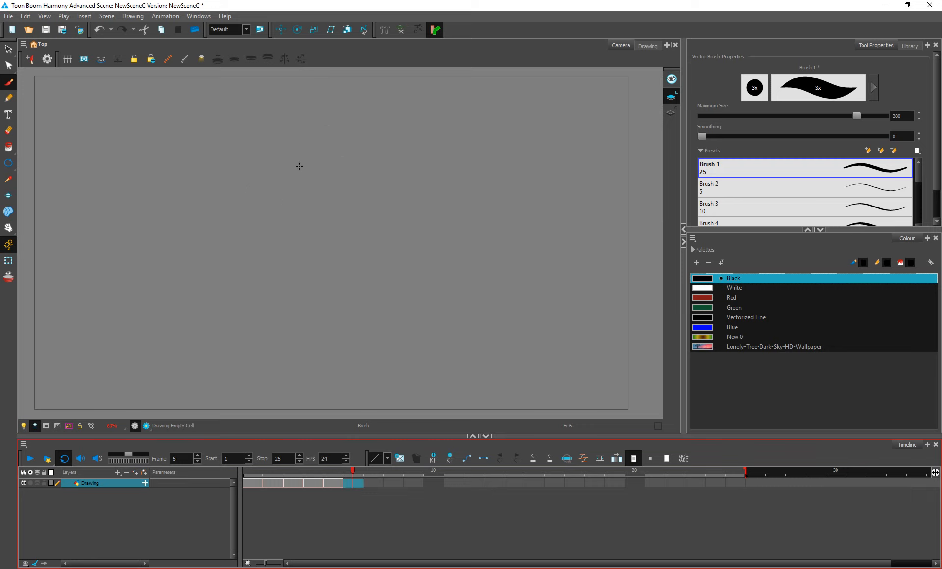
pyautogui.moveTo(328, 122)
pyautogui.mouseDown()
pyautogui.moveTo(256, 249)
pyautogui.moveTo(260, 294)
pyautogui.mouseUp()
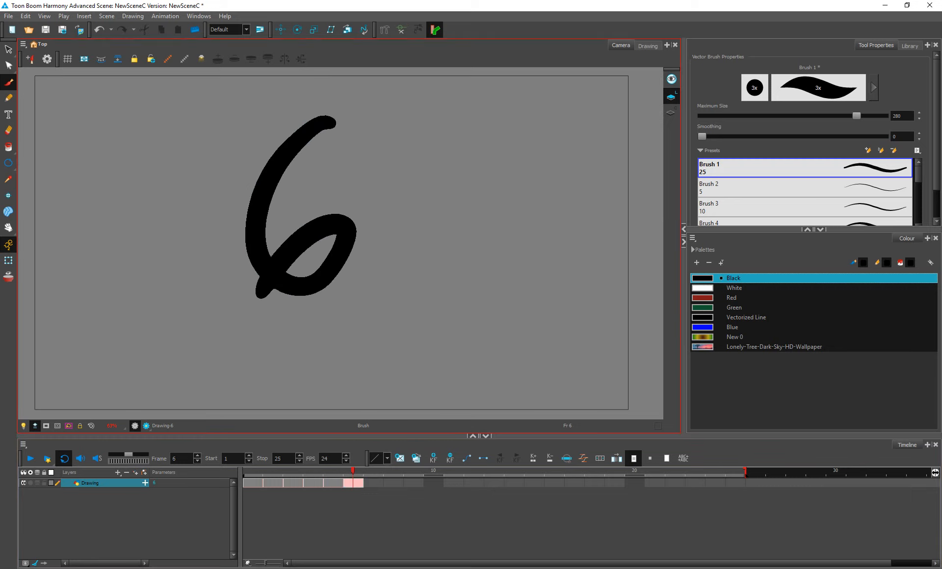
# Step: Paint a large black number 7 with a crossbar on frame 12 of the Drawing layer
pyautogui.click(474, 484)
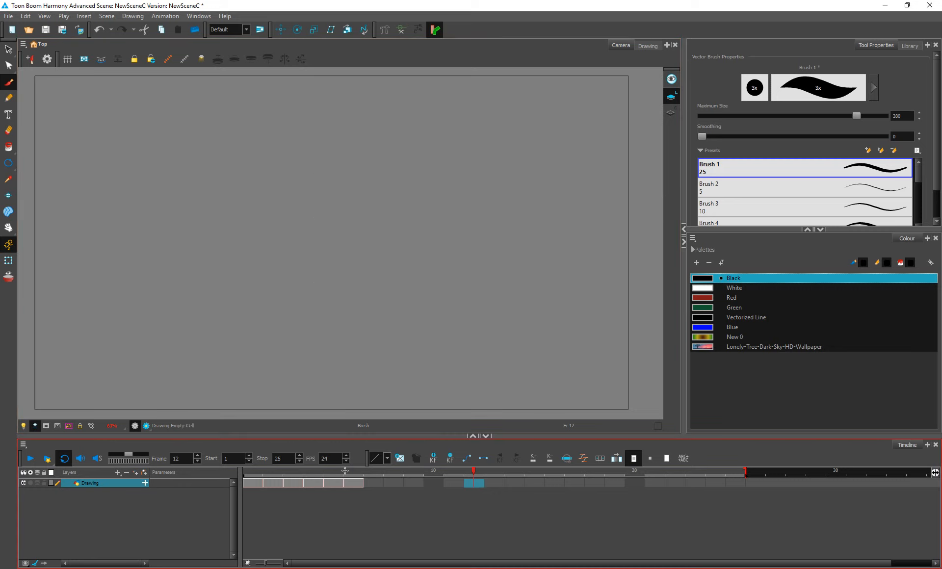
pyautogui.click(354, 483)
pyautogui.click(482, 484)
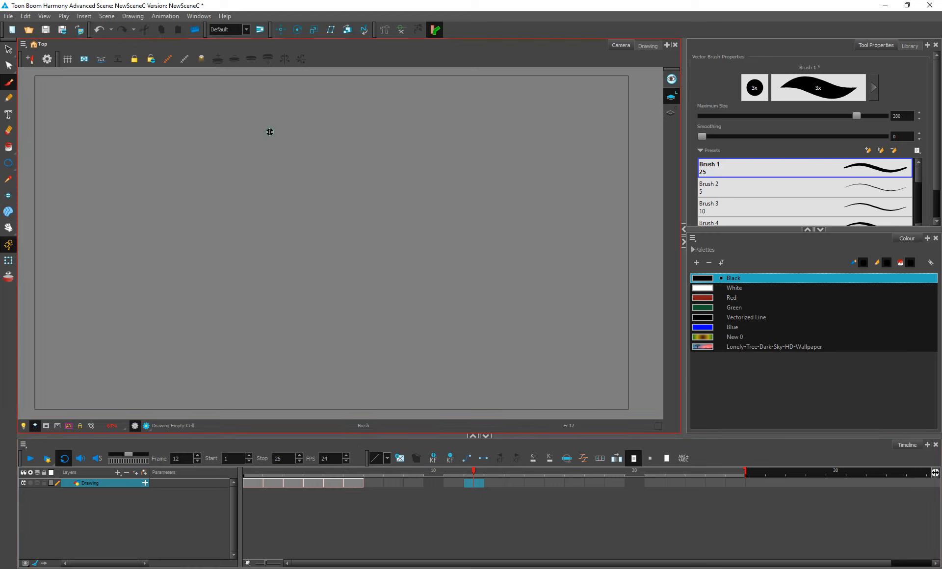
pyautogui.moveTo(267, 132); pyautogui.dragTo(304, 357)
pyautogui.moveTo(265, 229); pyautogui.dragTo(418, 237)
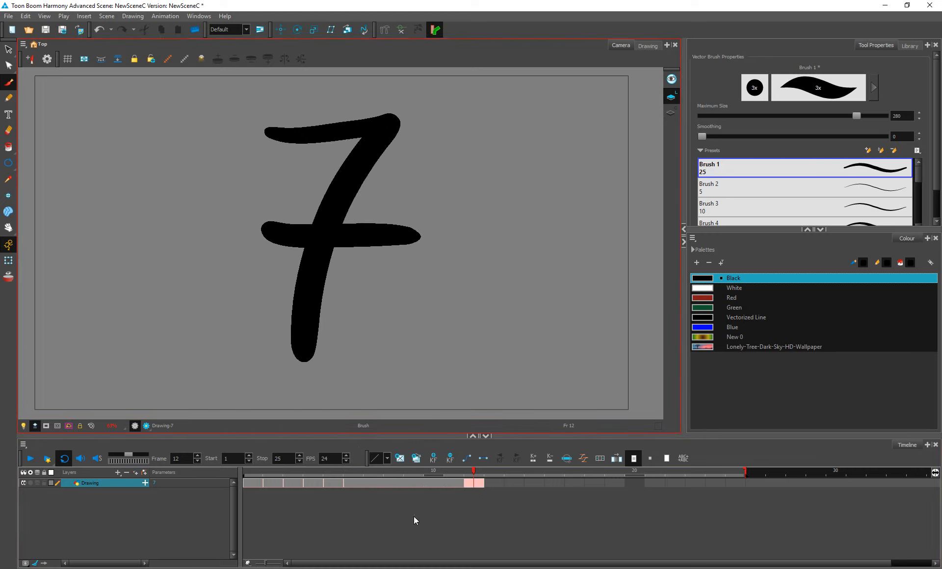
# Step: Move the number 7 drawing along the timeline to frame 16
pyautogui.click(468, 484)
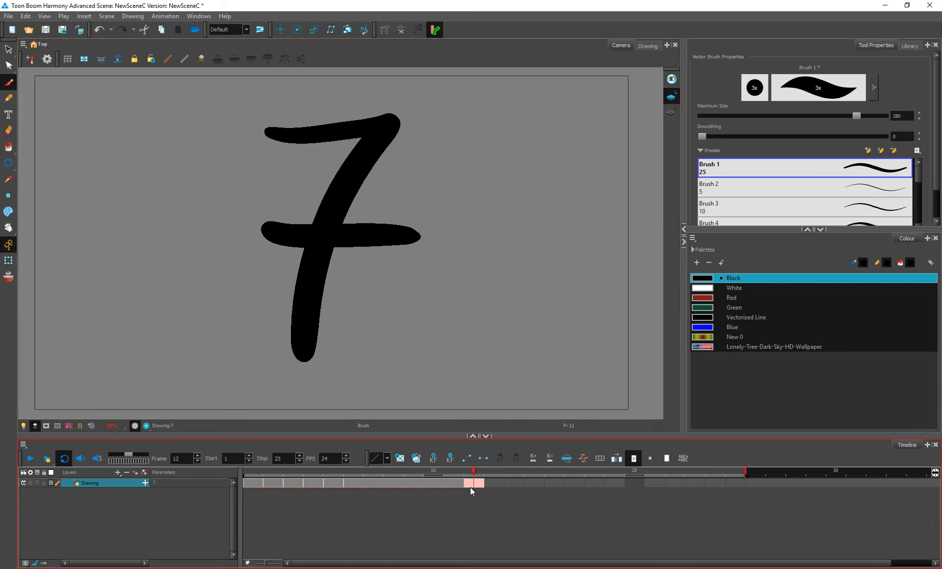
pyautogui.moveTo(472, 484); pyautogui.dragTo(560, 485)
pyautogui.click(473, 523)
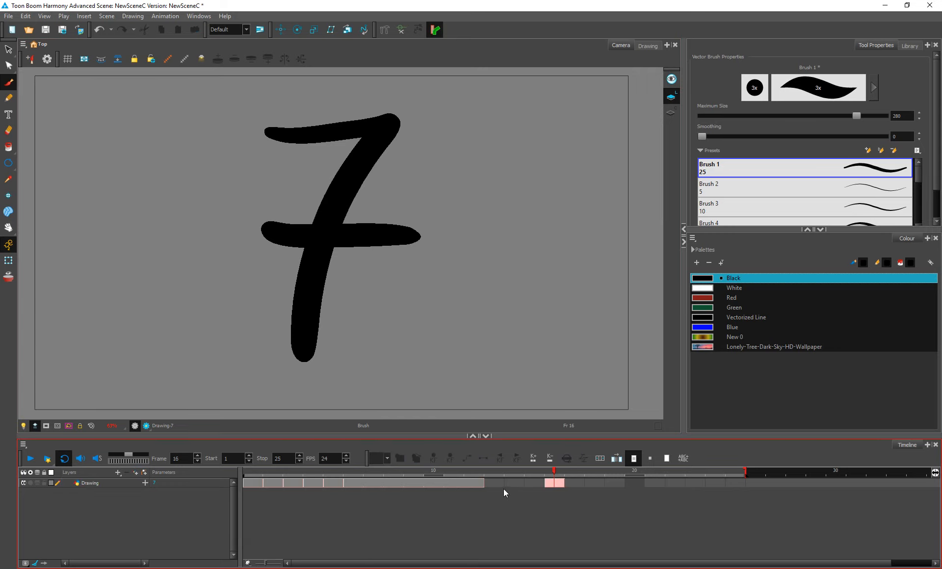
# Step: Clear the exposure at frame 6 and move the start of the held number 6 drawing to frame 8
pyautogui.click(350, 485)
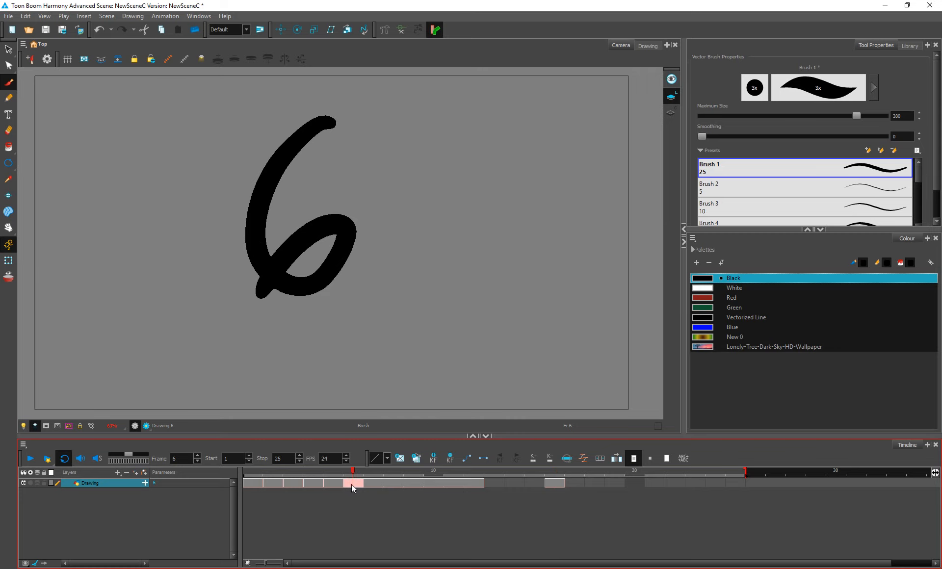
pyautogui.press('Delete')
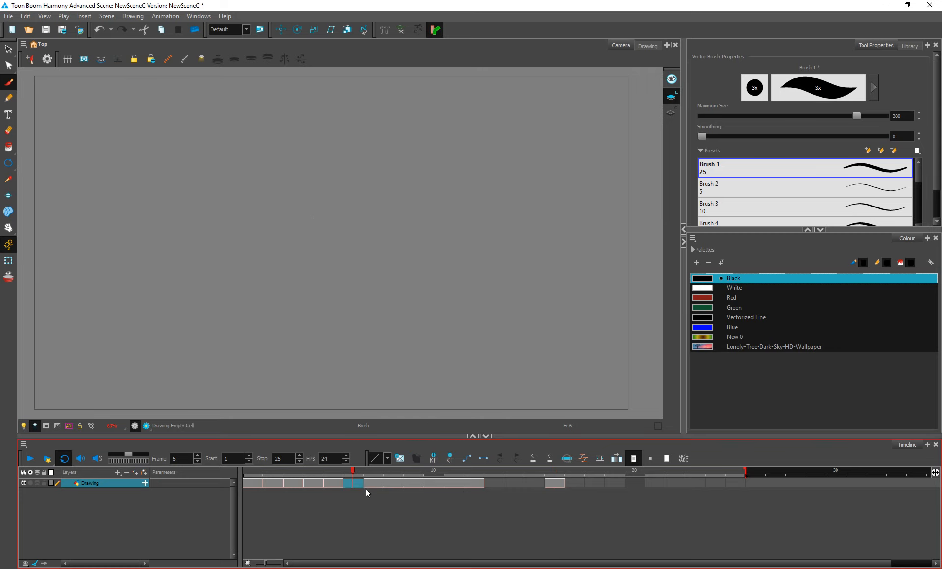
pyautogui.click(369, 483)
pyautogui.moveTo(372, 484)
pyautogui.mouseDown()
pyautogui.moveTo(438, 483)
pyautogui.moveTo(375, 485)
pyautogui.moveTo(393, 503)
pyautogui.moveTo(412, 487)
pyautogui.moveTo(396, 485)
pyautogui.mouseUp()
pyautogui.click(335, 482)
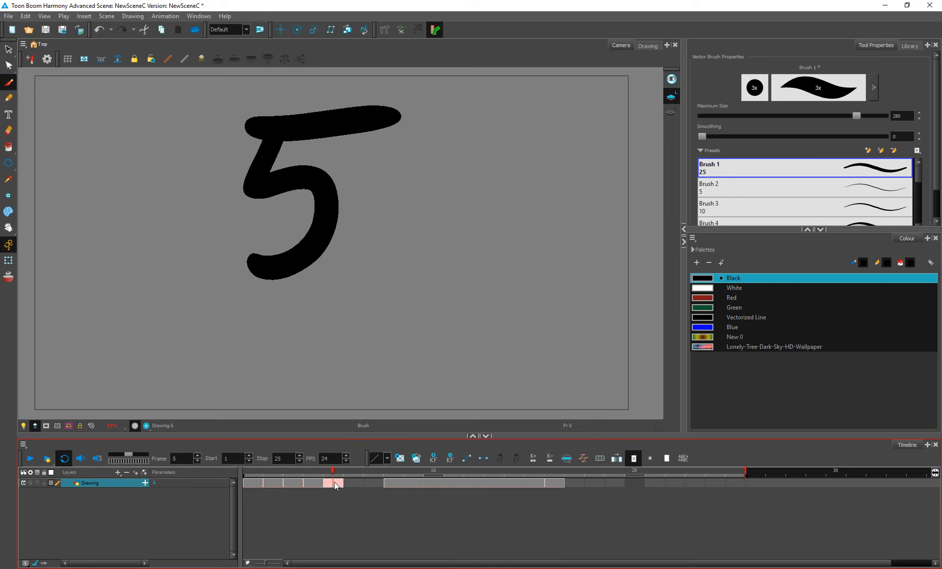
# Step: Clear the exposure at frame 5 of the Drawing layer
pyautogui.click(350, 484)
pyautogui.click(338, 485)
pyautogui.press('Delete')
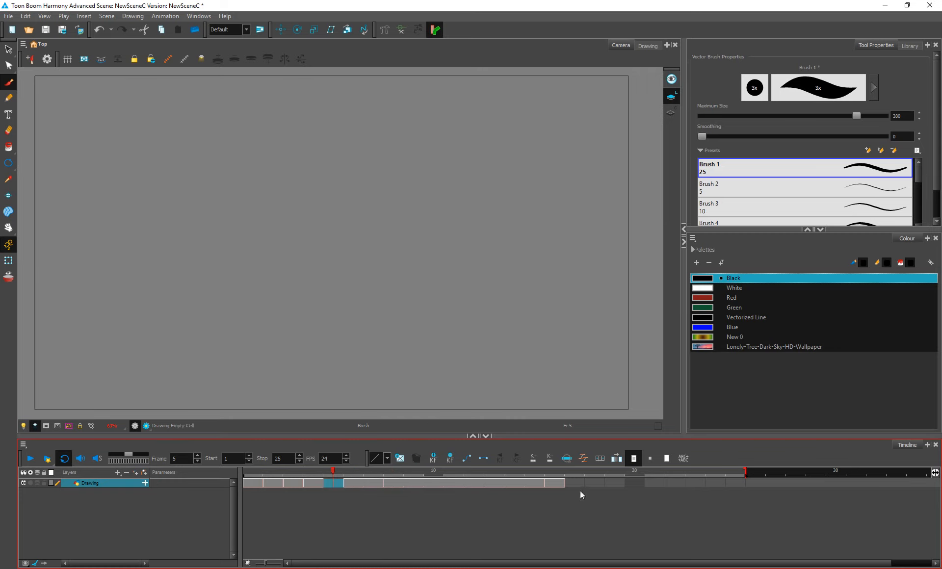
# Step: Move the number 7 drawing to frame 18 and clear the exposures at frames 11 to 13
pyautogui.click(555, 484)
pyautogui.moveTo(555, 483); pyautogui.dragTo(585, 494)
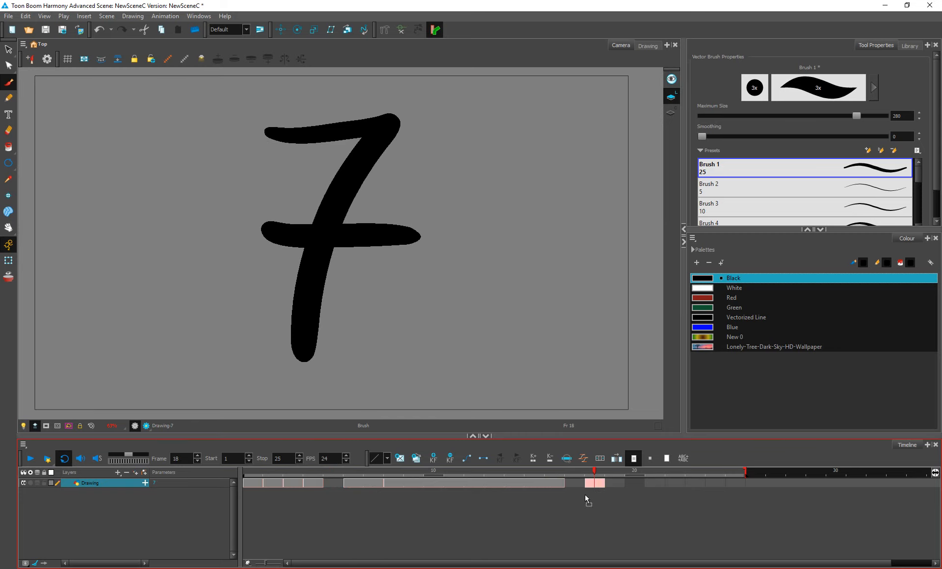
pyautogui.moveTo(460, 486); pyautogui.dragTo(485, 485)
pyautogui.press('Delete')
pyautogui.click(488, 524)
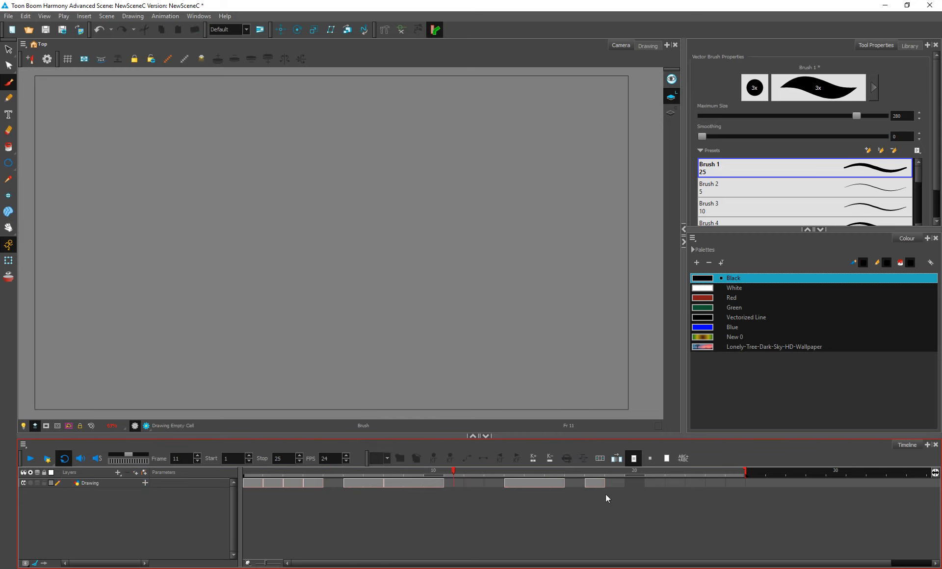
# Step: Select frames 1 to 18 of the Drawing layer and fill the empty cells with the preceding drawings
pyautogui.click(247, 485)
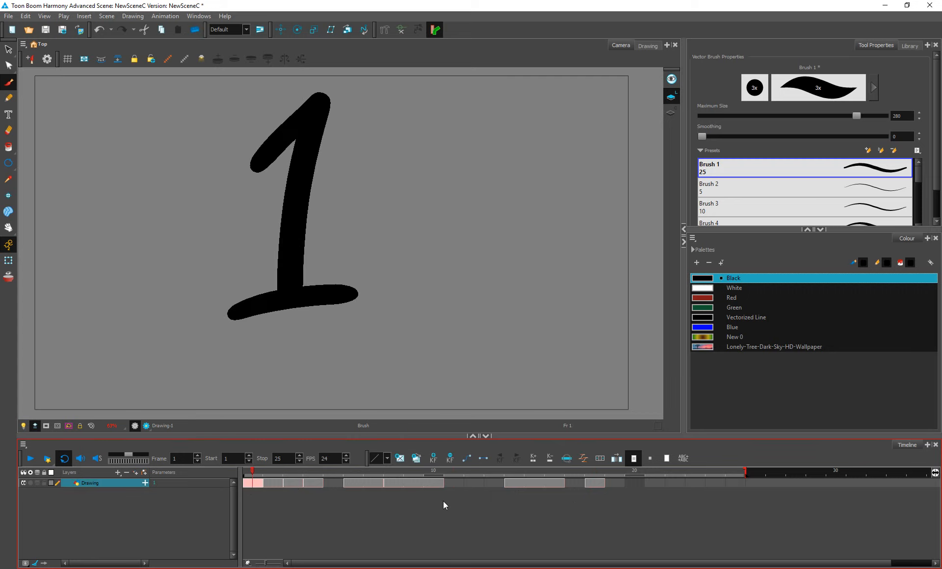
pyautogui.keyDown('shift'); pyautogui.click(585, 484); pyautogui.keyUp('shift')
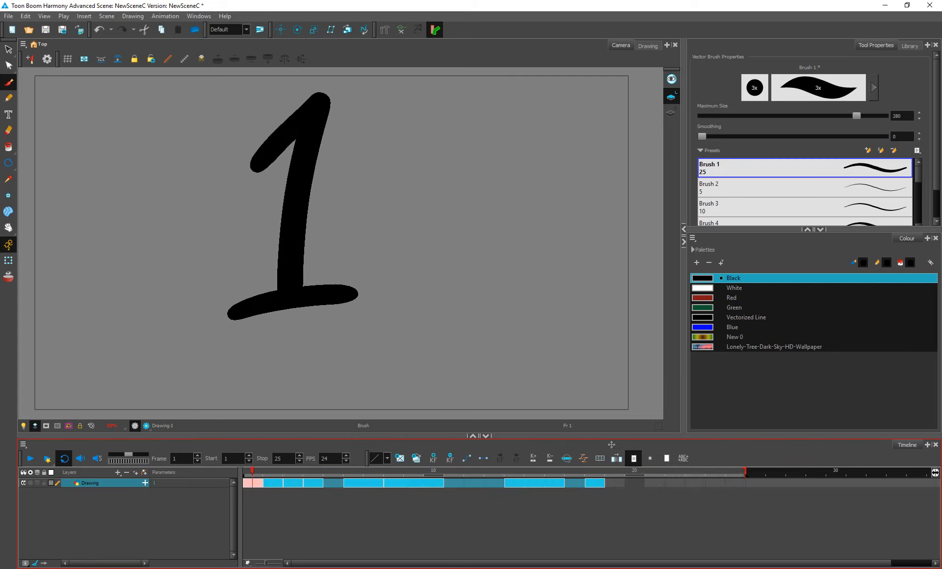
pyautogui.click(492, 500)
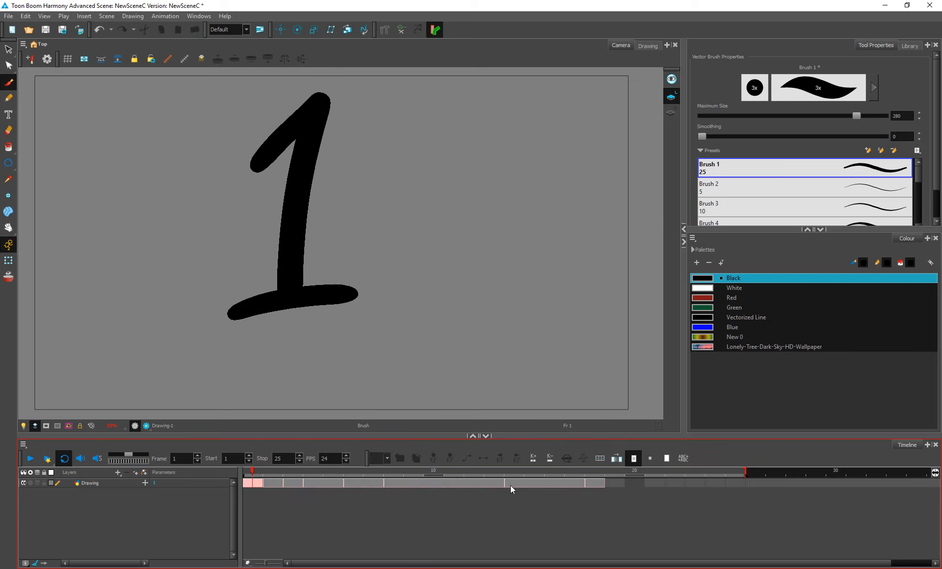
# Step: Scrub the filled timeline up to frame 11, and open the Library view with frame 10 of the Drawing layer selected
pyautogui.moveTo(258, 472)
pyautogui.mouseDown()
pyautogui.moveTo(494, 478)
pyautogui.moveTo(454, 481)
pyautogui.mouseUp()
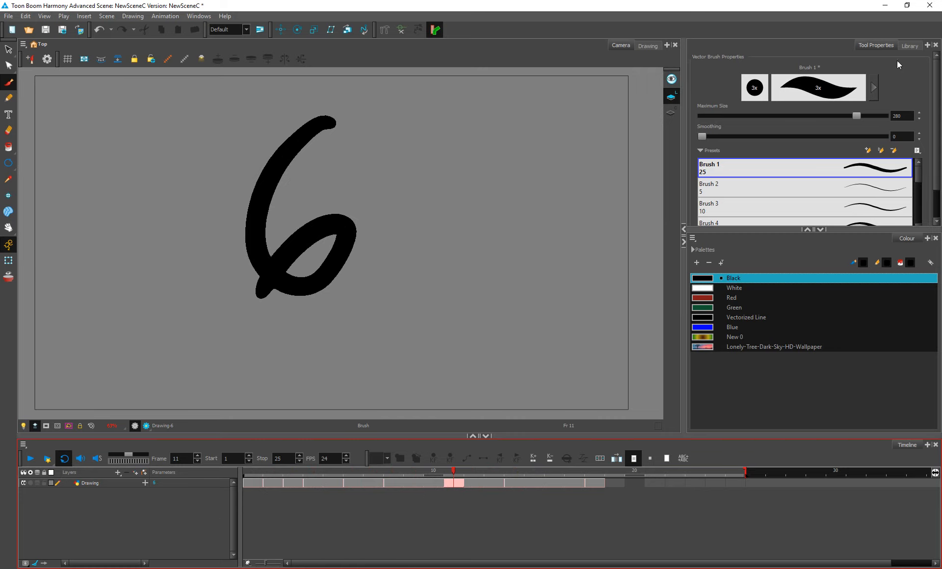
pyautogui.click(911, 45)
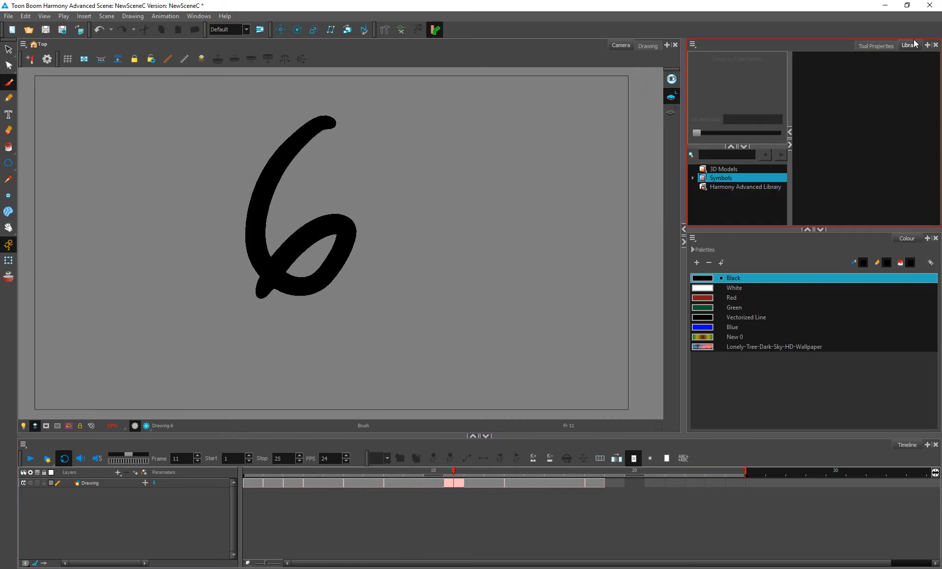
pyautogui.click(441, 485)
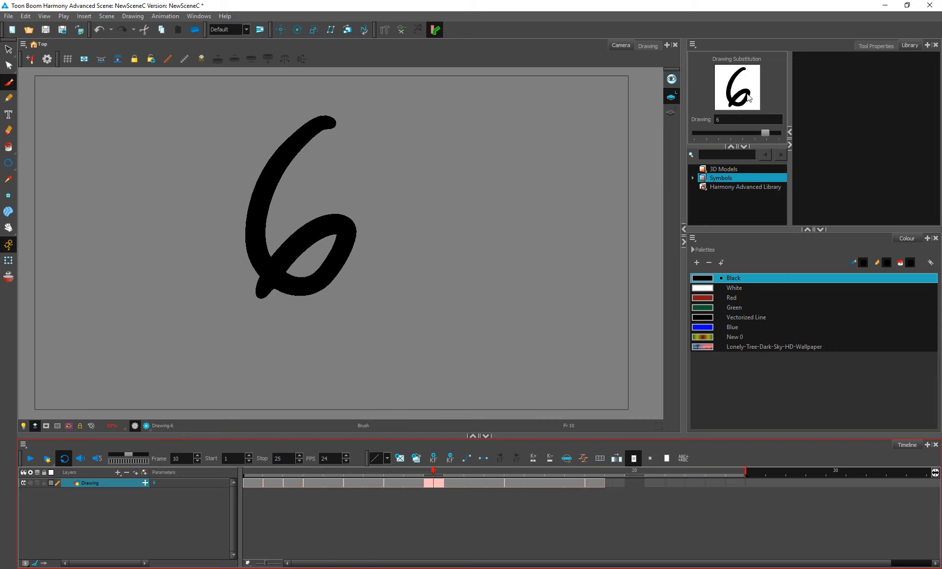
# Step: Swap frame 10 to drawing 2 with Drawing Substitution and check frame 11 on the timeline
pyautogui.click(695, 183)
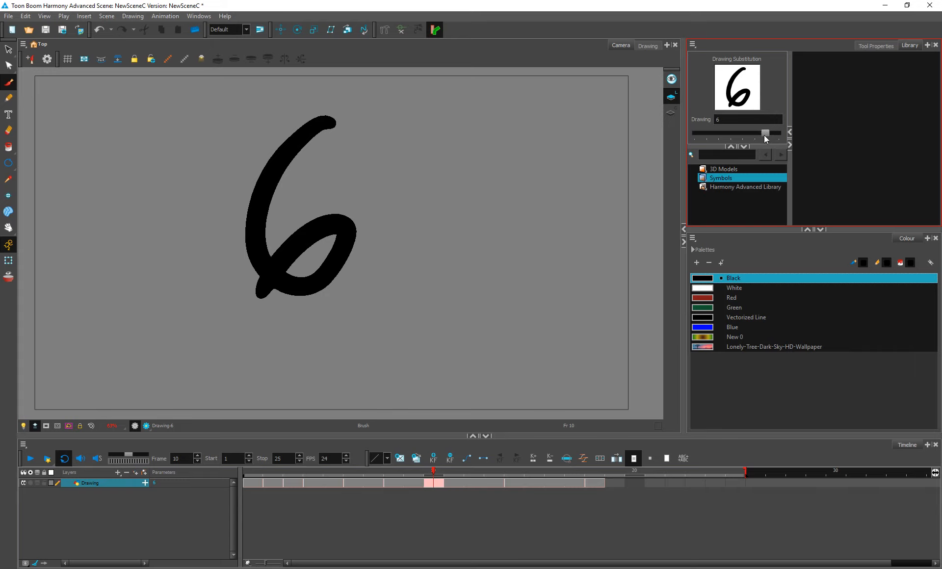
pyautogui.moveTo(764, 135); pyautogui.dragTo(718, 136)
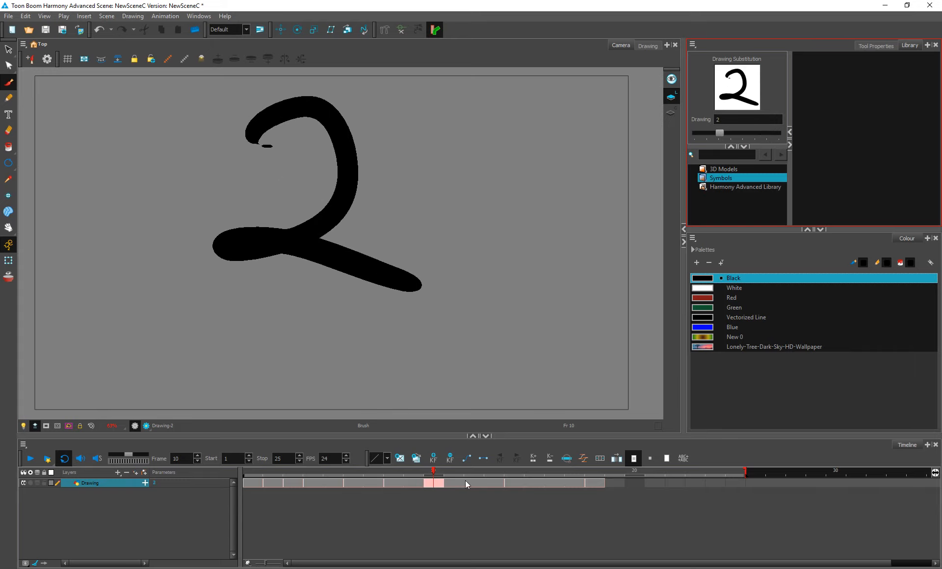
pyautogui.click(468, 509)
pyautogui.moveTo(434, 473); pyautogui.dragTo(466, 472)
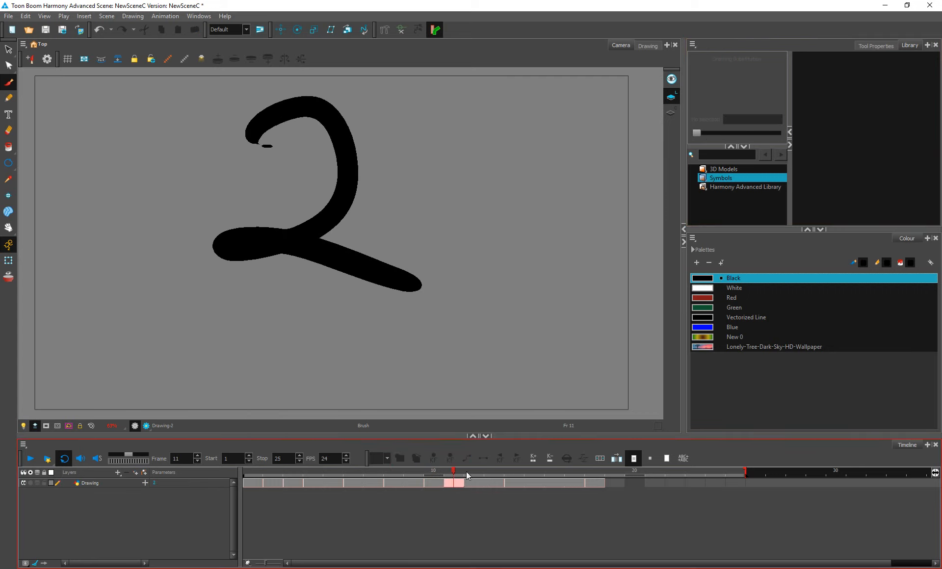
pyautogui.click(463, 484)
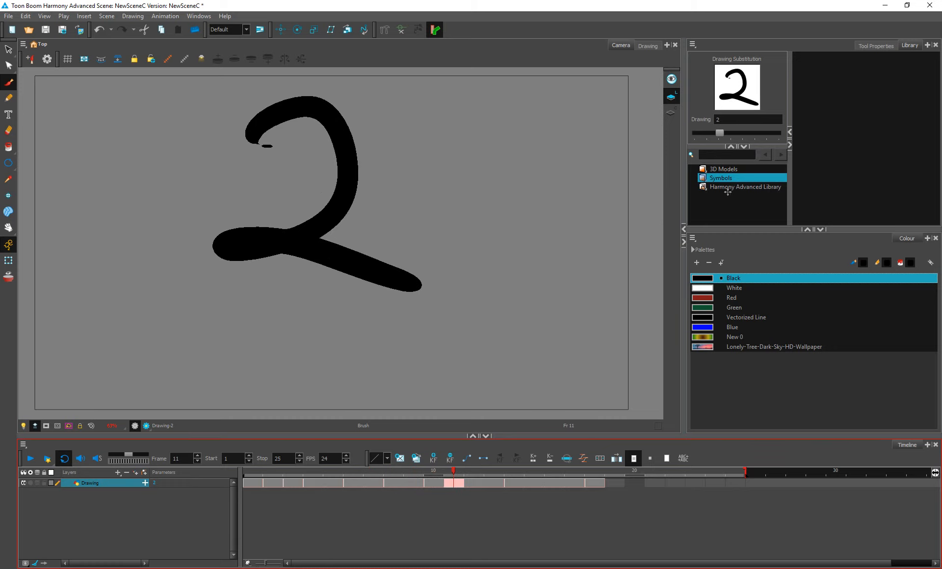
# Step: Undo the drawing substitution, try changing frame 11's drawing through the layer's drawing value, and undo that too
pyautogui.hotkey('ctrl', 'z')
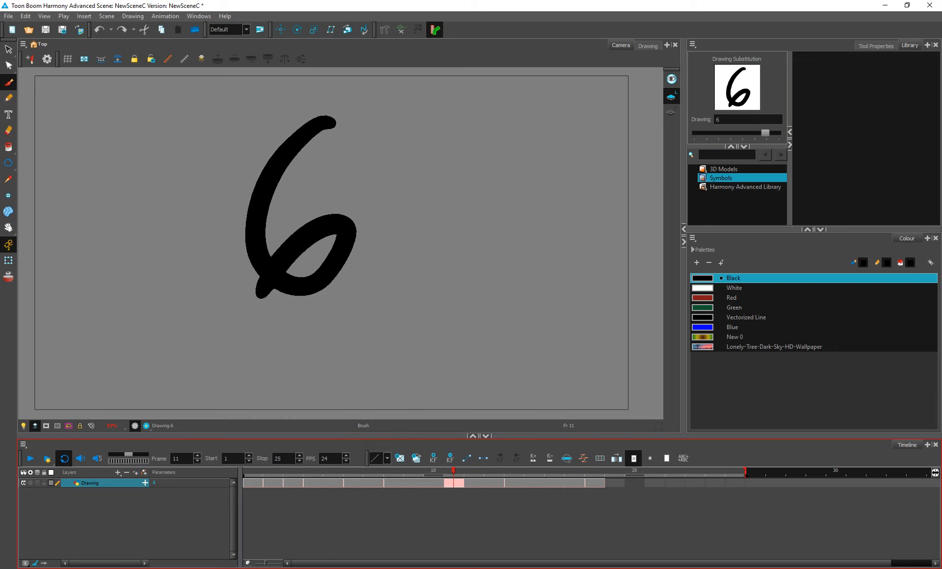
pyautogui.moveTo(156, 484); pyautogui.dragTo(181, 481)
pyautogui.hotkey('ctrl', 'z')
pyautogui.click(413, 514)
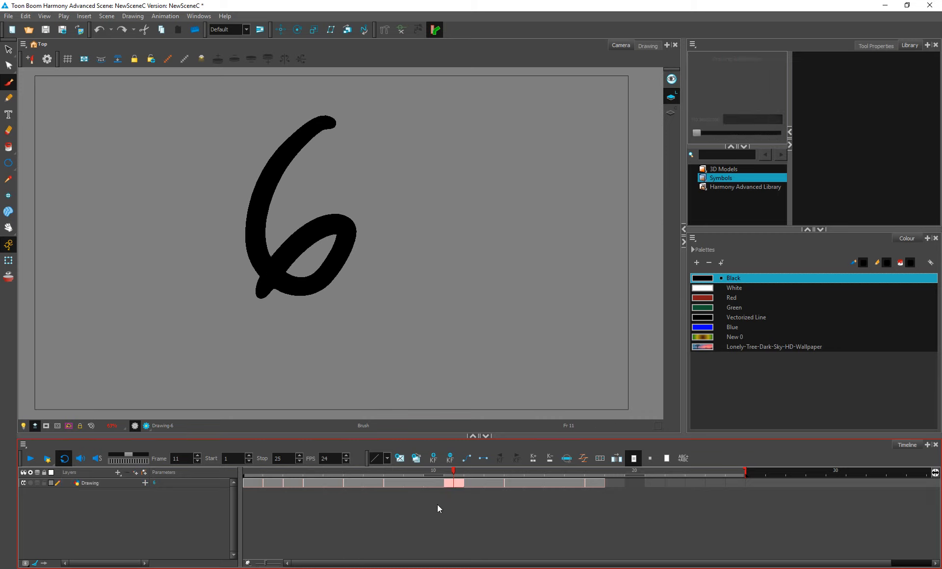
# Step: Extend the exposure of the last drawing, the 7, through frame 20 of the Drawing layer
pyautogui.click(449, 484)
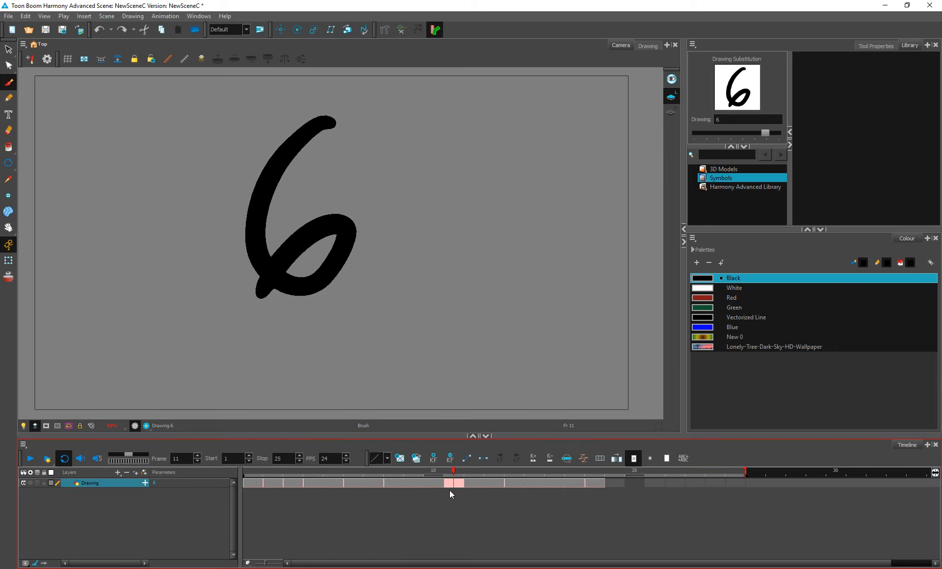
pyautogui.click(592, 483)
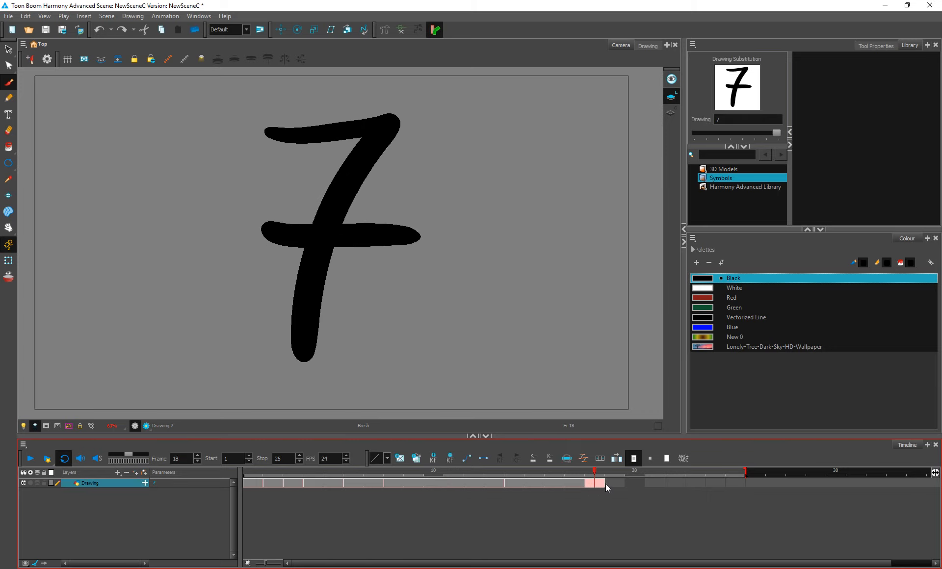
pyautogui.click(638, 483)
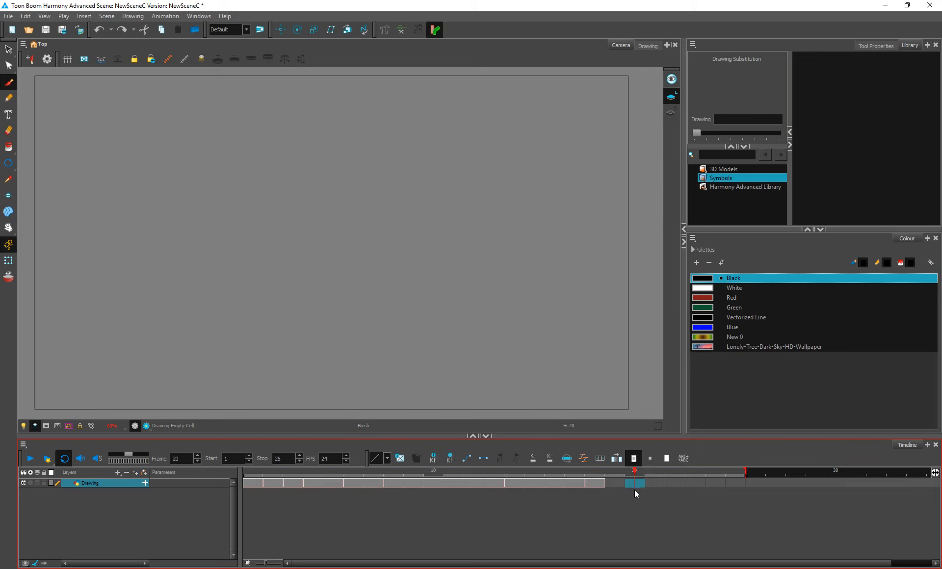
pyautogui.press('F5')
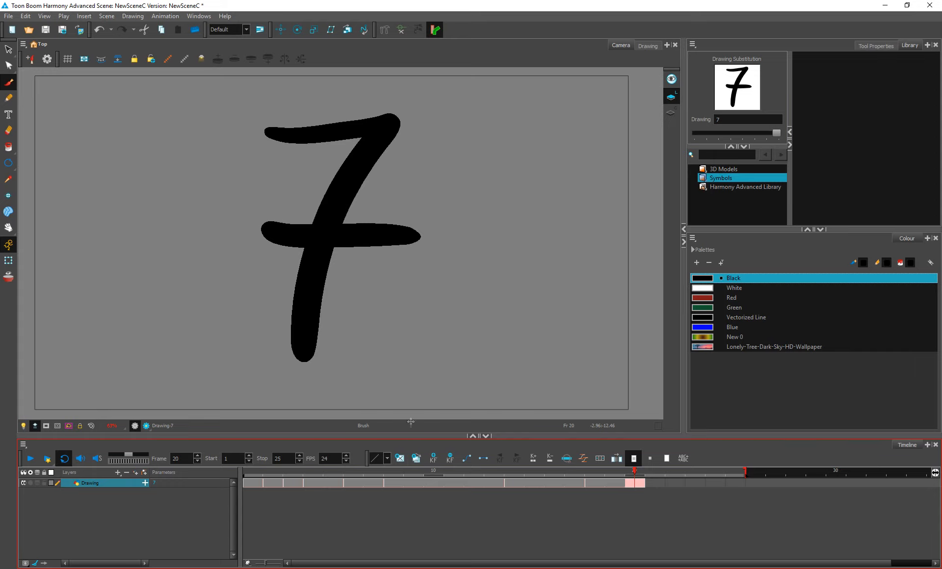
# Step: Duplicate the drawing at frame 20 and brush 1/2 beside the 7 on the copy
pyautogui.click(417, 458)
pyautogui.click(551, 486)
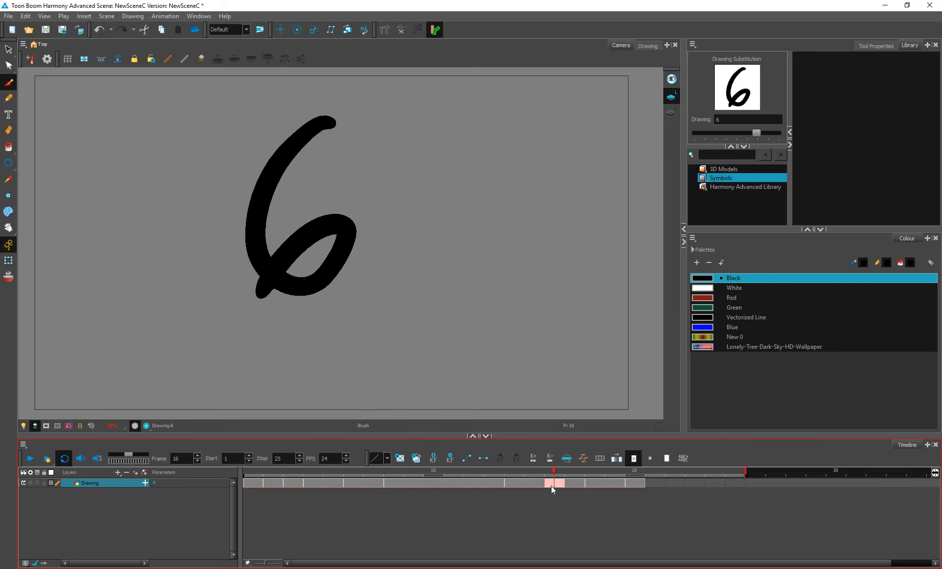
pyautogui.click(615, 483)
pyautogui.click(634, 484)
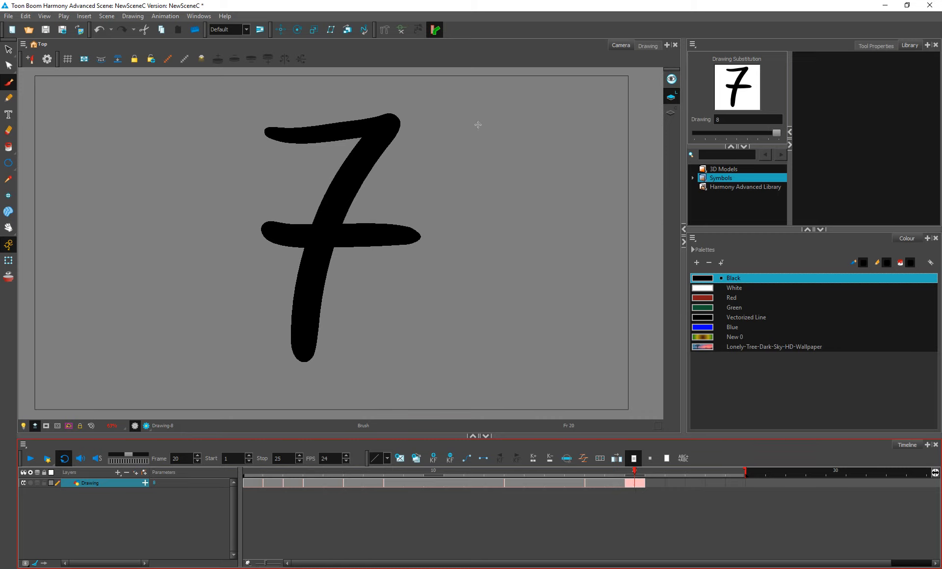
pyautogui.moveTo(483, 85); pyautogui.dragTo(468, 186)
pyautogui.moveTo(554, 147); pyautogui.dragTo(404, 317)
pyautogui.moveTo(472, 309)
pyautogui.mouseDown()
pyautogui.moveTo(542, 288)
pyautogui.moveTo(624, 359)
pyautogui.mouseUp()
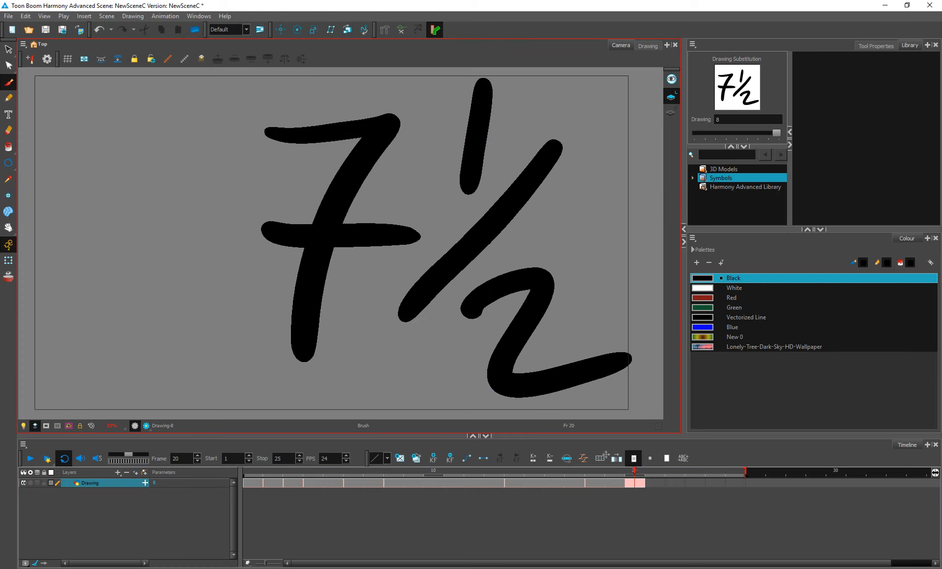
pyautogui.moveTo(634, 469)
pyautogui.mouseDown()
pyautogui.moveTo(611, 473)
pyautogui.moveTo(633, 474)
pyautogui.mouseUp()
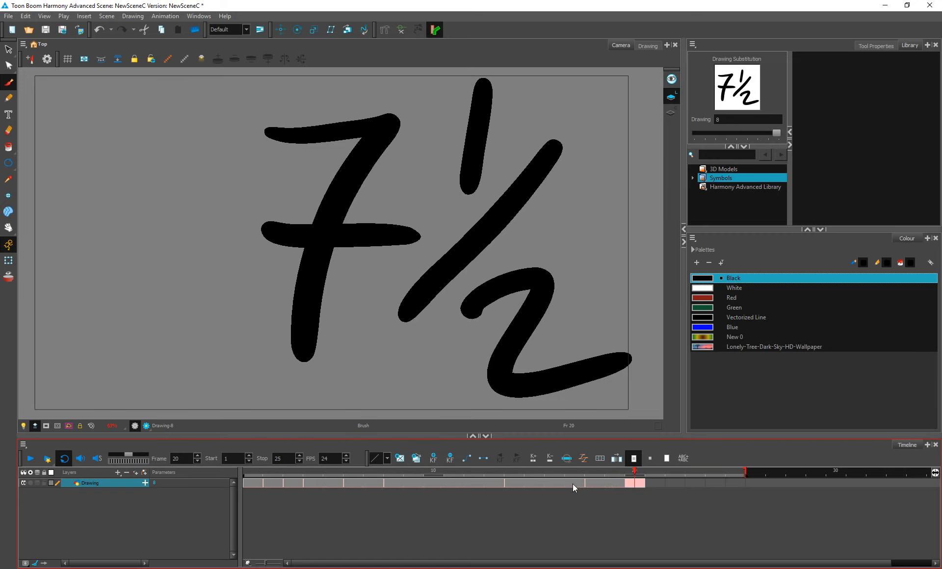
# Step: Duplicate the drawing at frame 16 and brush 1/2 beside the 6 on the copy
pyautogui.click(555, 482)
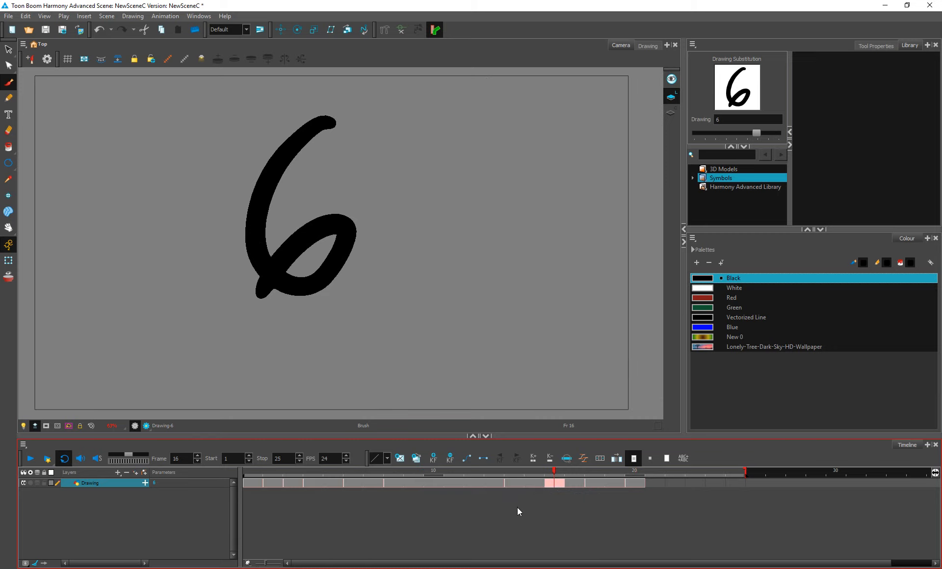
pyautogui.click(416, 460)
pyautogui.moveTo(430, 84); pyautogui.dragTo(430, 154)
pyautogui.moveTo(493, 138); pyautogui.dragTo(407, 234)
pyautogui.moveTo(457, 256); pyautogui.dragTo(605, 293)
pyautogui.moveTo(550, 472)
pyautogui.mouseDown()
pyautogui.moveTo(535, 477)
pyautogui.moveTo(594, 470)
pyautogui.moveTo(554, 473)
pyautogui.mouseUp()
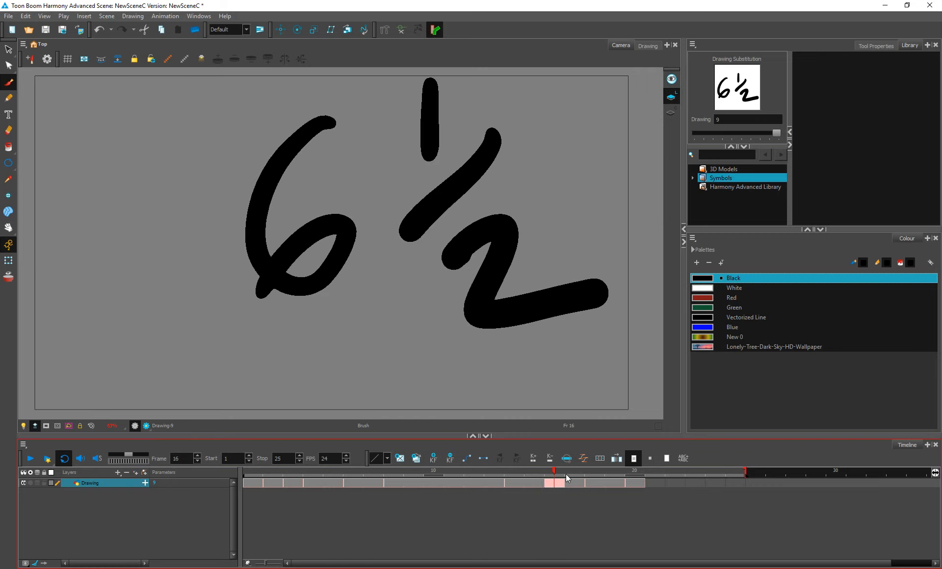
# Step: Compare the duplicated drawing at frame 16 with the original 6 exposed on frames 11 to 15
pyautogui.click(526, 483)
pyautogui.click(455, 484)
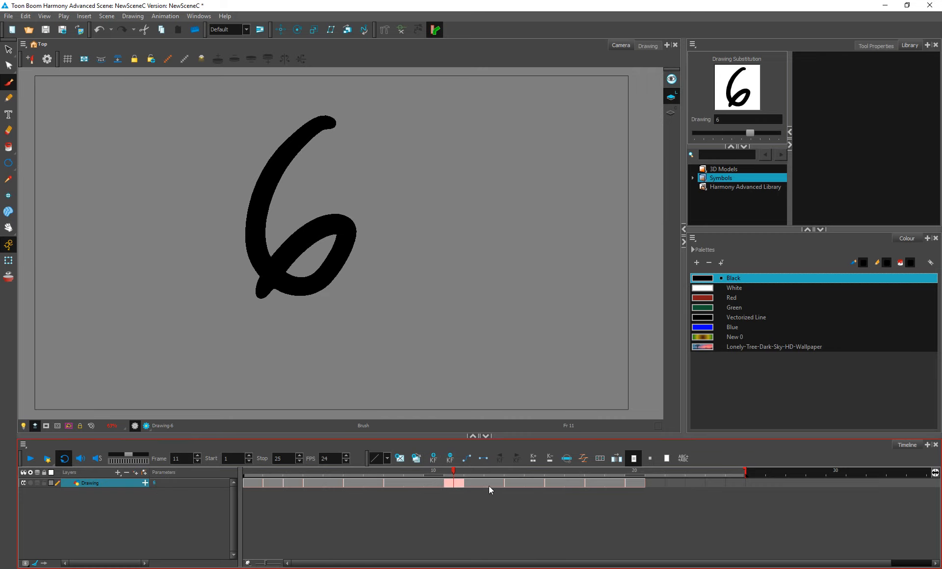
pyautogui.click(520, 483)
pyautogui.click(551, 484)
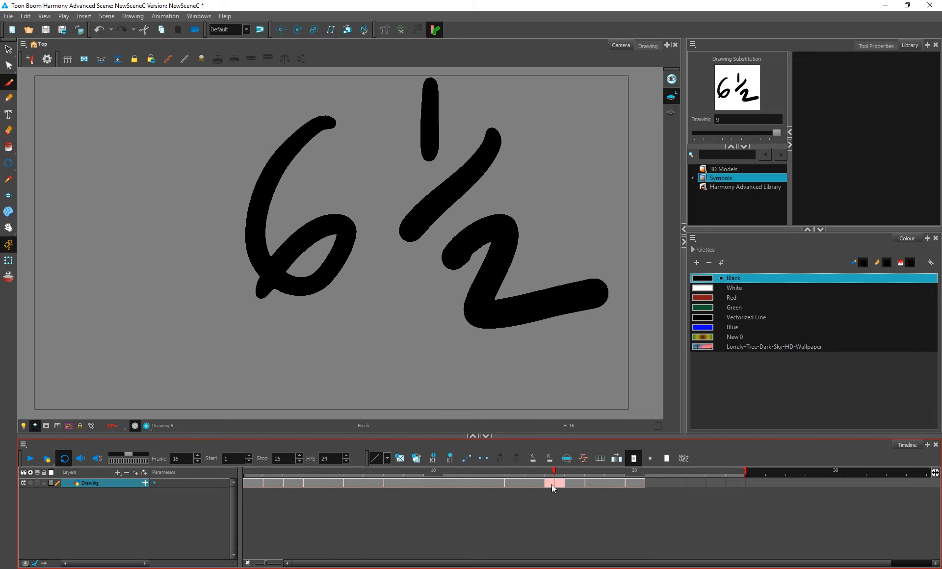
pyautogui.click(525, 483)
# Step: Try to rename the drawing at frame 16 as "9 1/2" and dismiss the rename error
pyautogui.click(554, 483)
pyautogui.doubleClick(540, 483)
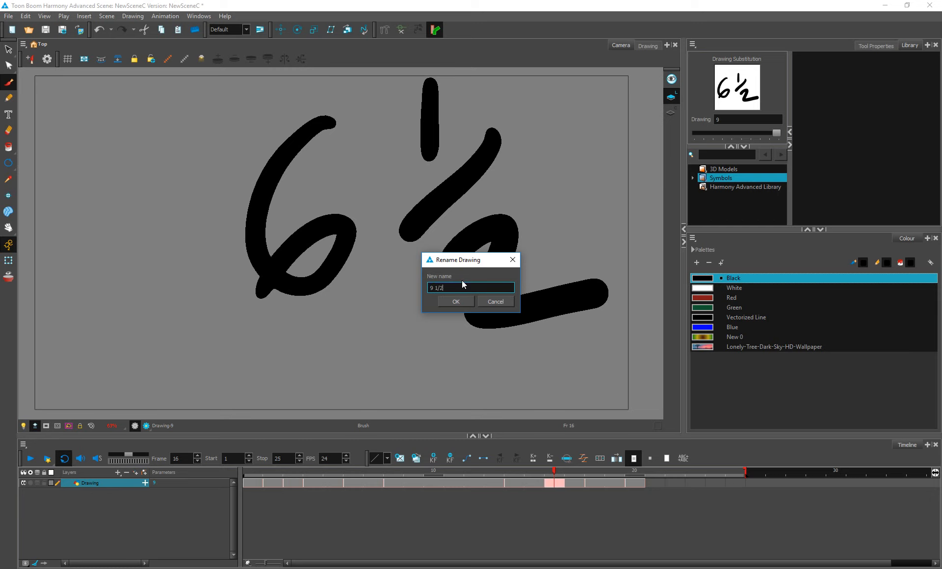
pyautogui.press('Return')
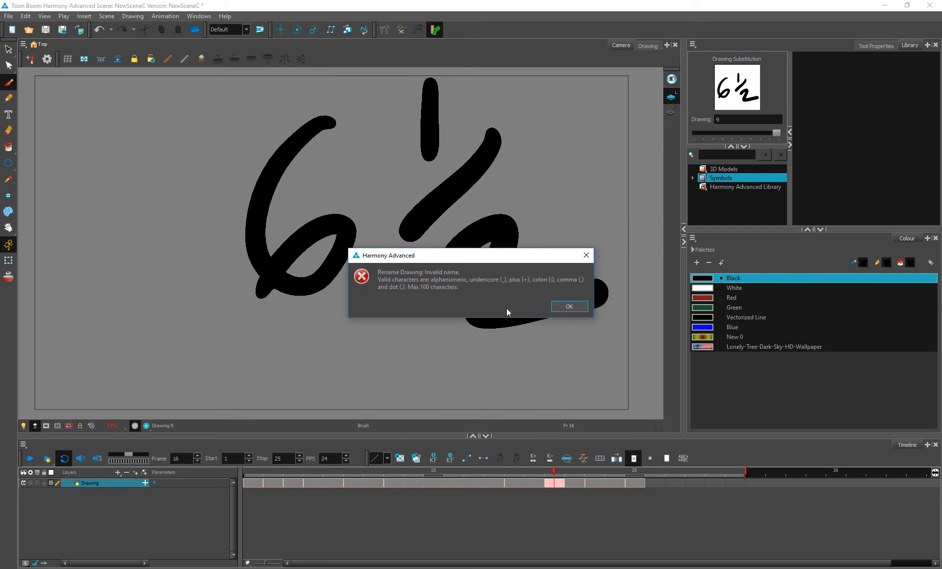
pyautogui.click(570, 307)
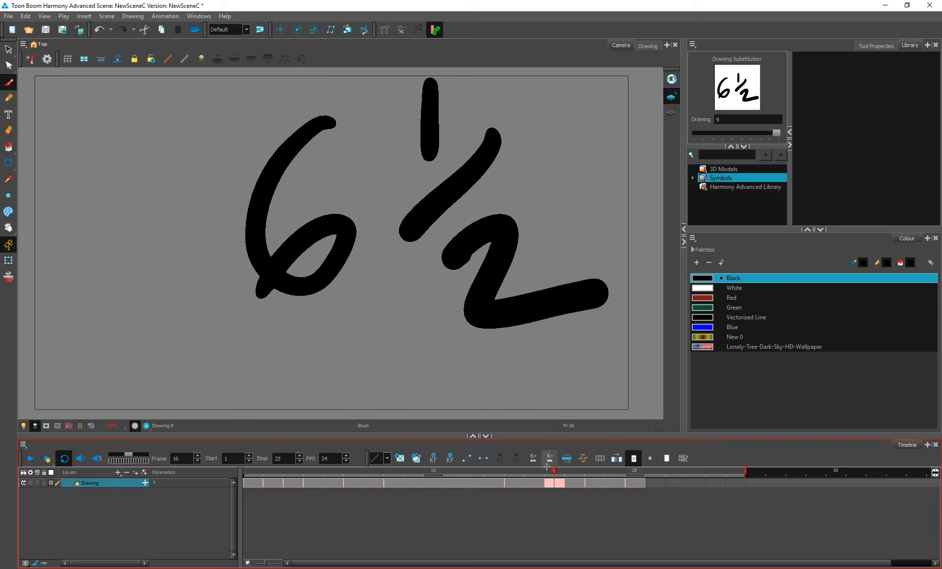
# Step: Rename the drawing at frame 16 as 9_5
pyautogui.hotkey('ctrl', 'd')
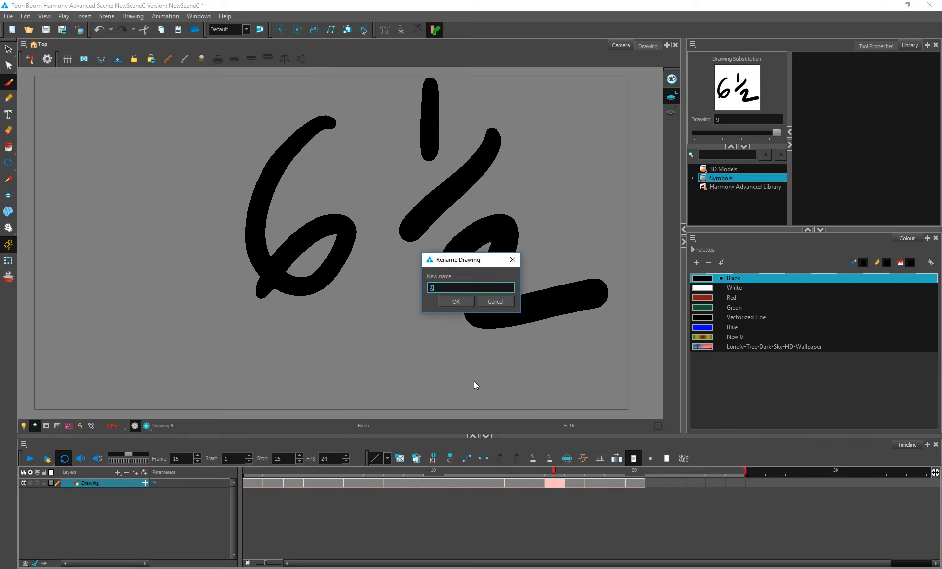
pyautogui.write('_5')
pyautogui.press('Return')
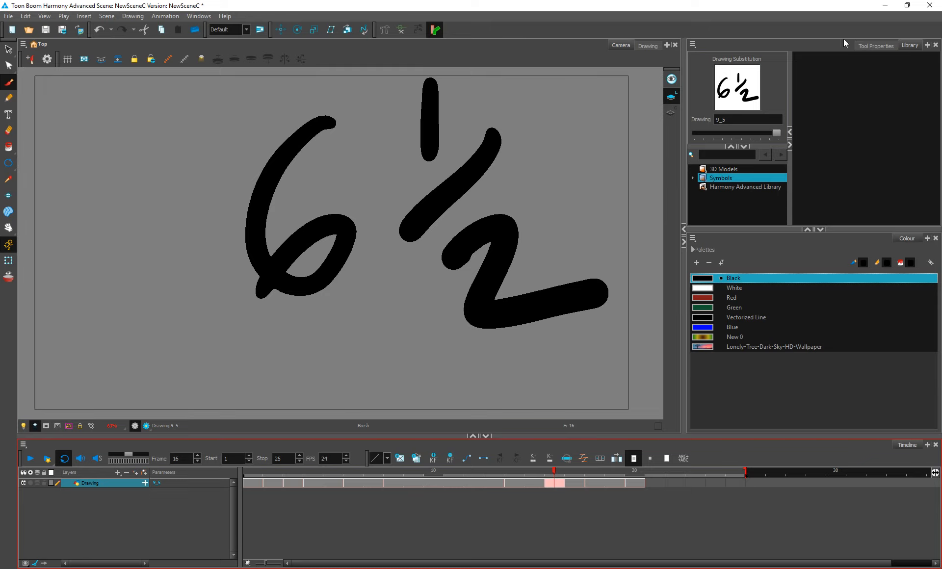
# Step: Try substituting drawing 5 at frame 16 through Drawing Substitution, and undo the change
pyautogui.click(720, 68)
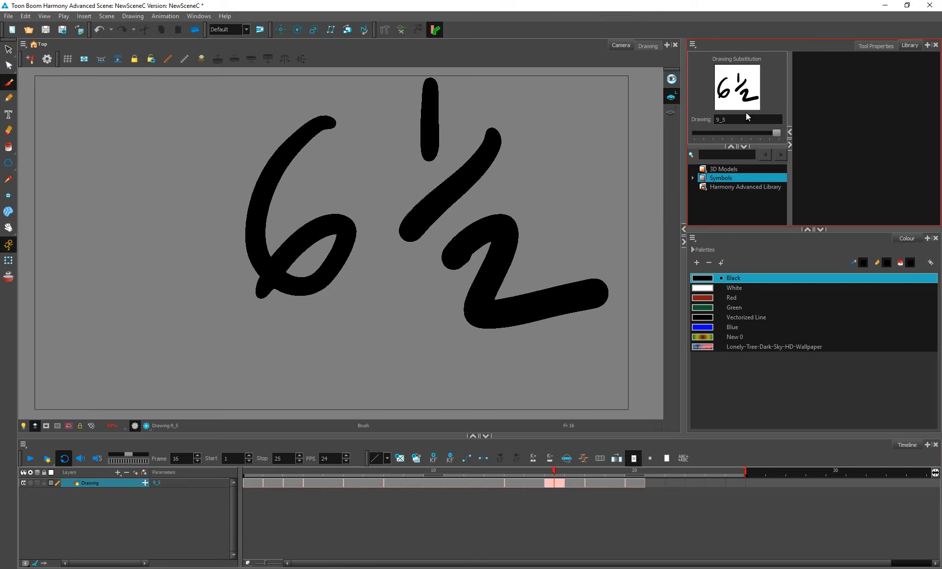
pyautogui.moveTo(777, 132); pyautogui.dragTo(741, 133)
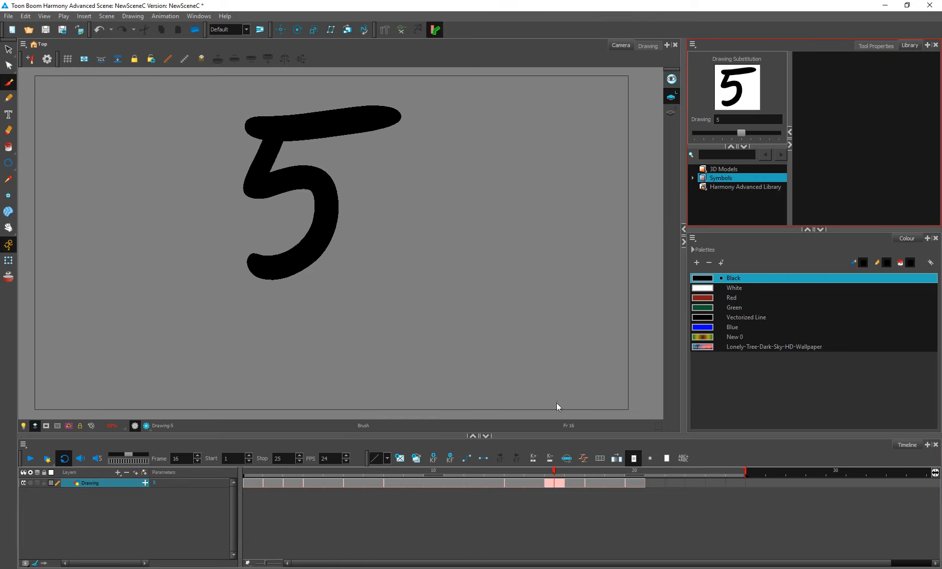
pyautogui.hotkey('ctrl', 'z')
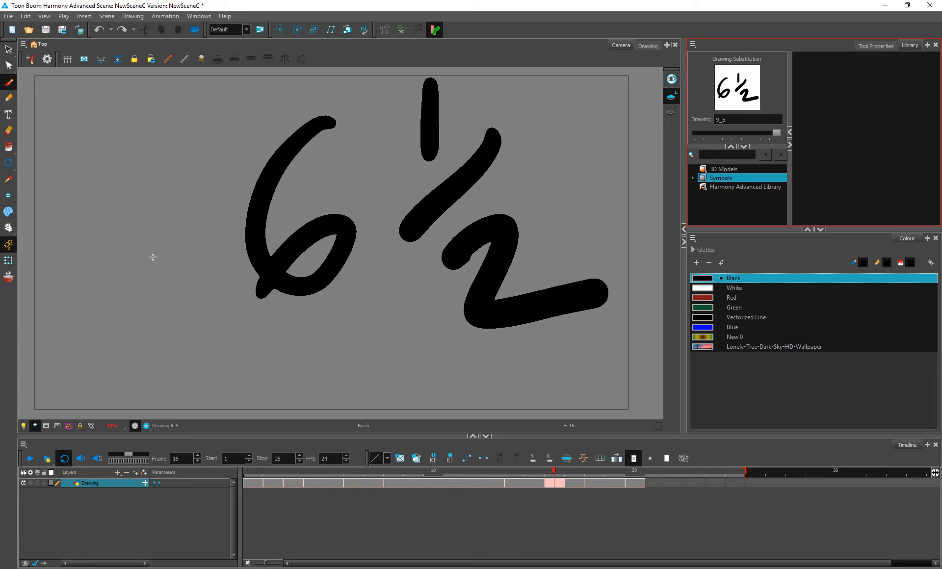
# Step: Turn on onion skin at frame 16 and extend its range over more of the following frames
pyautogui.click(8, 277)
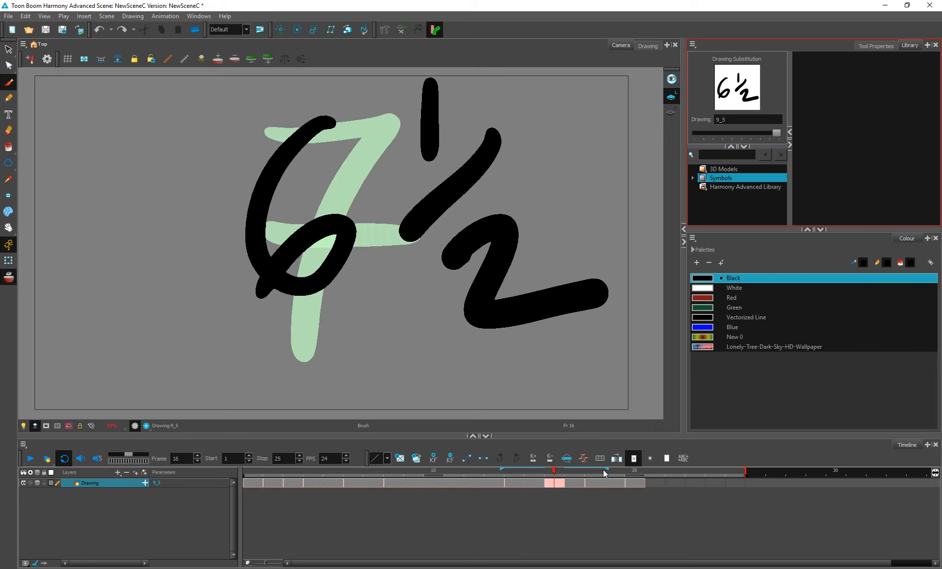
pyautogui.moveTo(608, 469)
pyautogui.mouseDown()
pyautogui.moveTo(567, 473)
pyautogui.moveTo(638, 473)
pyautogui.moveTo(602, 475)
pyautogui.mouseUp()
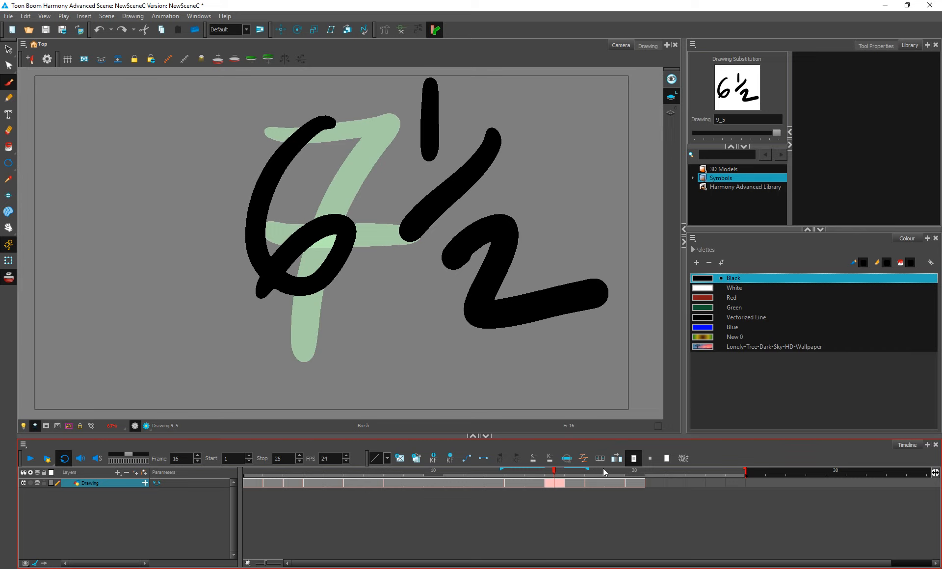
pyautogui.click(265, 62)
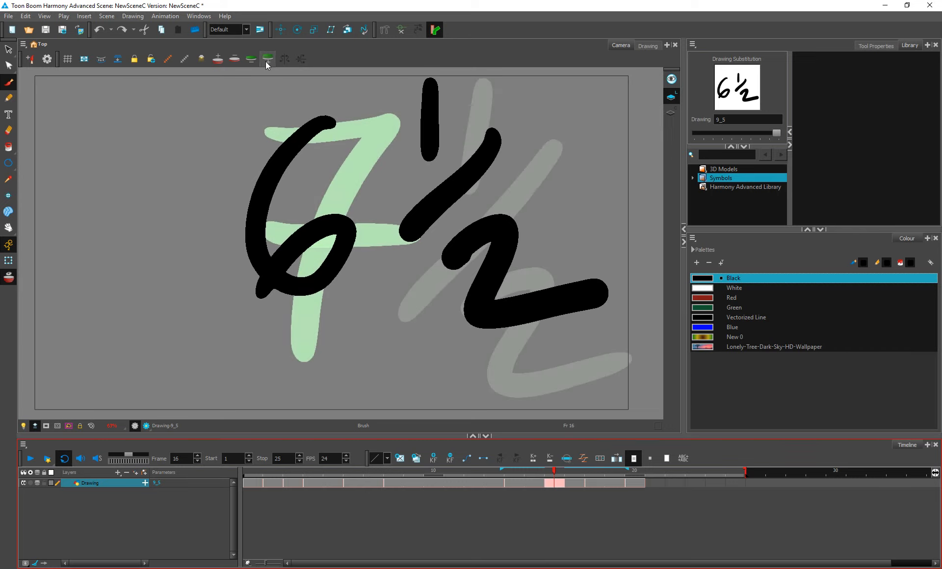
pyautogui.click(266, 61)
pyautogui.click(266, 61)
# Step: Reduce the onion skin range after frame 16 to the next two frames
pyautogui.click(253, 61)
pyautogui.click(255, 61)
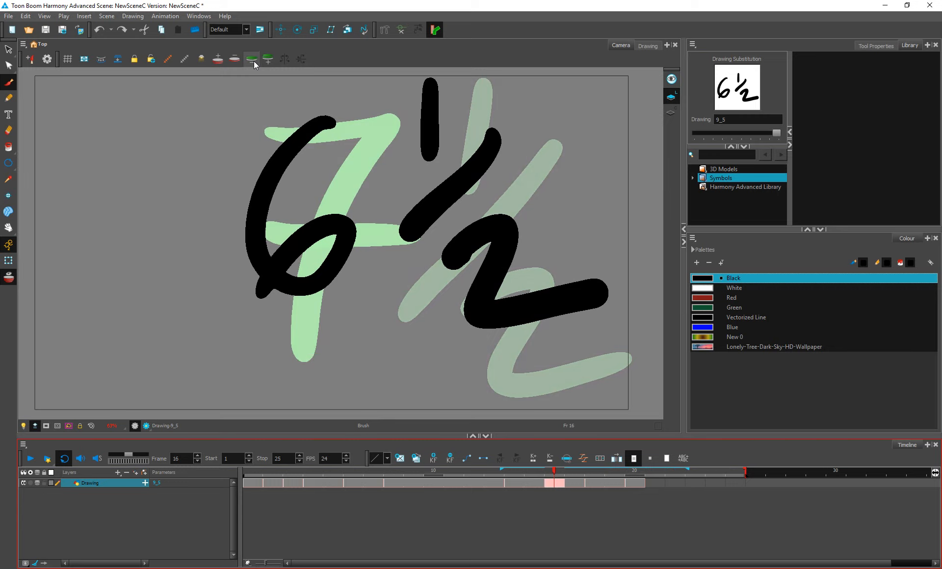
pyautogui.click(254, 60)
pyautogui.click(255, 60)
pyautogui.click(255, 61)
pyautogui.click(256, 61)
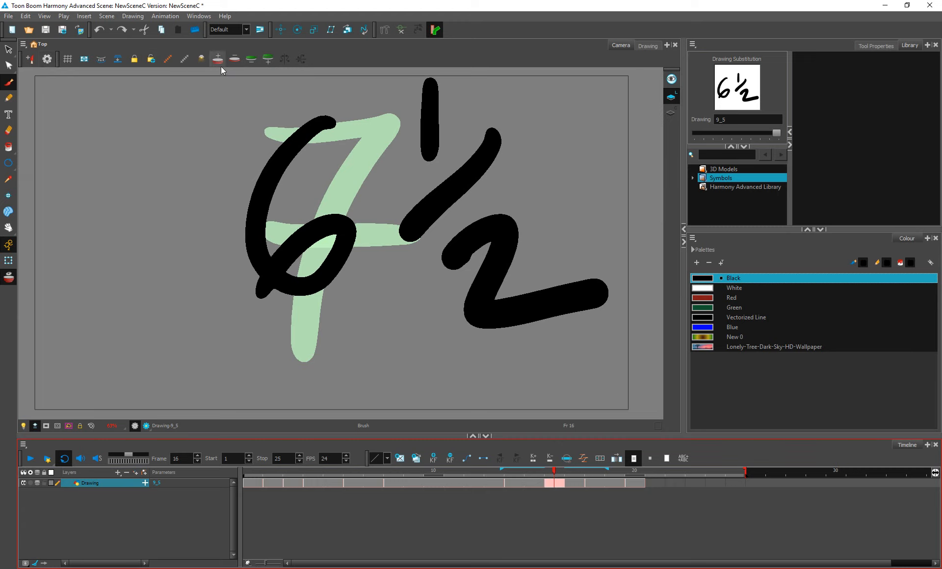
# Step: Try a lower Onion Skin Opacity in the onion skin and light table transparency settings, and close them without applying
pyautogui.click(198, 62)
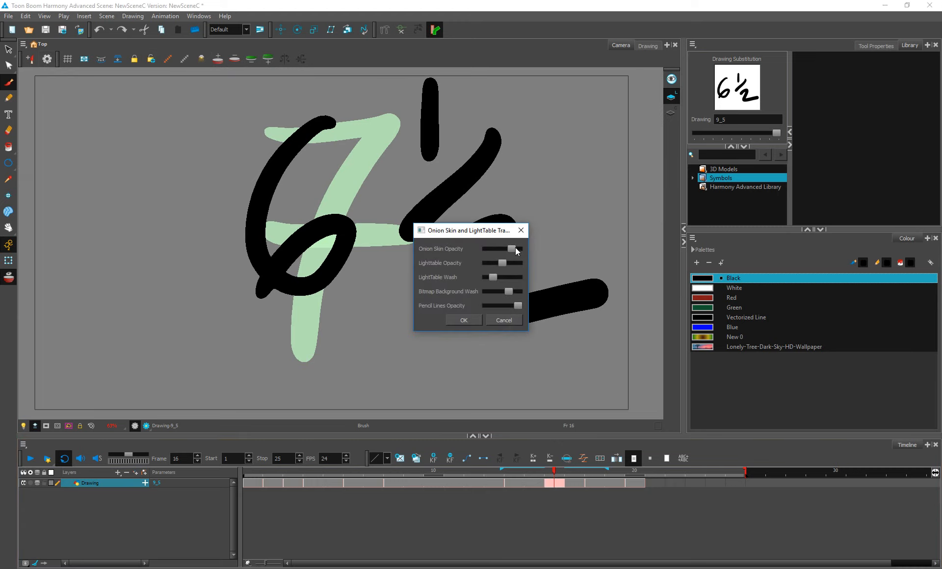
pyautogui.moveTo(516, 247)
pyautogui.mouseDown()
pyautogui.moveTo(483, 249)
pyautogui.moveTo(502, 256)
pyautogui.moveTo(630, 156)
pyautogui.mouseUp()
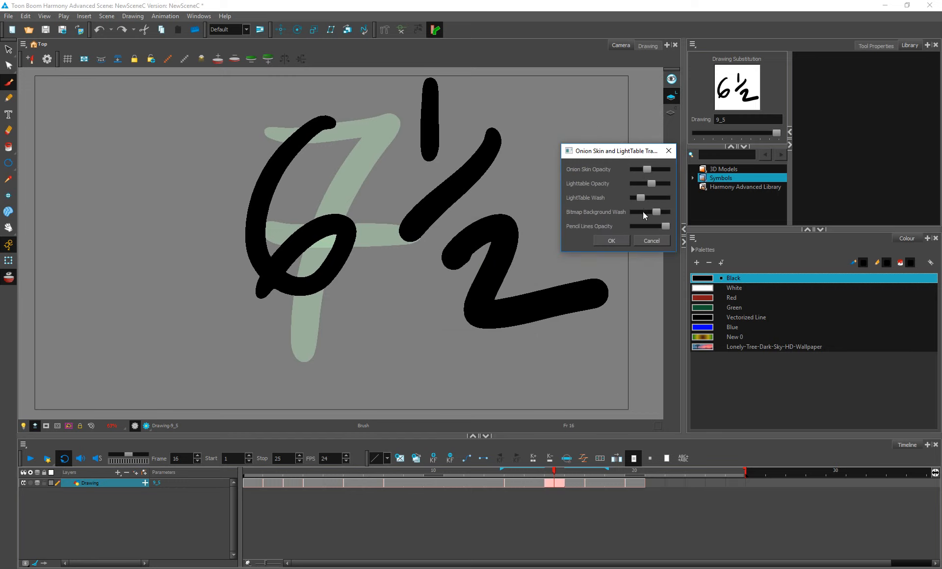
pyautogui.click(670, 152)
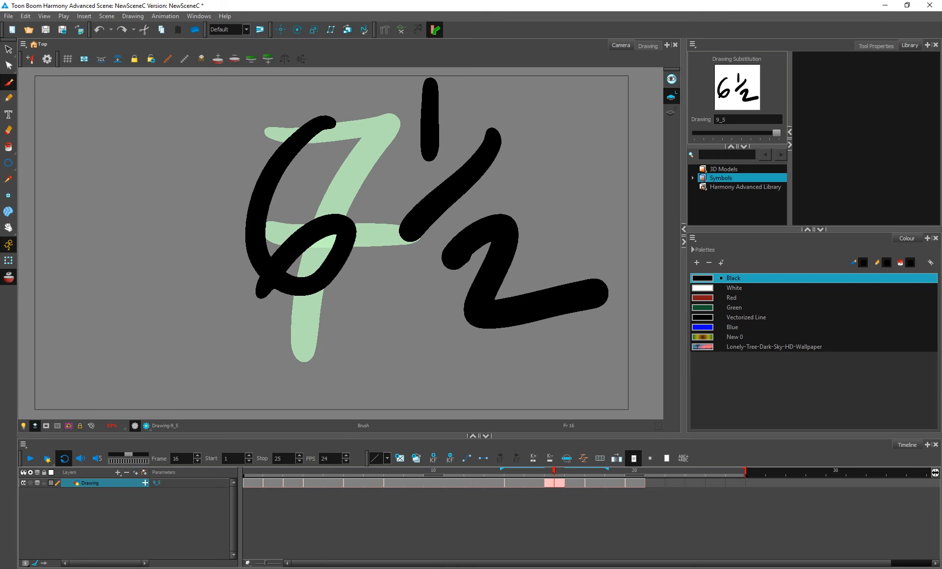
pyautogui.click(356, 568)
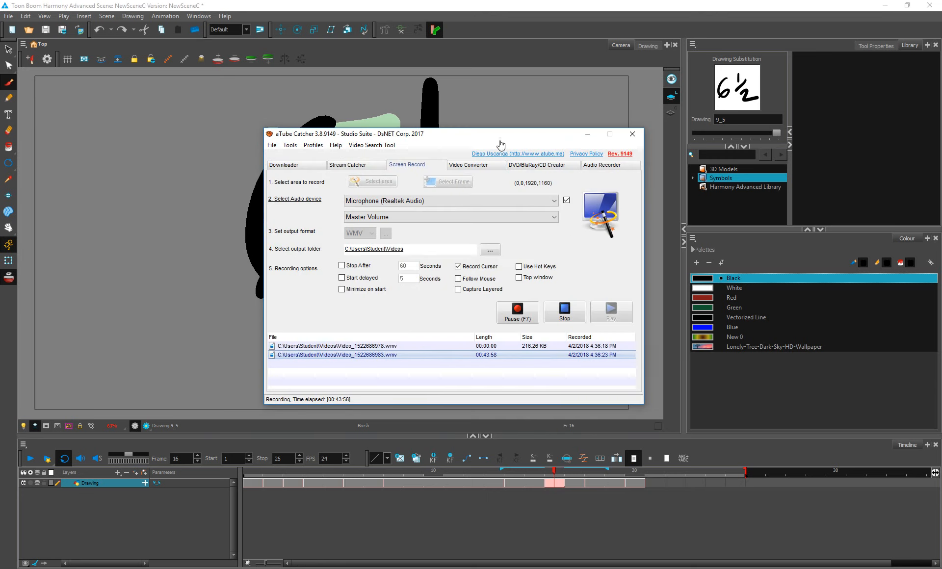